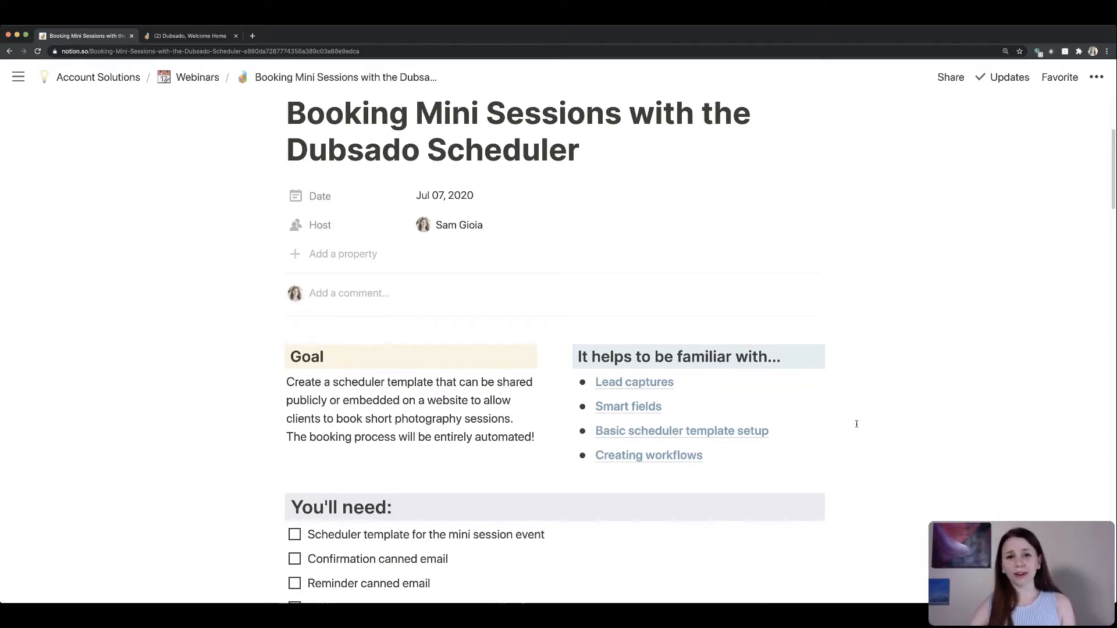
# - Read through the mini session booking instructions page, including the needed items and step-by-step instructions
pyautogui.scroll(2, 856, 424)
pyautogui.scroll(-1, 856, 423)
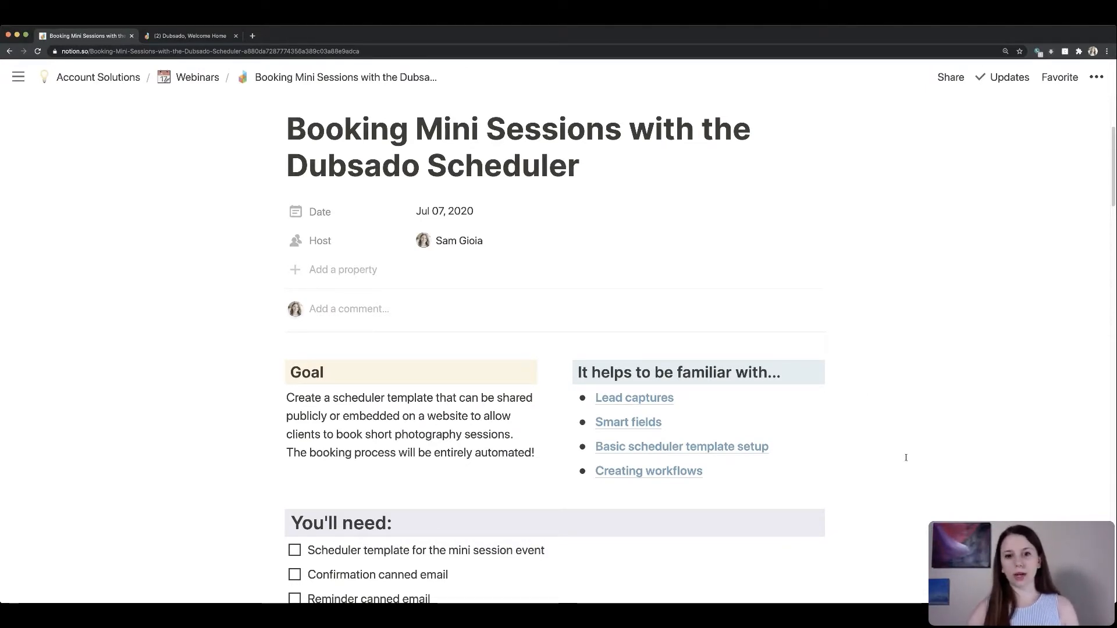
pyautogui.scroll(-1, 817, 442)
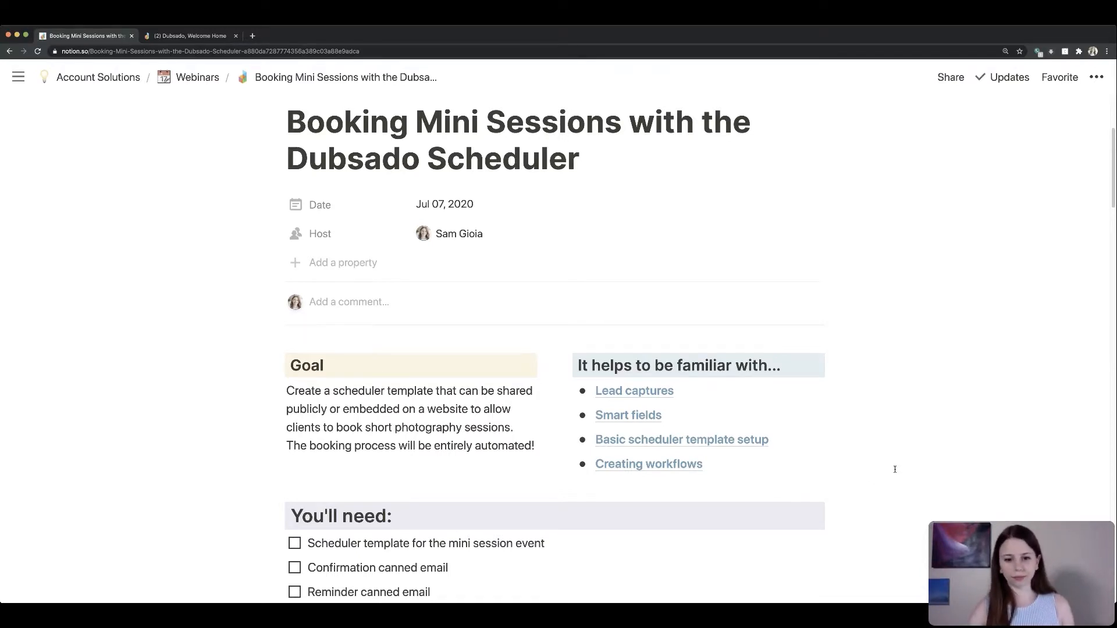
pyautogui.scroll(-3, 890, 471)
pyautogui.scroll(-2, 894, 468)
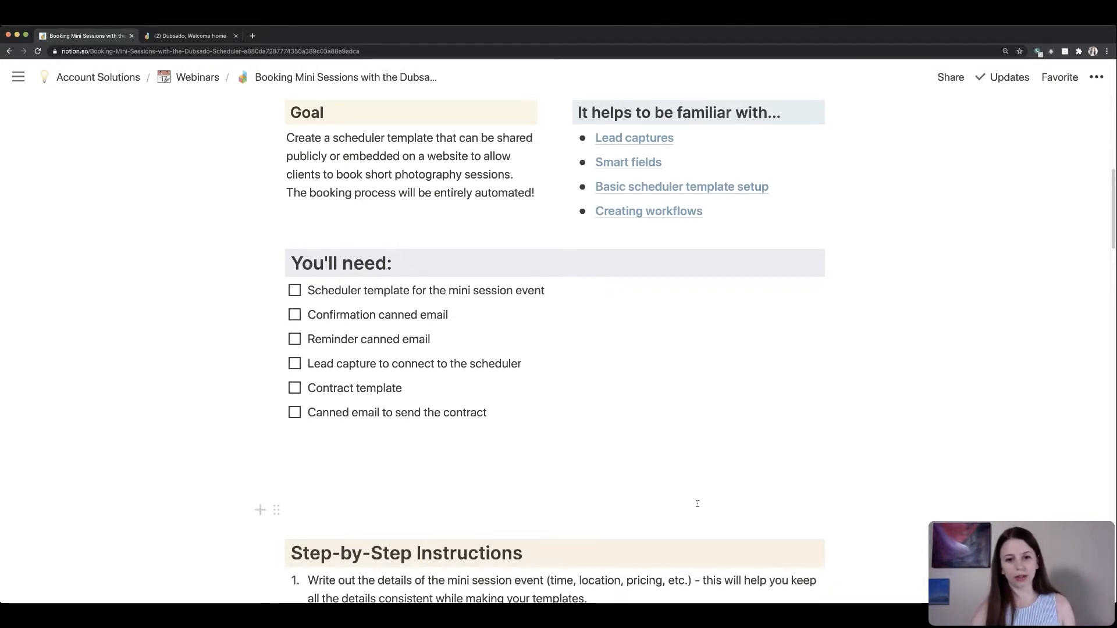
pyautogui.scroll(-4, 695, 506)
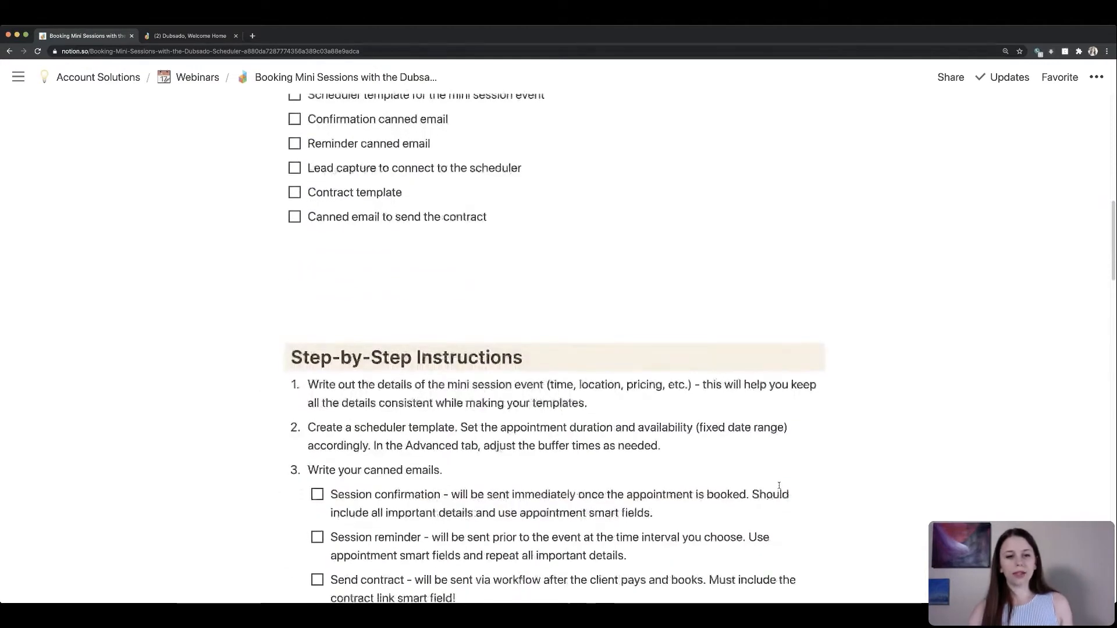
pyautogui.scroll(1, 781, 491)
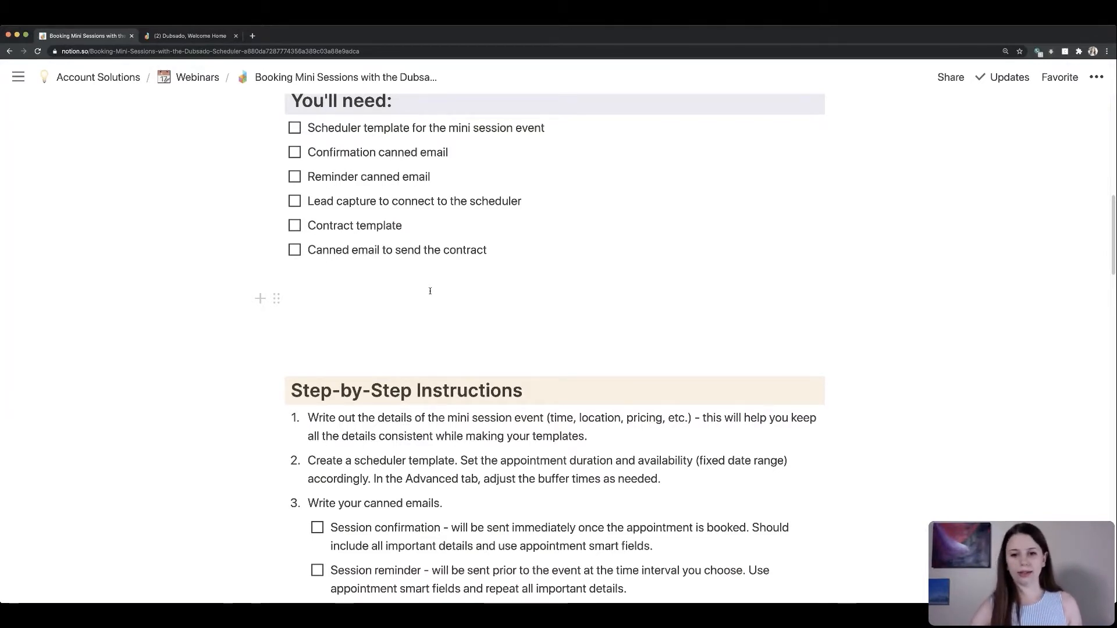
pyautogui.scroll(-4, 430, 291)
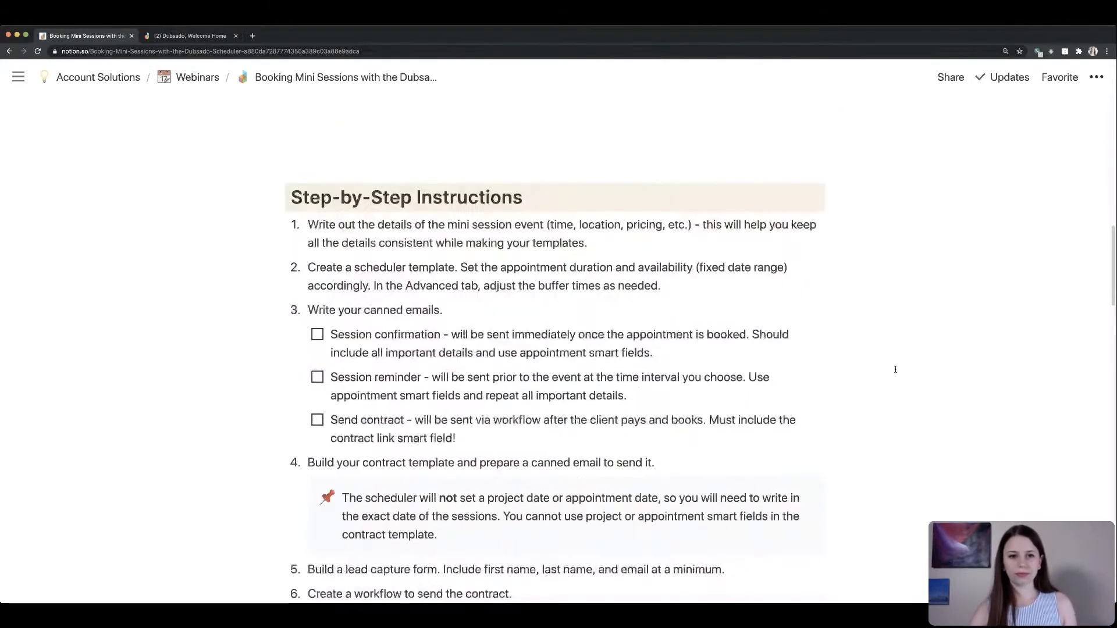
pyautogui.scroll(-1, 895, 369)
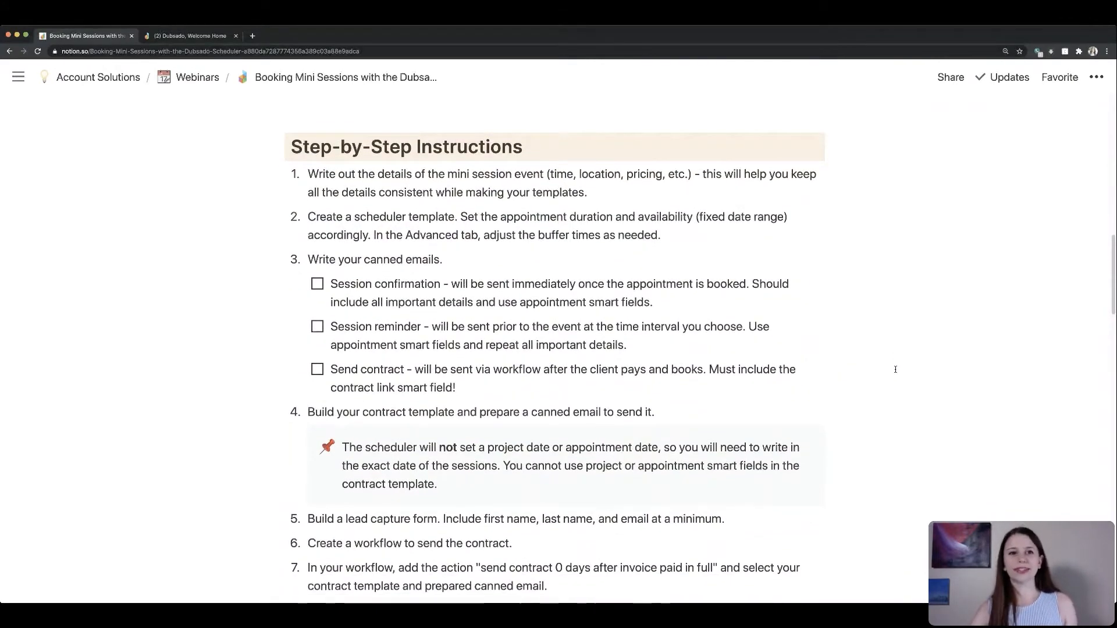
pyautogui.scroll(-1, 895, 370)
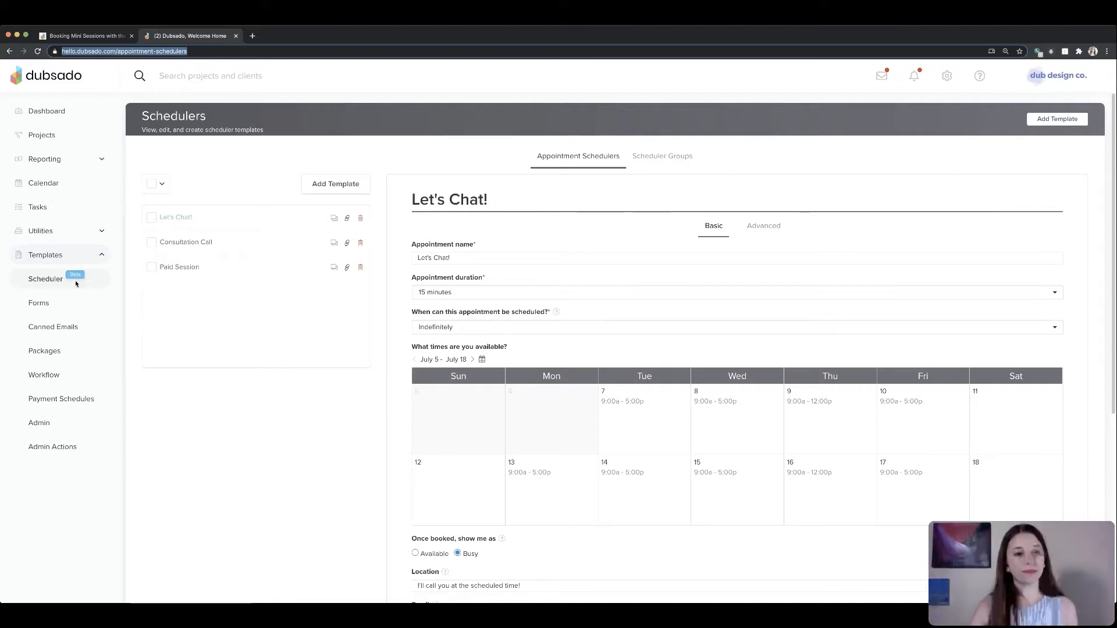
# - Create a new scheduler template with the appointment name Mini Sessions
pyautogui.click(319, 185)
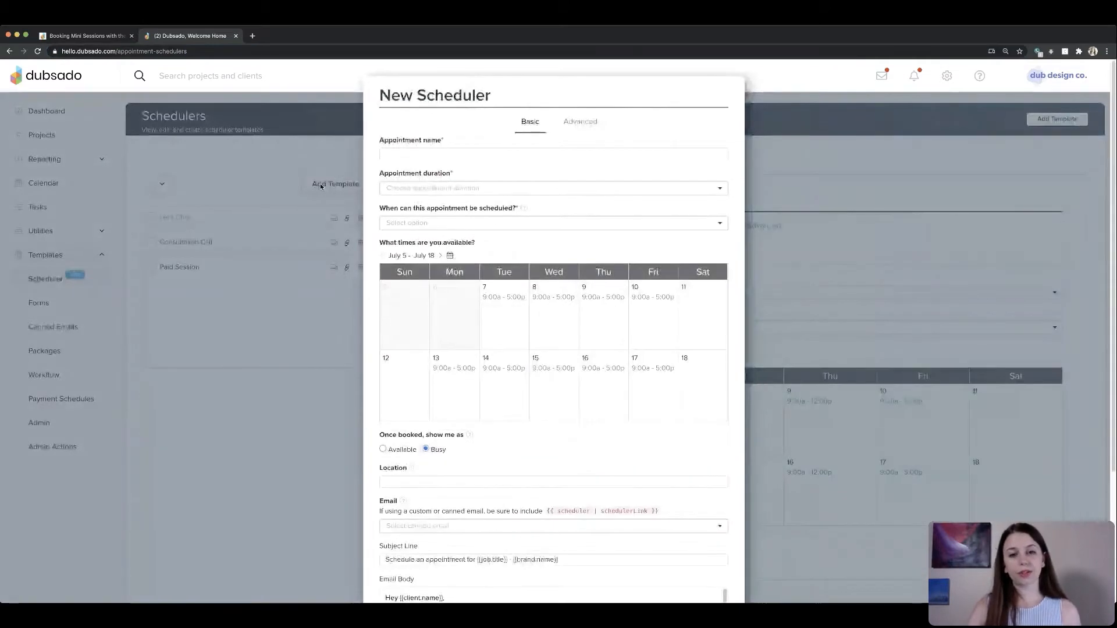
pyautogui.click(473, 156)
pyautogui.write('M')
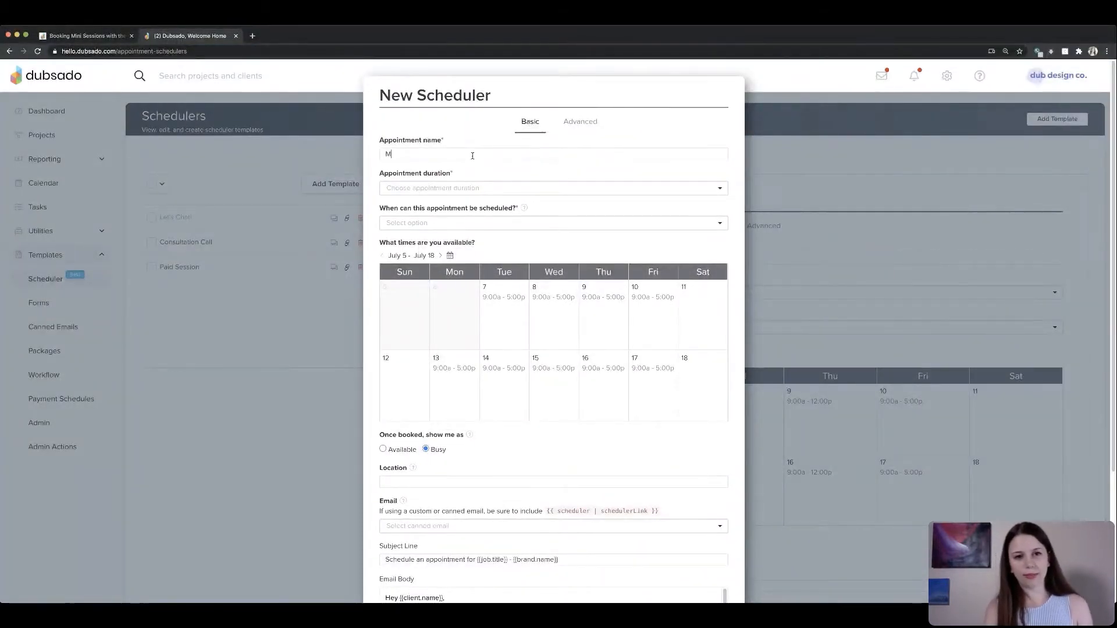
pyautogui.write('ini Sessions')
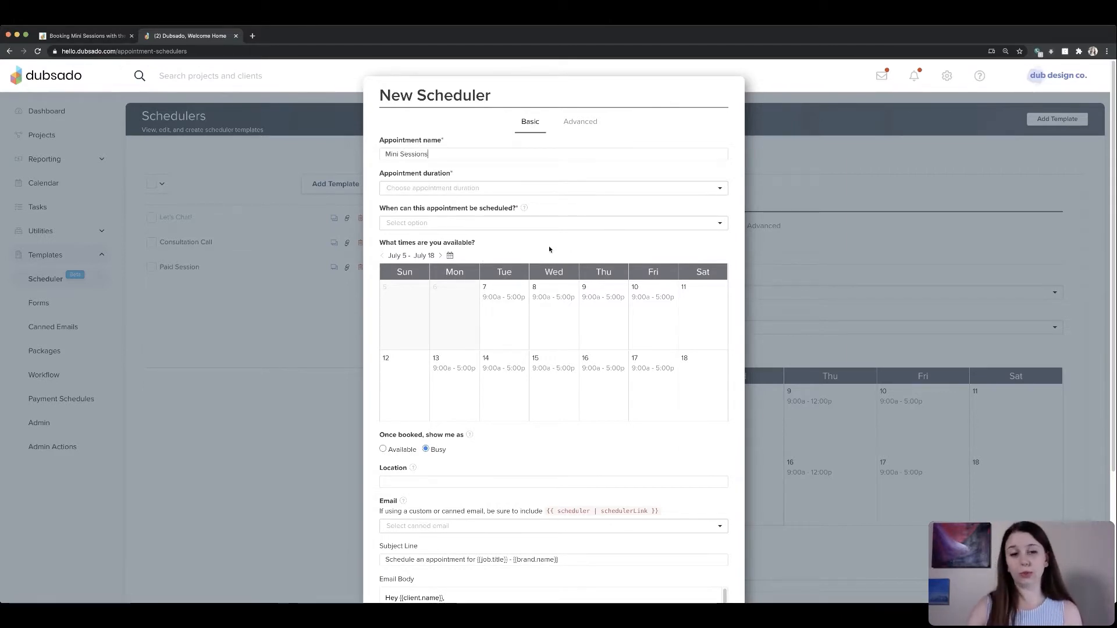
# - Set the appointment duration to 15 minutes
pyautogui.moveTo(380, 175); pyautogui.dragTo(469, 176)
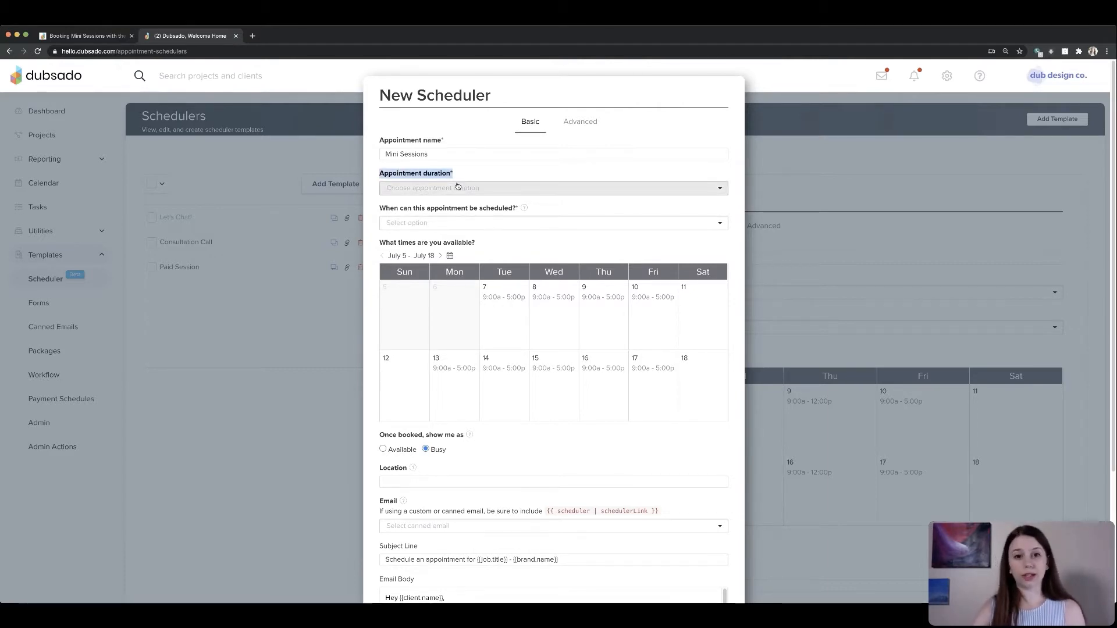
pyautogui.click(457, 188)
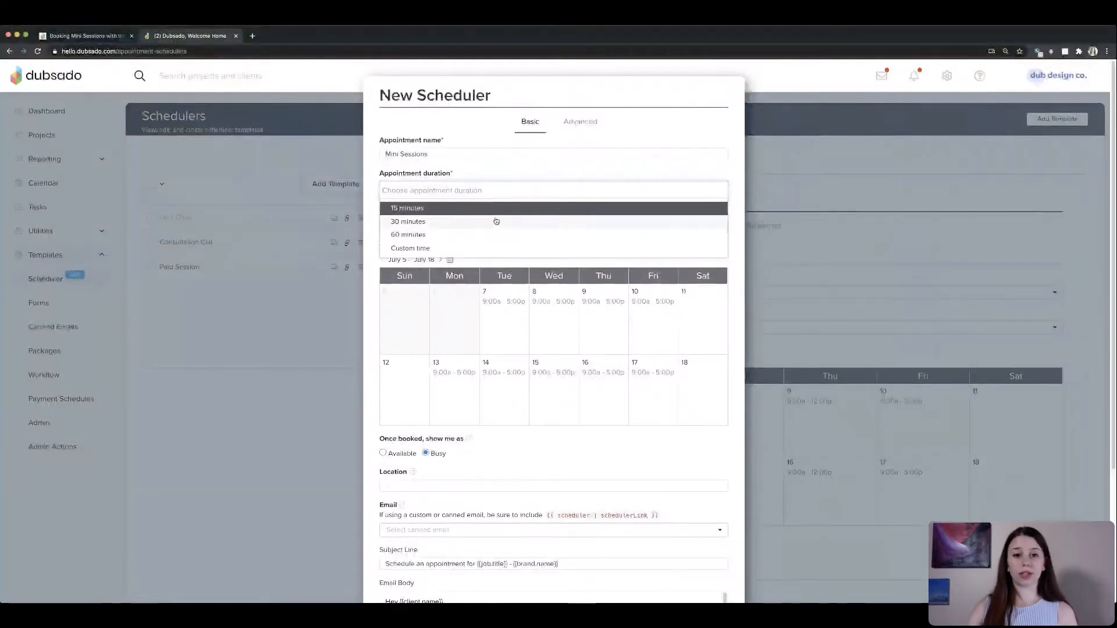
pyautogui.click(425, 213)
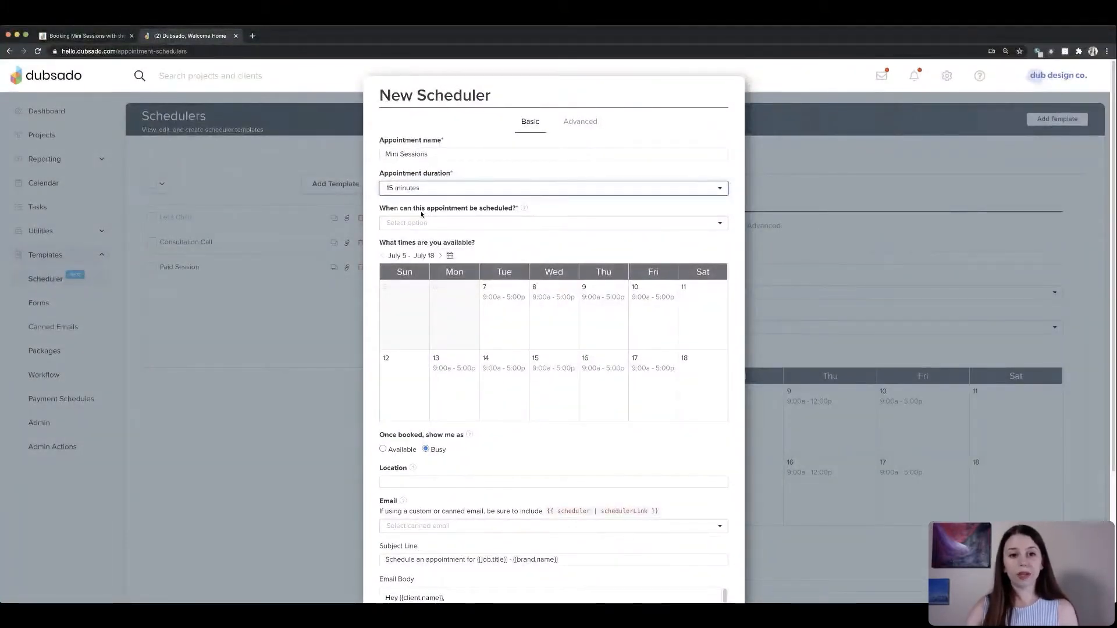
# - Set when the appointment can be scheduled to a fixed date range
pyautogui.moveTo(383, 209); pyautogui.dragTo(520, 208)
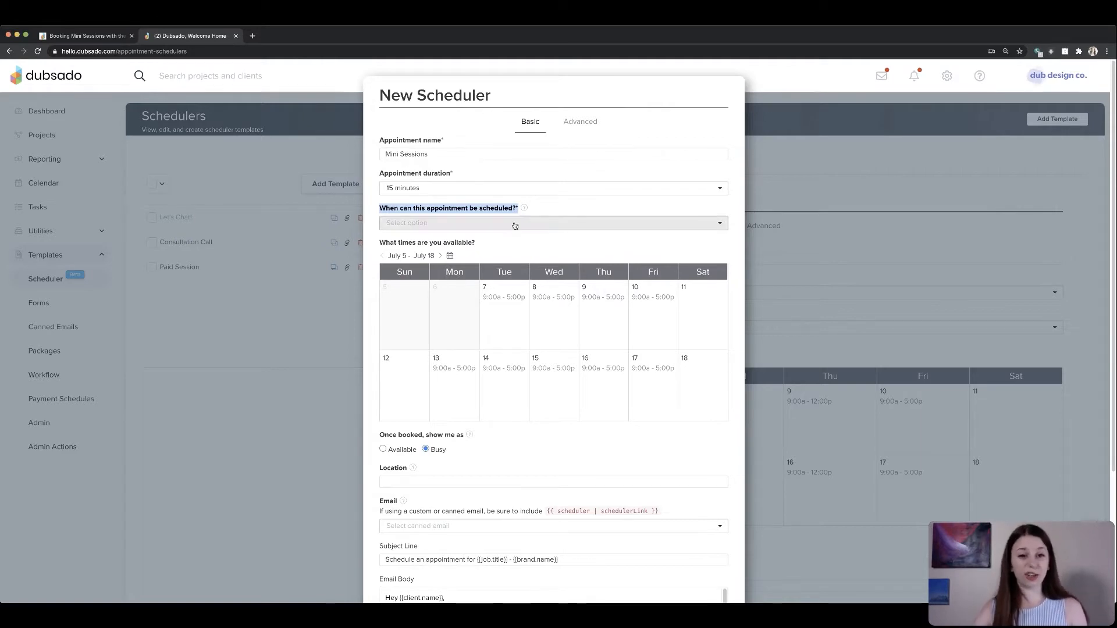
pyautogui.click(492, 227)
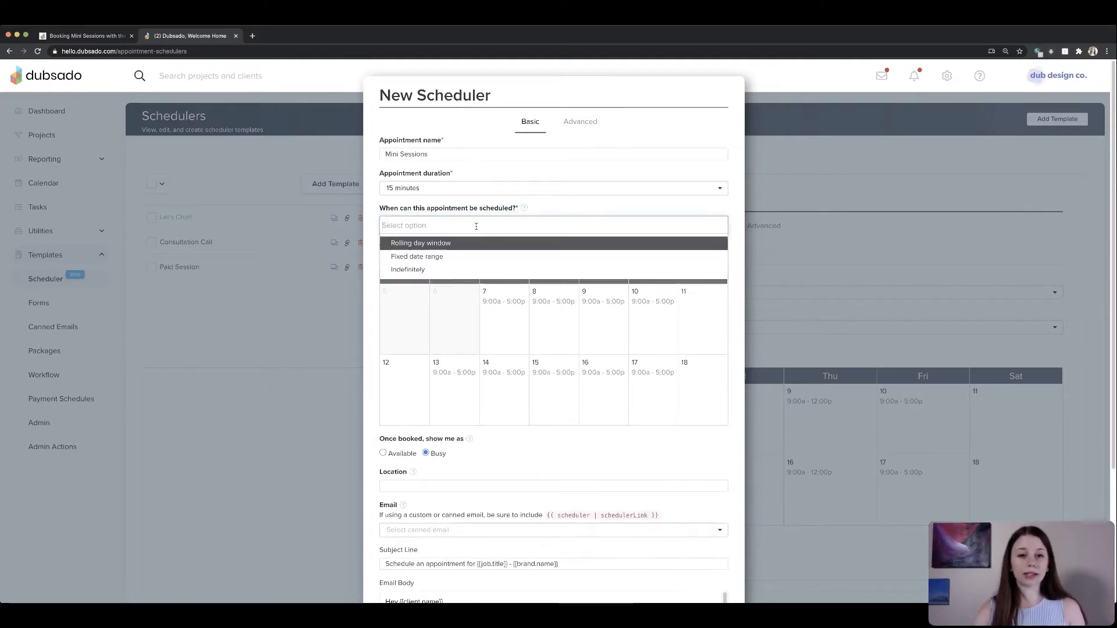
pyautogui.click(429, 258)
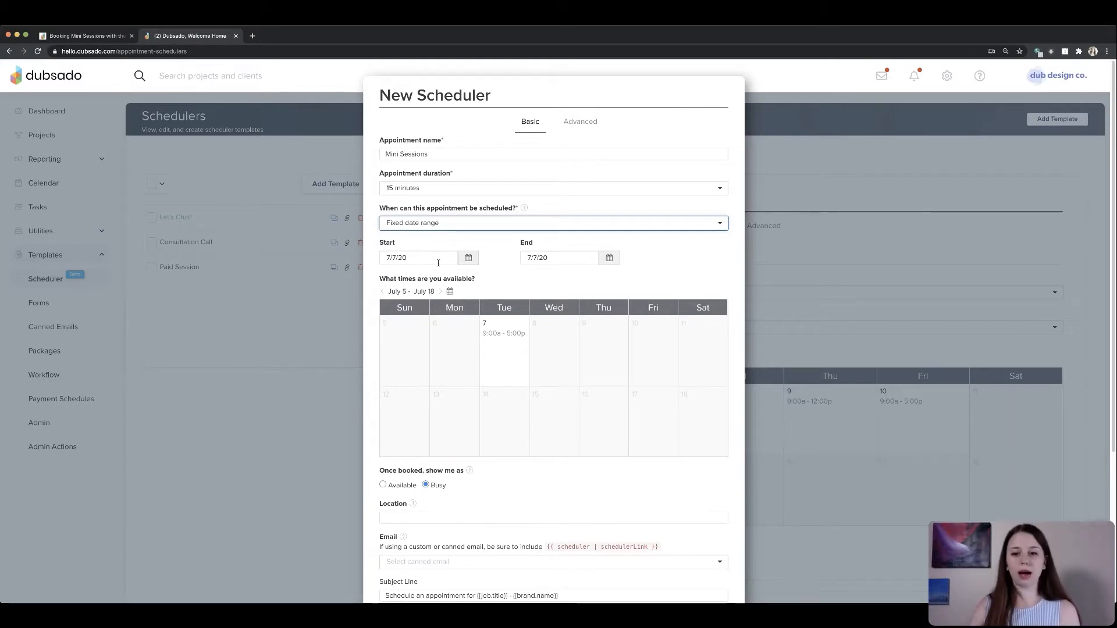
# - Set both the start and end dates of the fixed range to 7/24/20
pyautogui.click(438, 263)
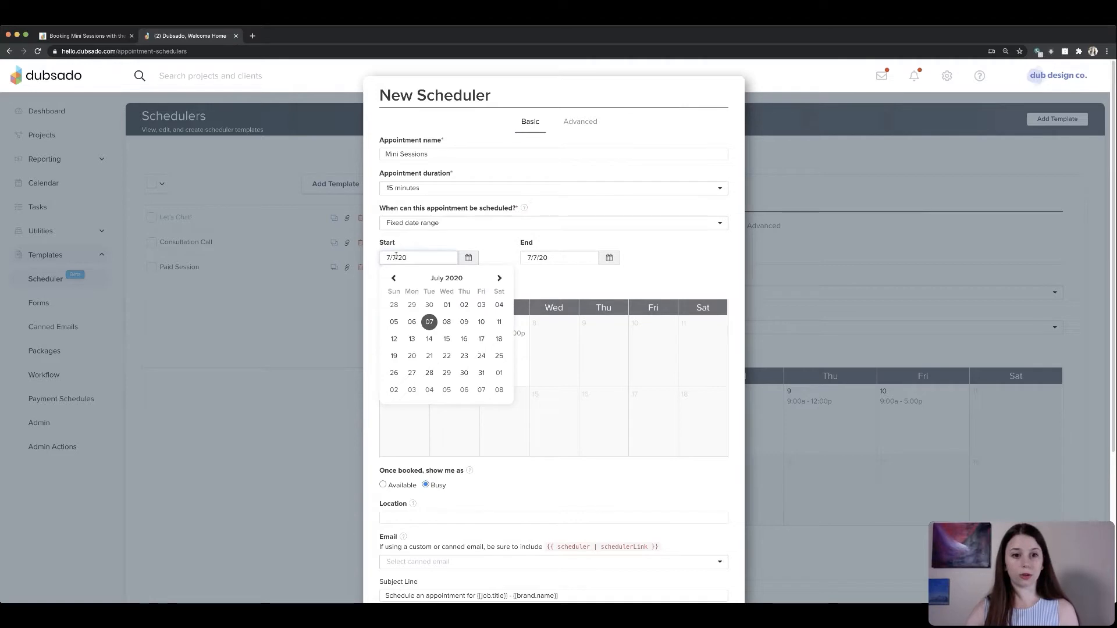
pyautogui.click(481, 356)
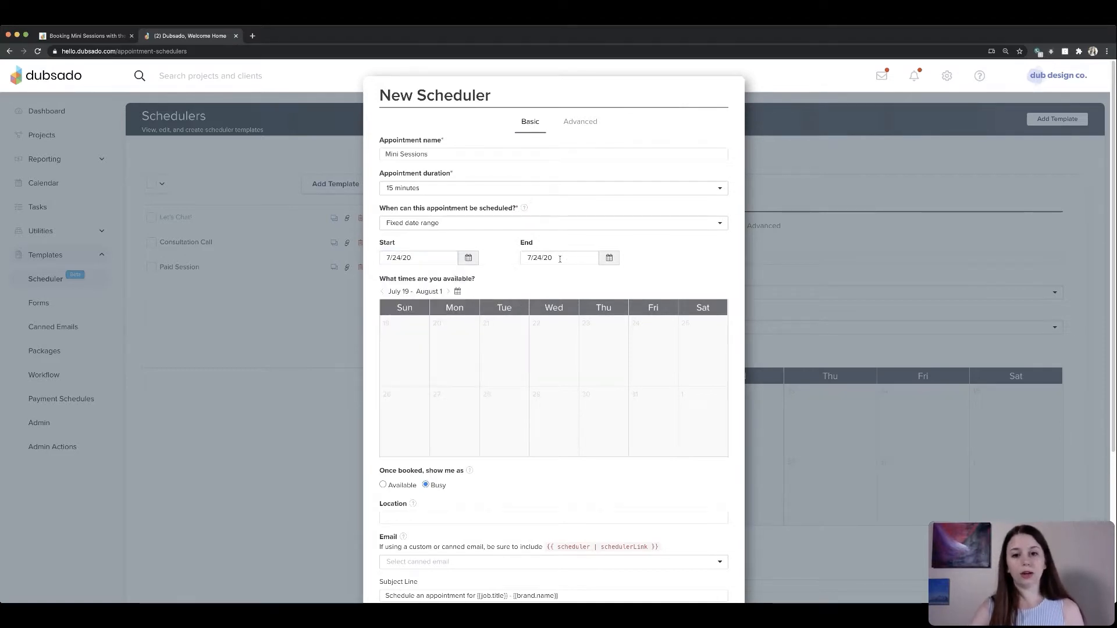
pyautogui.click(560, 258)
pyautogui.click(626, 358)
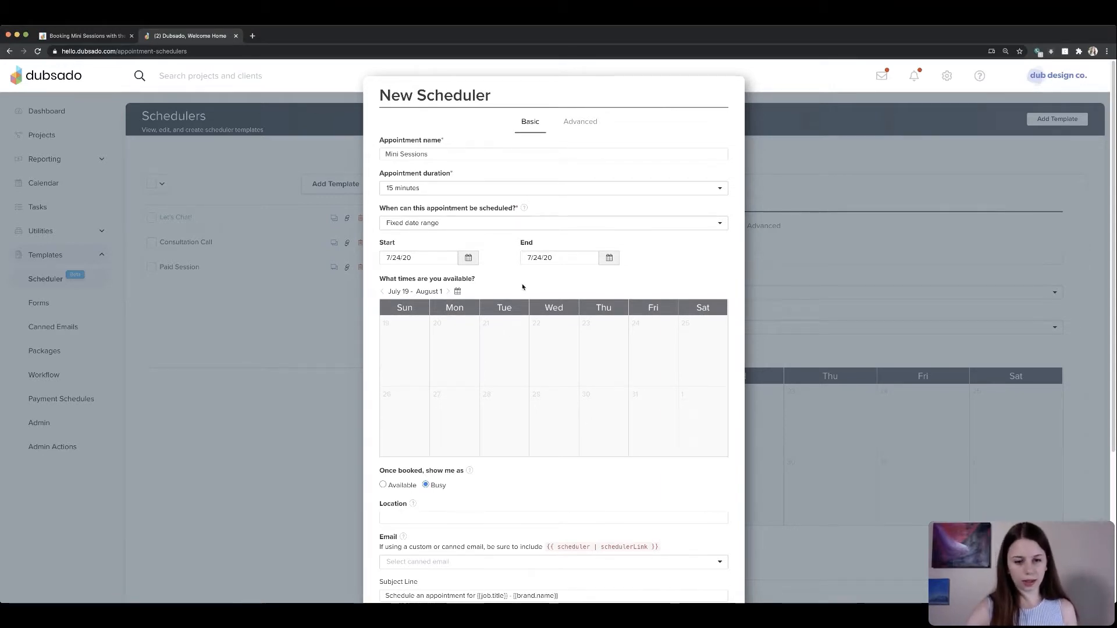
pyautogui.click(468, 257)
pyautogui.click(481, 356)
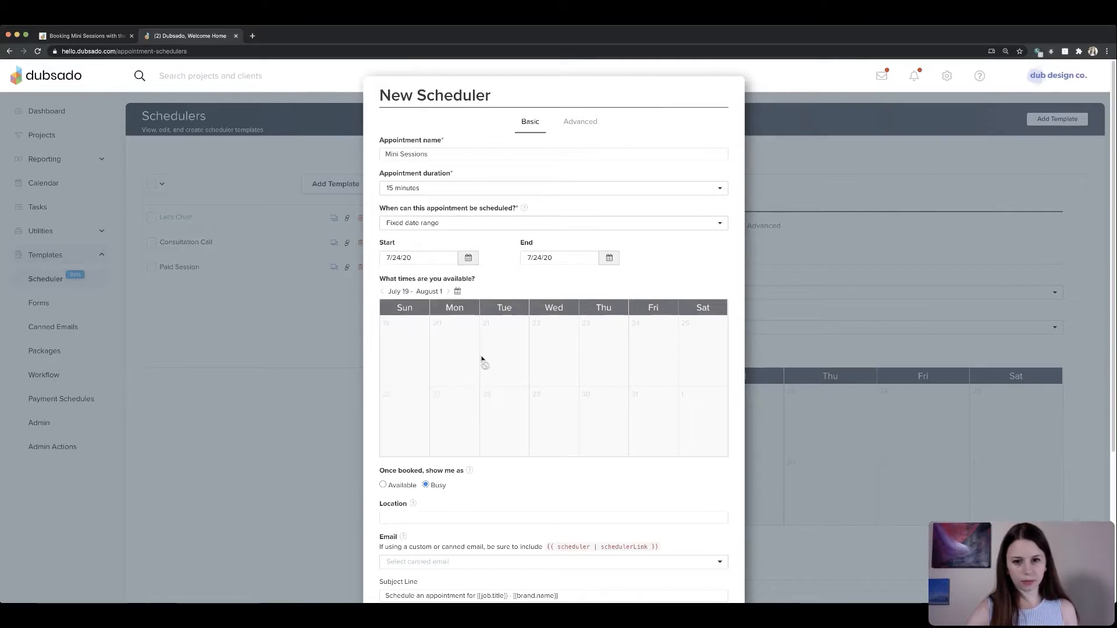
pyautogui.click(608, 258)
pyautogui.click(622, 355)
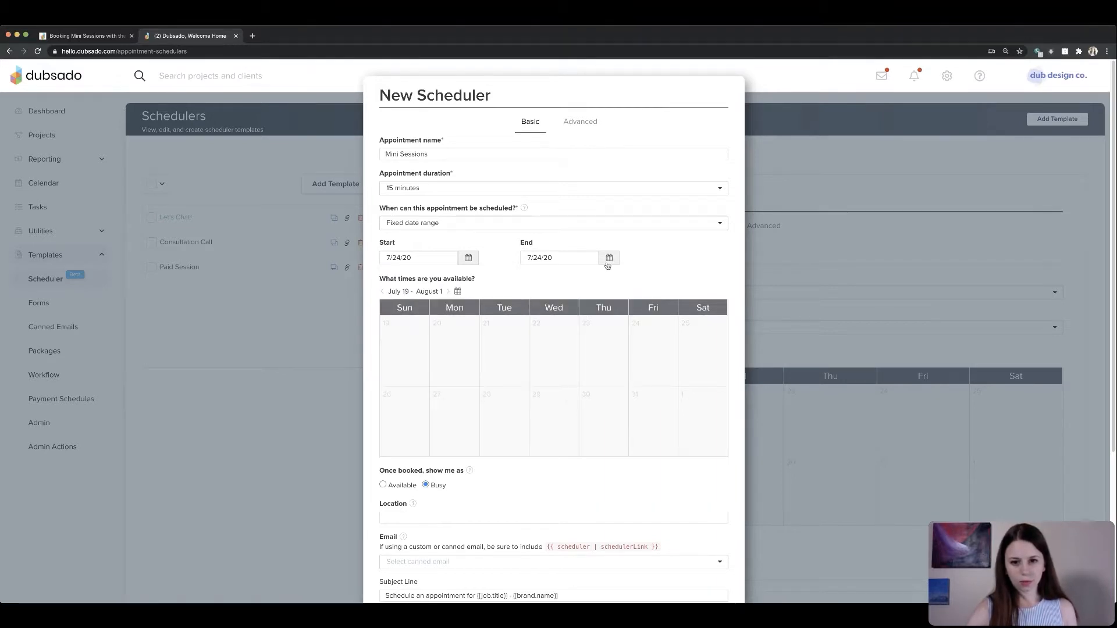
pyautogui.click(609, 258)
pyautogui.click(639, 356)
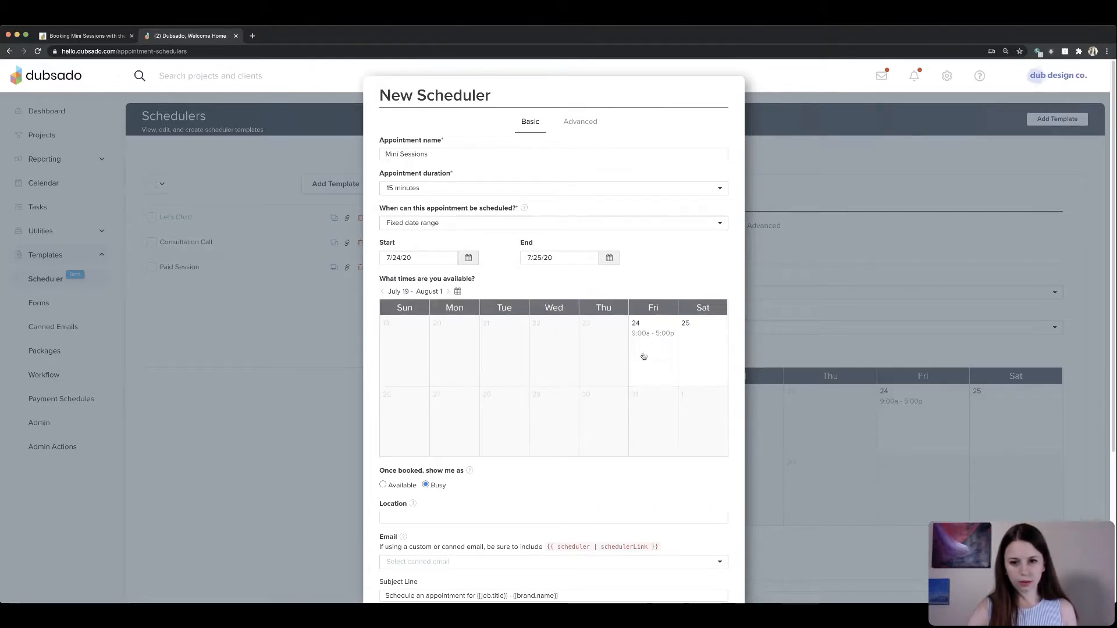
pyautogui.click(608, 257)
pyautogui.click(626, 356)
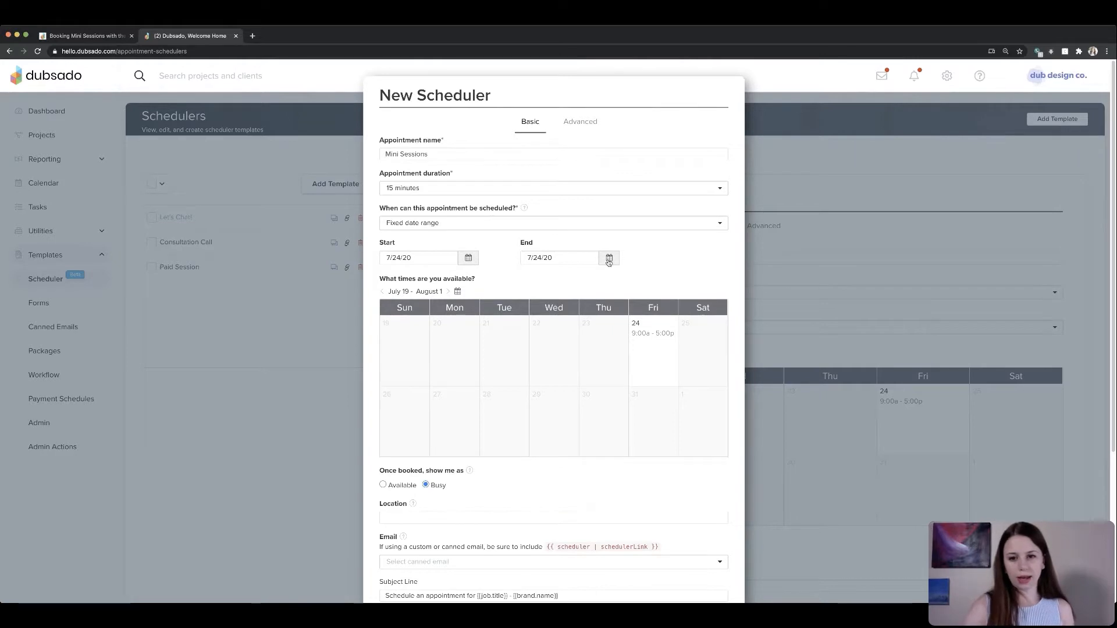
# - Open the availability for Friday July 24 and remove its 9:00 AM – 5:00 PM slot
pyautogui.click(651, 360)
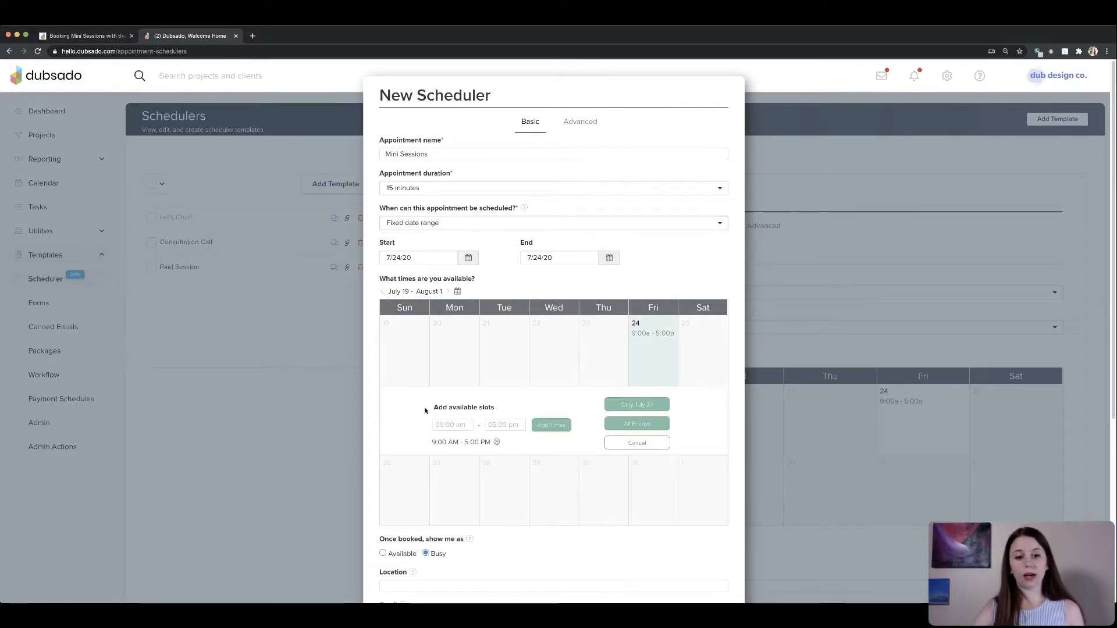
pyautogui.moveTo(430, 407); pyautogui.dragTo(512, 410)
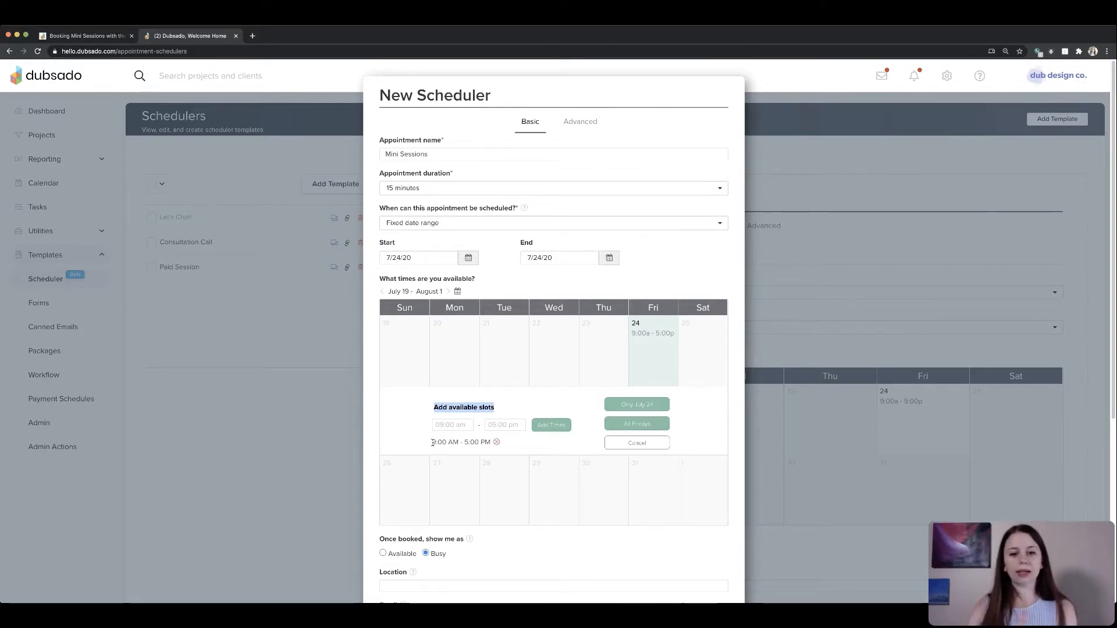
pyautogui.click(498, 443)
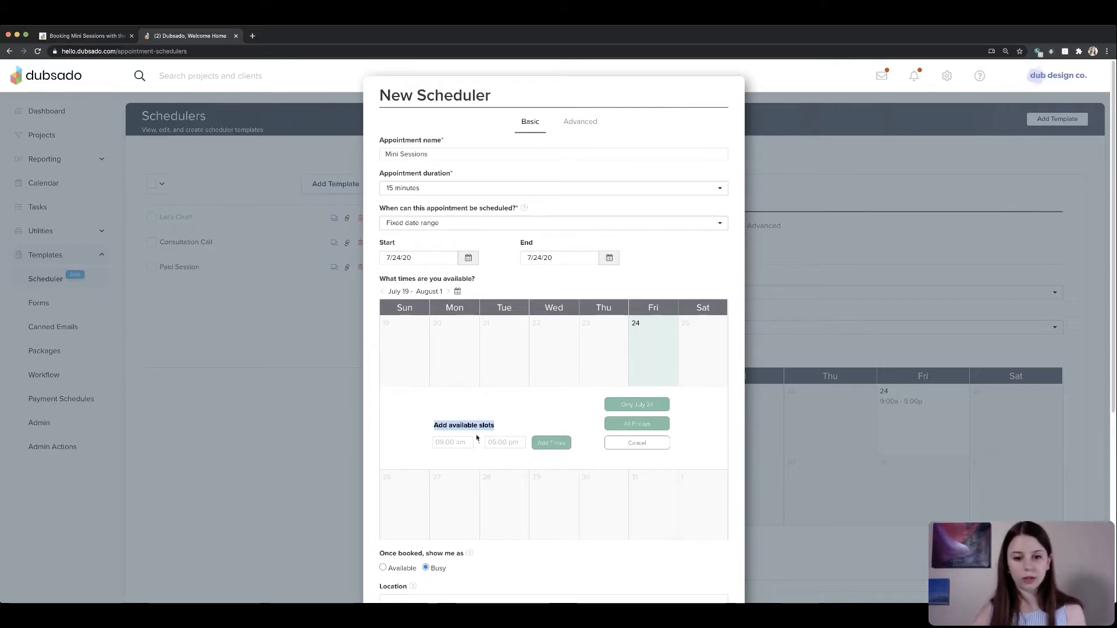
# - Add an available slot from 9:00 AM to 12:00 PM on July 24
pyautogui.click(443, 442)
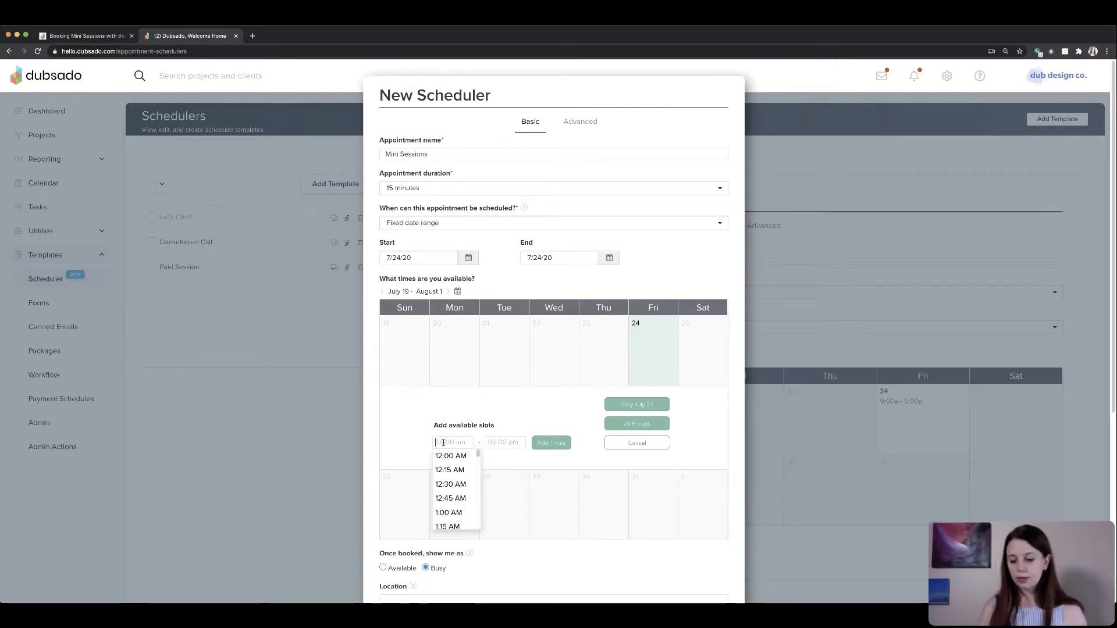
pyautogui.write('9')
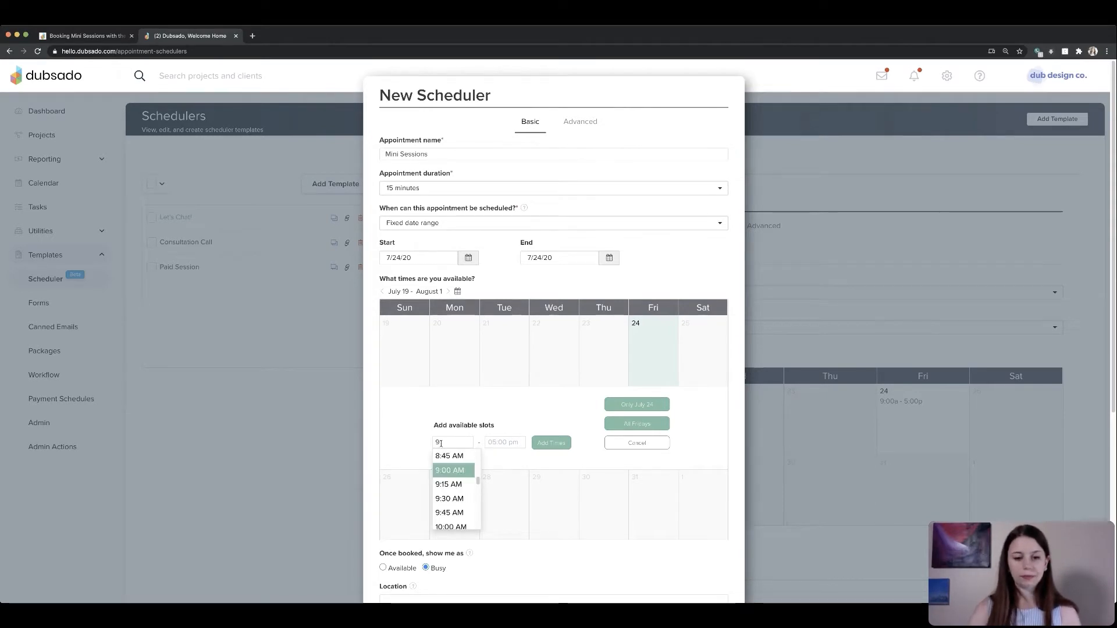
pyautogui.click(450, 470)
pyautogui.click(497, 443)
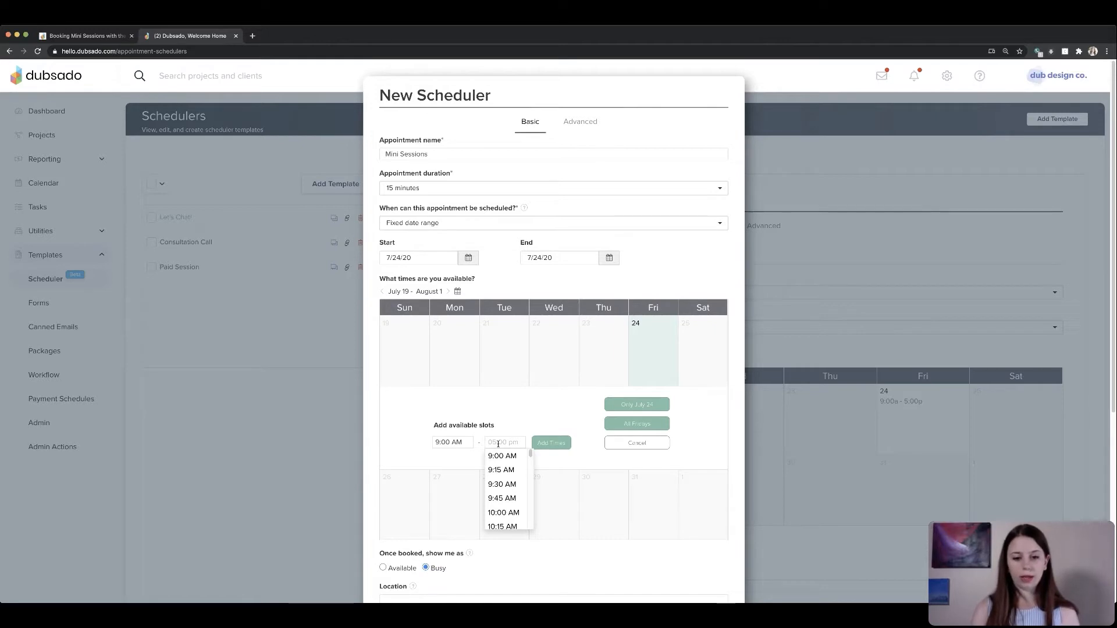
pyautogui.write('12')
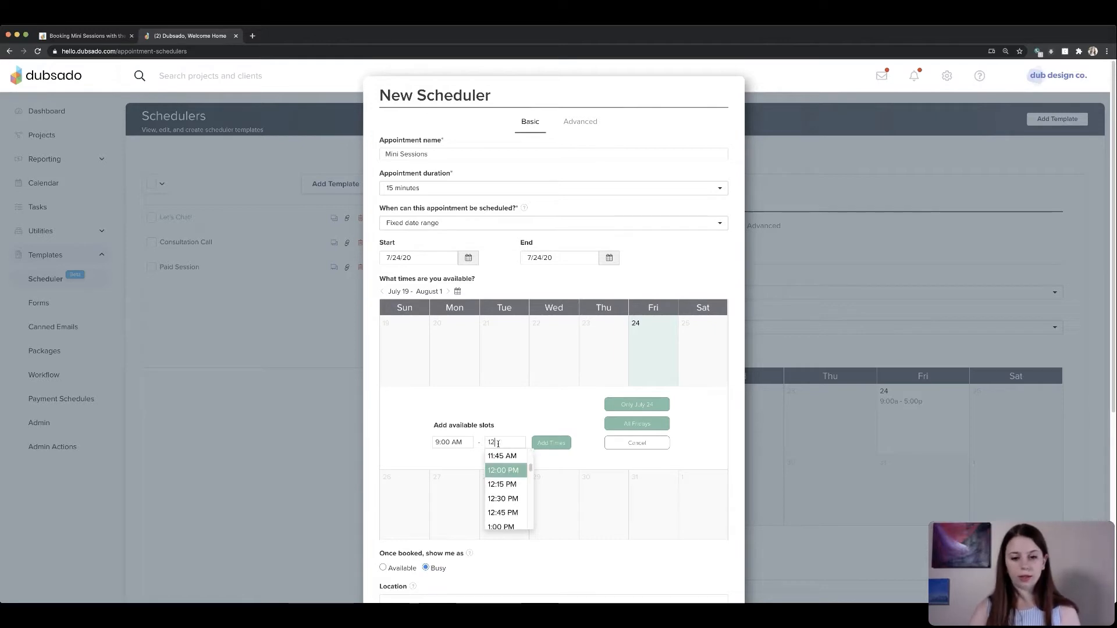
pyautogui.click(512, 474)
pyautogui.click(542, 443)
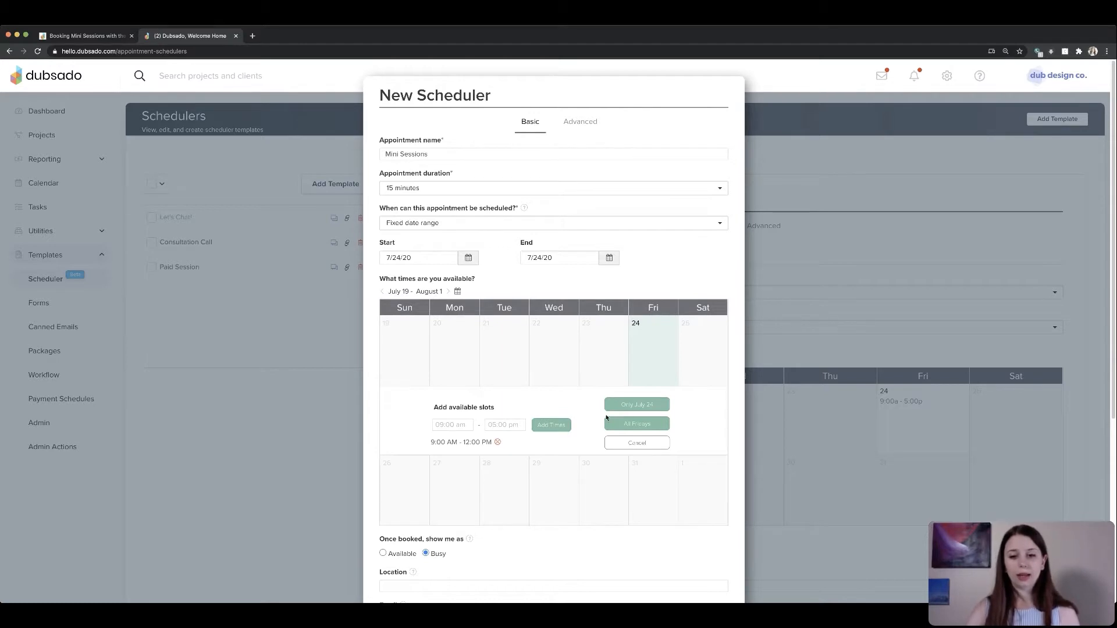
# - Add a second available slot from 12:30 PM to 4:00 PM and apply it only to July 24
pyautogui.click(444, 426)
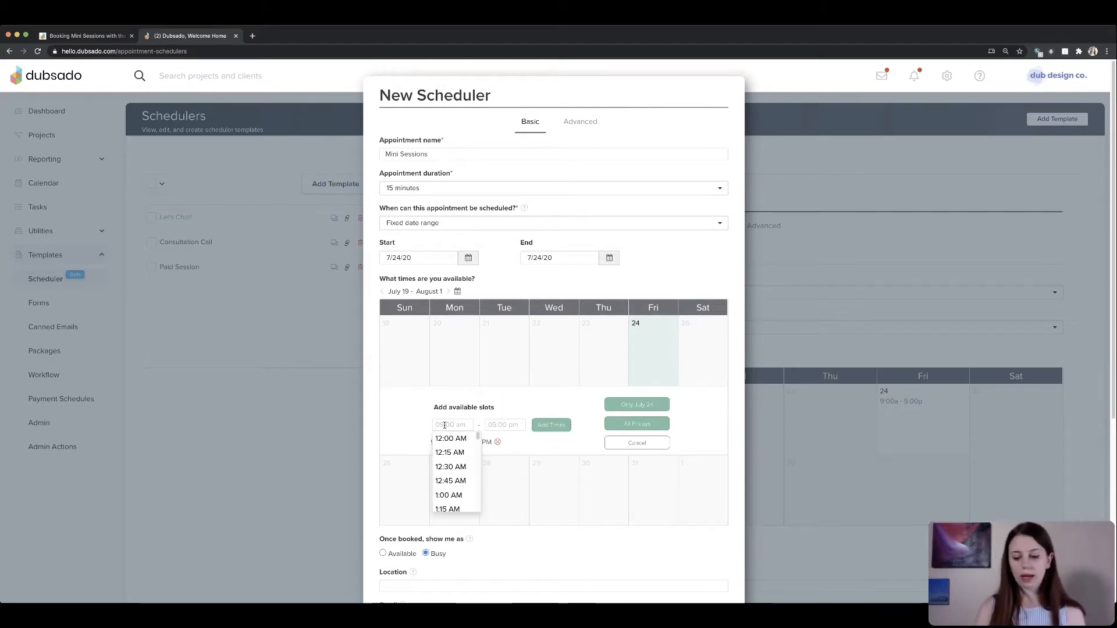
pyautogui.write('12:30 PM')
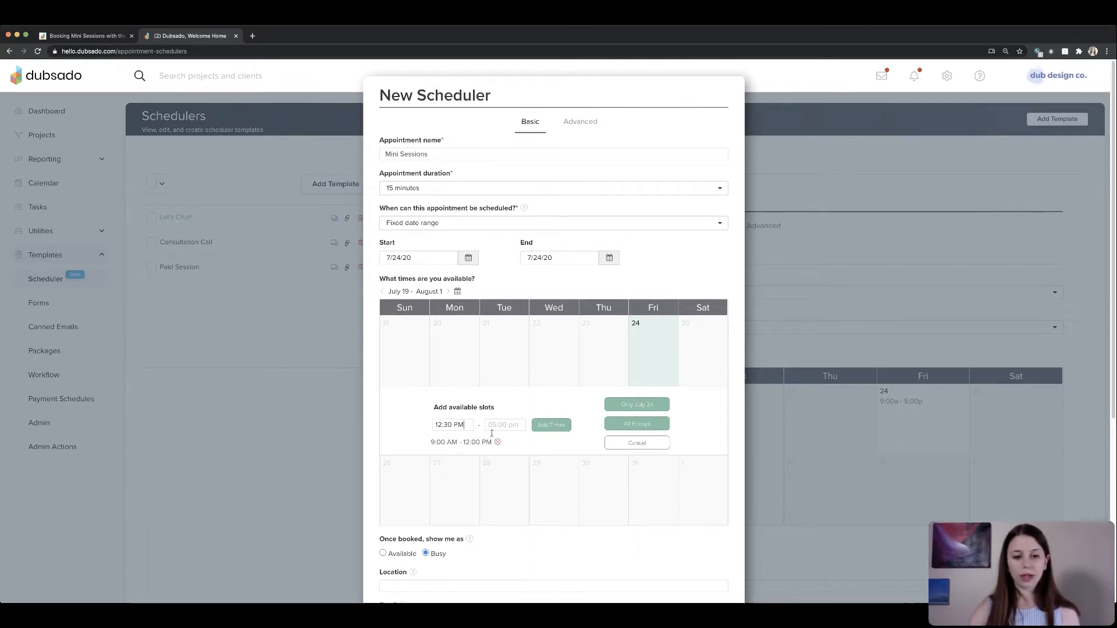
pyautogui.click(507, 425)
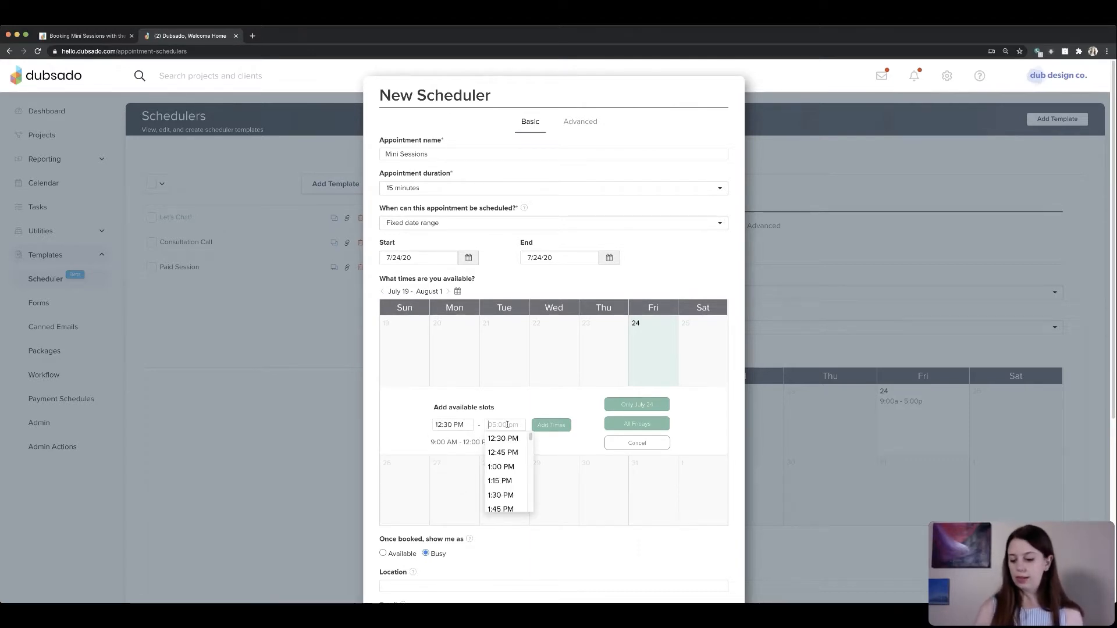
pyautogui.write('4')
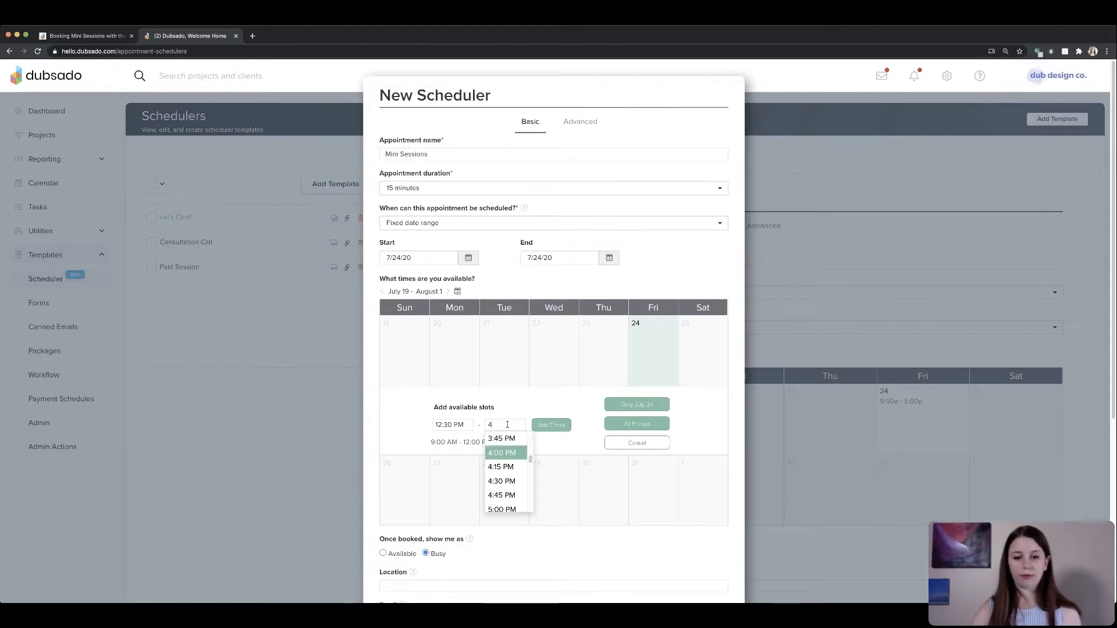
pyautogui.click(507, 453)
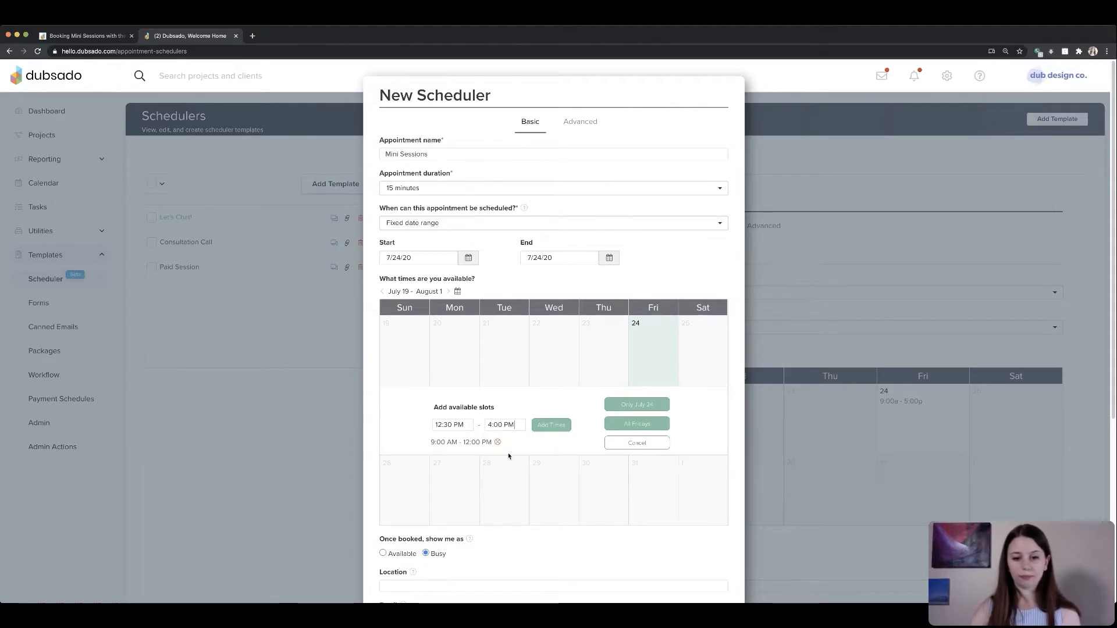
pyautogui.click(556, 426)
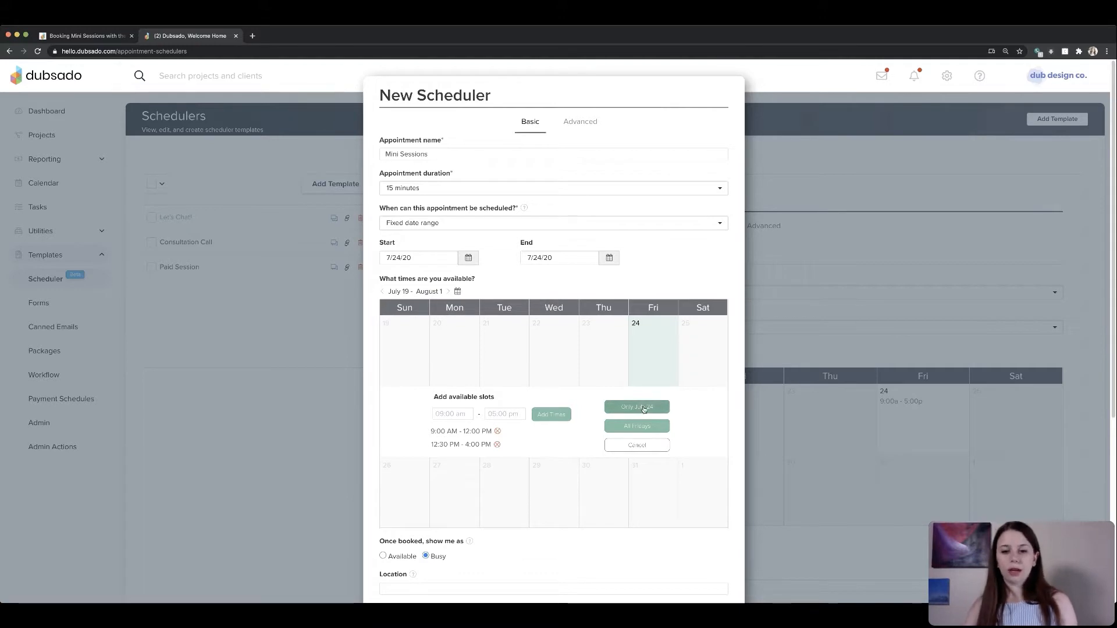
pyautogui.click(644, 407)
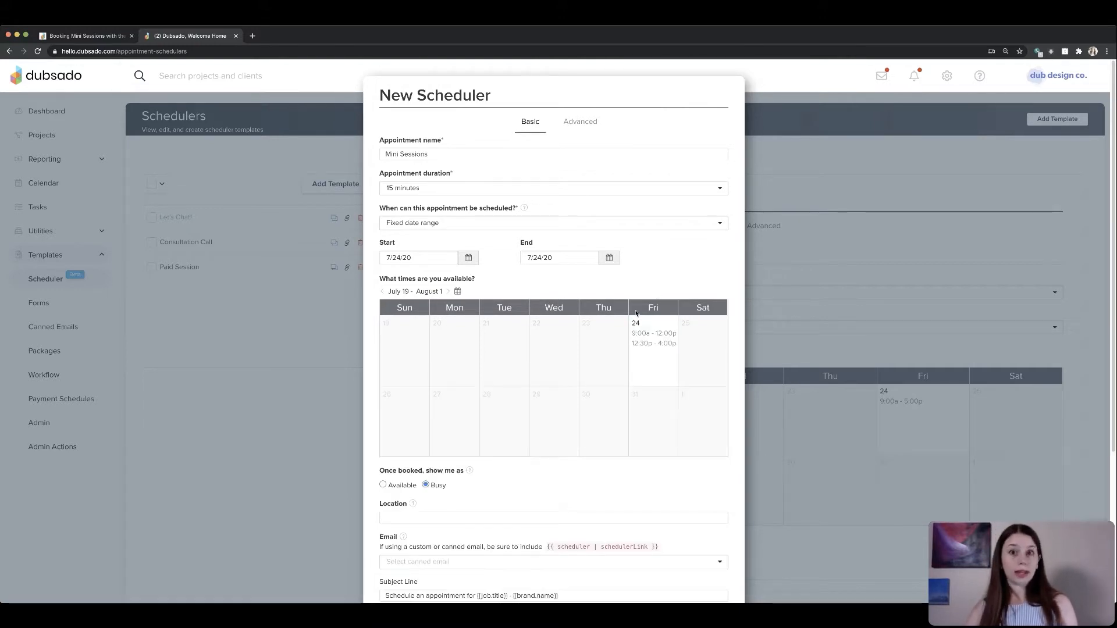
# - Enter the studio's street address as the appointment location
pyautogui.scroll(-4, 657, 434)
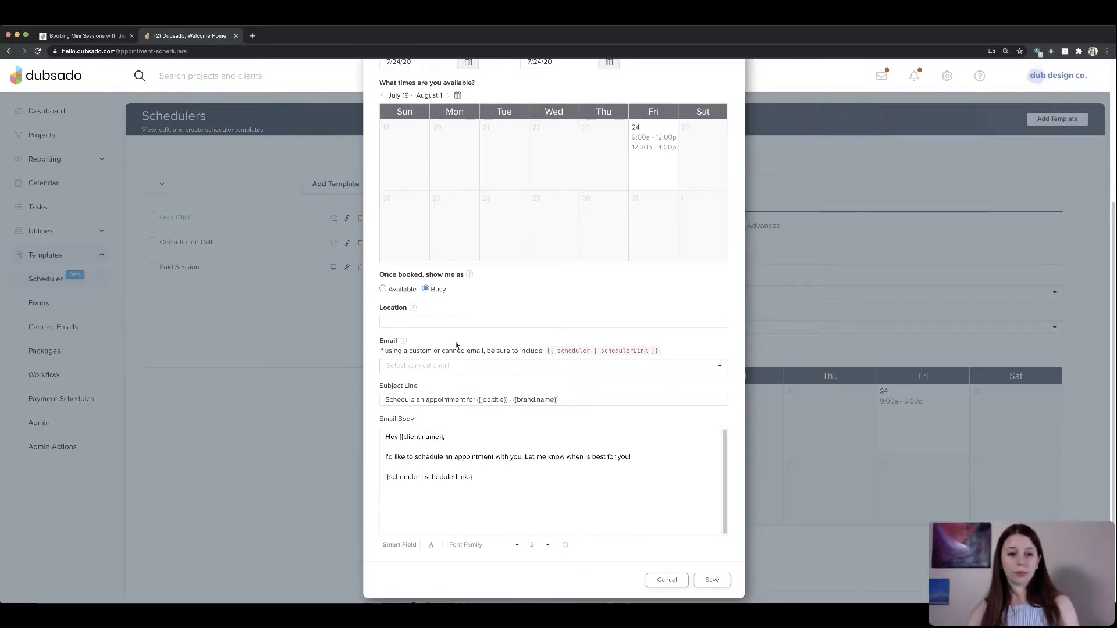
pyautogui.moveTo(379, 275); pyautogui.dragTo(465, 275)
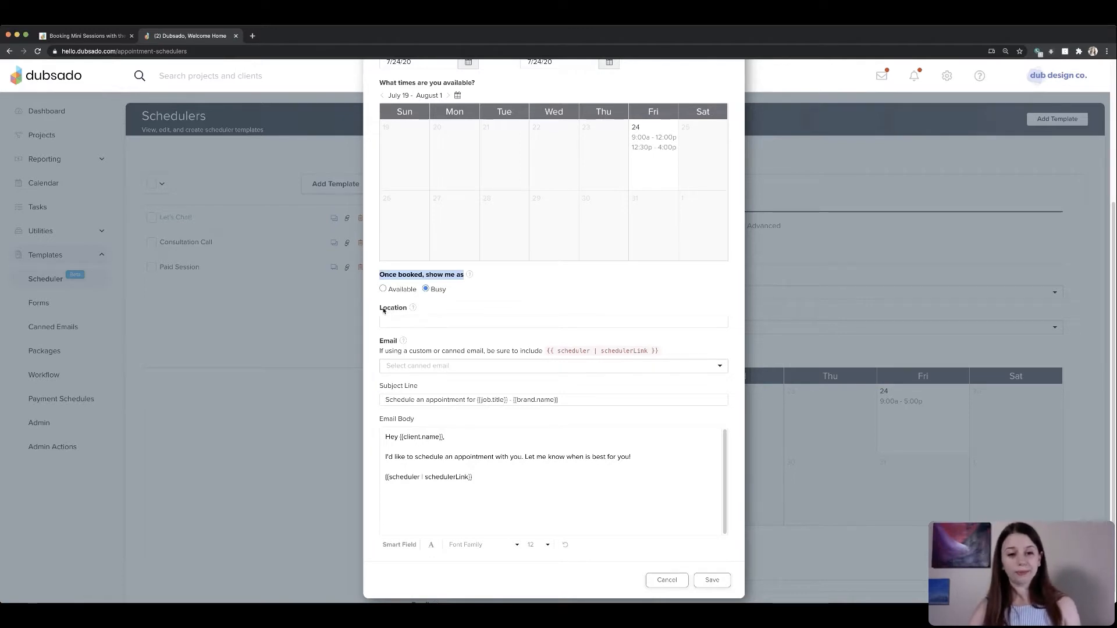
pyautogui.moveTo(379, 309); pyautogui.dragTo(409, 311)
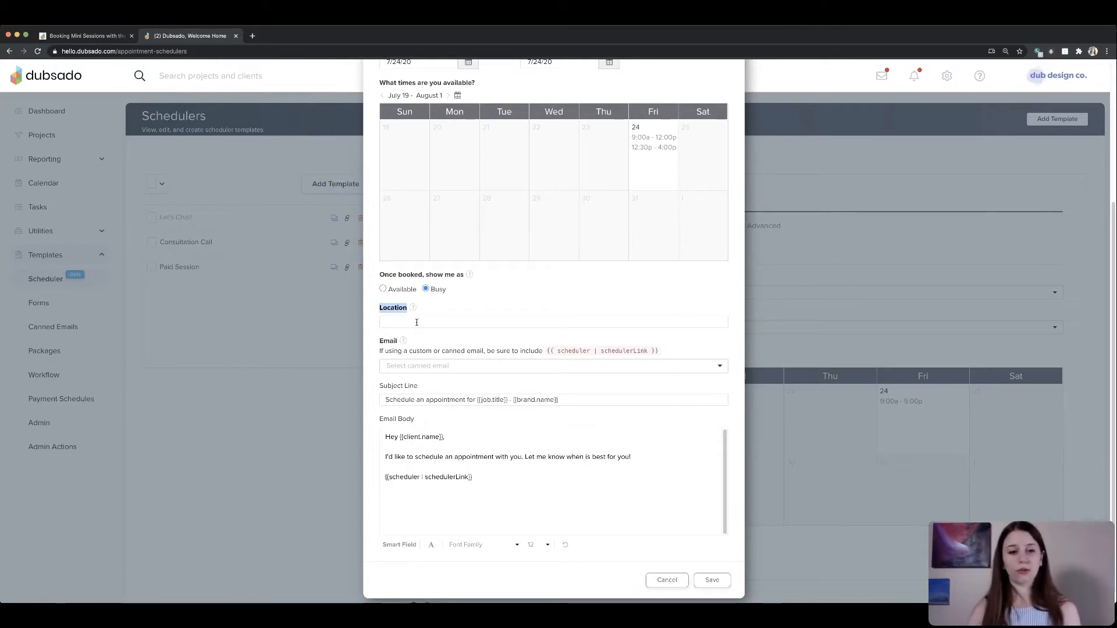
pyautogui.click(416, 322)
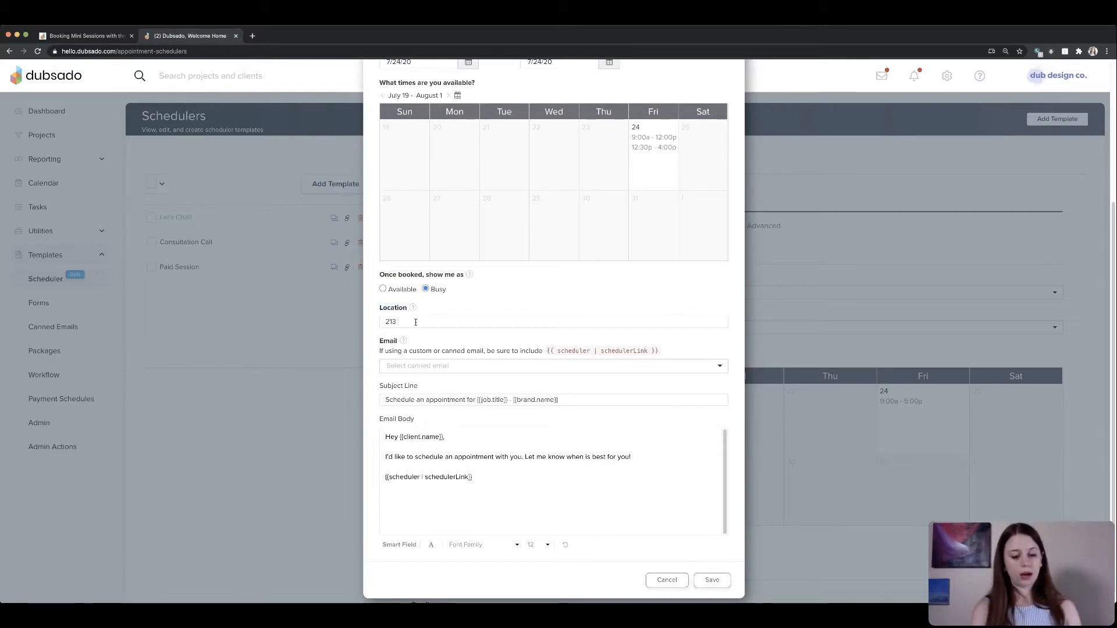
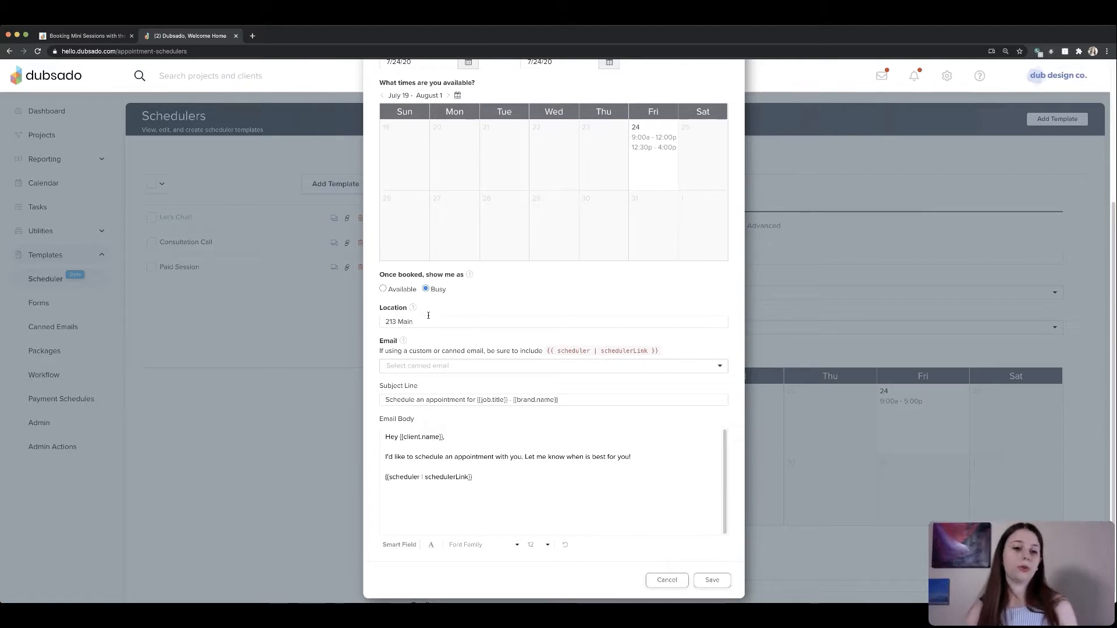
# - Save the Mini Sessions scheduler template
pyautogui.moveTo(384, 321); pyautogui.dragTo(428, 322)
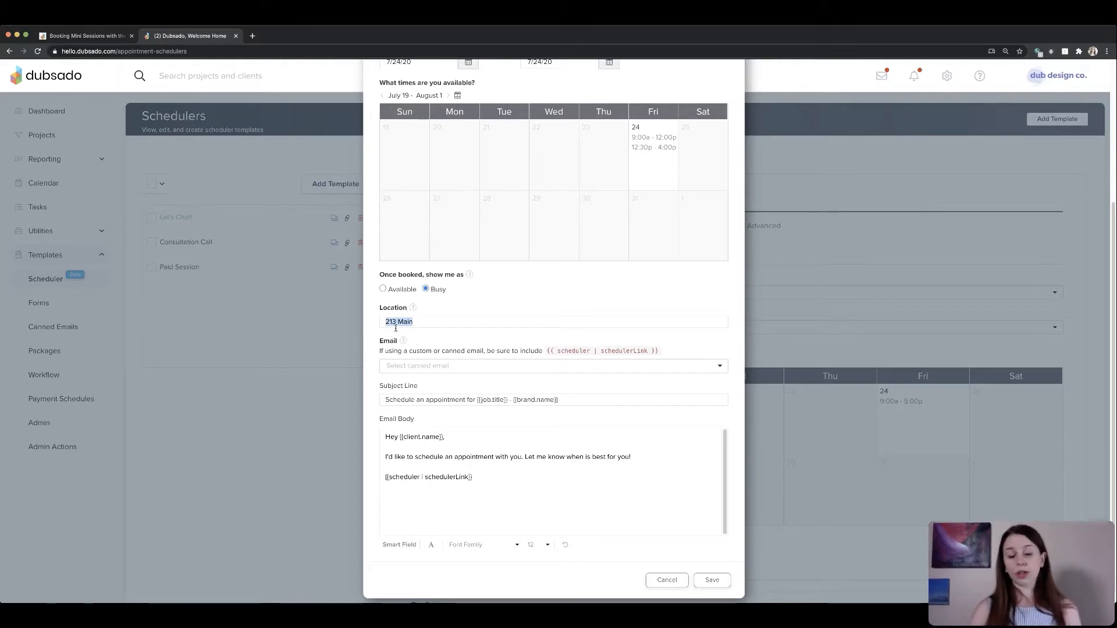
pyautogui.click(434, 308)
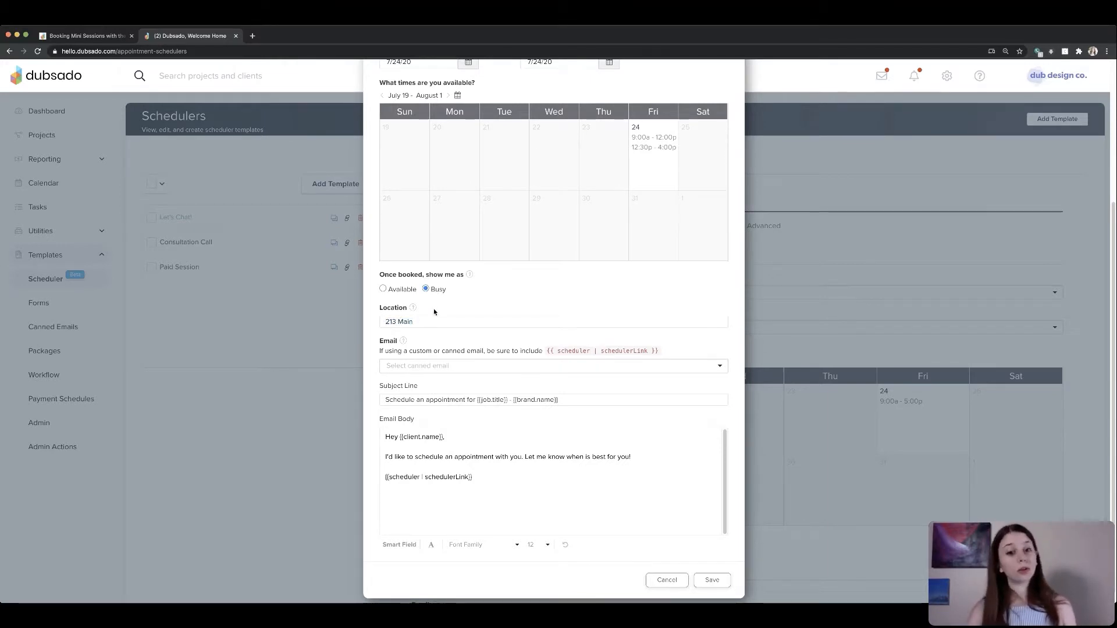
pyautogui.tripleClick(446, 321)
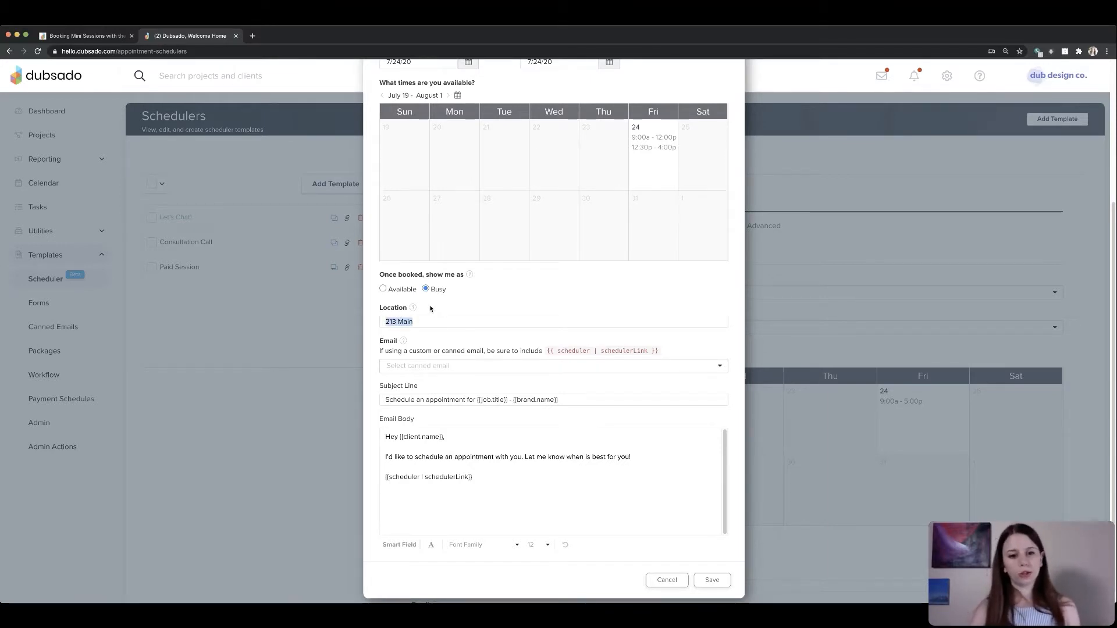
pyautogui.click(431, 308)
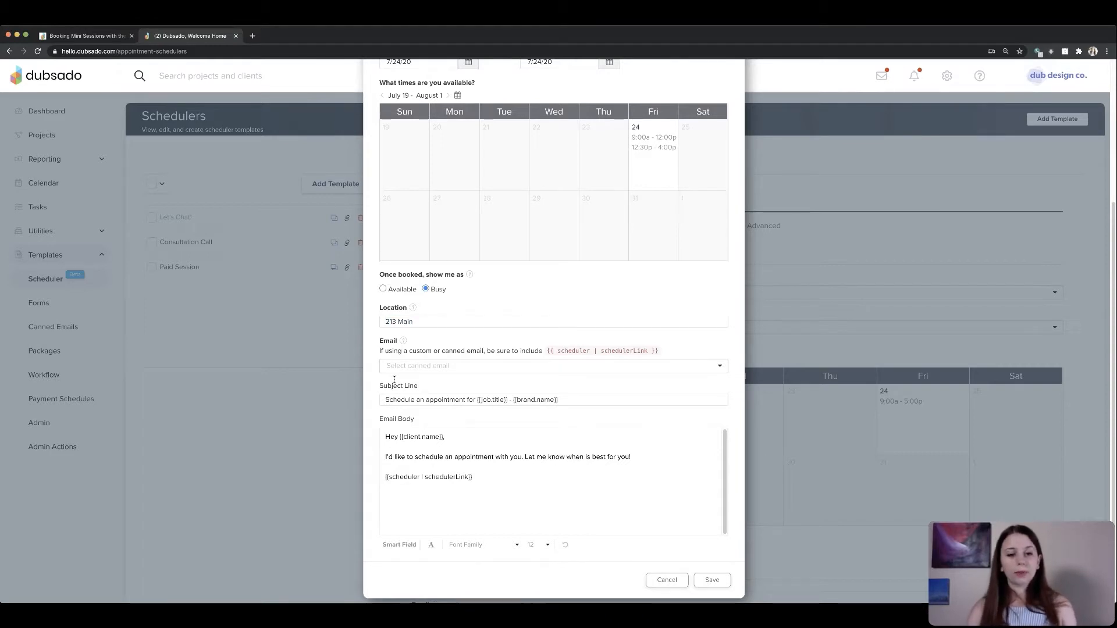
pyautogui.moveTo(380, 340); pyautogui.dragTo(415, 420)
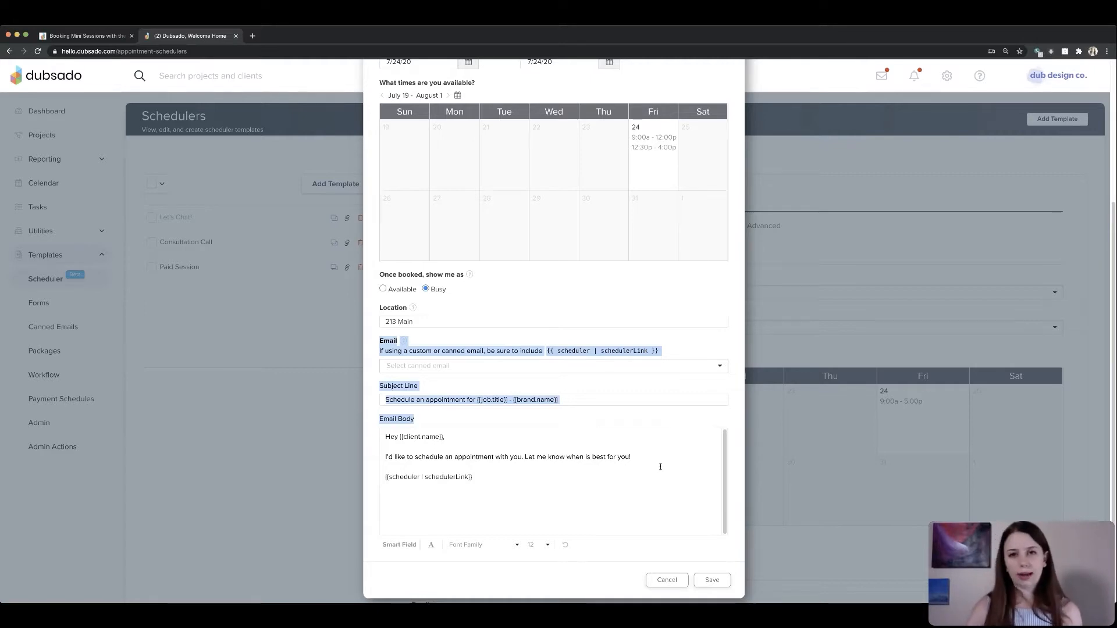
pyautogui.click(723, 569)
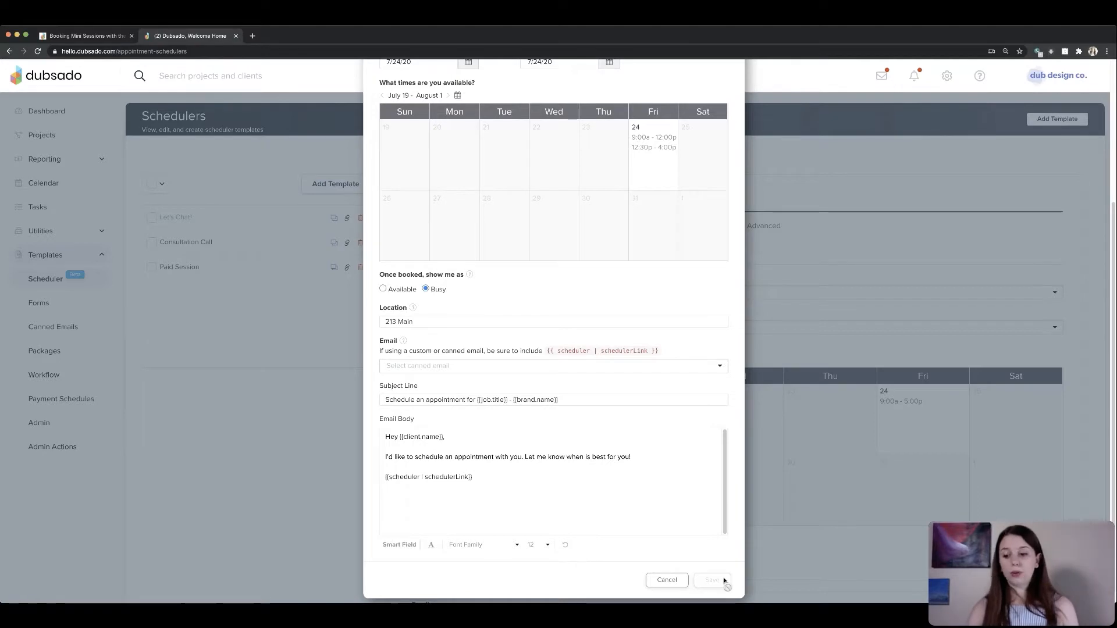
pyautogui.click(724, 578)
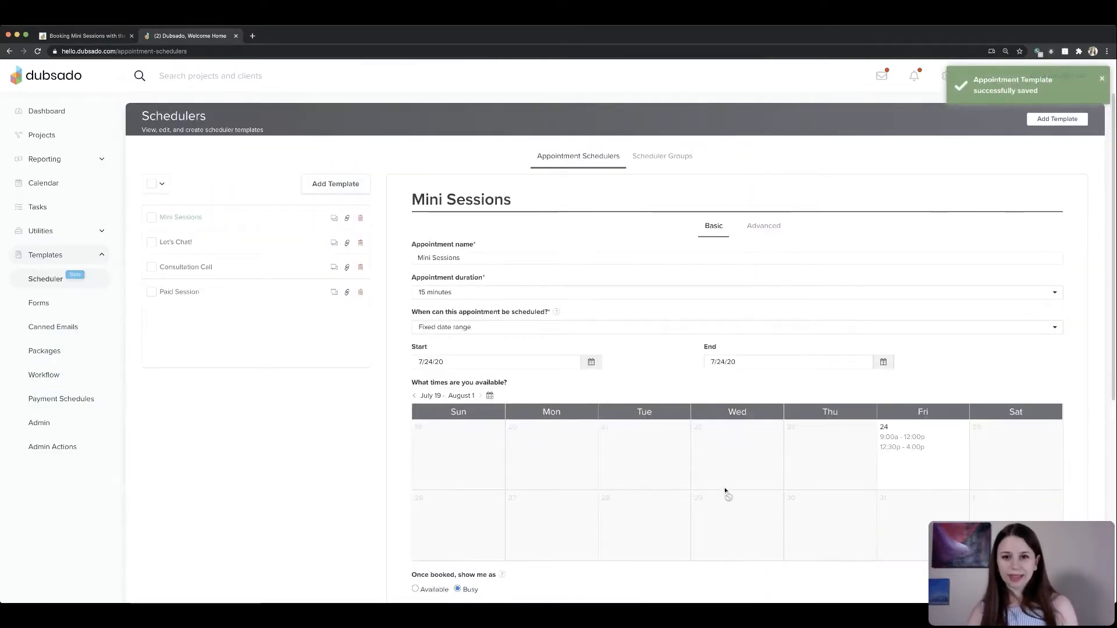
# - Open the advanced settings and prevent booking less than 48 hours in advance
pyautogui.click(768, 229)
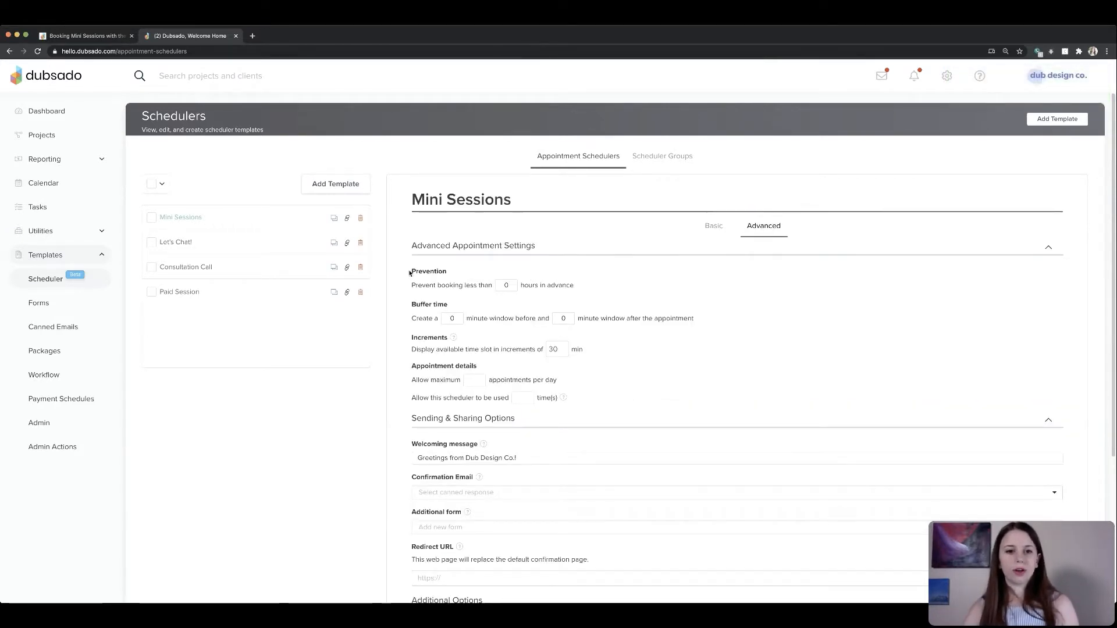
pyautogui.moveTo(411, 271); pyautogui.dragTo(464, 270)
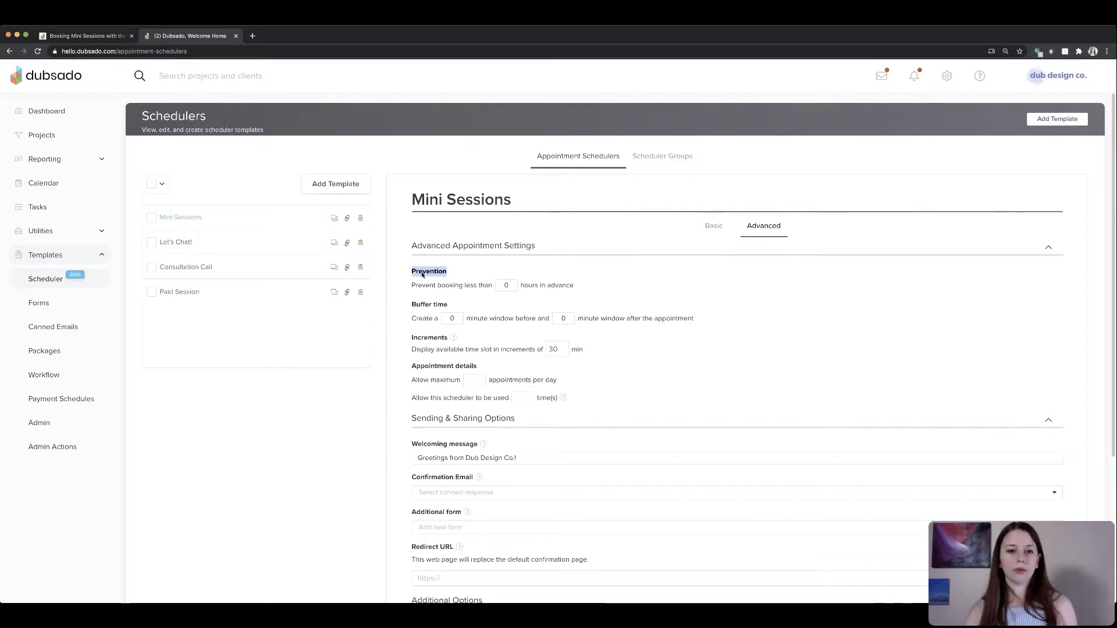
pyautogui.moveTo(410, 285); pyautogui.dragTo(497, 287)
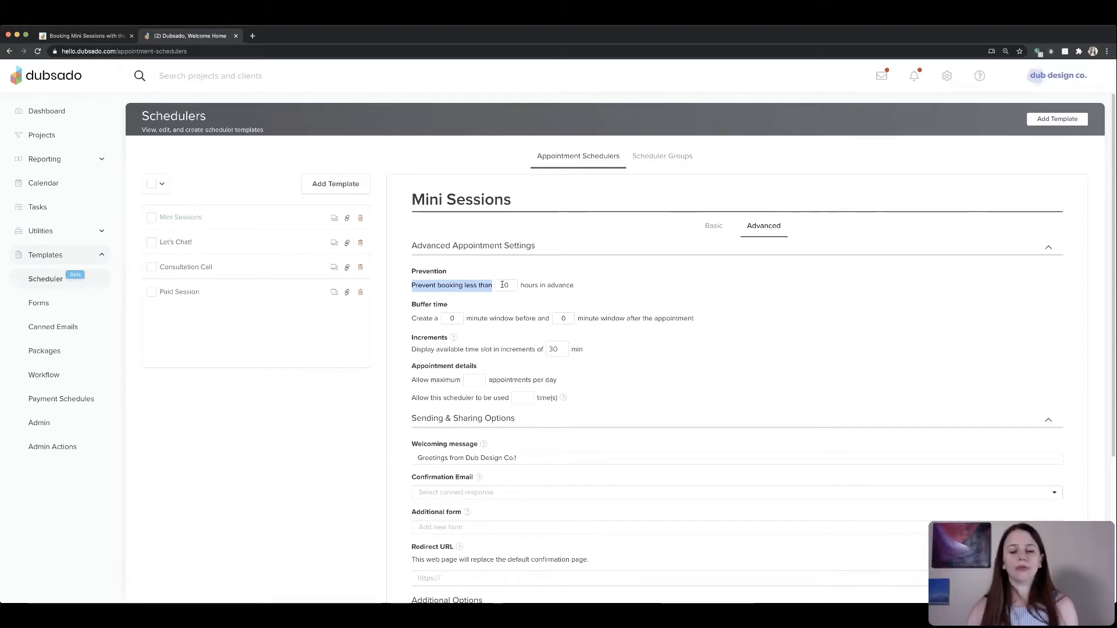
pyautogui.click(541, 286)
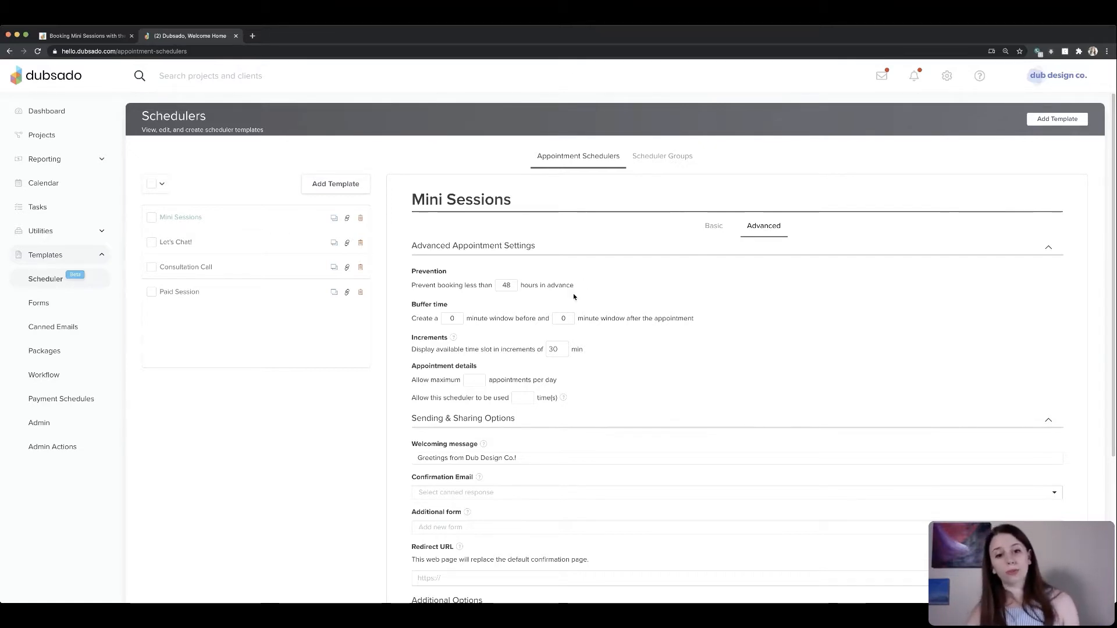
# - Set the available time slot increments to 20 minutes
pyautogui.moveTo(410, 305); pyautogui.dragTo(458, 303)
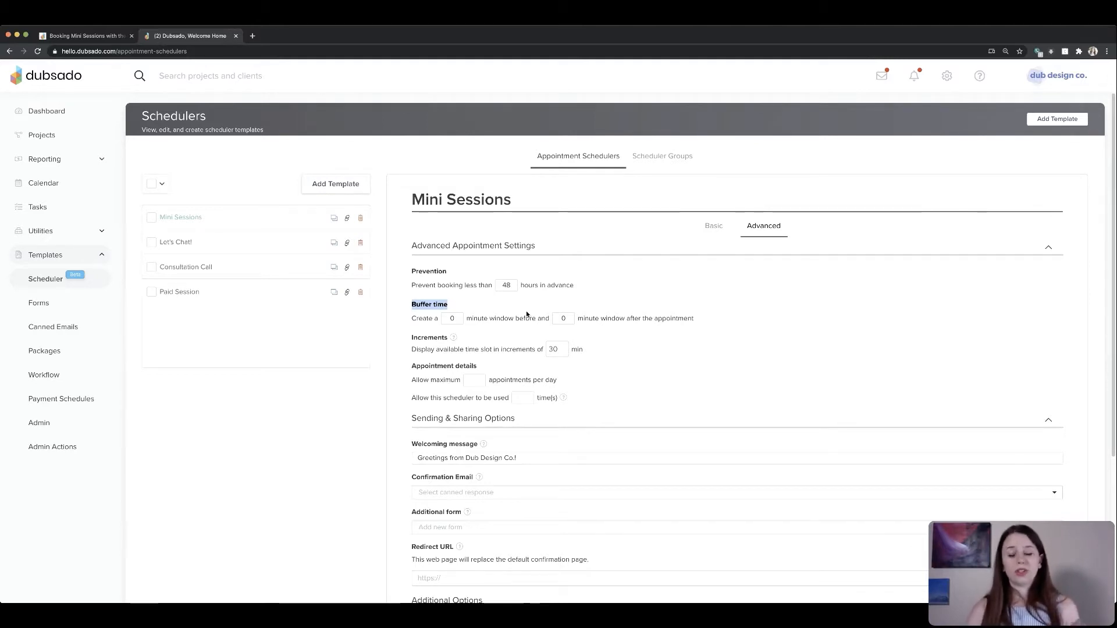
pyautogui.click(422, 341)
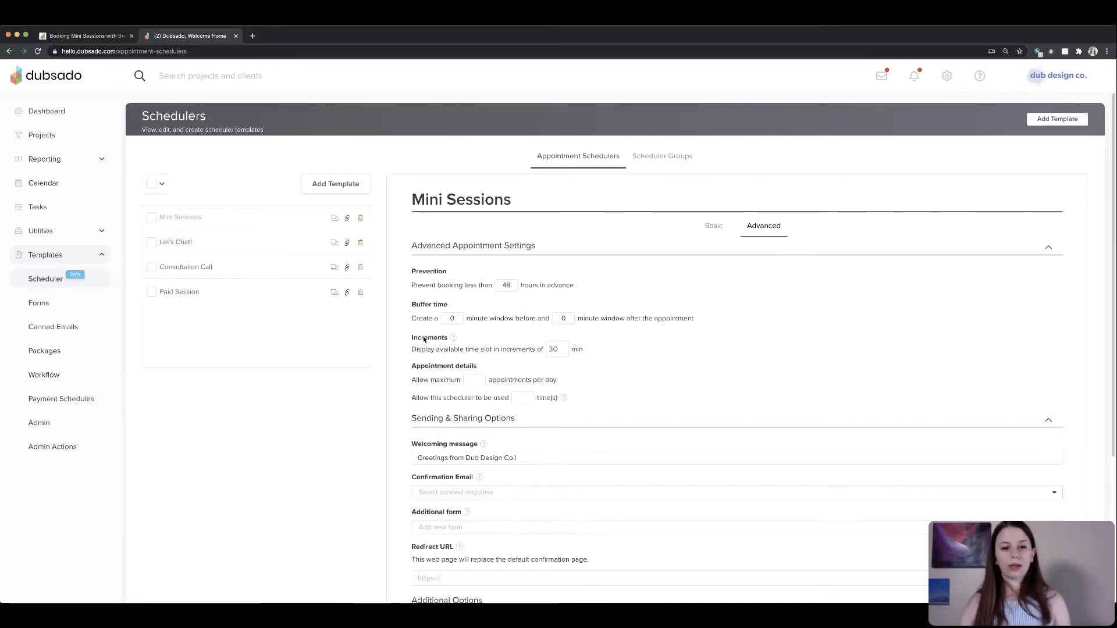
pyautogui.moveTo(411, 338); pyautogui.dragTo(446, 340)
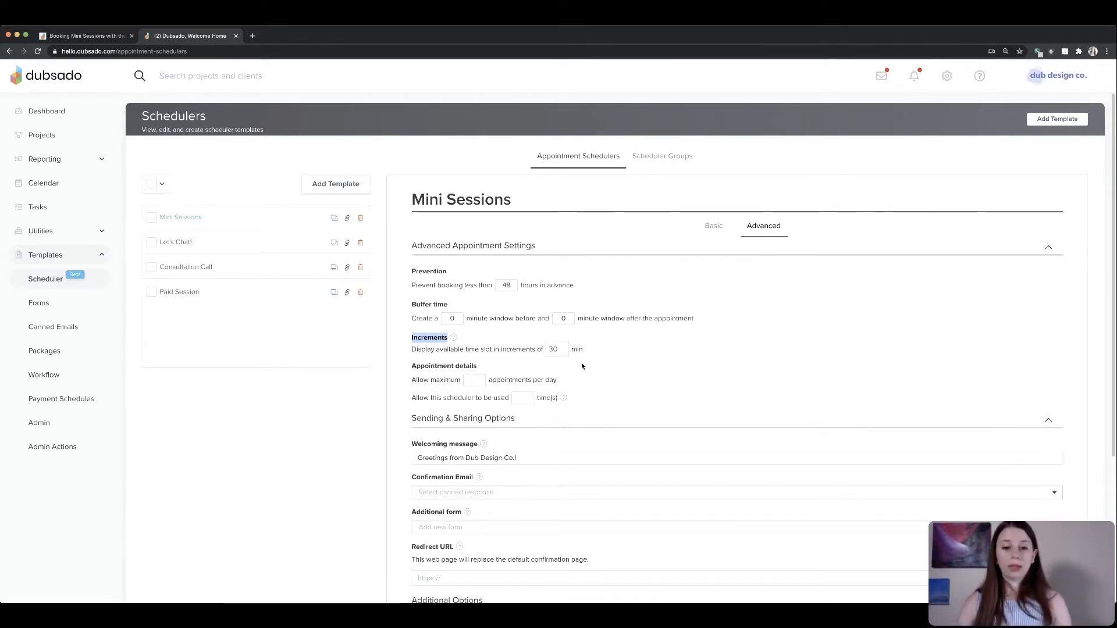
pyautogui.doubleClick(553, 349)
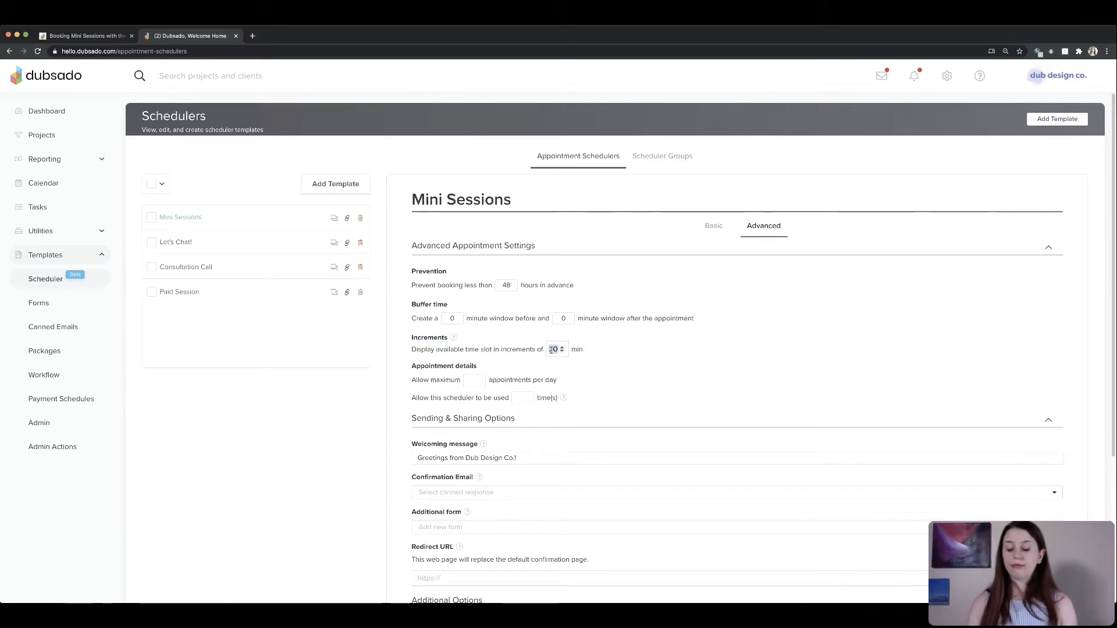
pyautogui.click(551, 350)
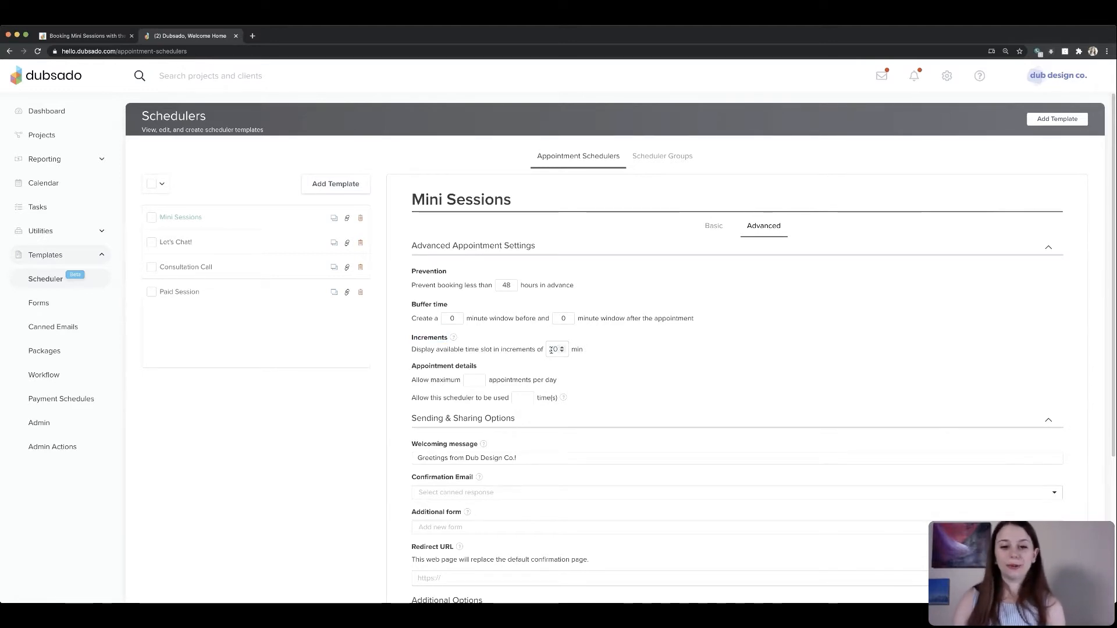
pyautogui.press('BackSpace')
pyautogui.write('2')
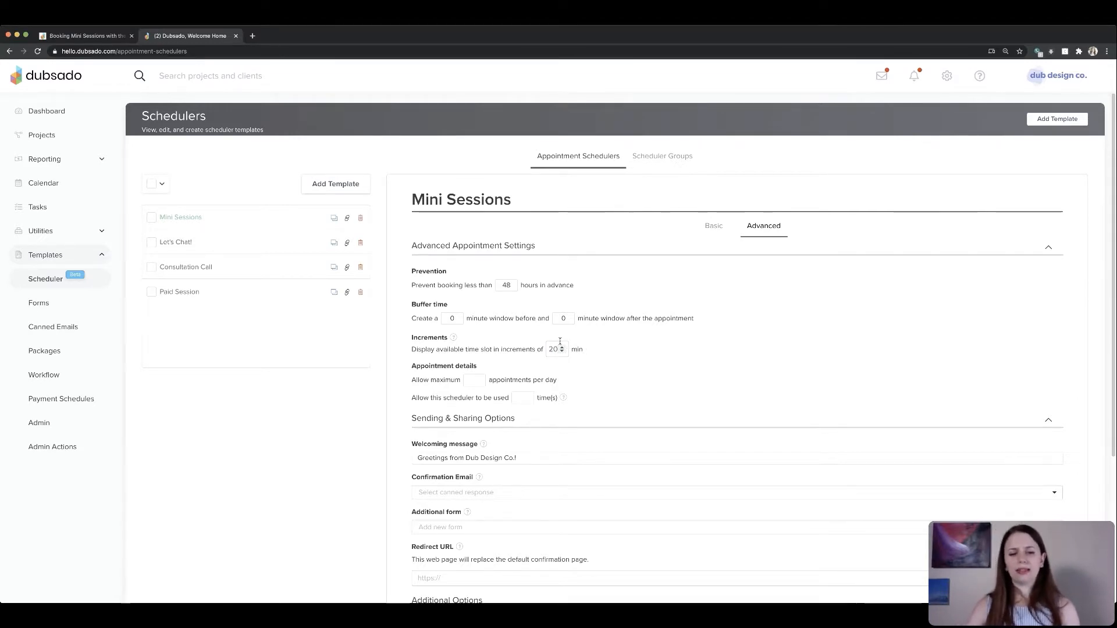
pyautogui.doubleClick(553, 349)
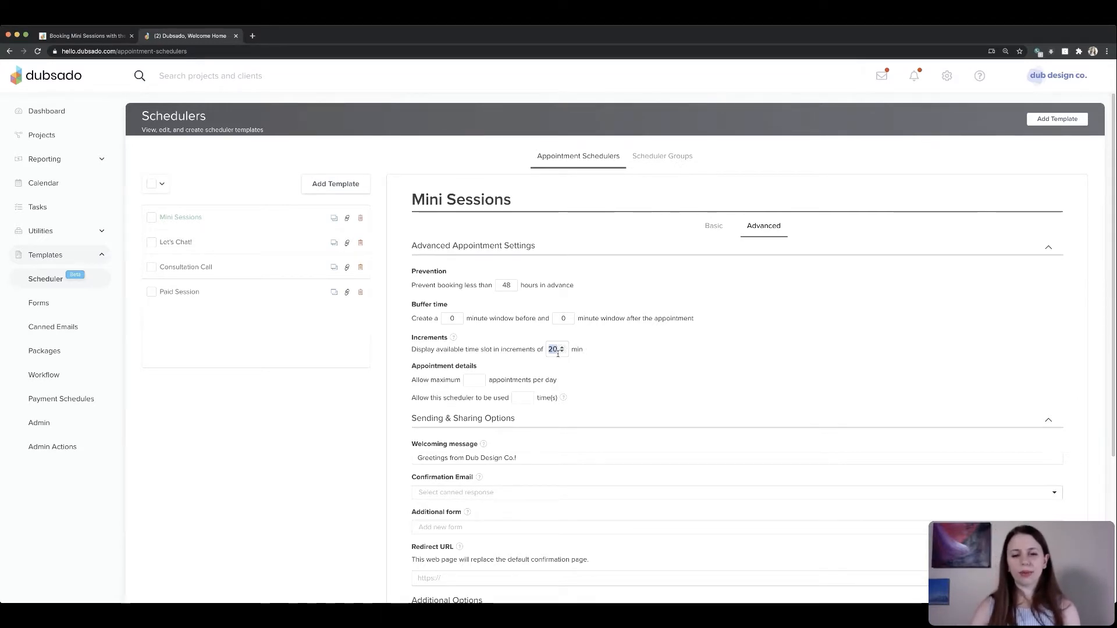
pyautogui.click(557, 351)
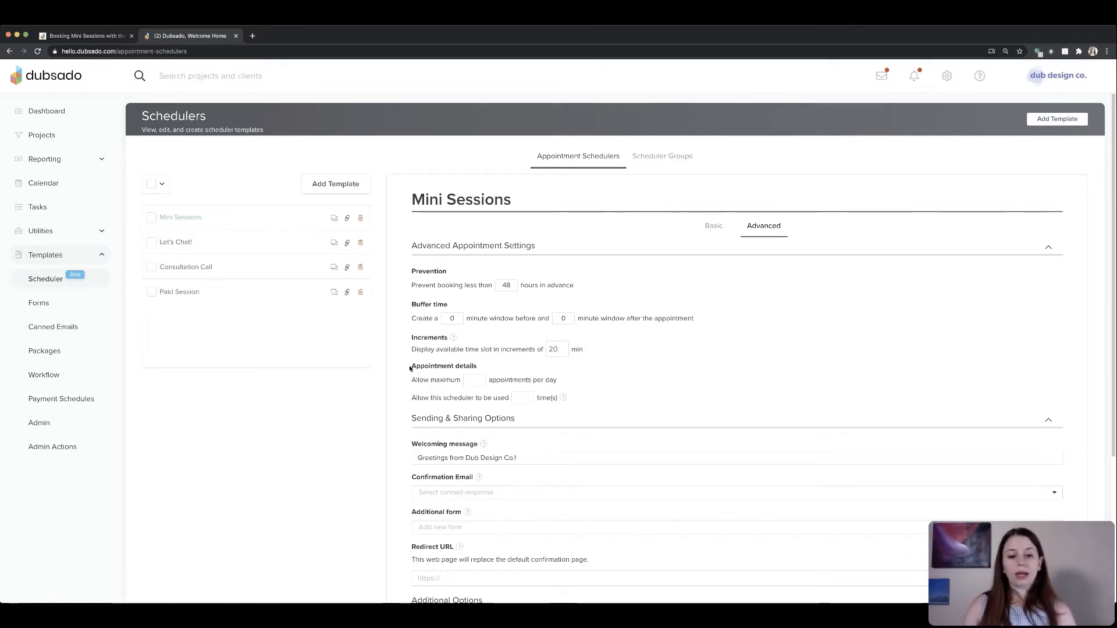
pyautogui.moveTo(412, 368); pyautogui.dragTo(488, 367)
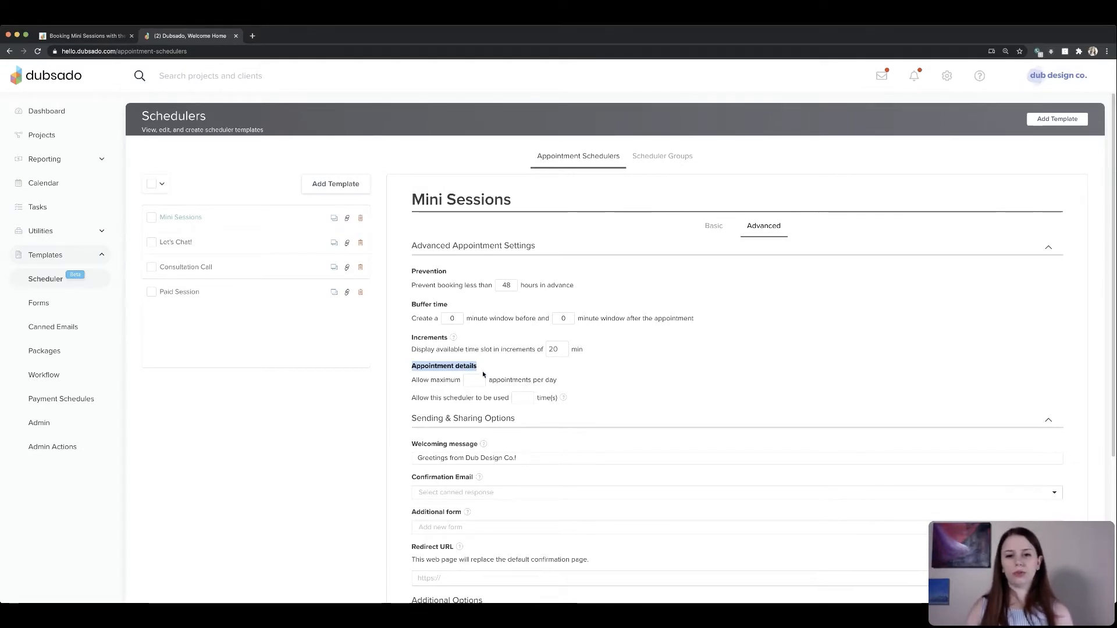
pyautogui.moveTo(412, 381); pyautogui.dragTo(567, 385)
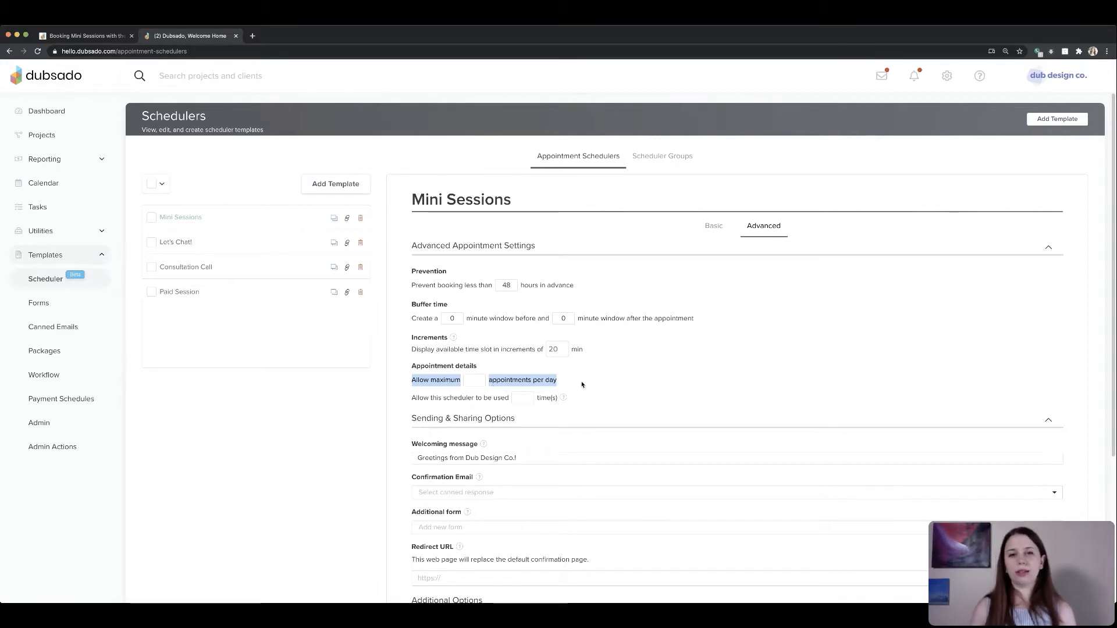
pyautogui.click(487, 374)
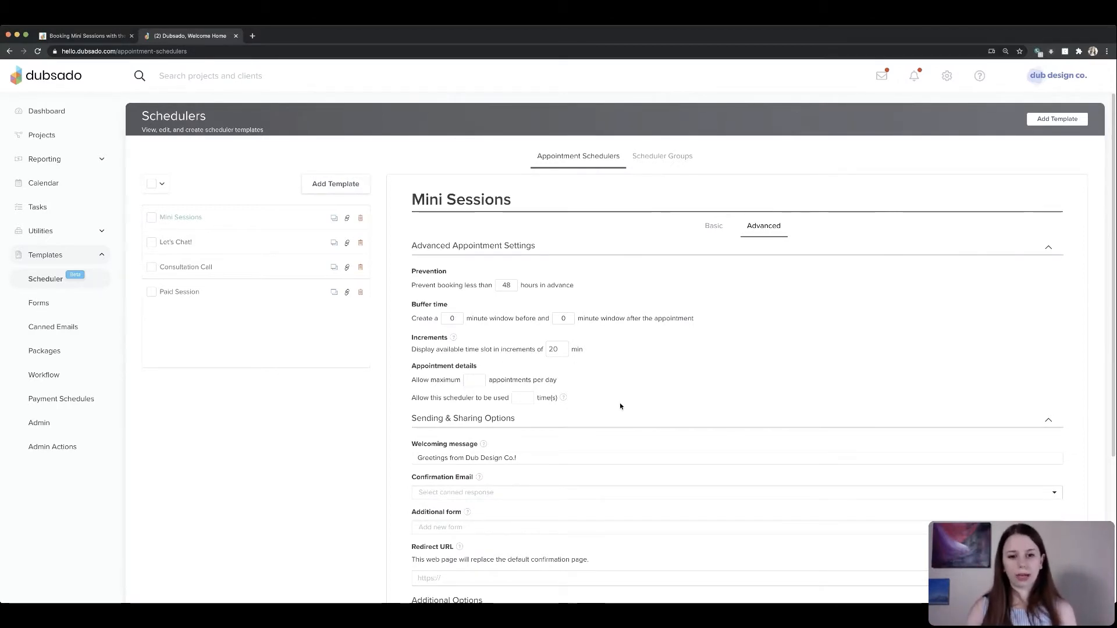
pyautogui.scroll(-2, 615, 407)
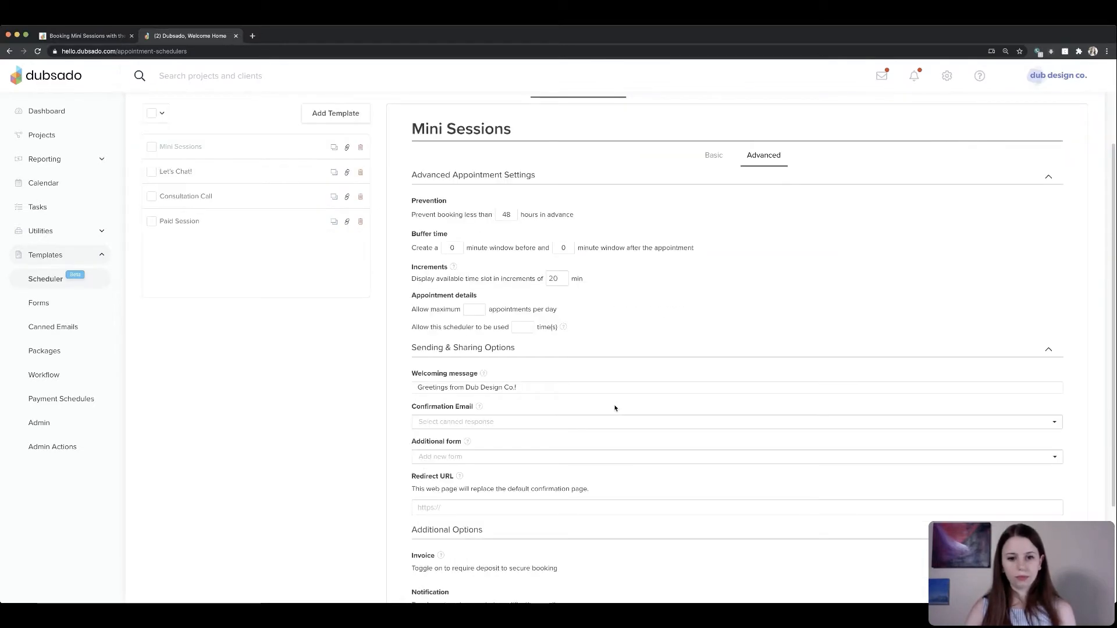
# - Save the scheduler template with the updated advanced settings
pyautogui.scroll(-4, 696, 478)
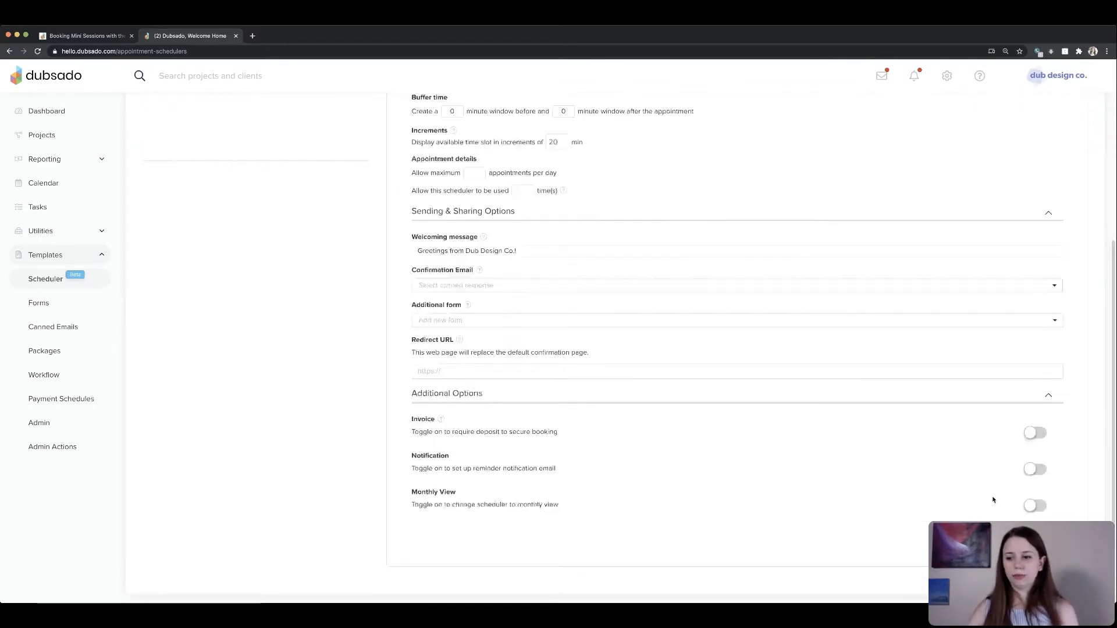
pyautogui.click(1036, 540)
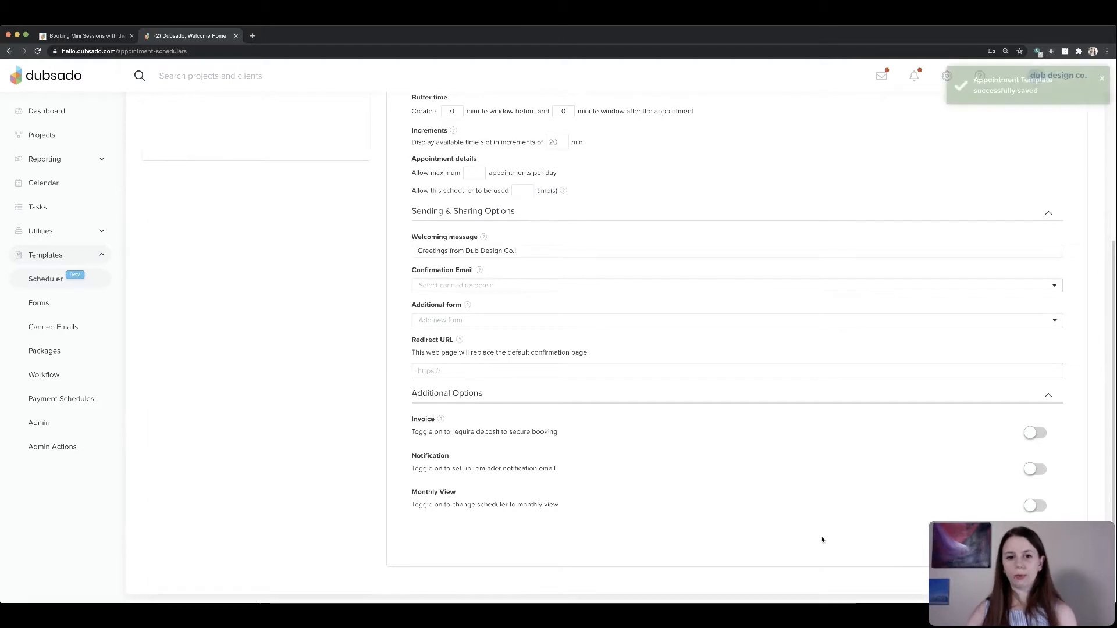
# - Read the step-by-step instructions for writing the canned emails on the instructions page
pyautogui.click(81, 36)
pyautogui.scroll(-3, 367, 282)
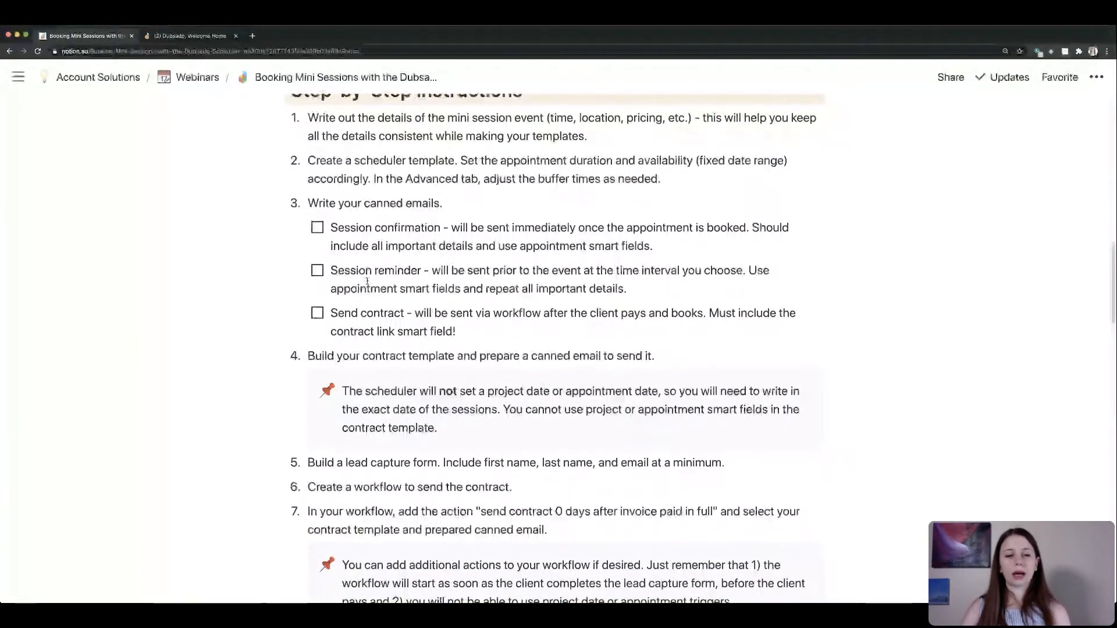
pyautogui.scroll(-1, 367, 286)
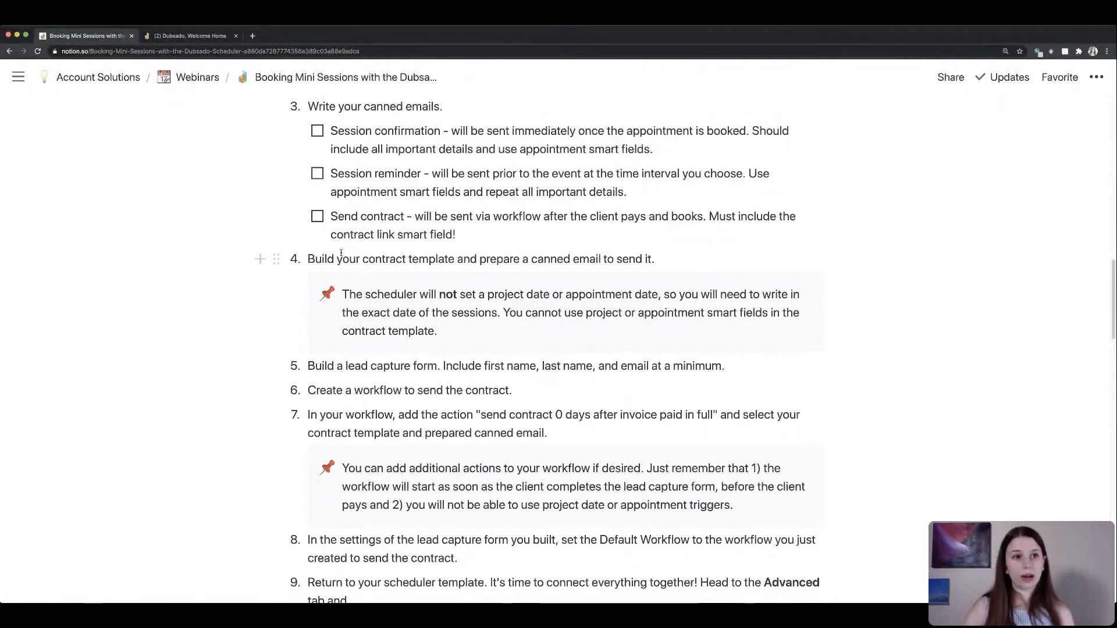
pyautogui.click(200, 37)
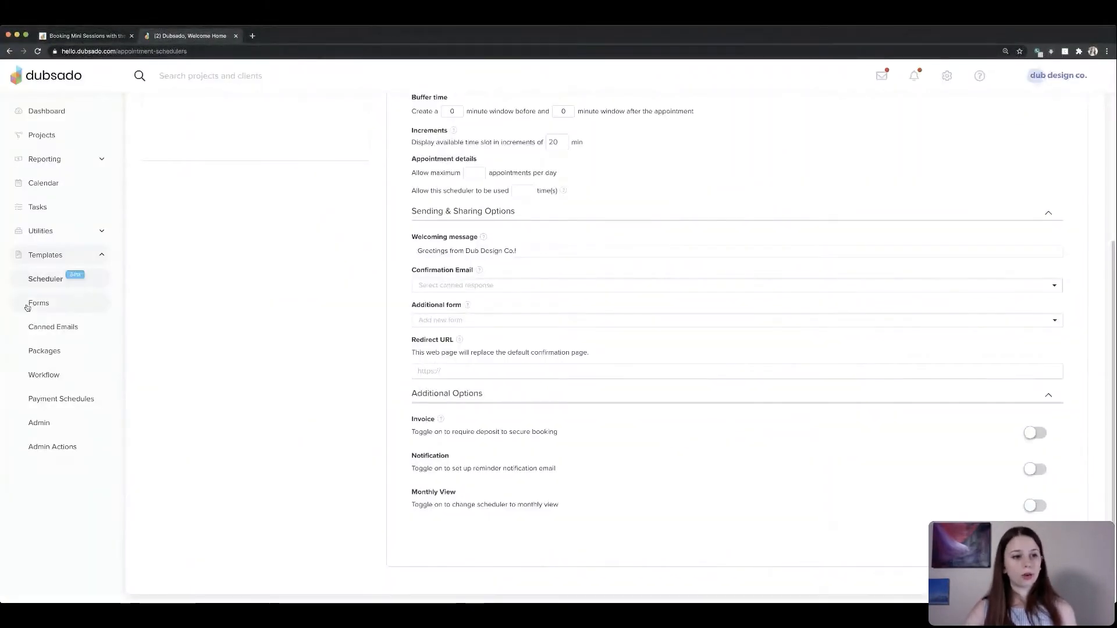
# - Filter the canned emails for mini and open Mini Sessions - Confirmation, browsing the appointment smart fields
pyautogui.click(55, 327)
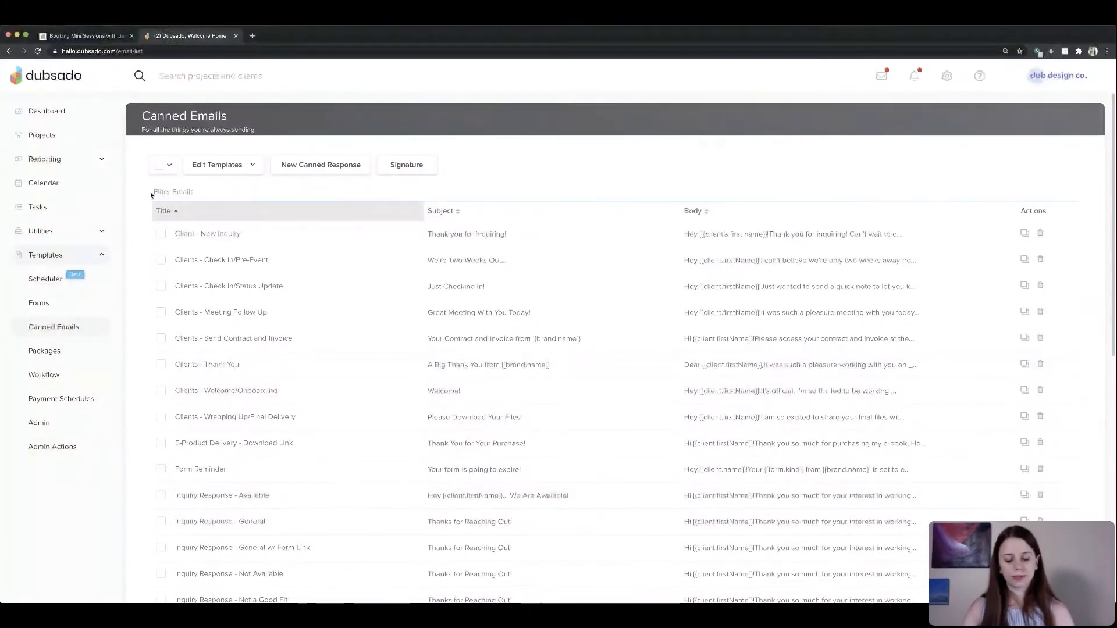
pyautogui.write('mini')
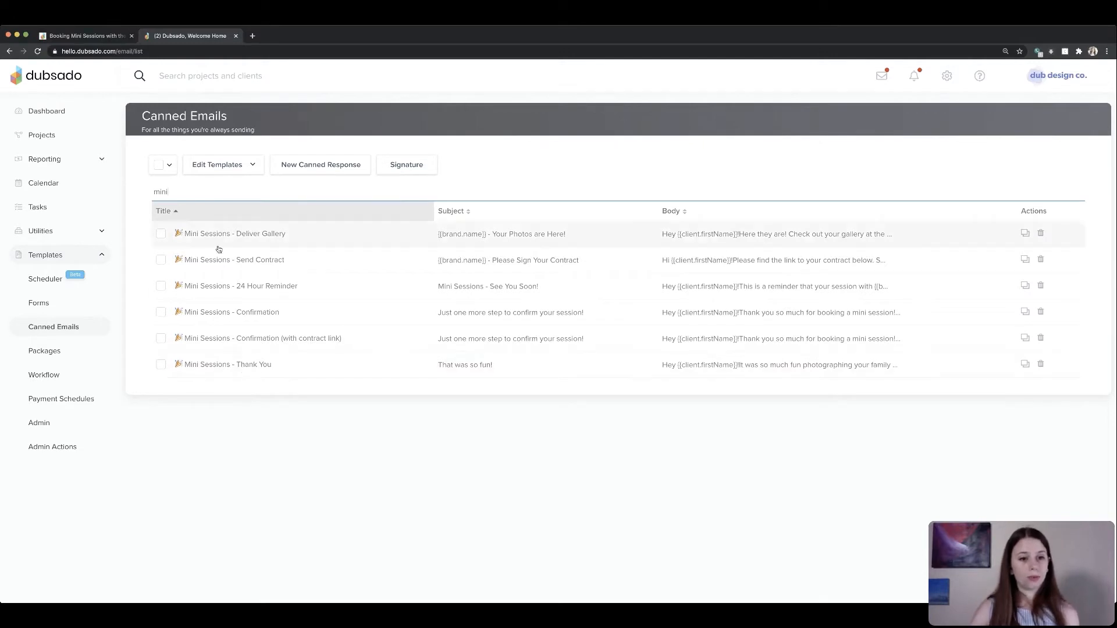
pyautogui.click(253, 313)
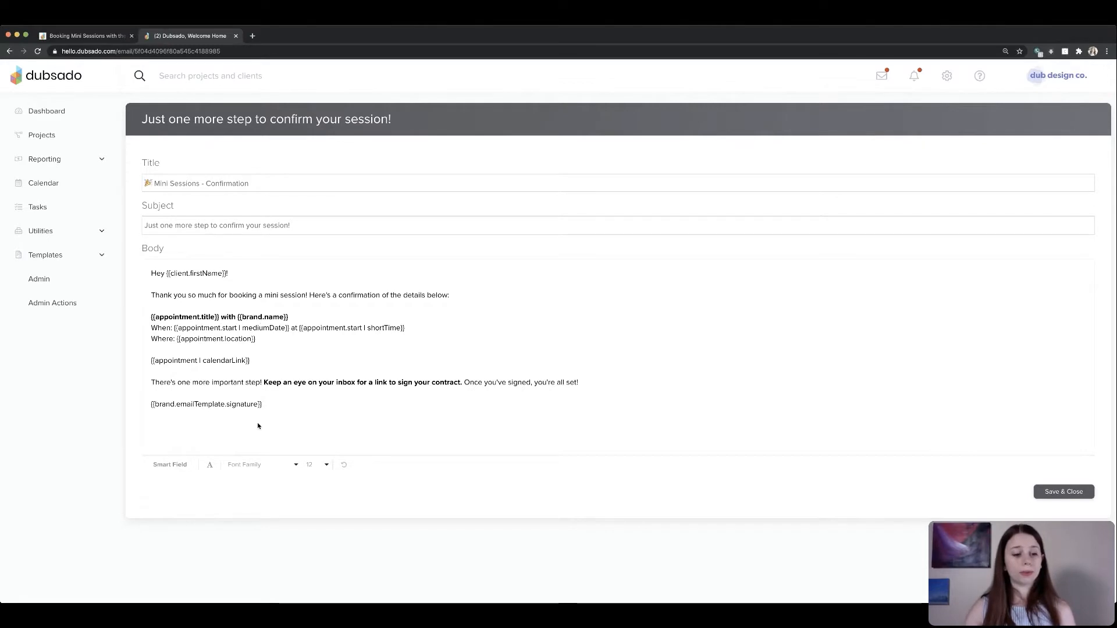
pyautogui.click(170, 464)
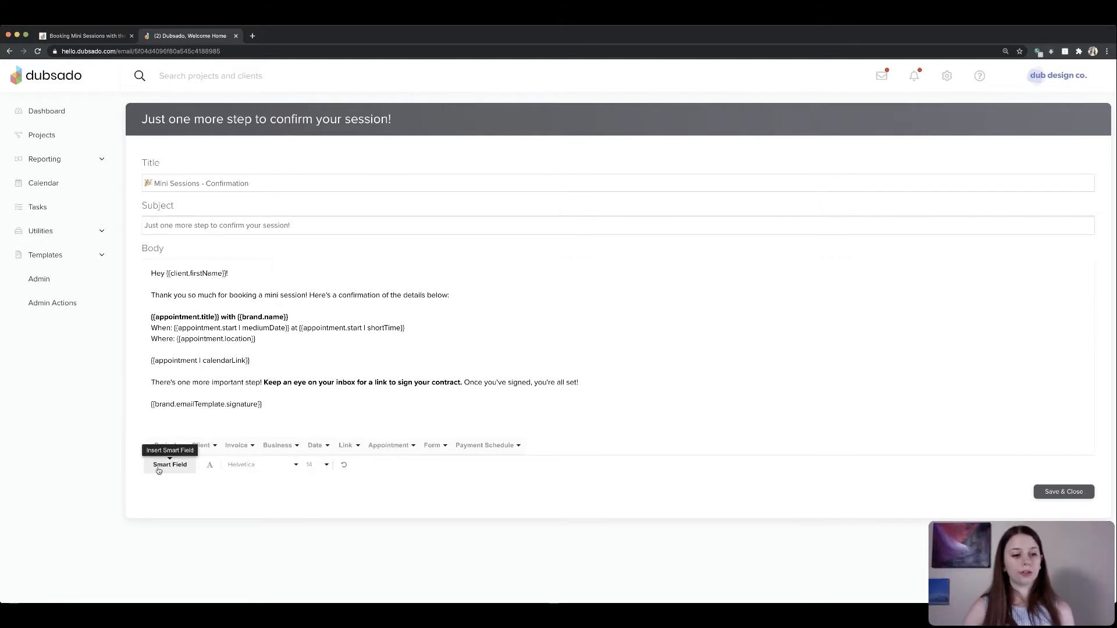
pyautogui.click(389, 445)
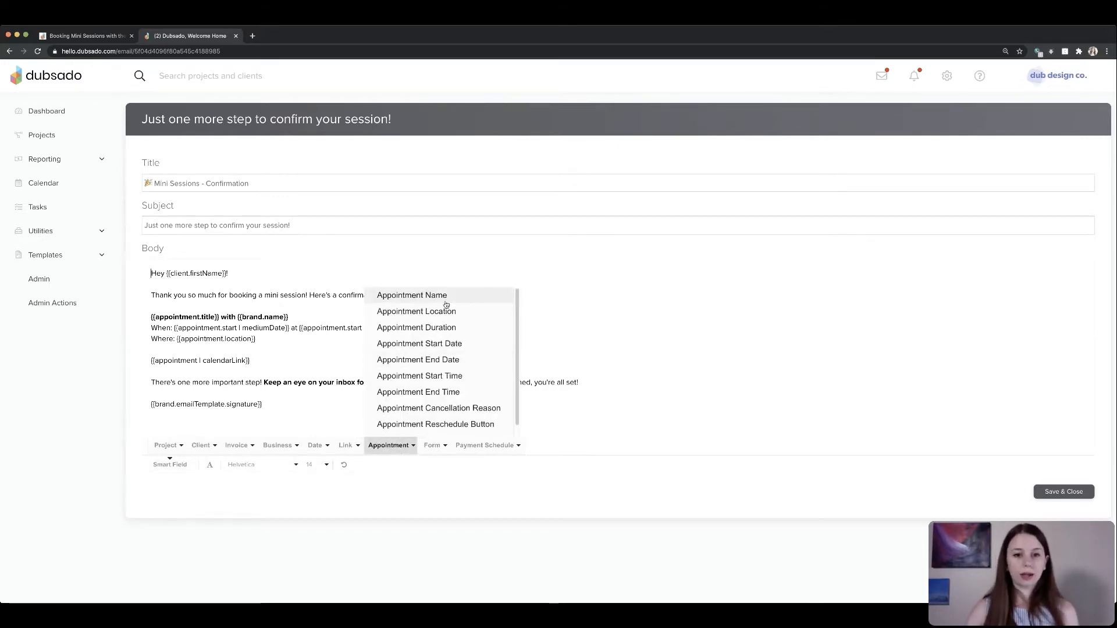
pyautogui.scroll(-1, 471, 386)
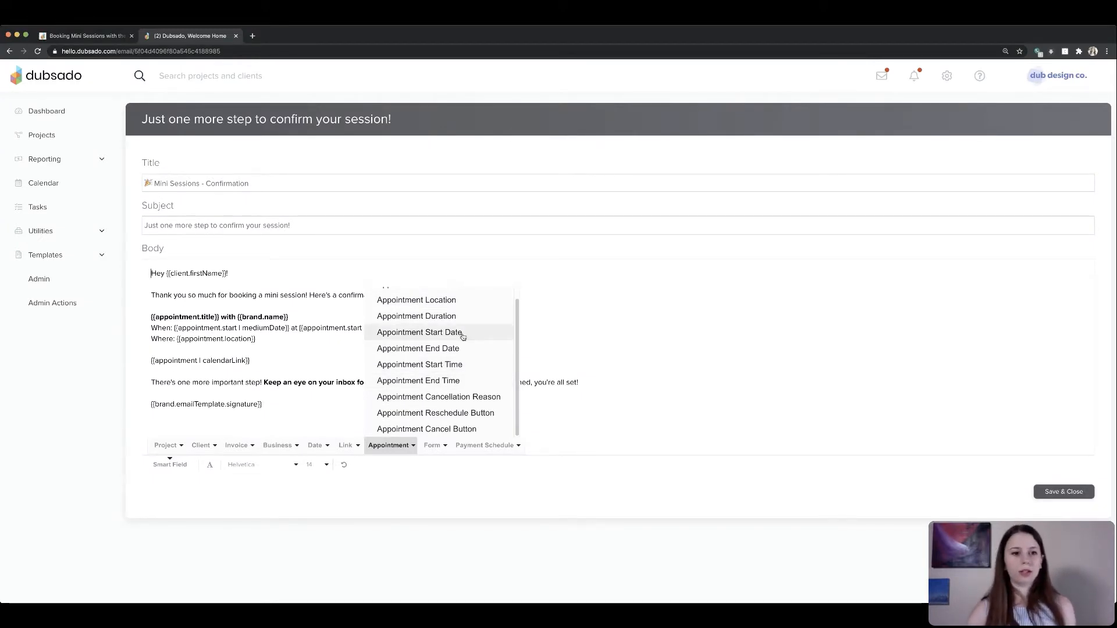
# - Examine the confirmation email's appointment details, calendar link and contract notice, then save and close it
pyautogui.click(199, 310)
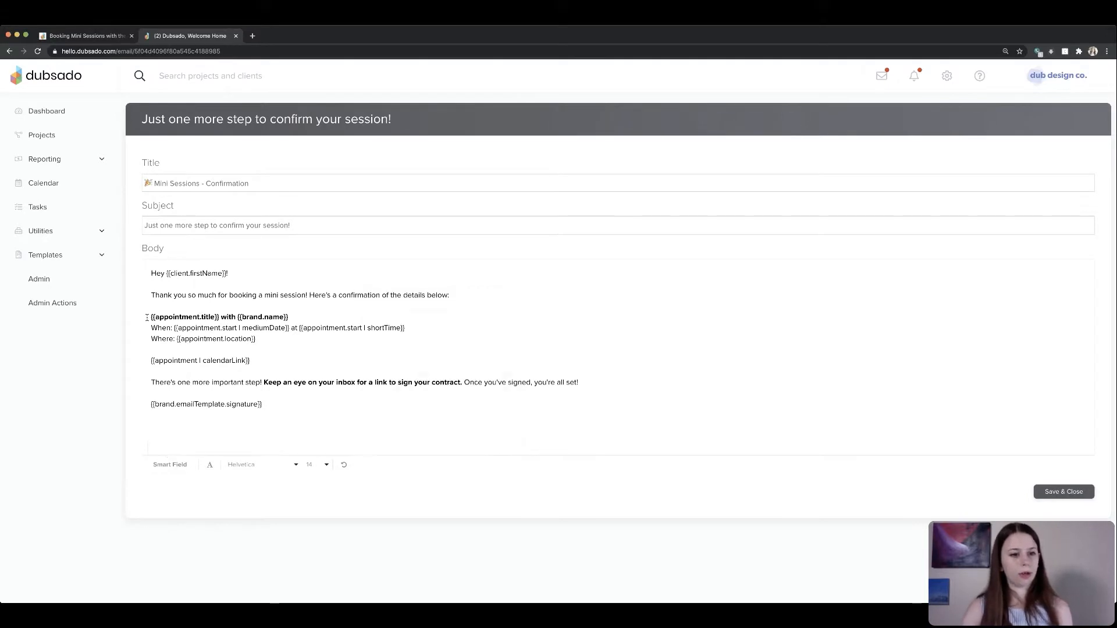
pyautogui.moveTo(148, 317); pyautogui.dragTo(271, 320)
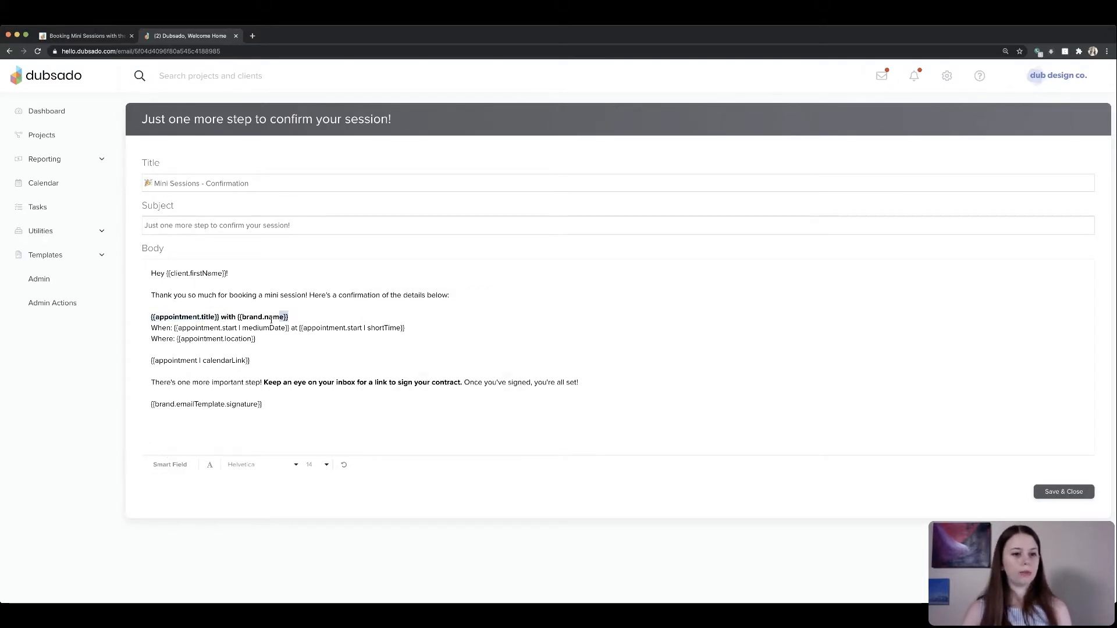
pyautogui.moveTo(173, 327)
pyautogui.mouseDown()
pyautogui.moveTo(290, 331)
pyautogui.moveTo(175, 340)
pyautogui.mouseUp()
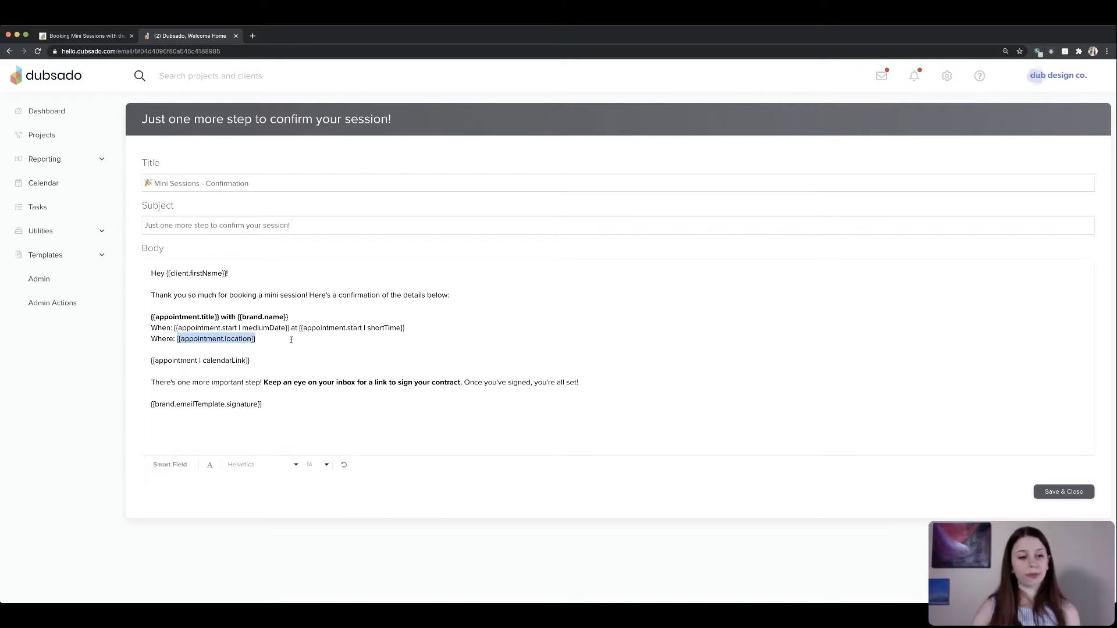
pyautogui.click(169, 465)
pyautogui.click(345, 445)
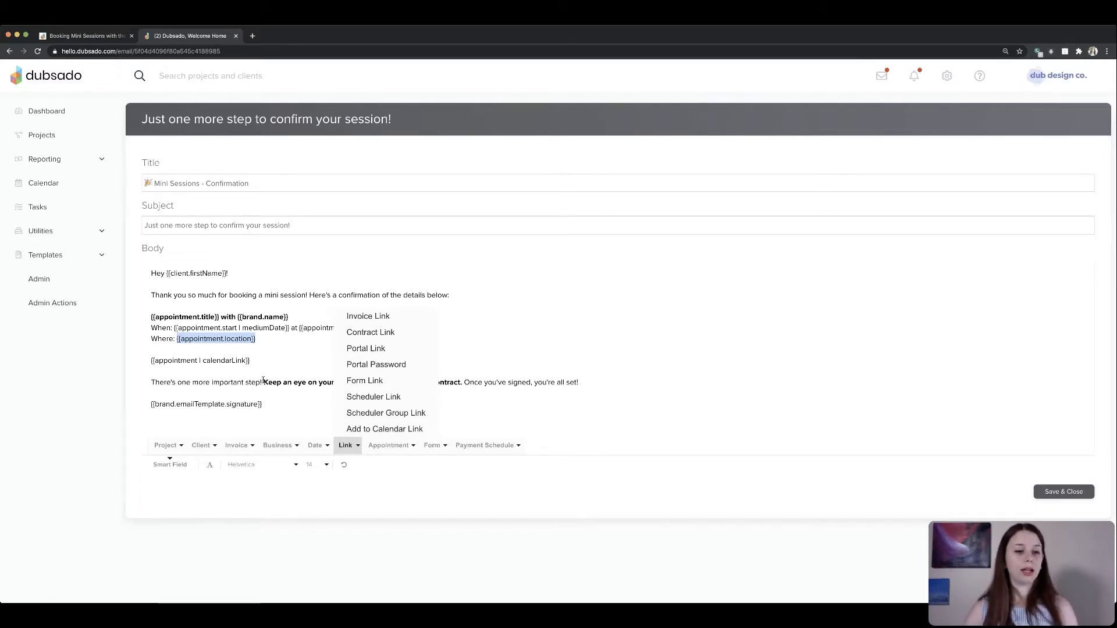
pyautogui.click(252, 360)
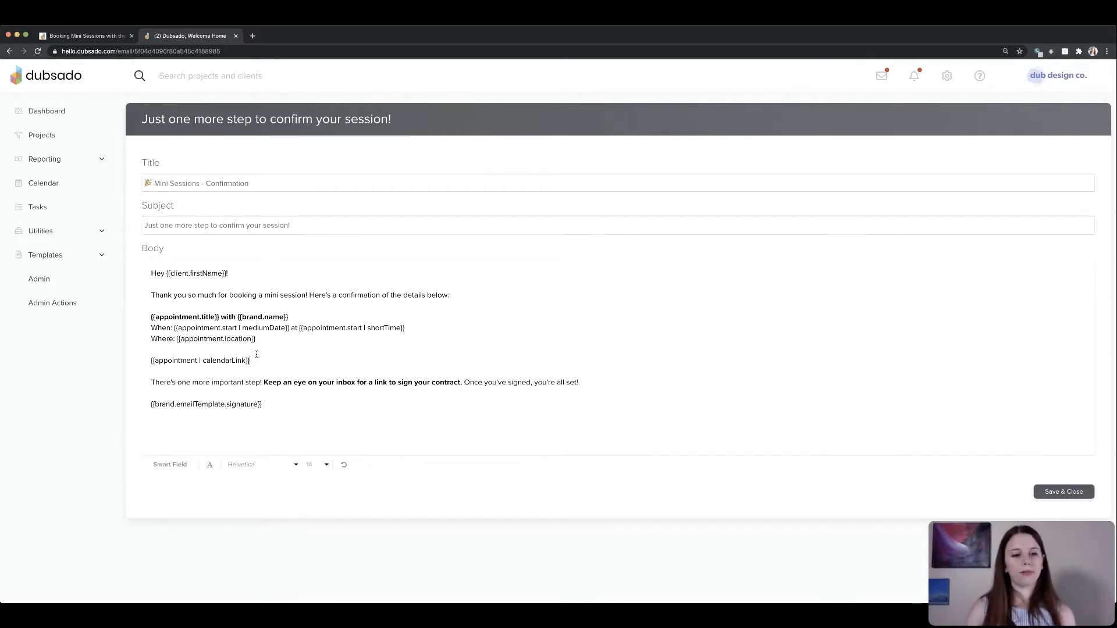
pyautogui.tripleClick(294, 361)
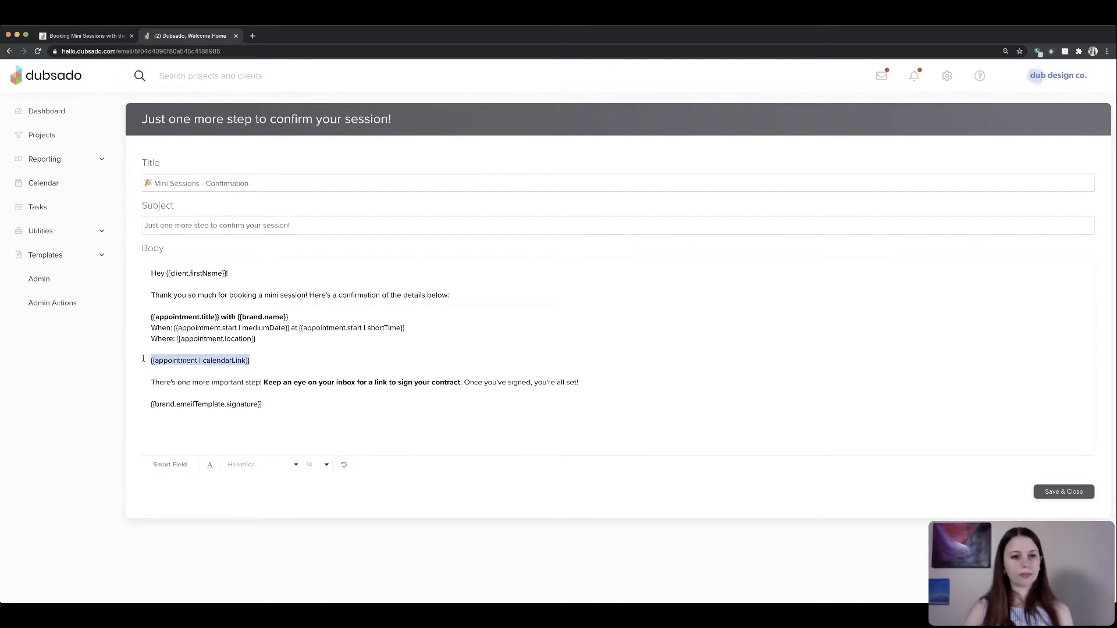
pyautogui.click(284, 361)
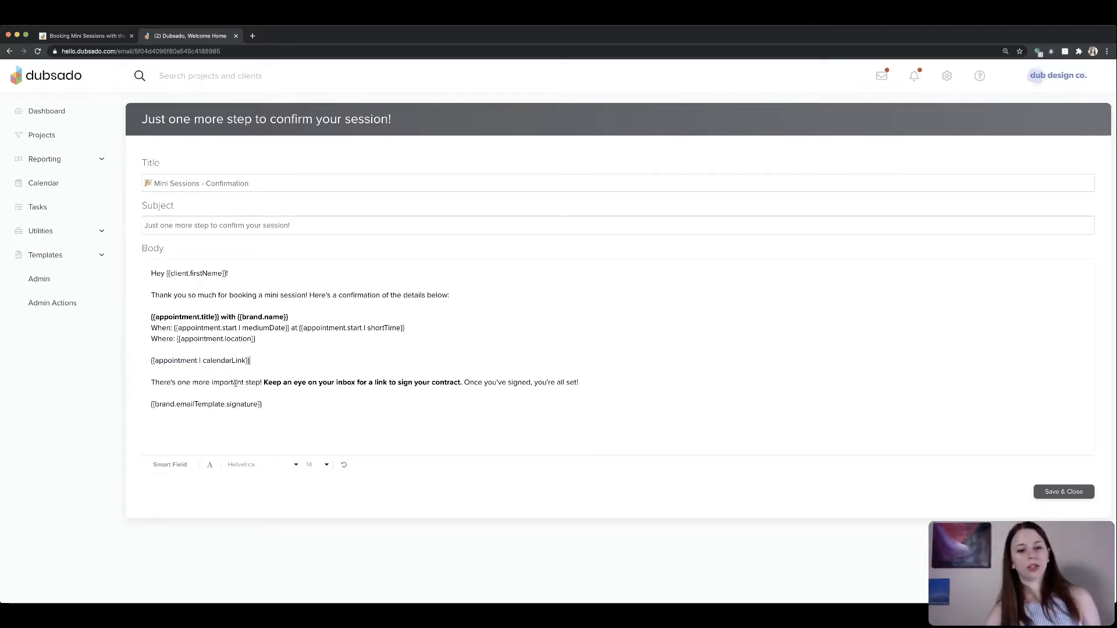
pyautogui.moveTo(235, 383); pyautogui.dragTo(507, 383)
pyautogui.click(520, 381)
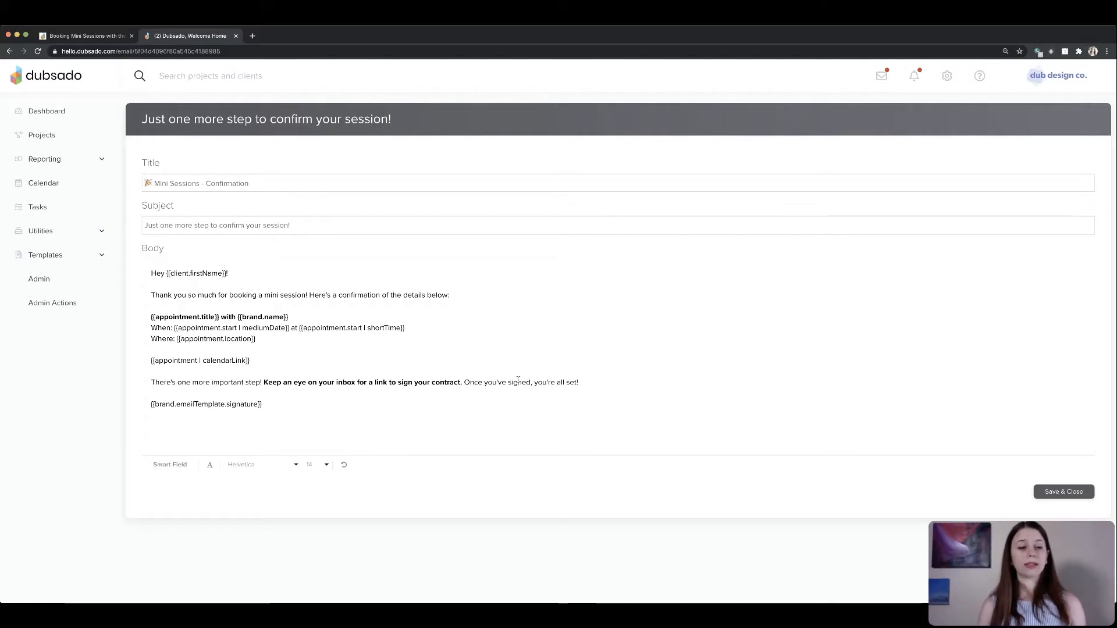
pyautogui.moveTo(311, 408); pyautogui.dragTo(126, 365)
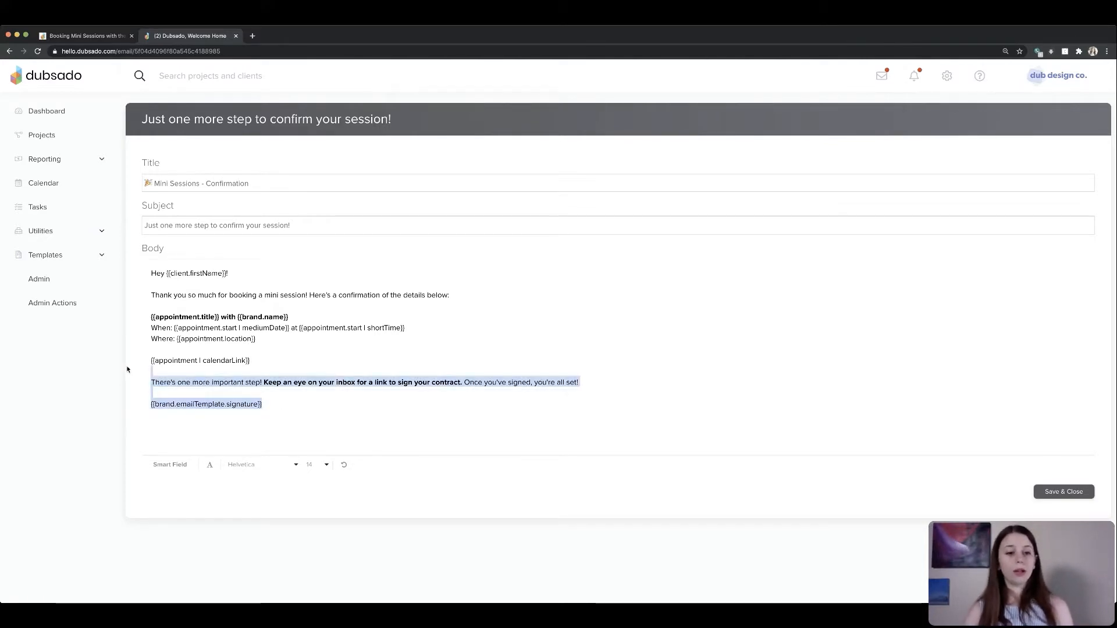
pyautogui.click(396, 382)
pyautogui.moveTo(263, 381); pyautogui.dragTo(462, 385)
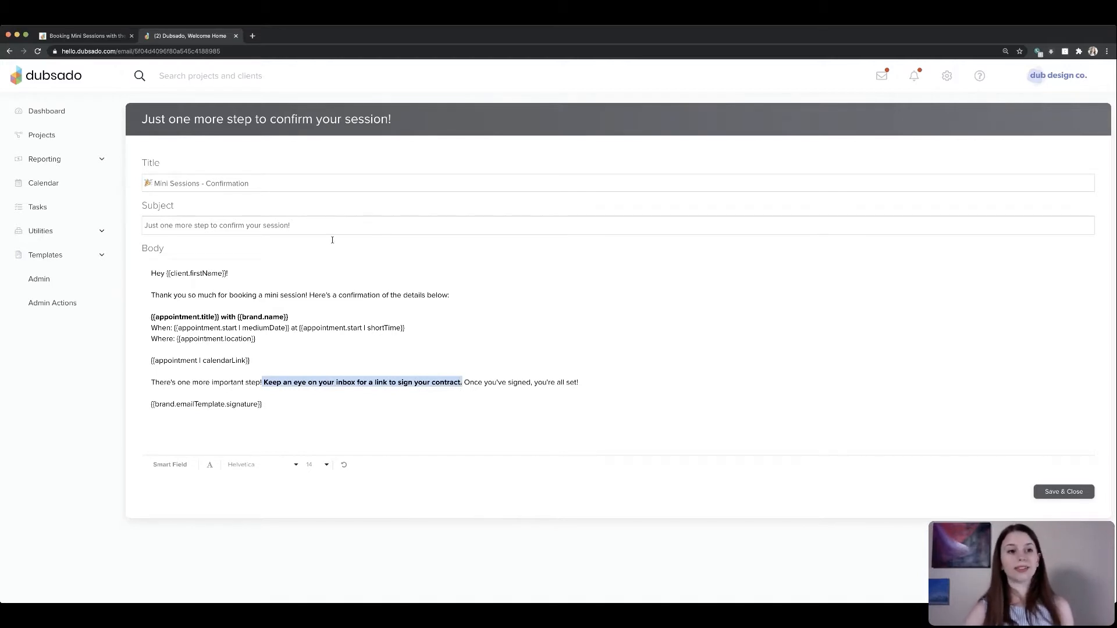
pyautogui.tripleClick(293, 226)
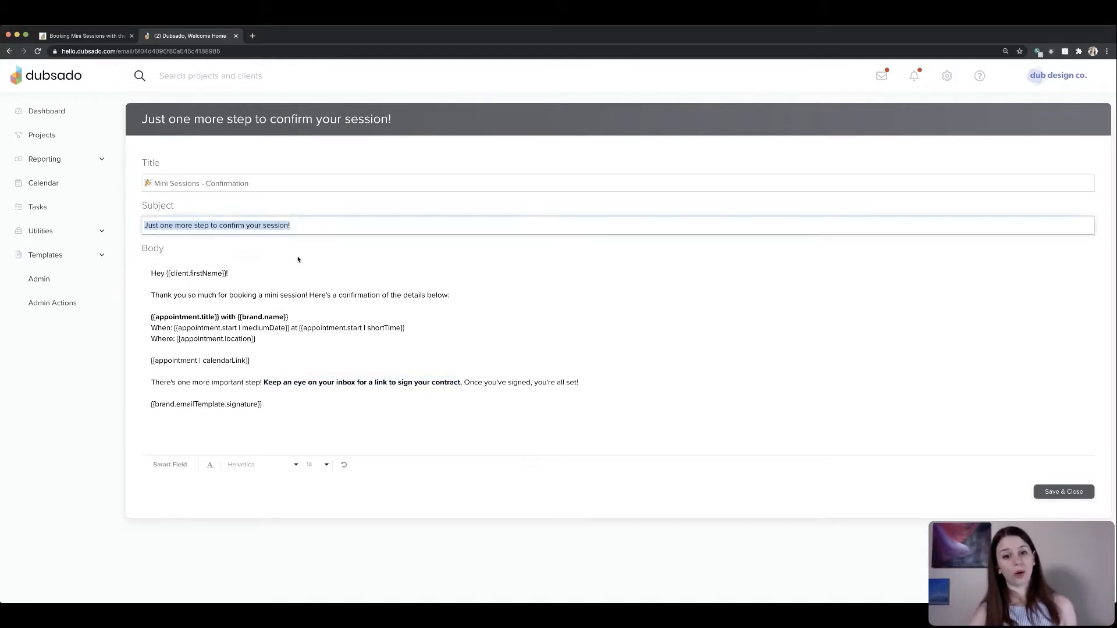
pyautogui.click(492, 377)
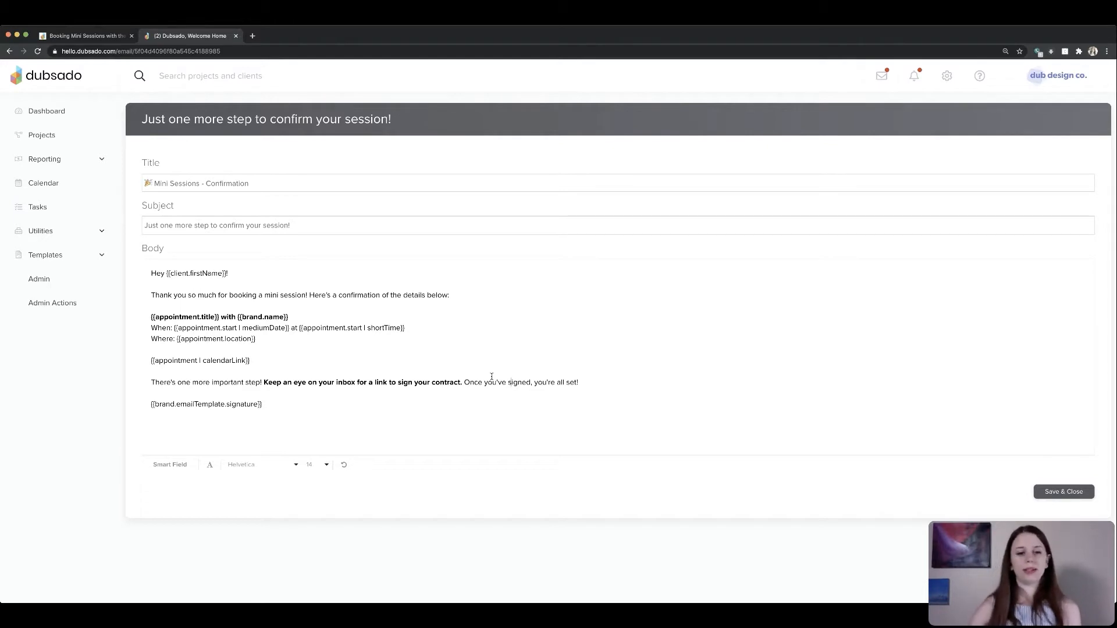
pyautogui.click(1065, 491)
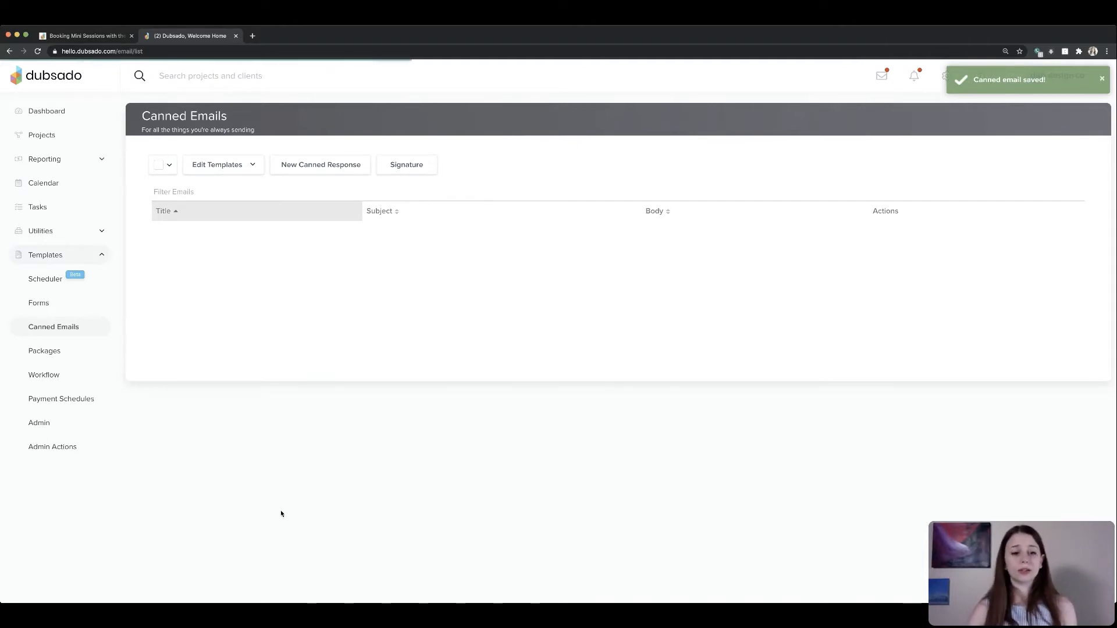
# - Open the Mini Sessions - 24 Hour Reminder email and examine its appointment date, time and location fields
pyautogui.scroll(-10, 265, 517)
pyautogui.scroll(-1, 265, 519)
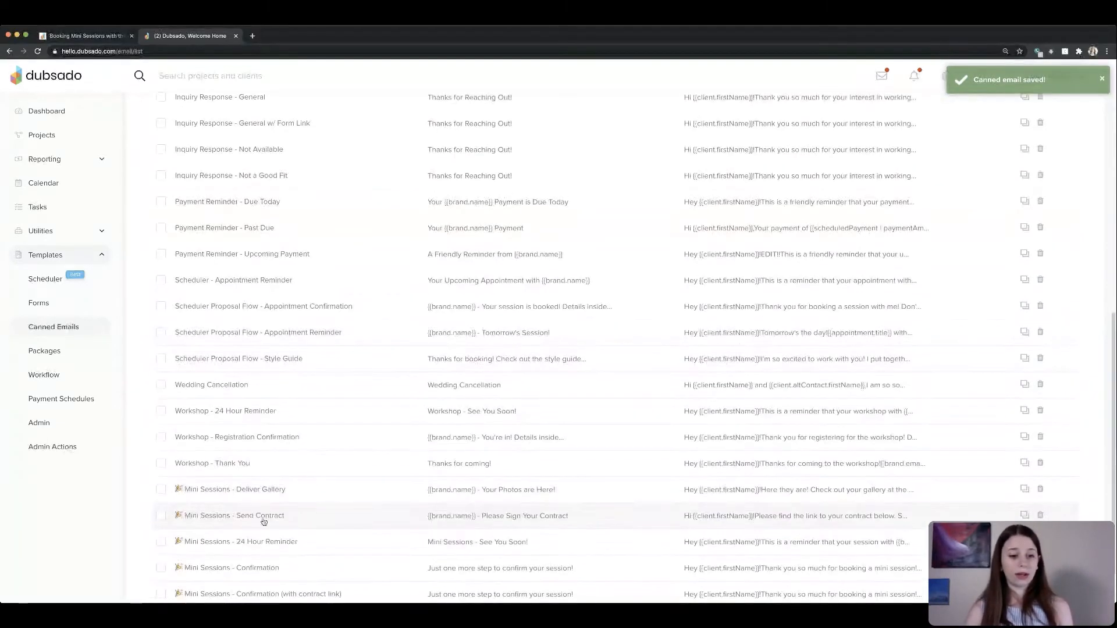
pyautogui.click(262, 540)
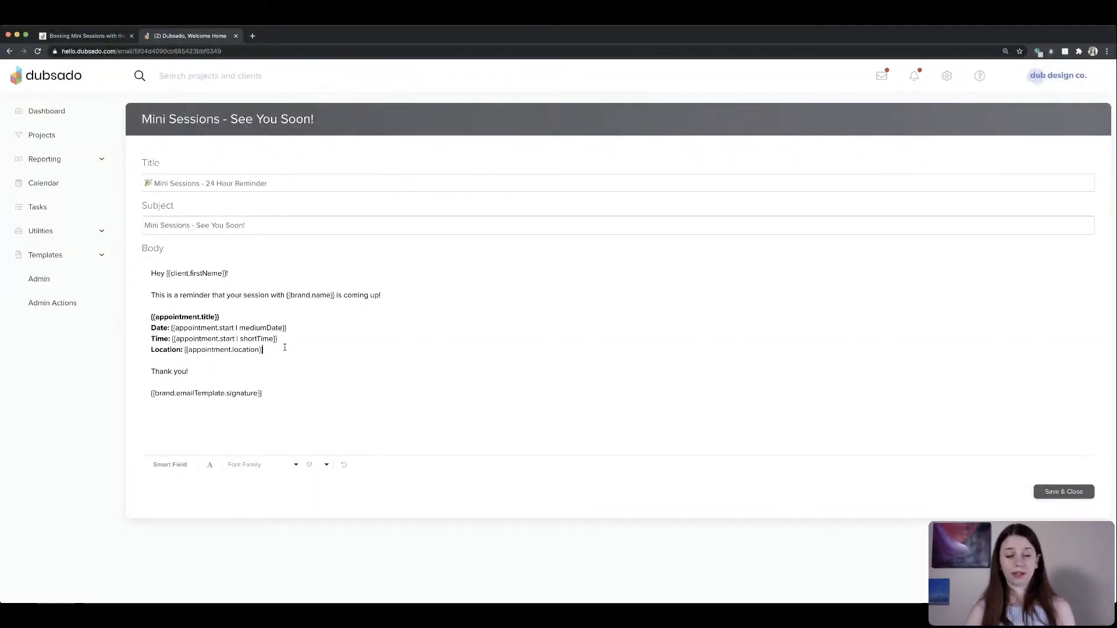
pyautogui.moveTo(285, 347); pyautogui.dragTo(166, 328)
pyautogui.click(265, 351)
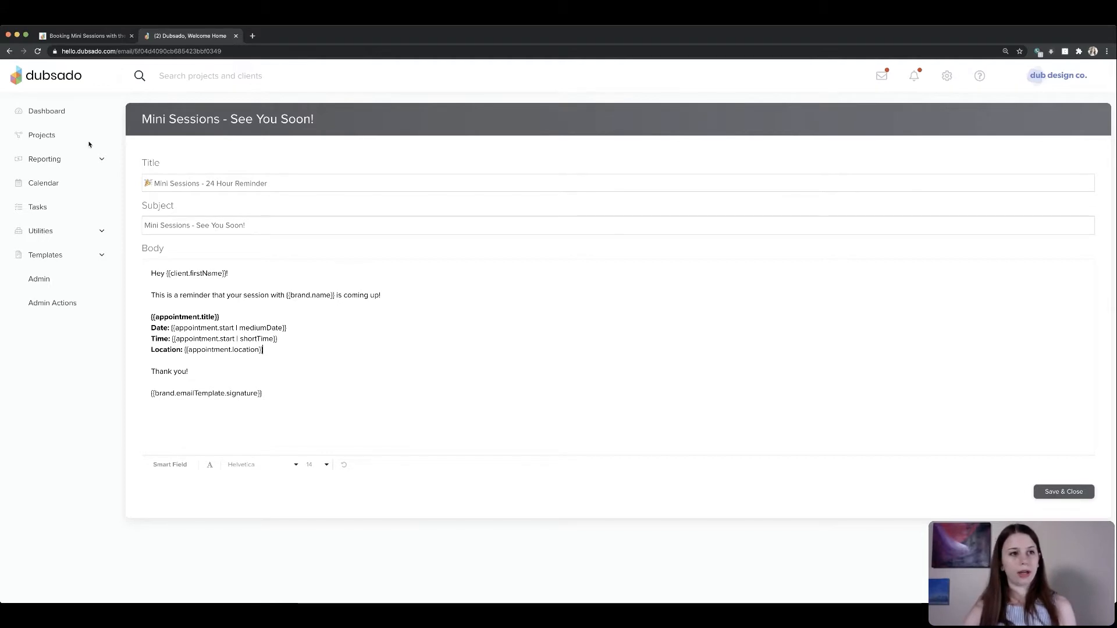
pyautogui.click(10, 51)
# - Open the Mini Sessions - Send Contract email and examine its contract link smart field
pyautogui.scroll(-15, 256, 407)
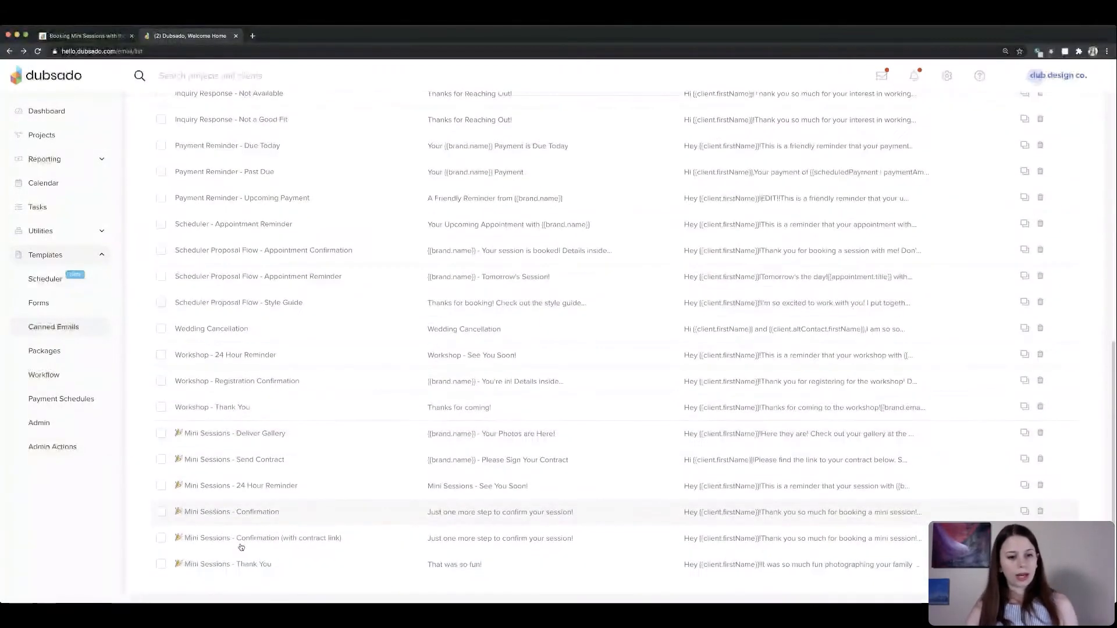
pyautogui.click(257, 461)
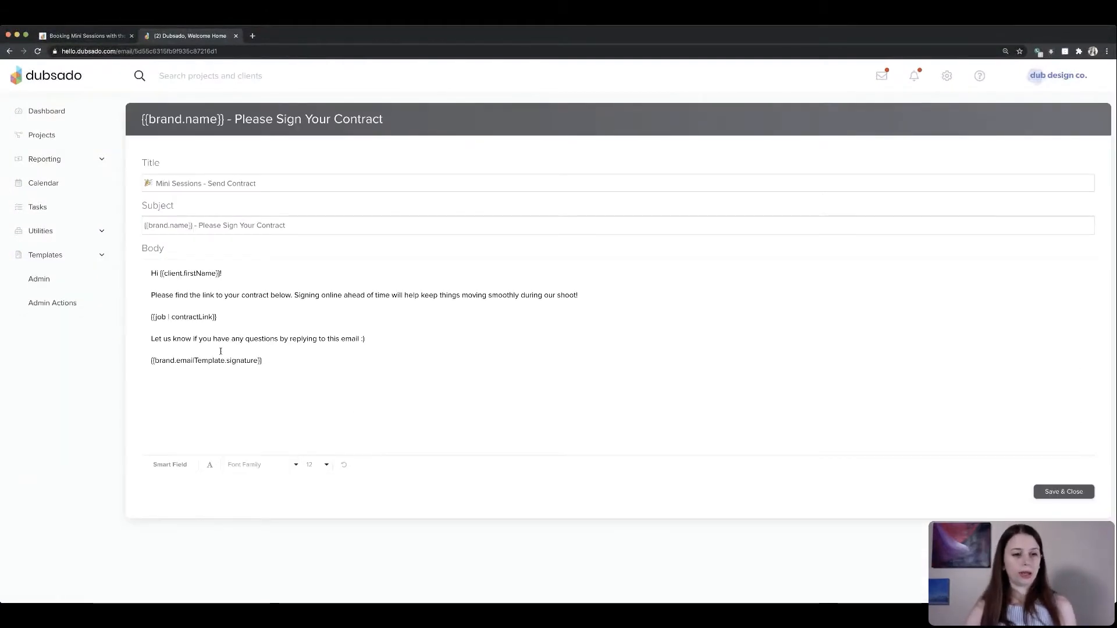
pyautogui.moveTo(152, 295); pyautogui.dragTo(458, 295)
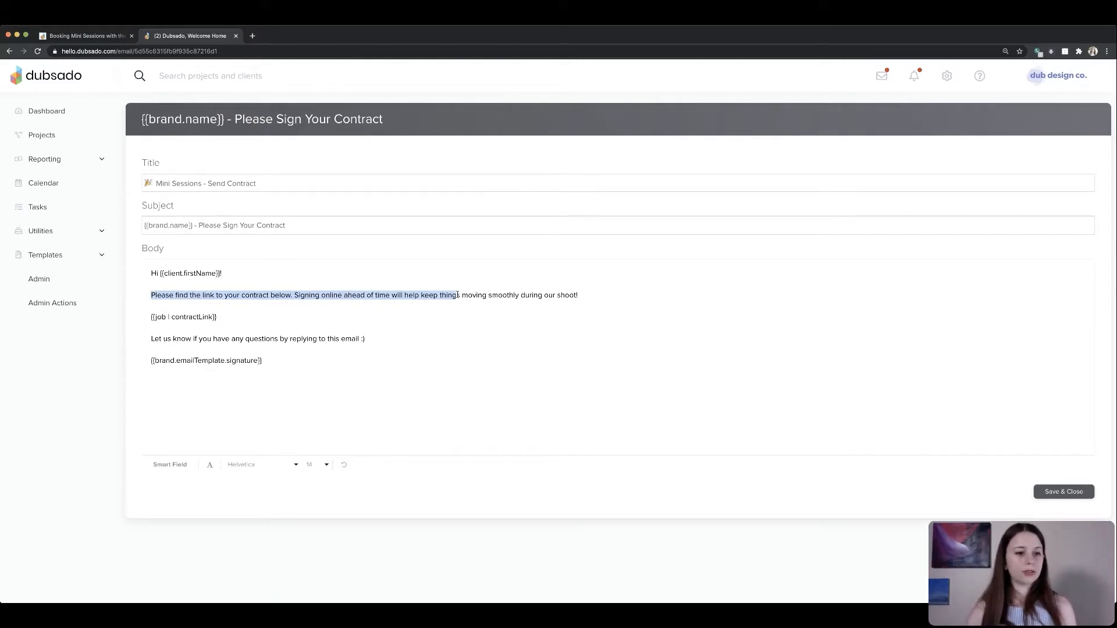
pyautogui.moveTo(217, 317); pyautogui.dragTo(150, 315)
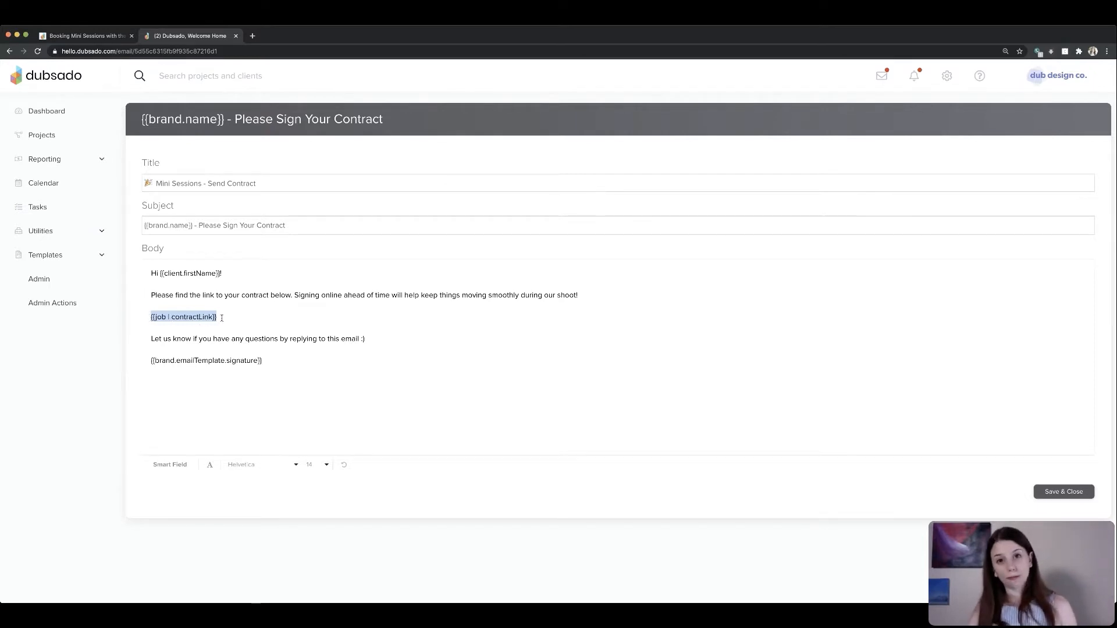
pyautogui.click(178, 464)
pyautogui.click(345, 445)
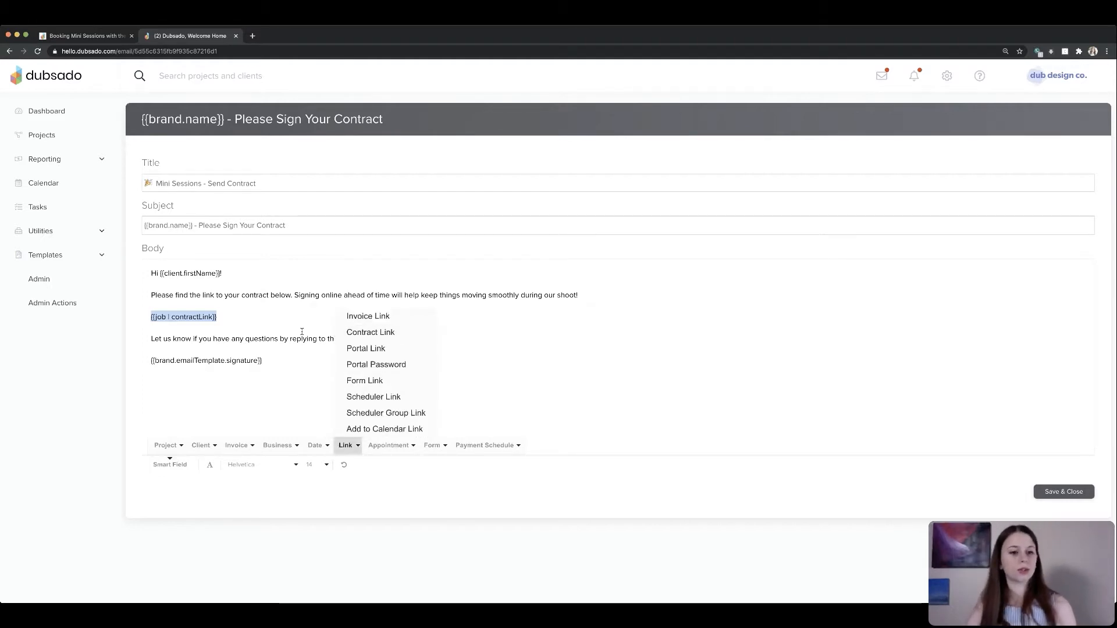
pyautogui.click(381, 334)
pyautogui.moveTo(223, 315); pyautogui.dragTo(139, 317)
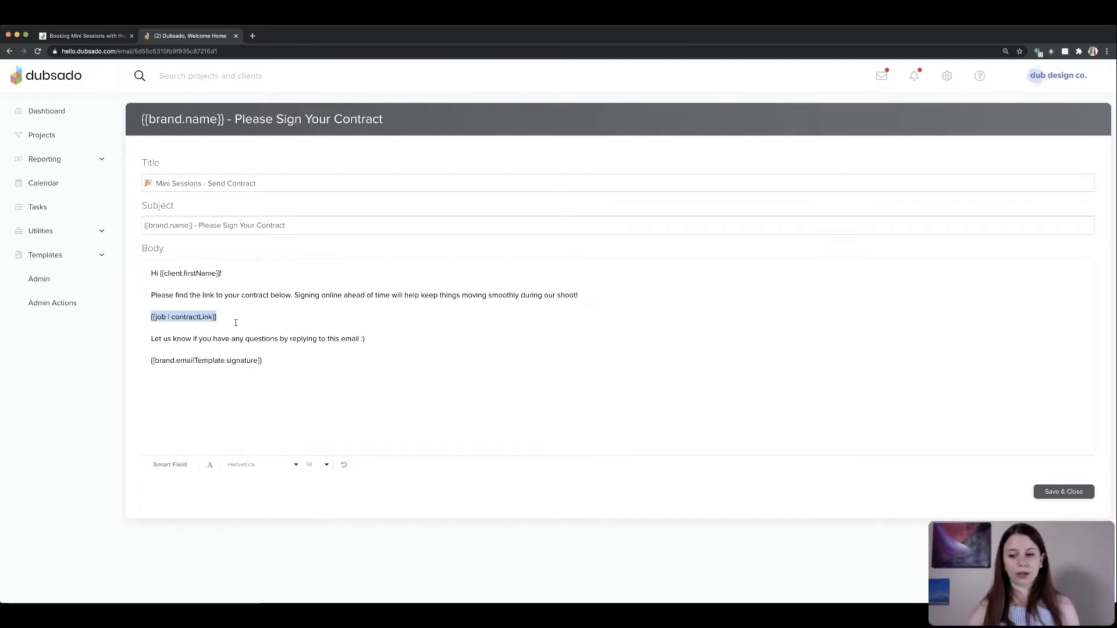
pyautogui.click(285, 422)
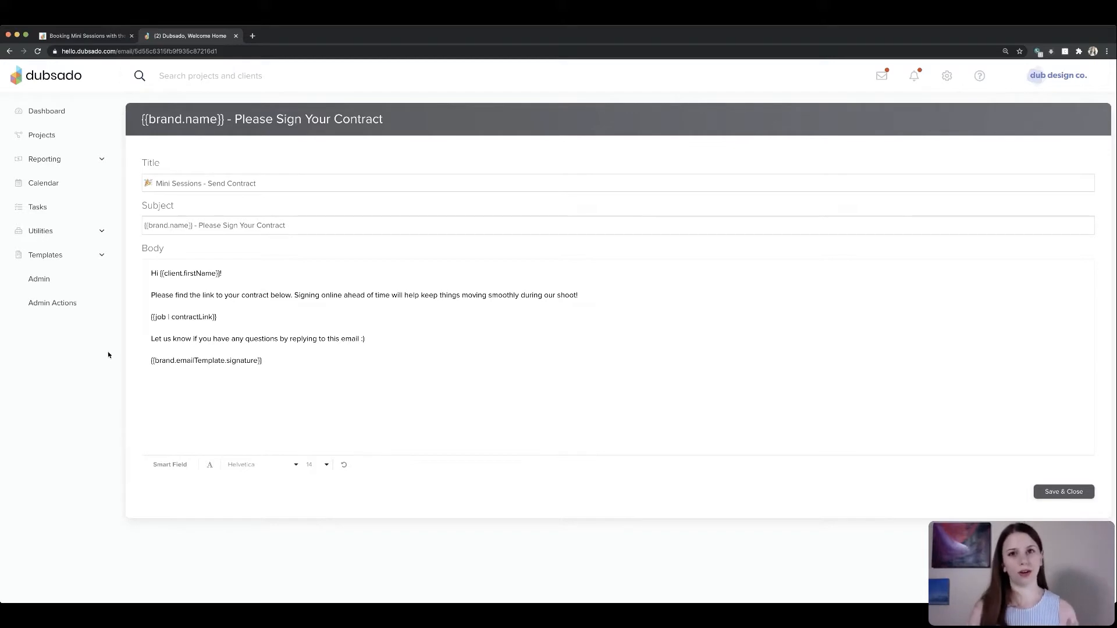
pyautogui.click(63, 254)
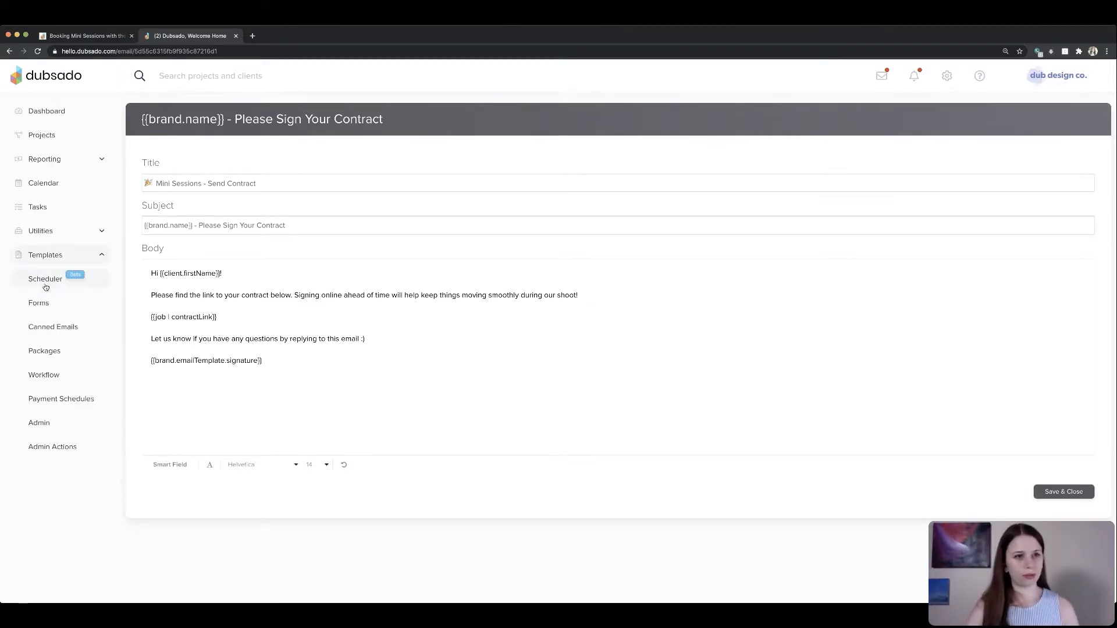
# - Switch to the Notion guide and check off the session confirmation, session reminder and send contract canned email tasks
pyautogui.click(87, 36)
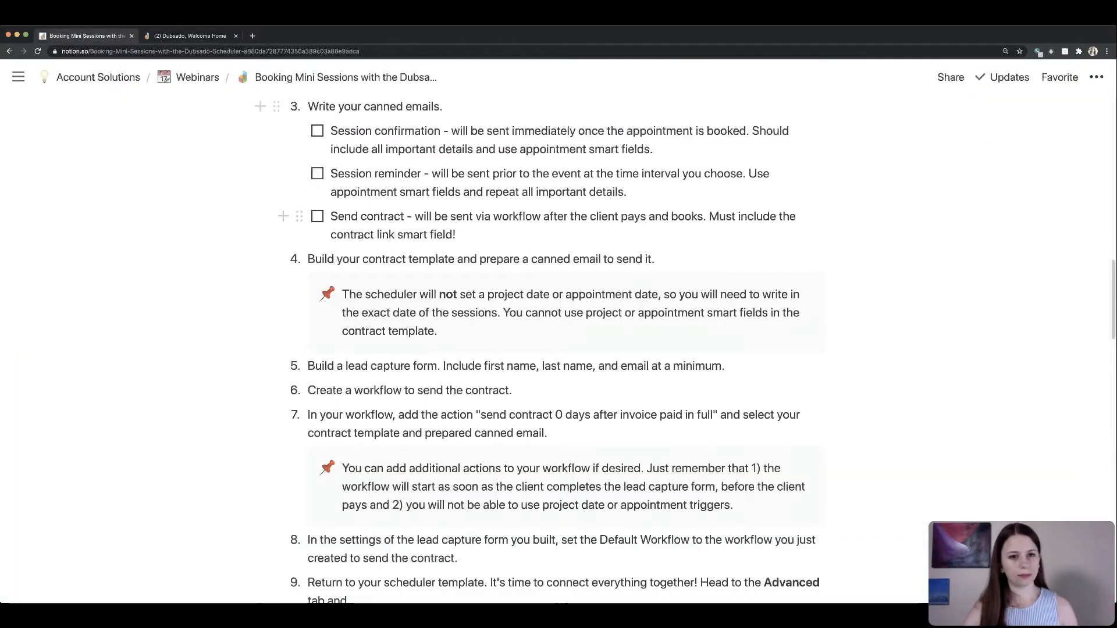
pyautogui.click(318, 131)
pyautogui.click(317, 174)
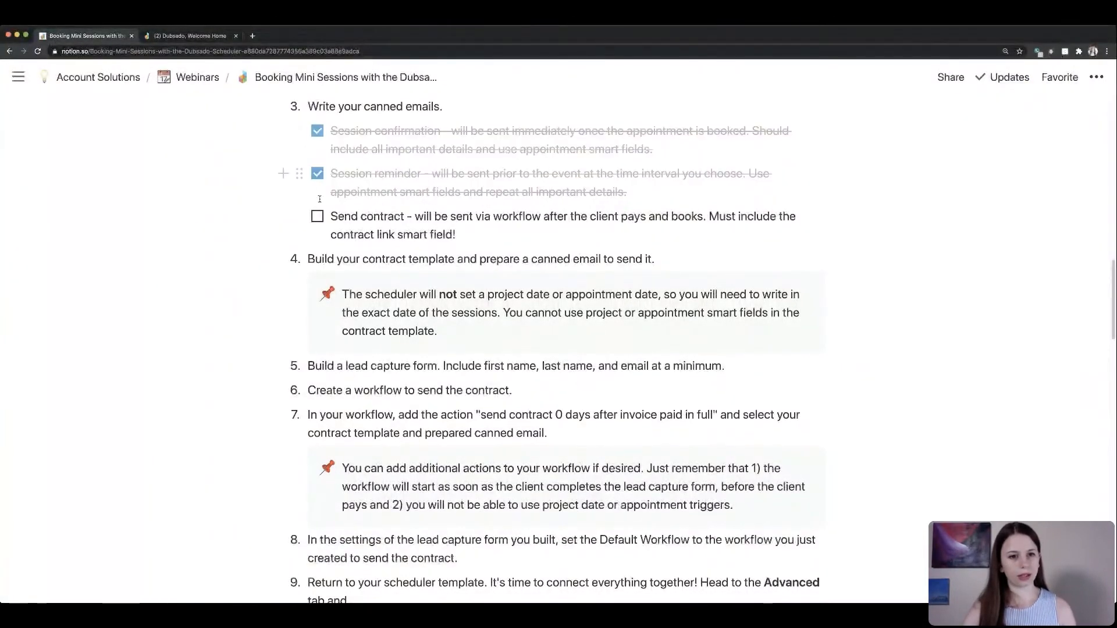
pyautogui.click(317, 217)
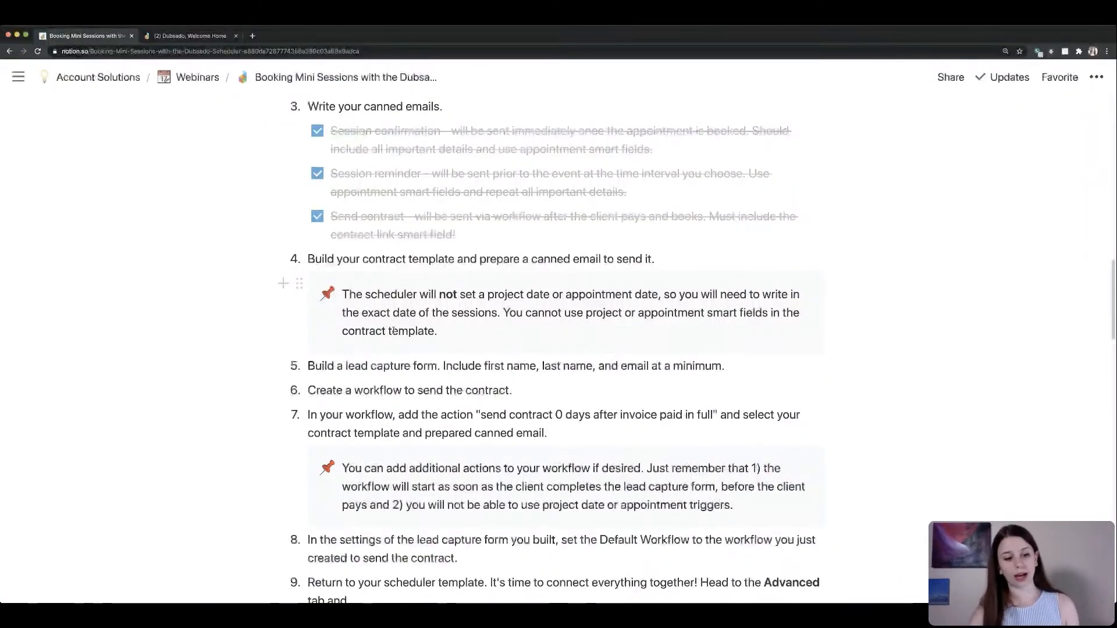
# - Return to Dubsado, open the Mini Session Contract form and examine the session date written in its header text box
pyautogui.click(189, 35)
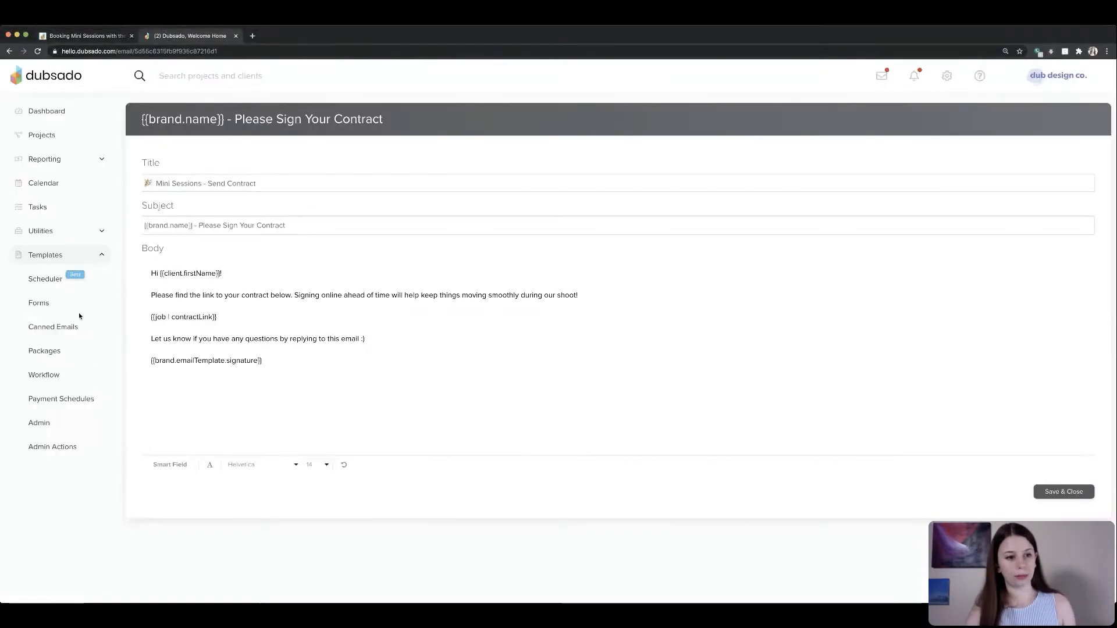
pyautogui.click(39, 303)
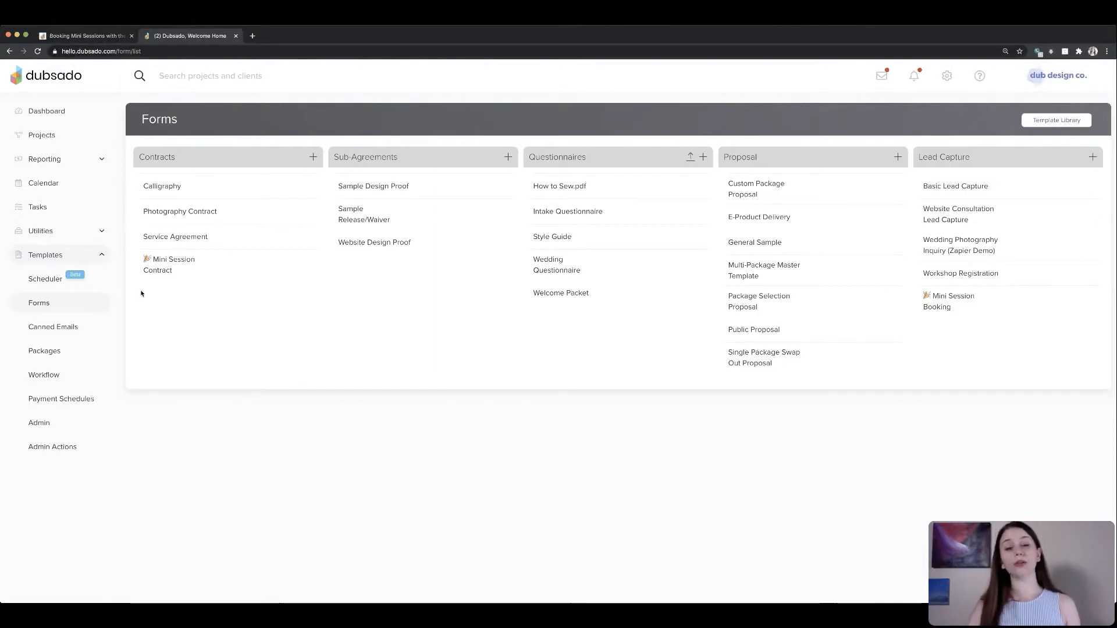
pyautogui.click(189, 270)
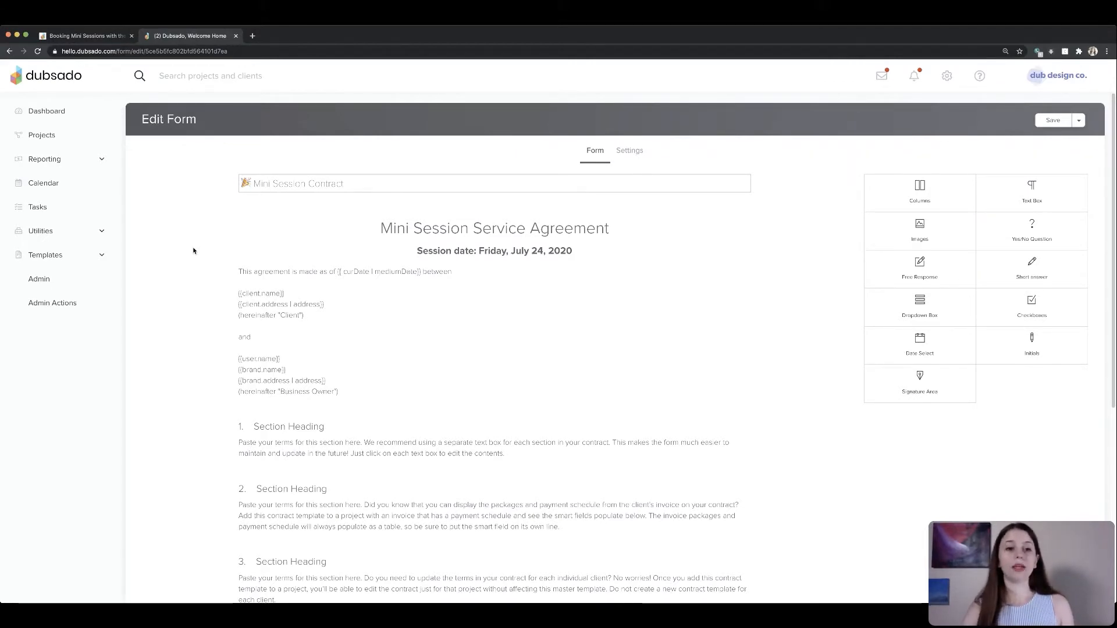
pyautogui.click(500, 252)
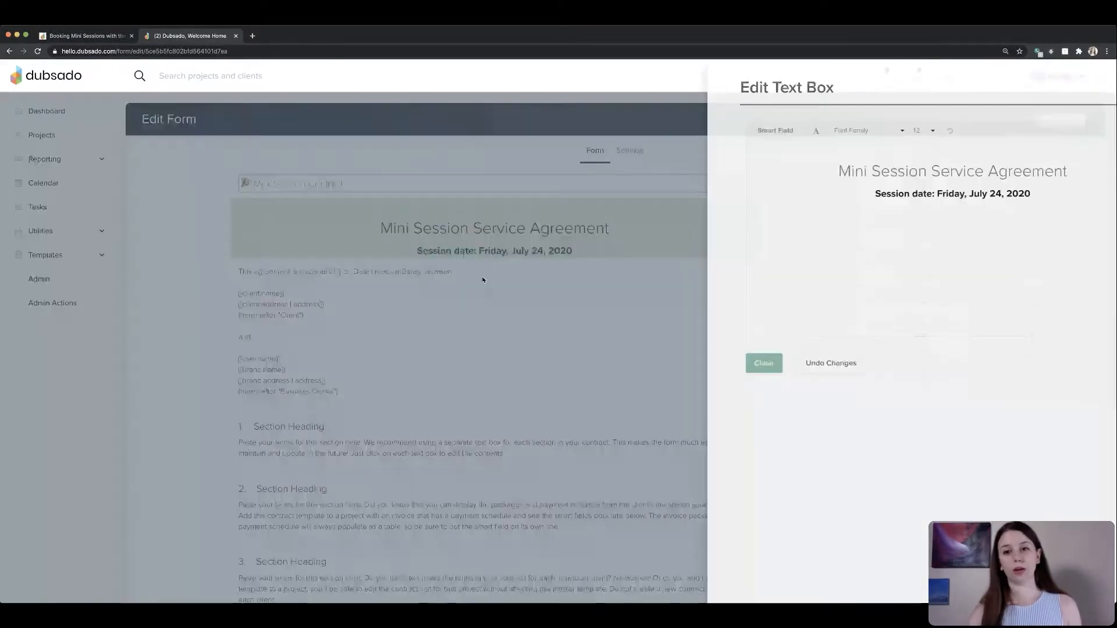
pyautogui.click(690, 149)
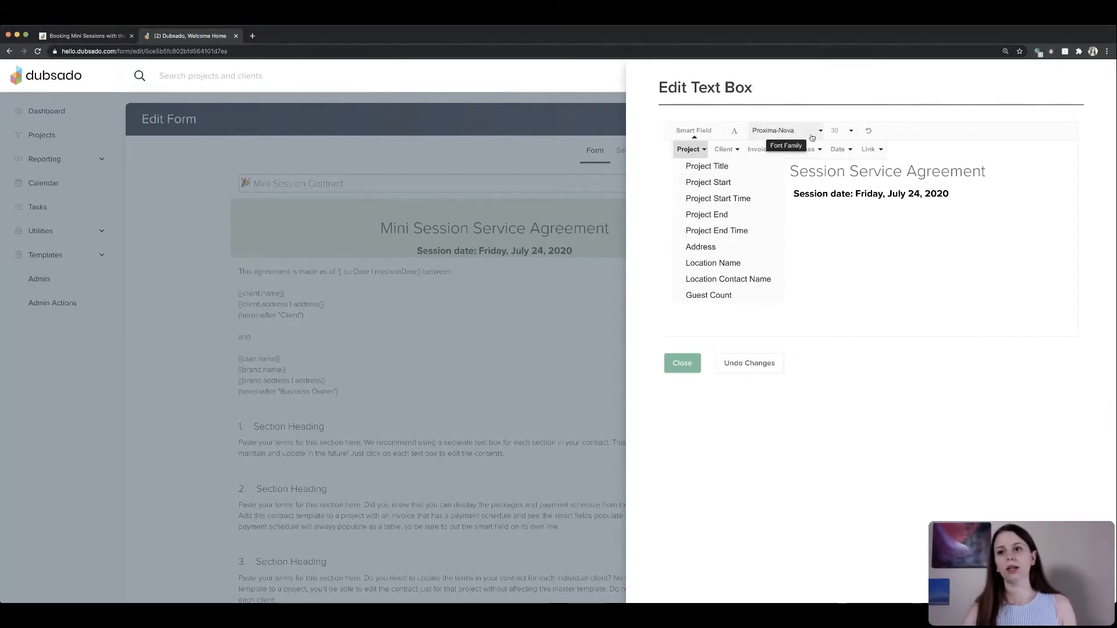
pyautogui.click(880, 215)
pyautogui.moveTo(949, 194); pyautogui.dragTo(855, 194)
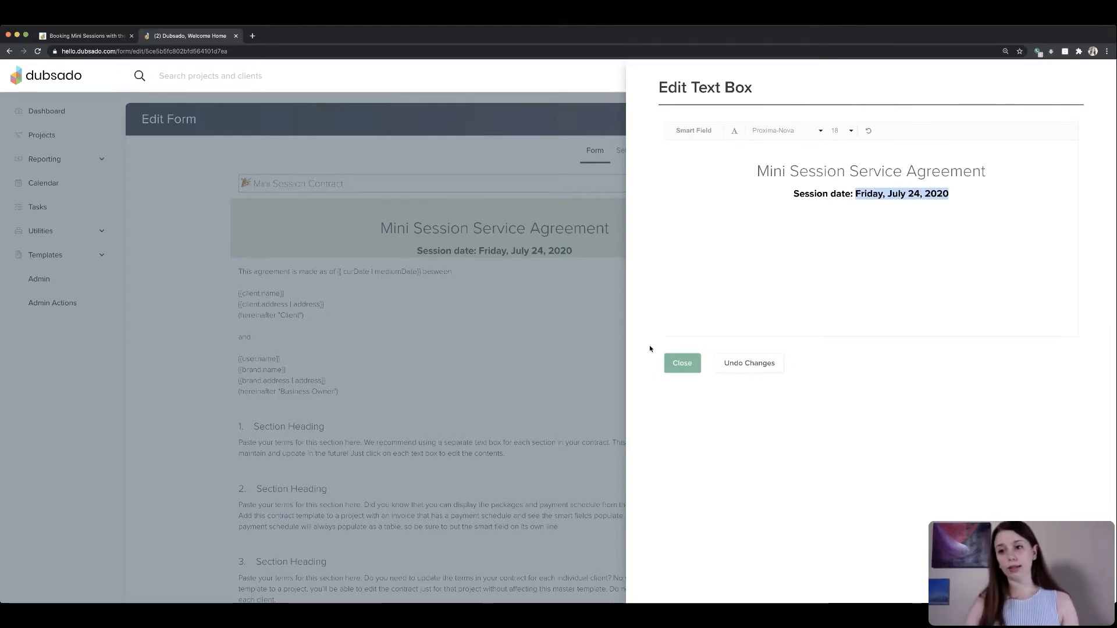
pyautogui.click(682, 364)
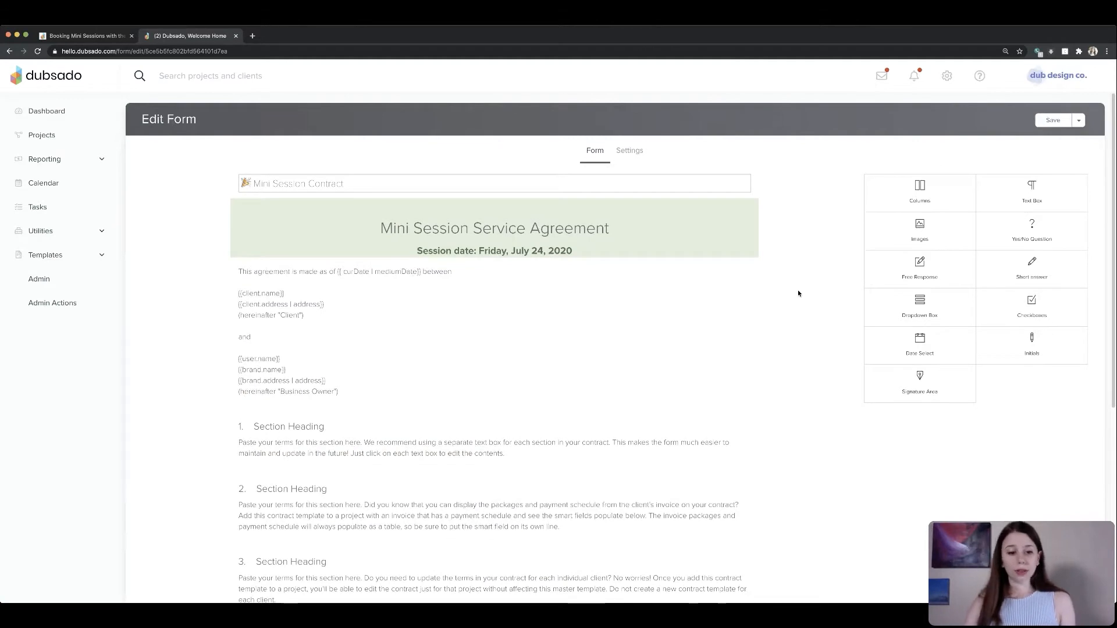
pyautogui.scroll(-3, 727, 372)
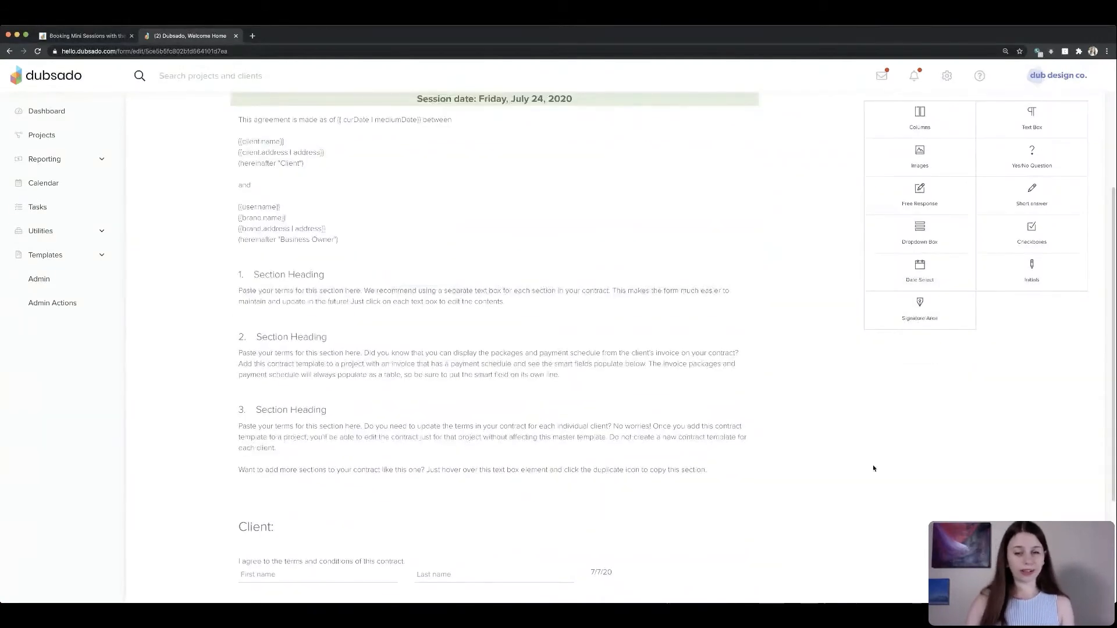
pyautogui.scroll(3, 773, 479)
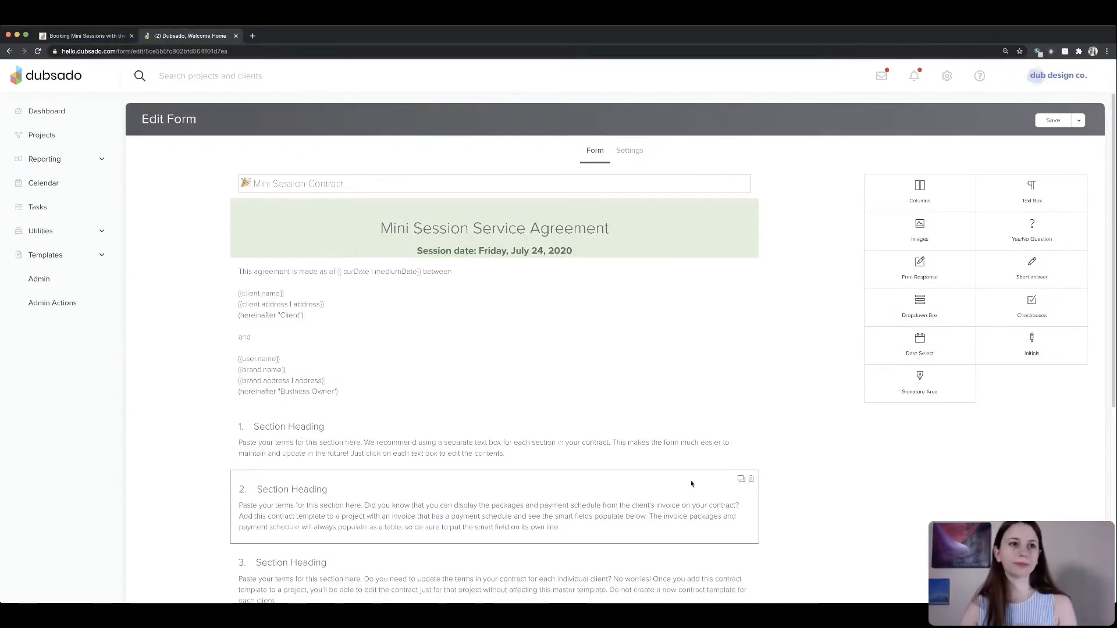
# - Switch to the Notion guide and read the lead capture form and workflow instructions
pyautogui.click(85, 36)
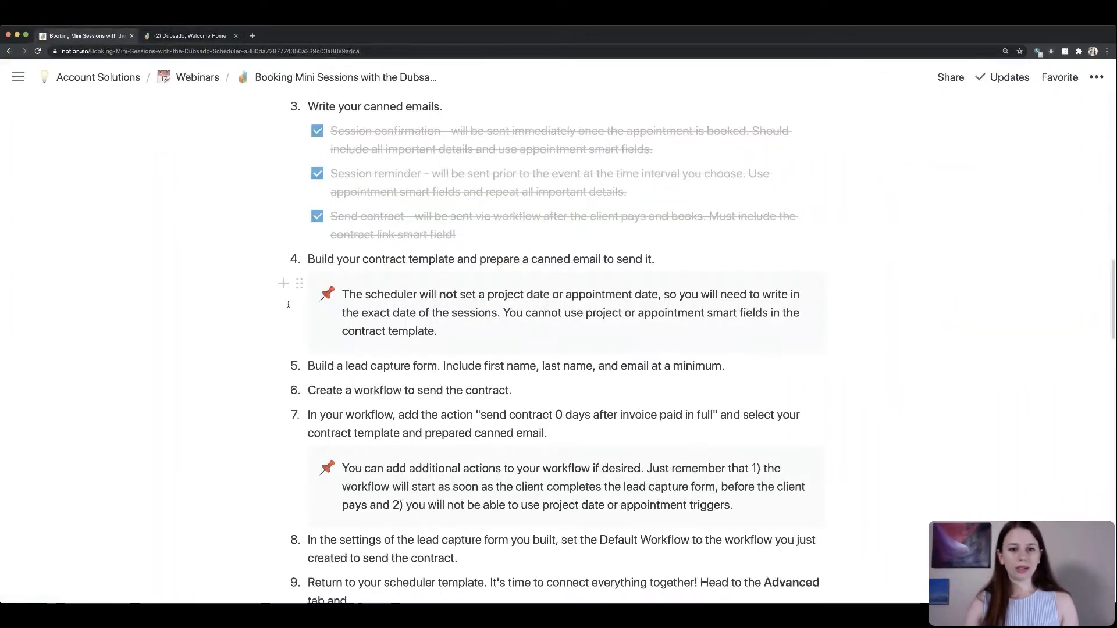
pyautogui.scroll(-1, 287, 320)
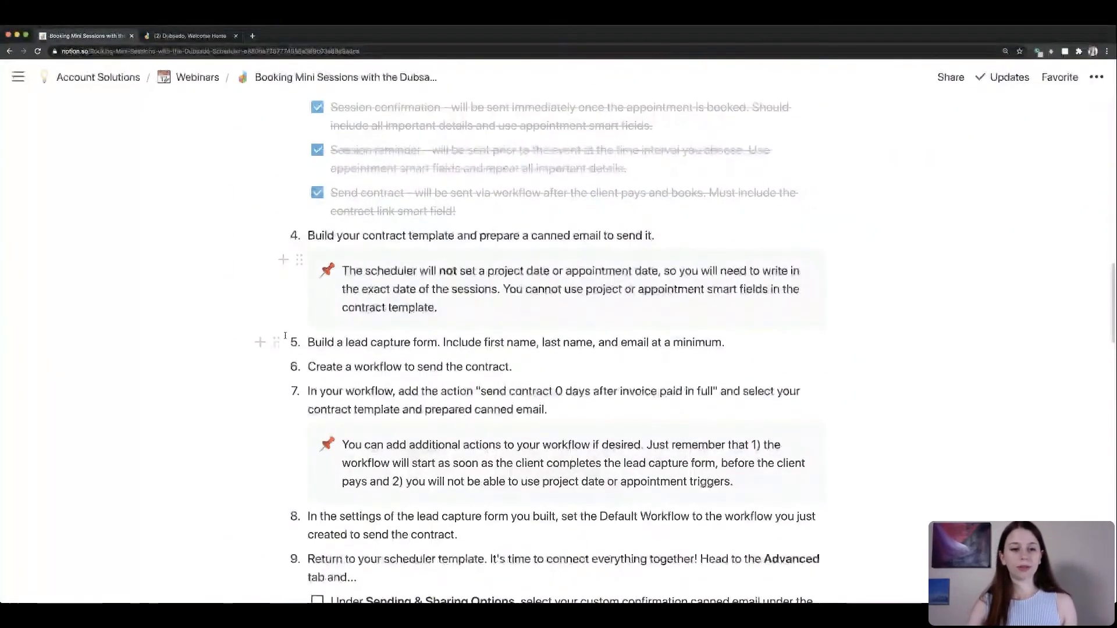
pyautogui.scroll(-1, 288, 337)
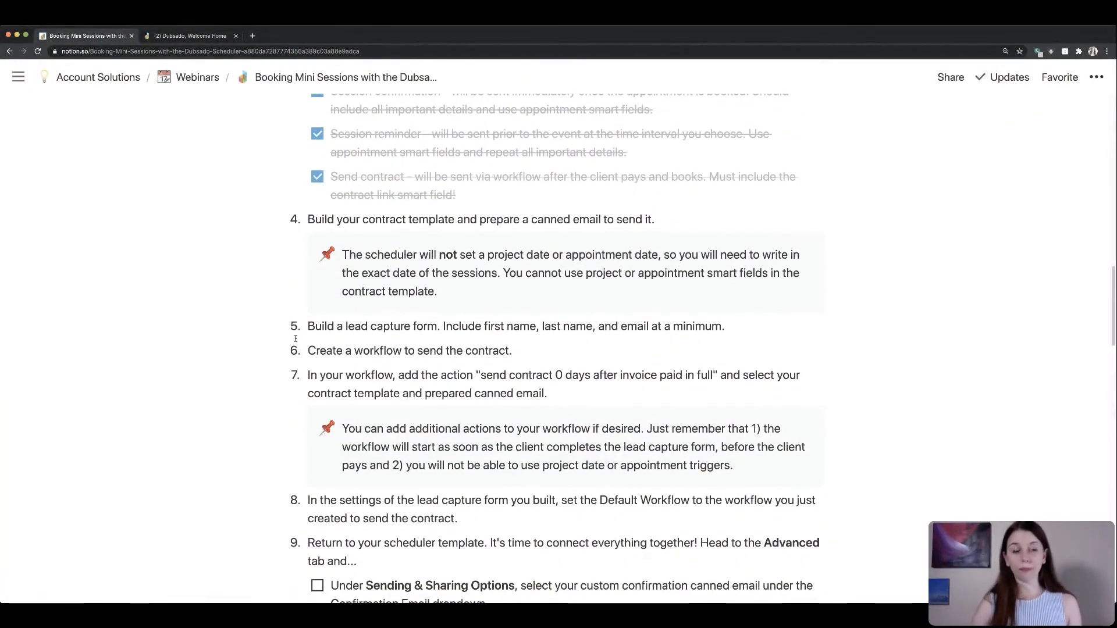
# - Open the Mini Session Booking lead capture form and examine the first name question's Maps to setting
pyautogui.click(199, 36)
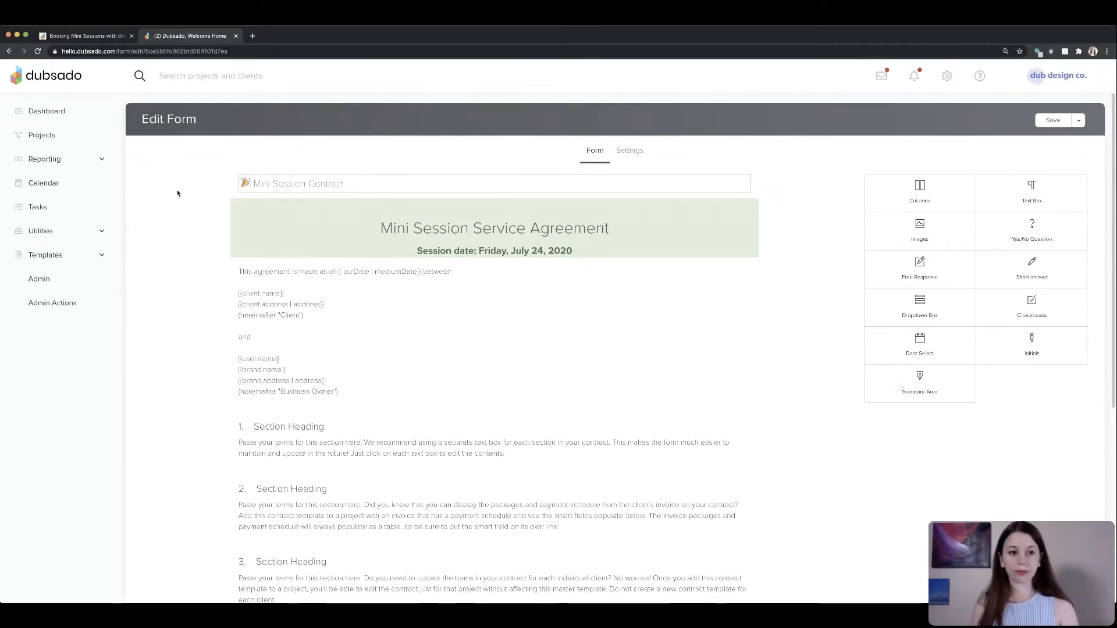
pyautogui.click(78, 257)
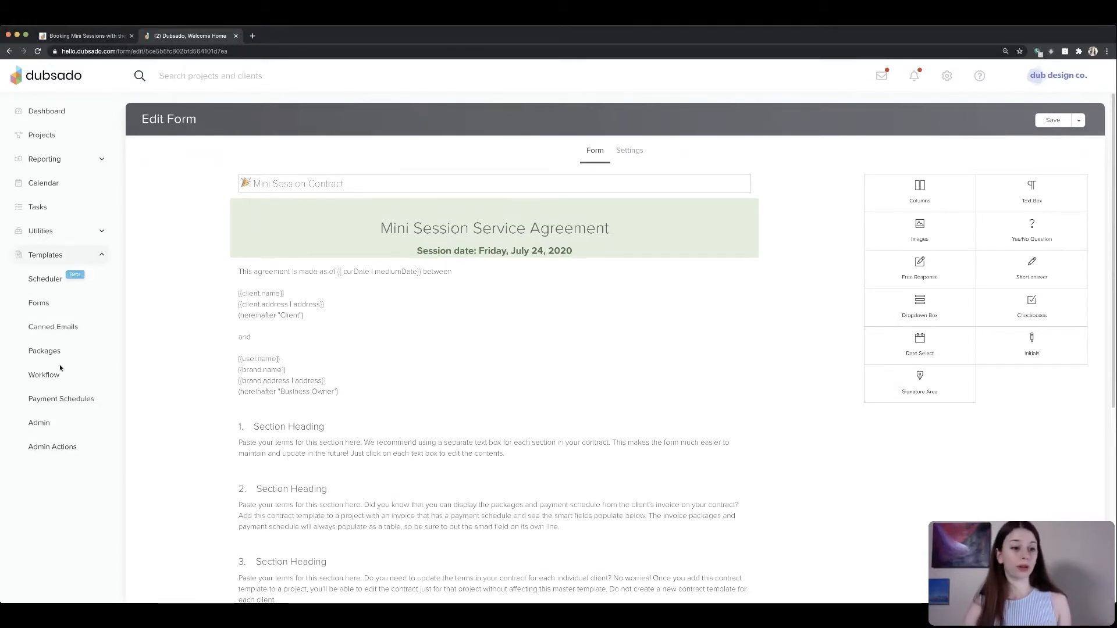
pyautogui.click(40, 304)
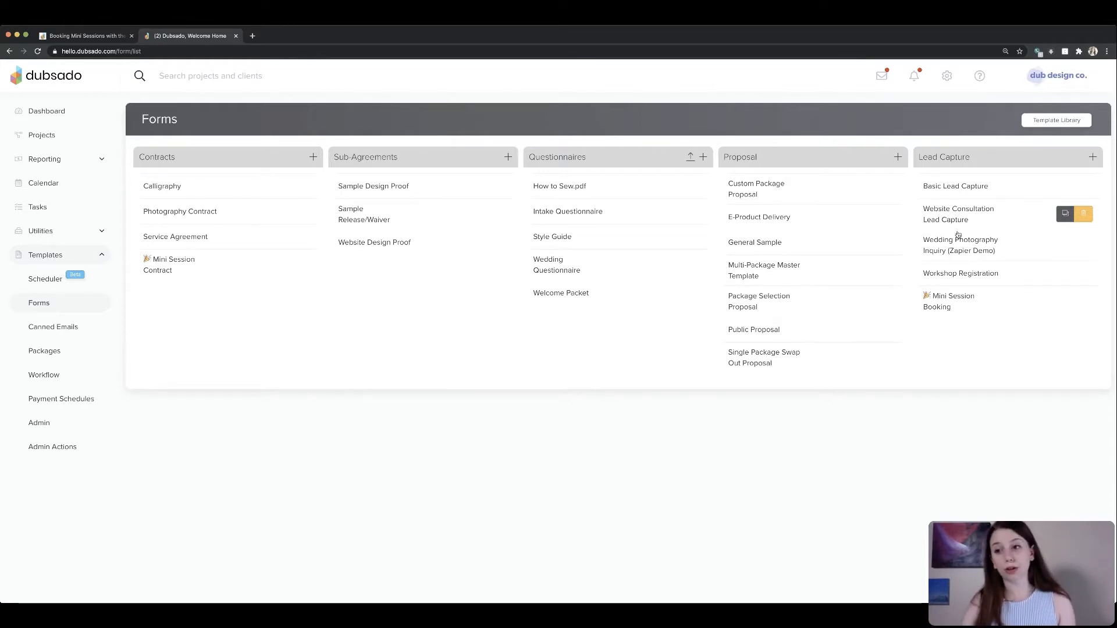
pyautogui.click(949, 300)
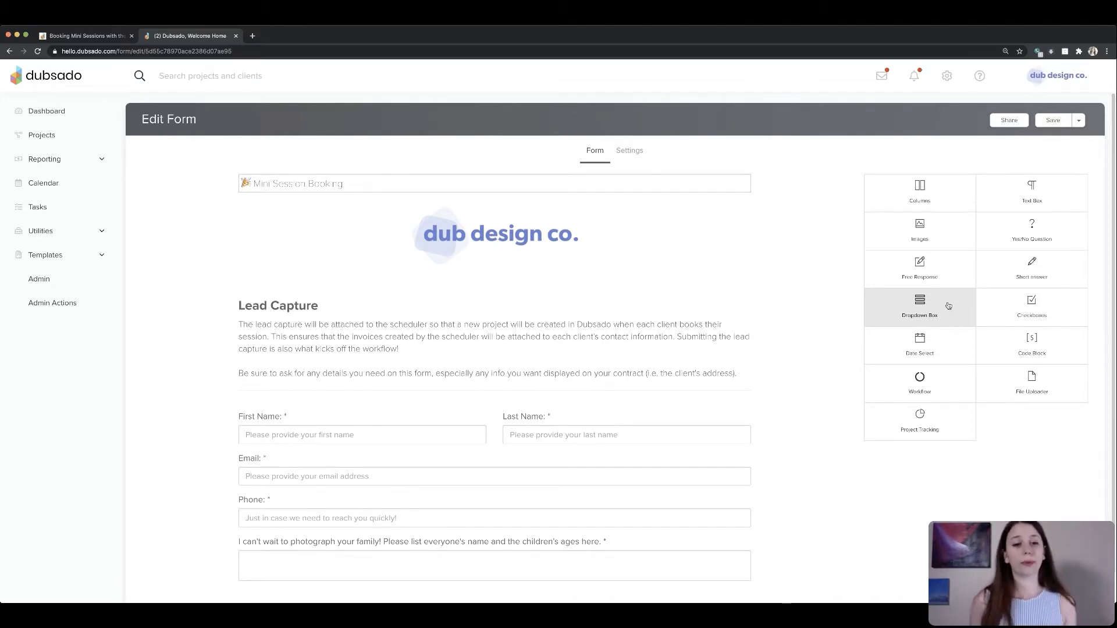
pyautogui.scroll(-1, 784, 445)
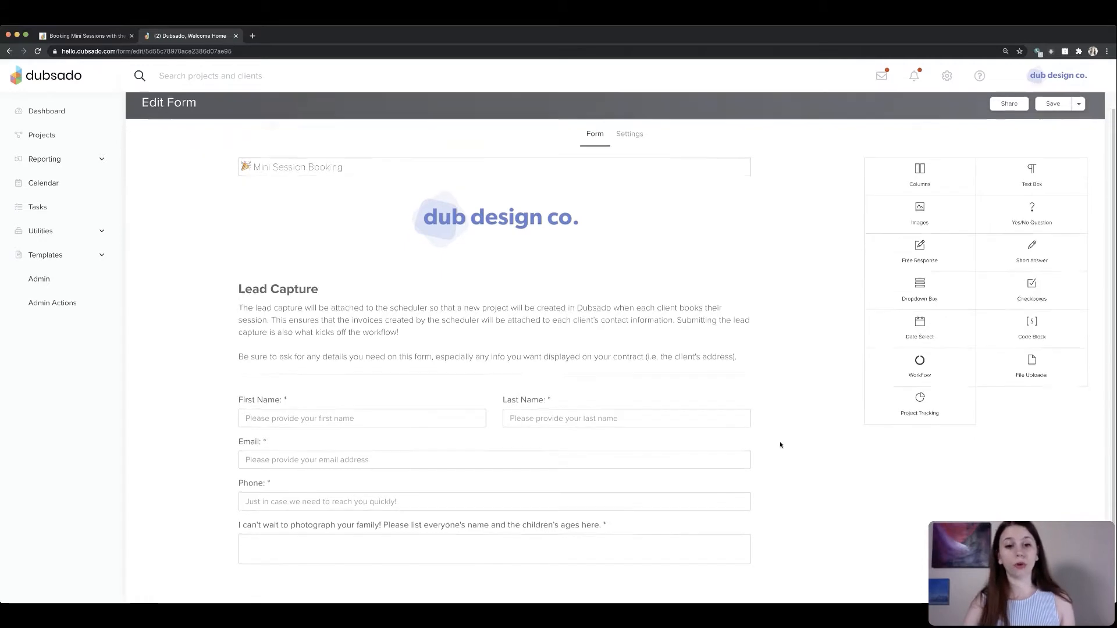
pyautogui.scroll(-1, 698, 426)
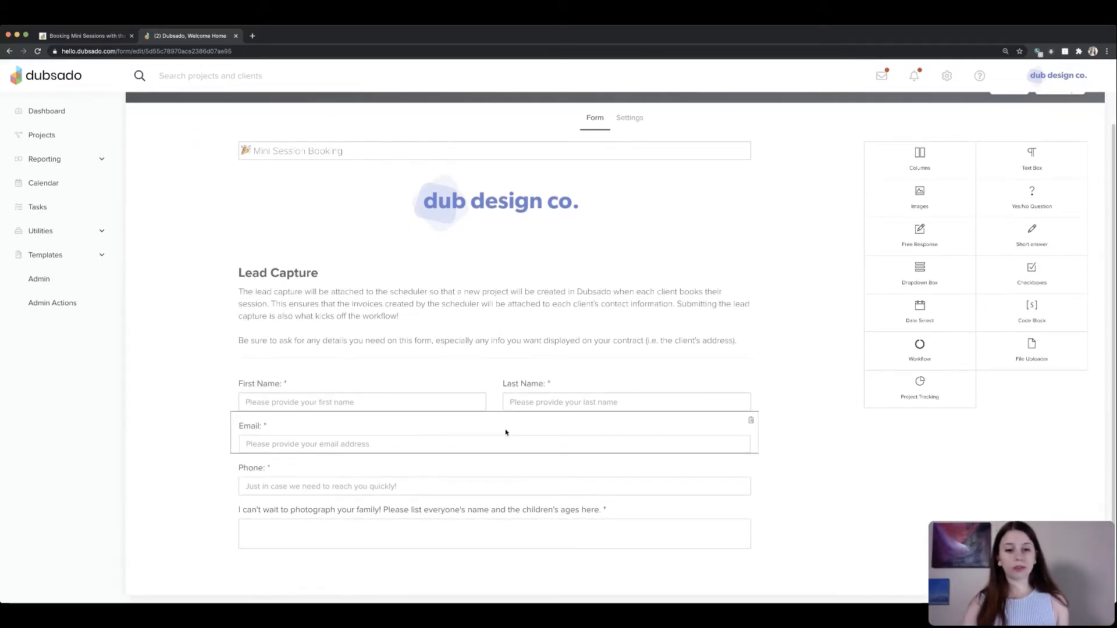
pyautogui.click(454, 399)
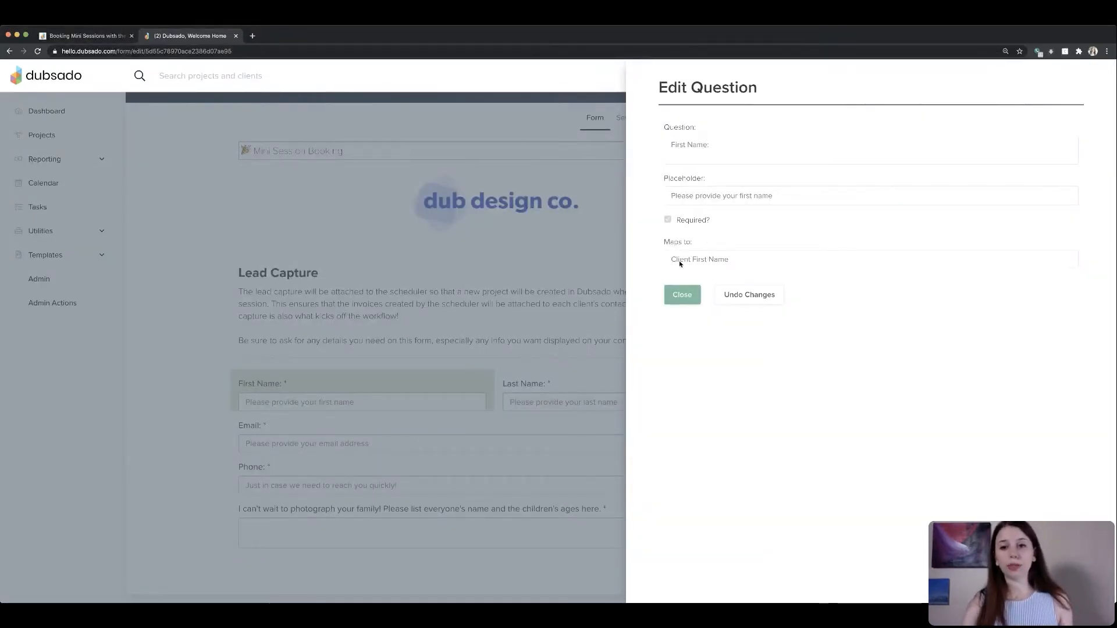
pyautogui.moveTo(664, 244); pyautogui.dragTo(732, 244)
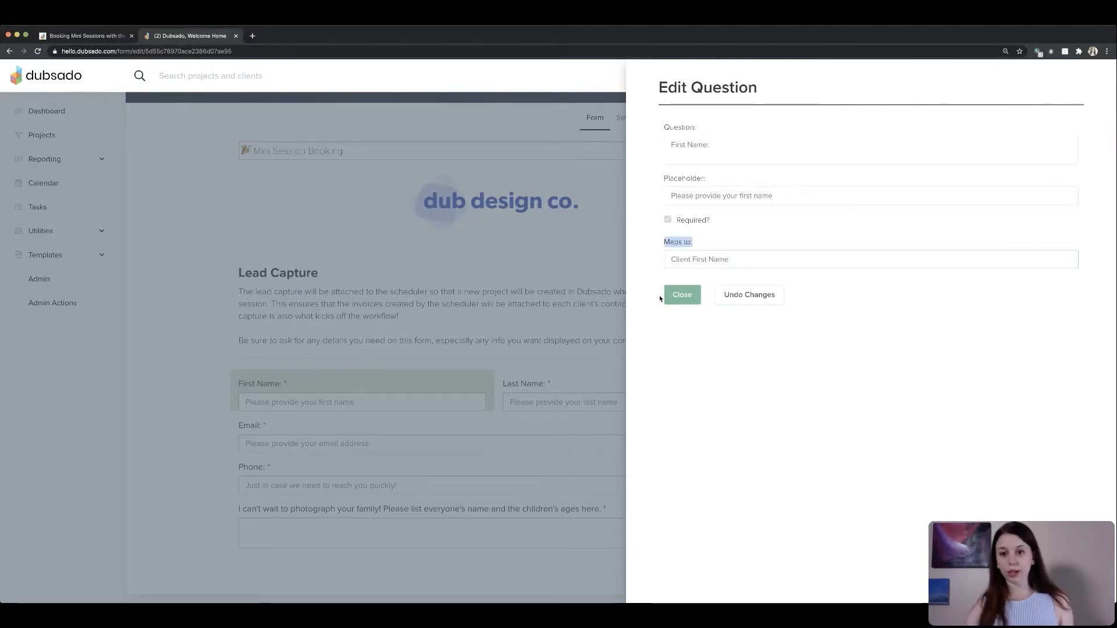
pyautogui.click(677, 296)
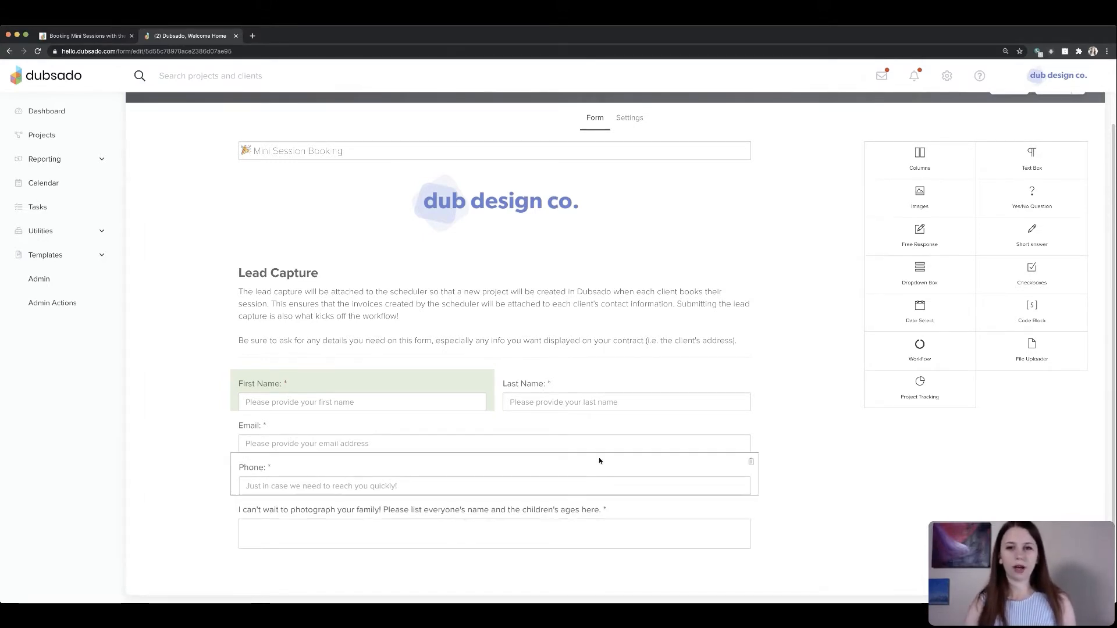
# - Open the booking form's settings and clear its Default Workflow selection
pyautogui.click(636, 123)
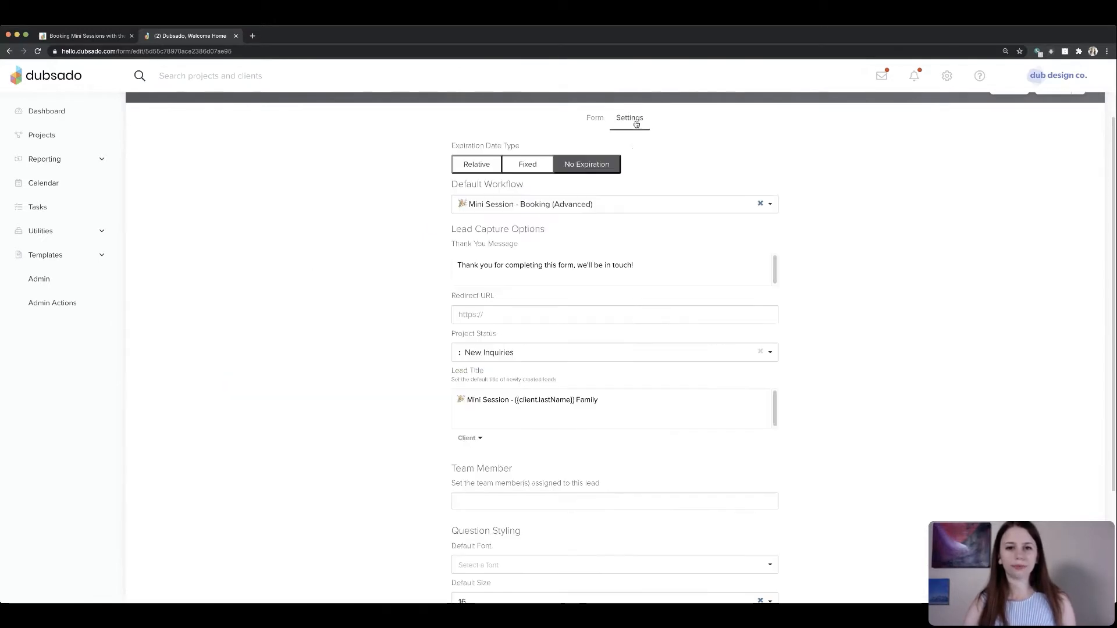
pyautogui.click(760, 203)
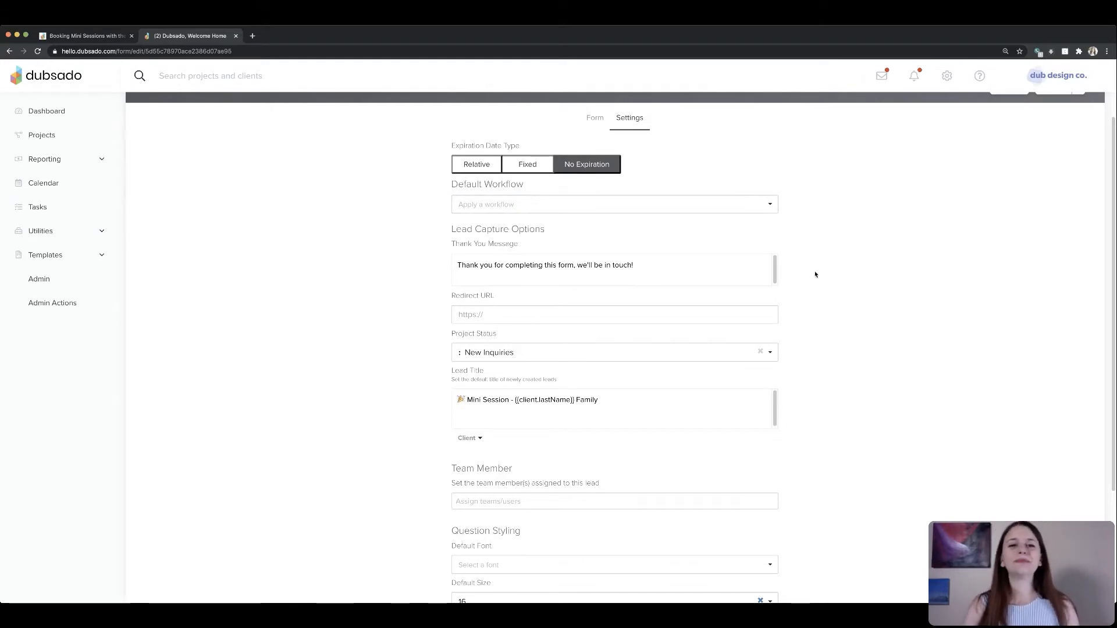
pyautogui.moveTo(452, 184); pyautogui.dragTo(551, 204)
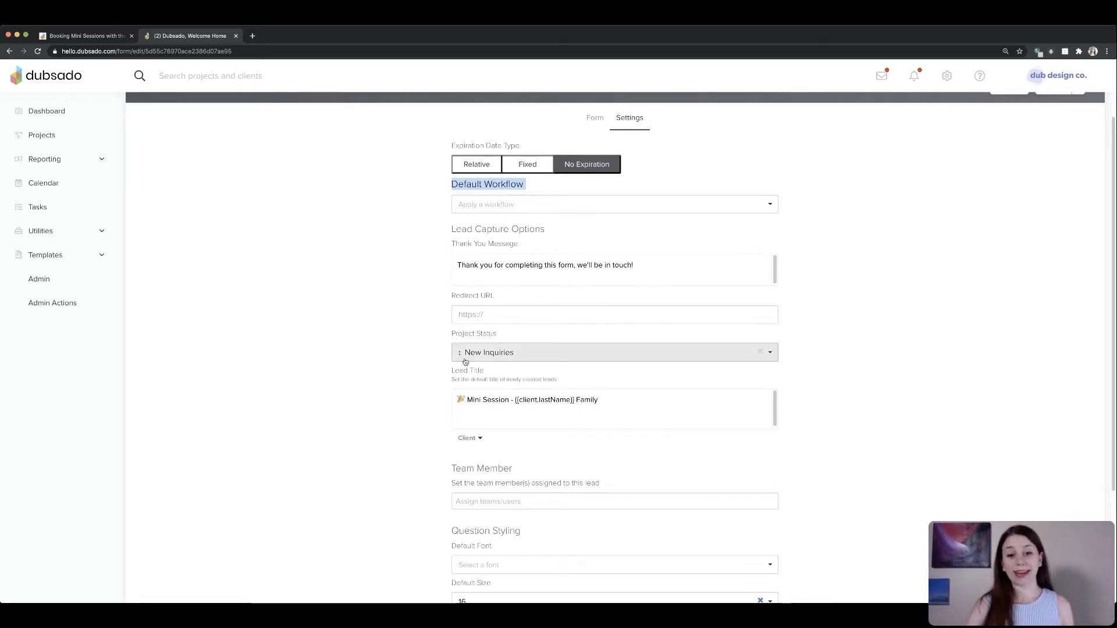
pyautogui.moveTo(450, 331); pyautogui.dragTo(514, 342)
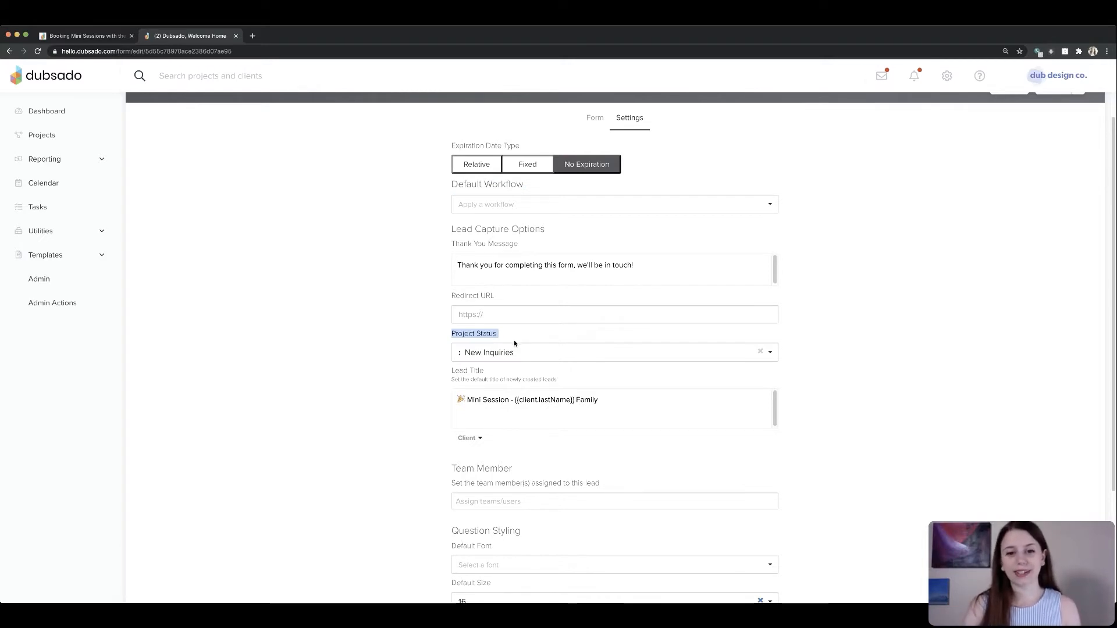
# - Set the project status to New Inquiries and examine the lead title's client last name smart field
pyautogui.click(514, 352)
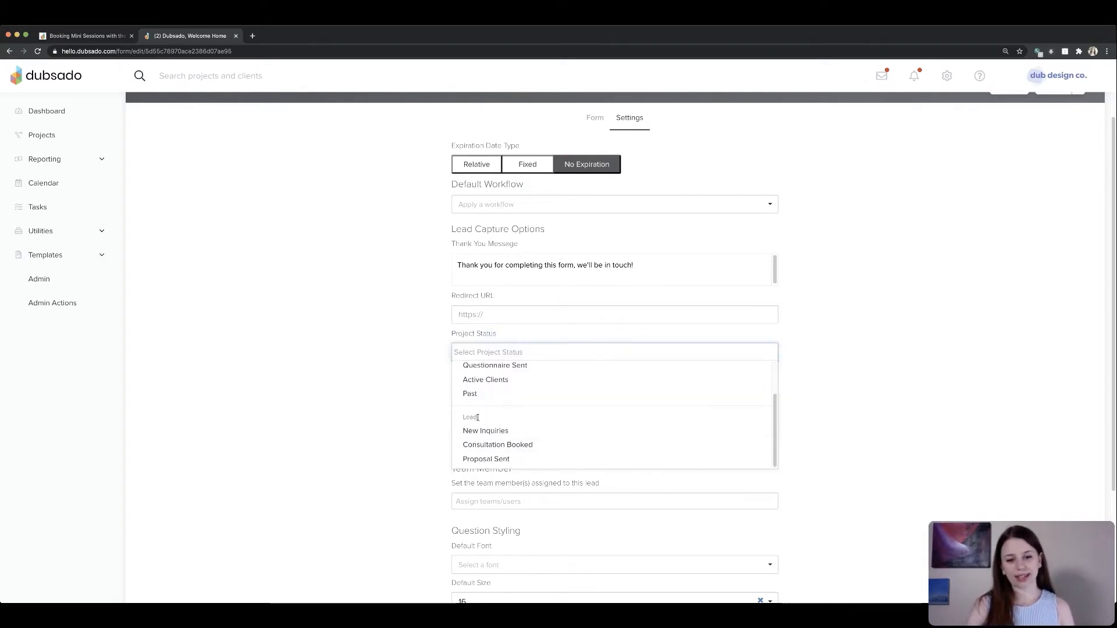
pyautogui.click(507, 431)
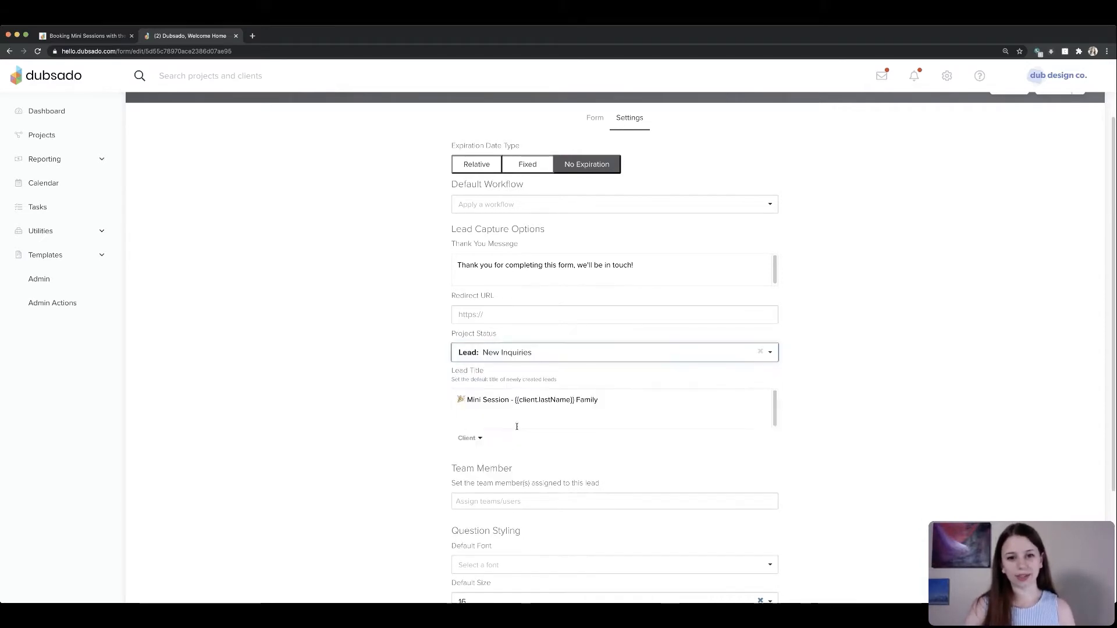
pyautogui.moveTo(451, 336); pyautogui.dragTo(501, 335)
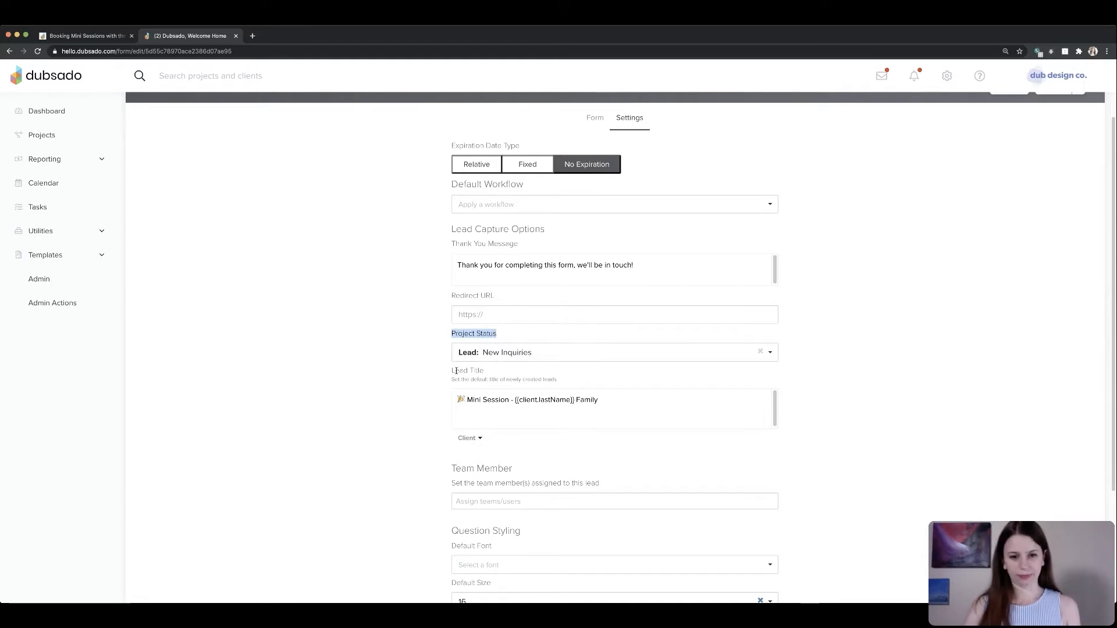
pyautogui.moveTo(453, 371); pyautogui.dragTo(506, 386)
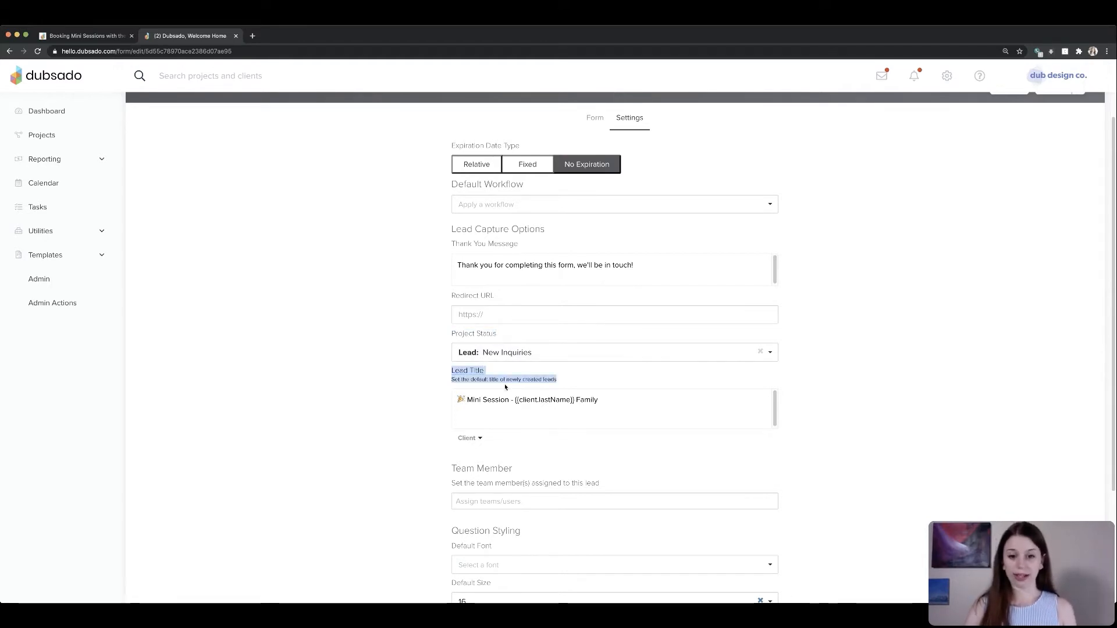
pyautogui.click(614, 398)
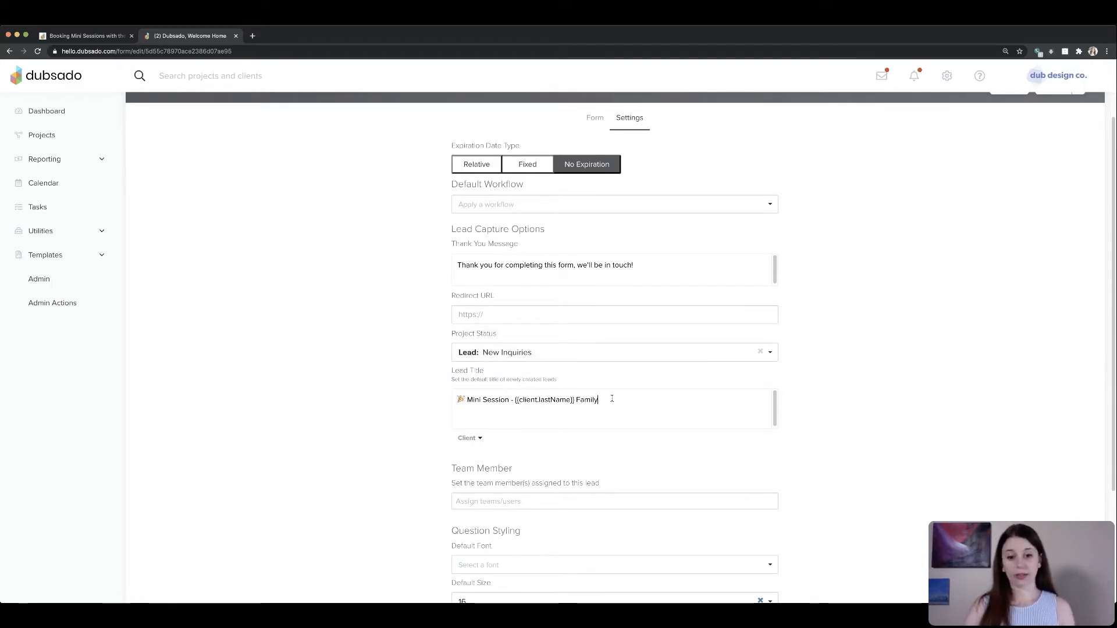
pyautogui.moveTo(612, 399); pyautogui.dragTo(584, 401)
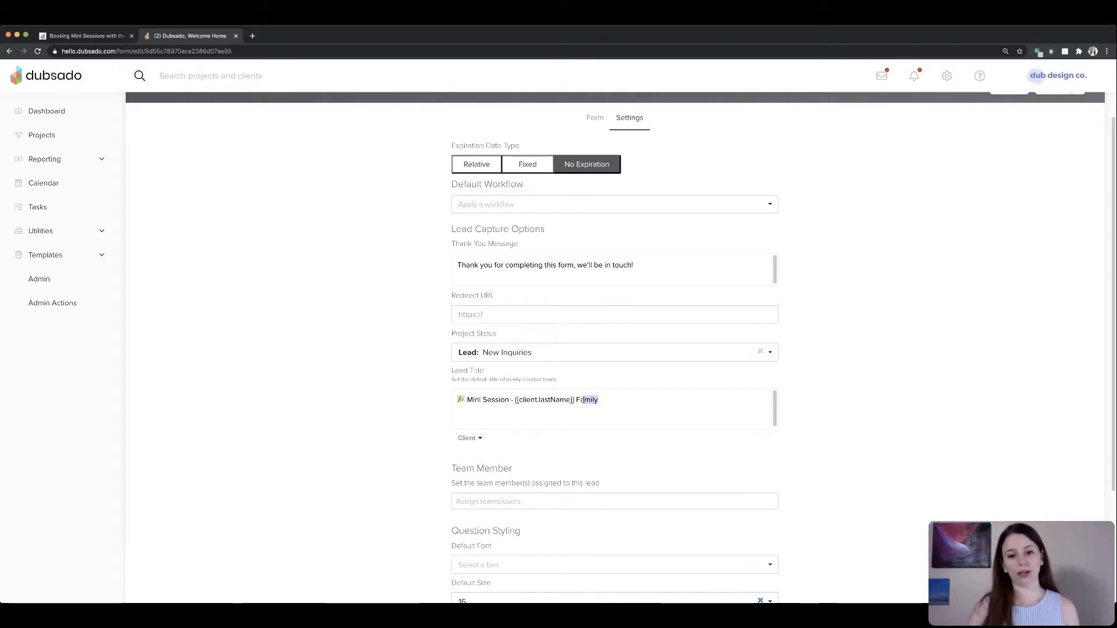
pyautogui.click(584, 401)
pyautogui.moveTo(513, 400); pyautogui.dragTo(575, 401)
pyautogui.click(552, 399)
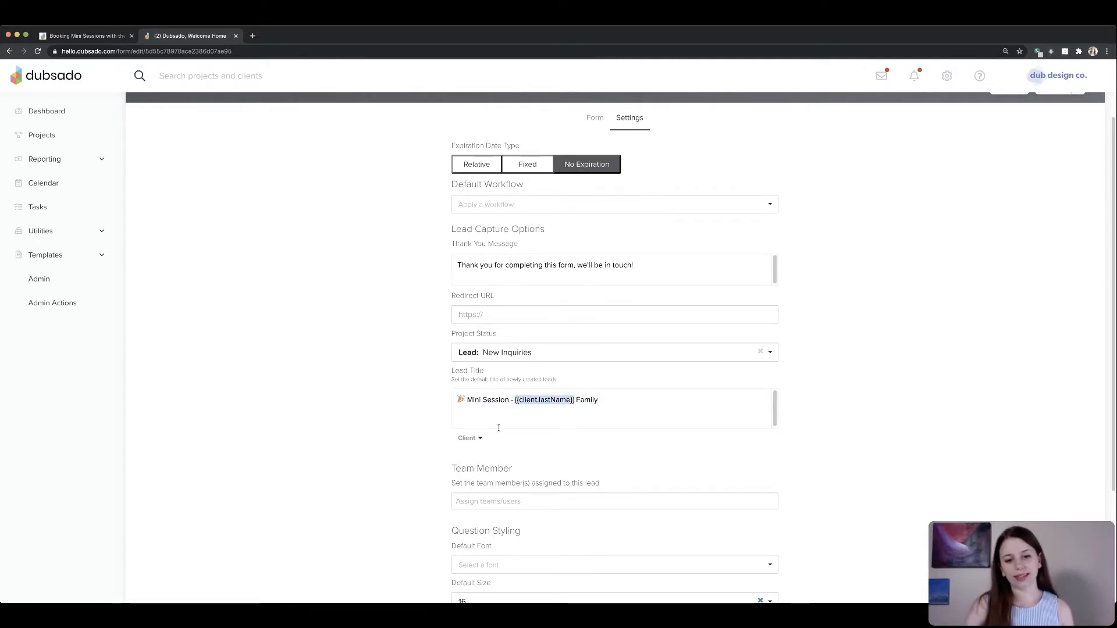
# - Save the lead capture form with its updated lead title and project status settings
pyautogui.click(469, 438)
pyautogui.click(566, 402)
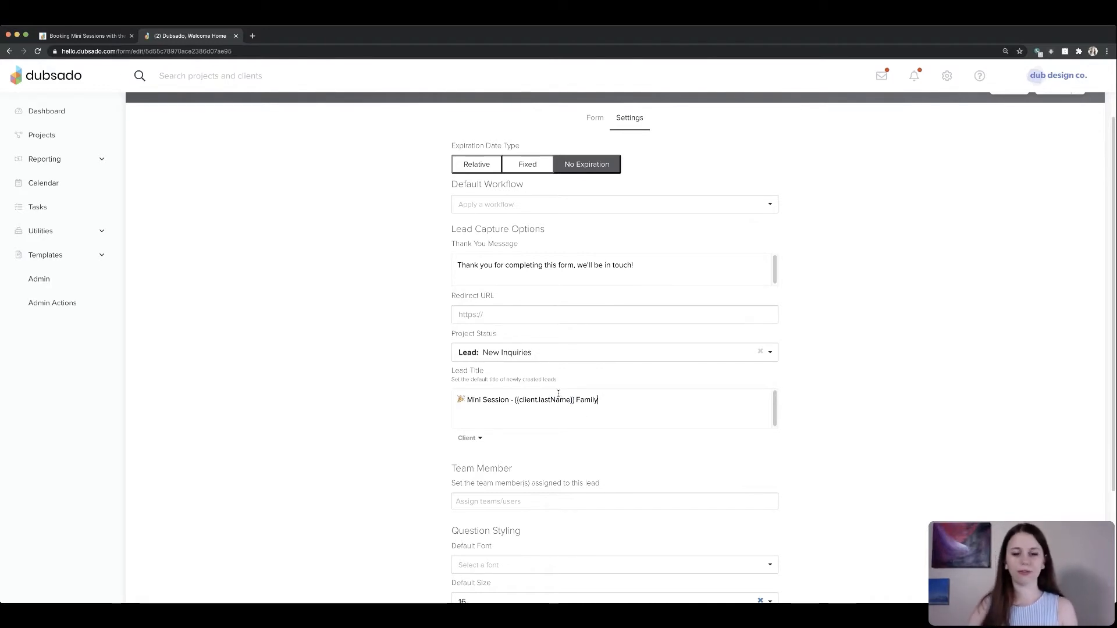
pyautogui.scroll(-3, 870, 419)
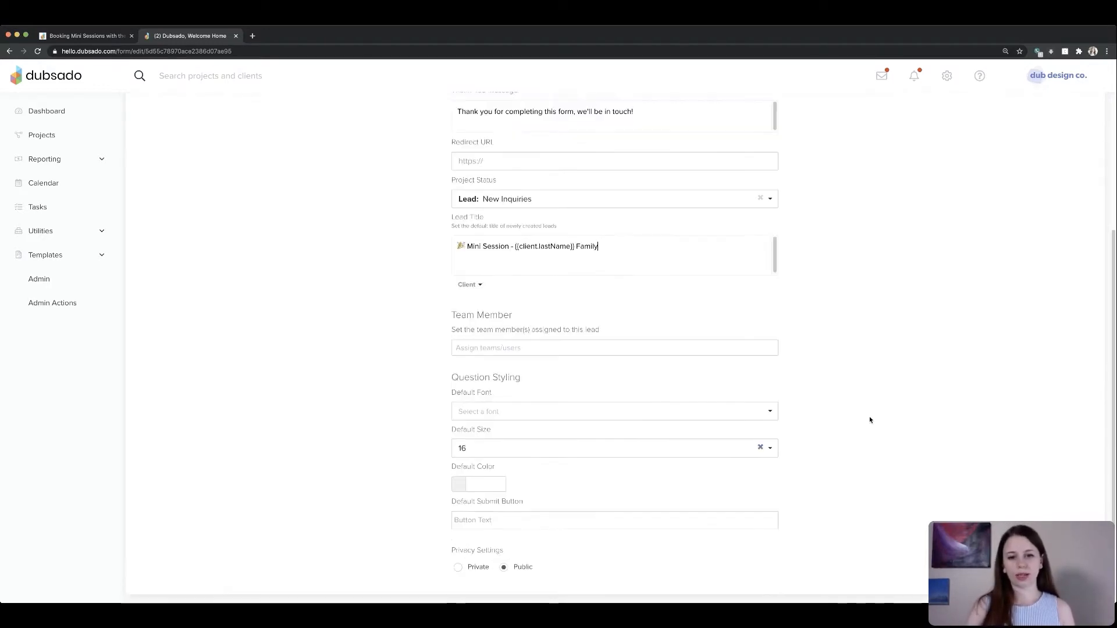
pyautogui.scroll(4, 843, 418)
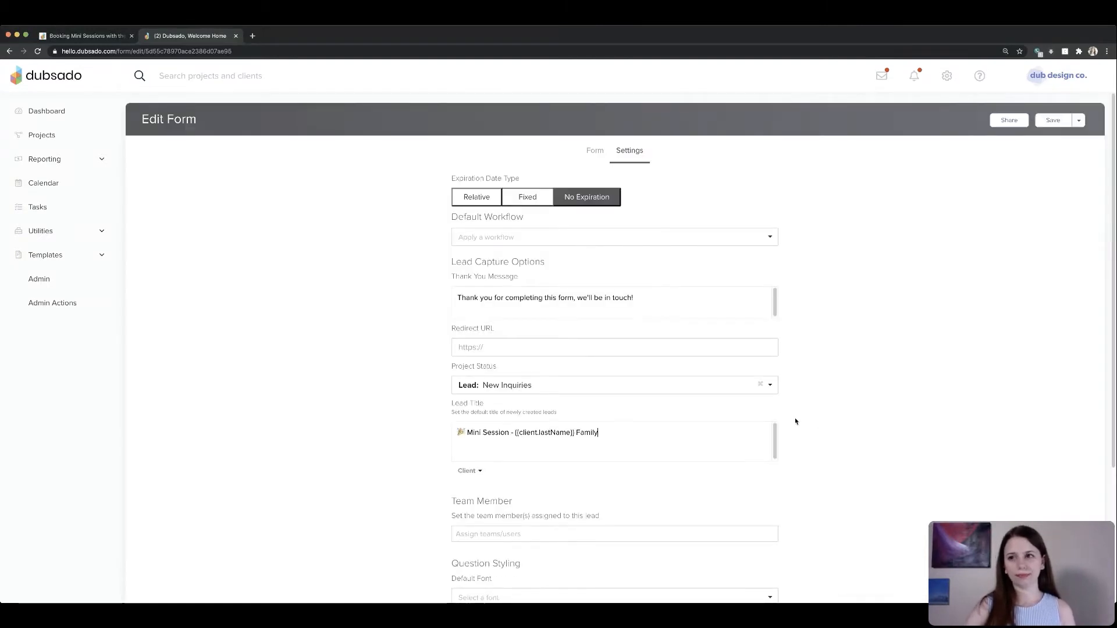
pyautogui.click(1068, 117)
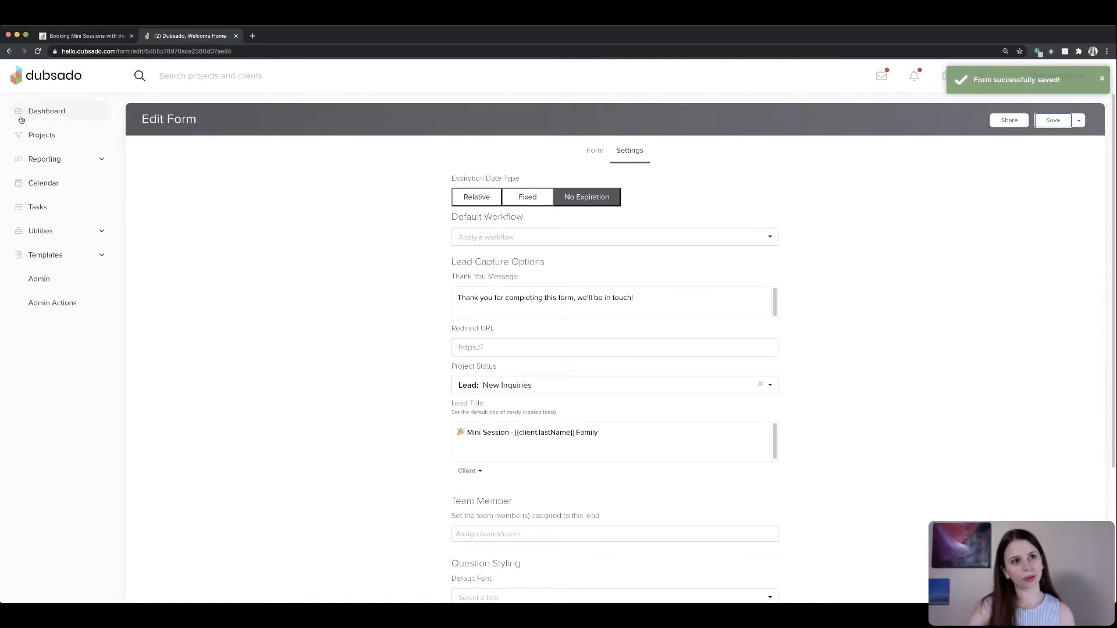
# - Create a new workflow named 🎉 Mini Sessions
pyautogui.click(87, 35)
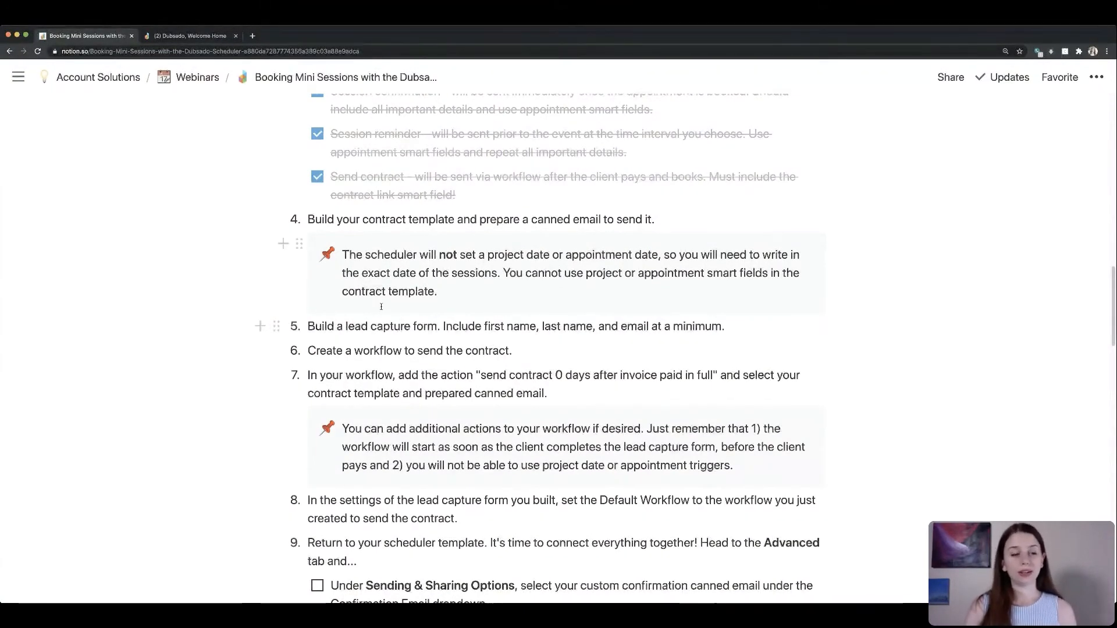
pyautogui.click(178, 36)
pyautogui.click(43, 254)
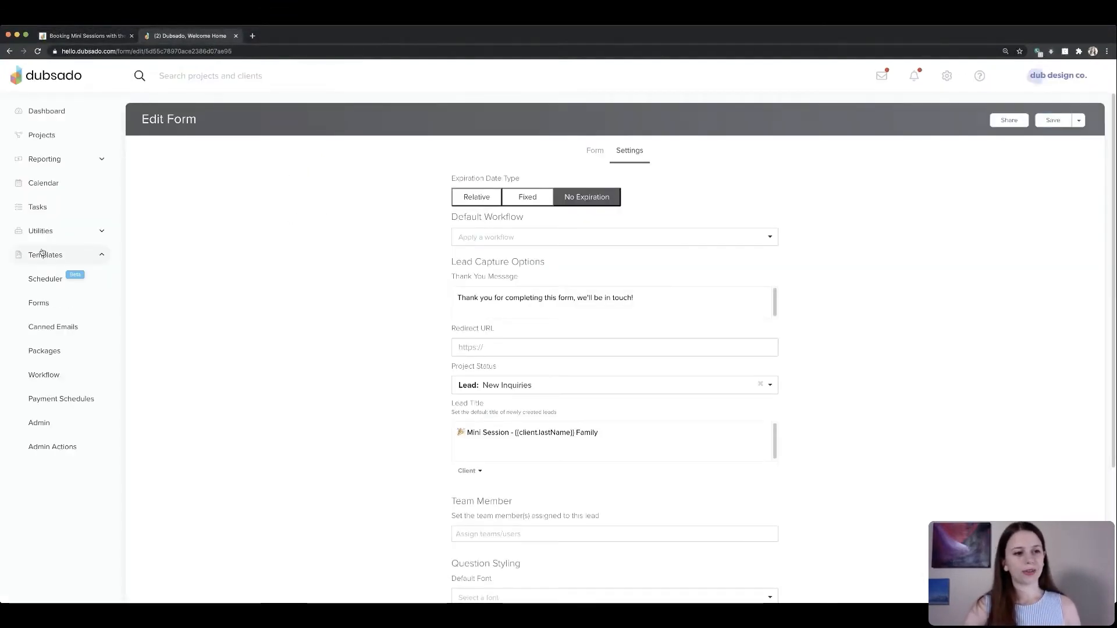
pyautogui.click(43, 376)
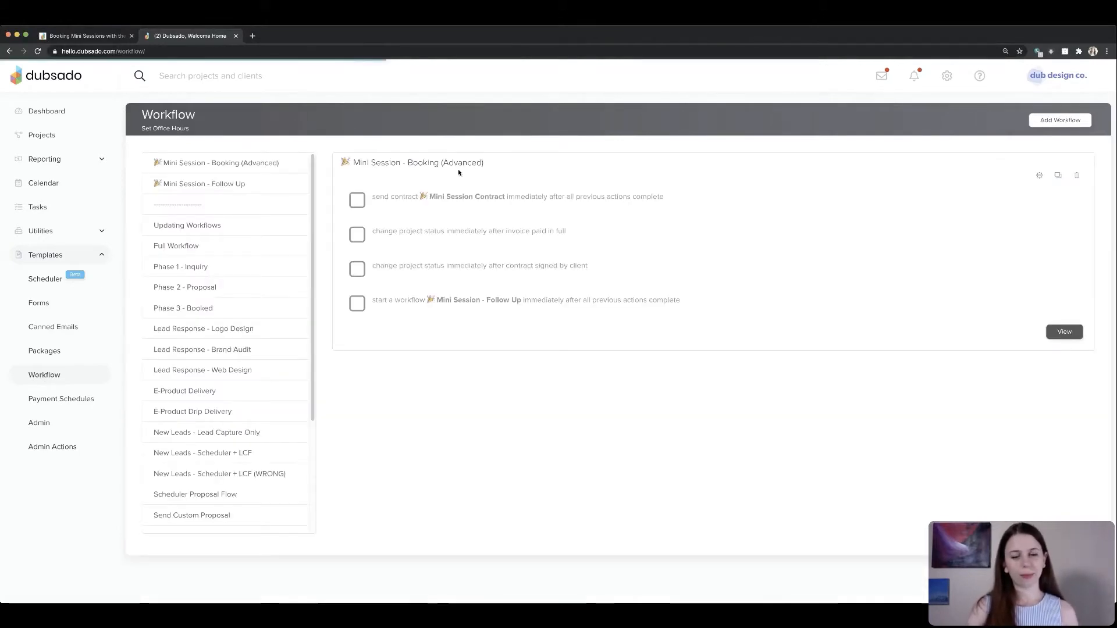
pyautogui.click(1072, 122)
pyautogui.click(218, 172)
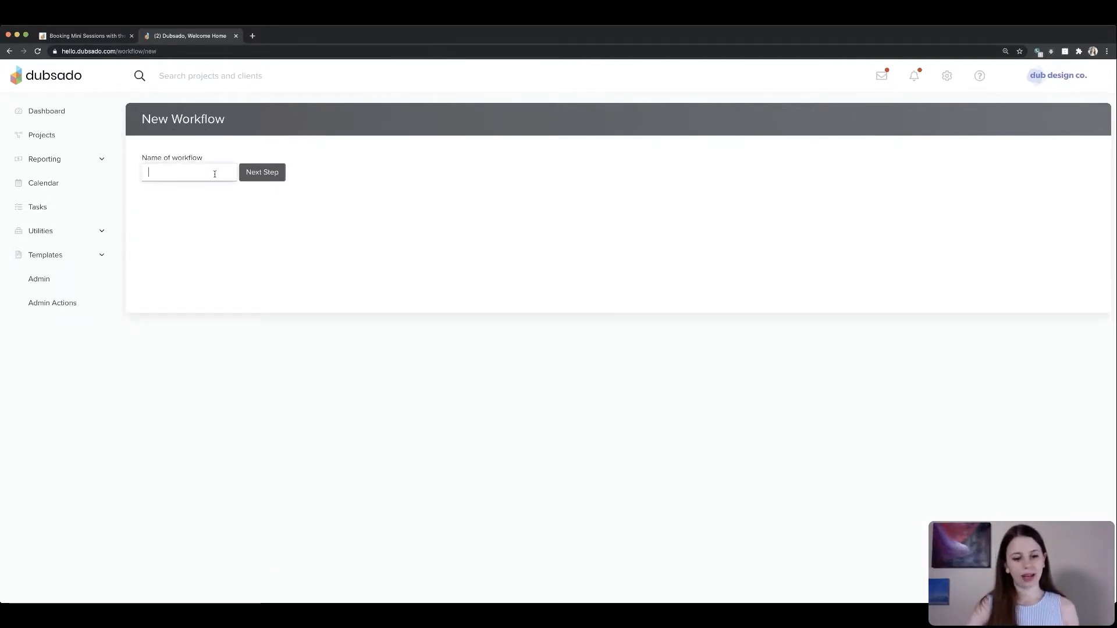
pyautogui.write('Mini Sessions')
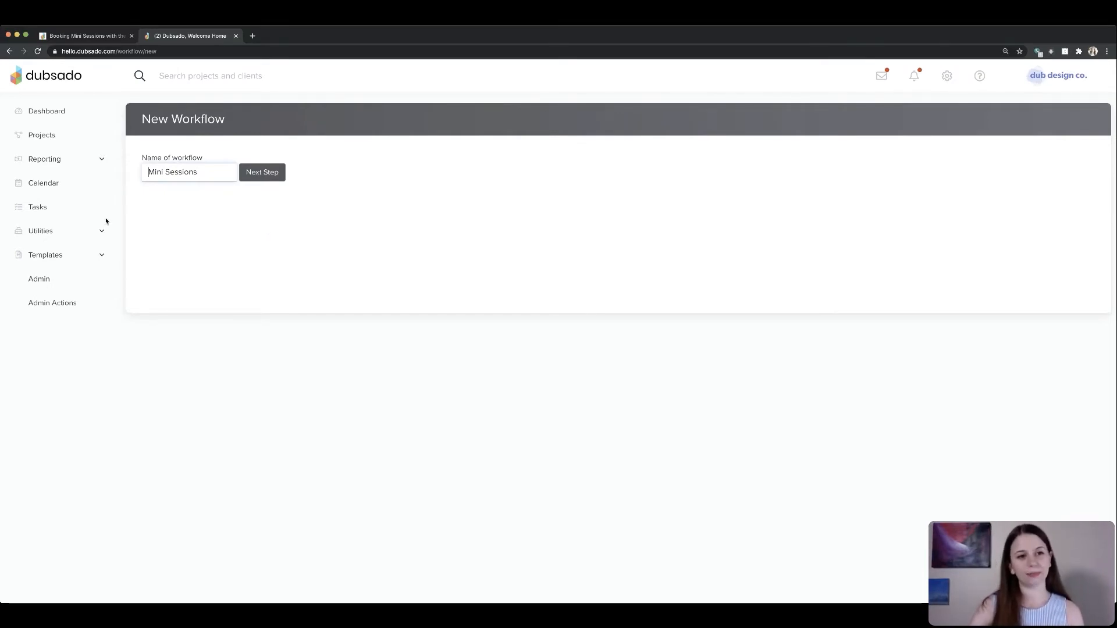
pyautogui.click(149, 185)
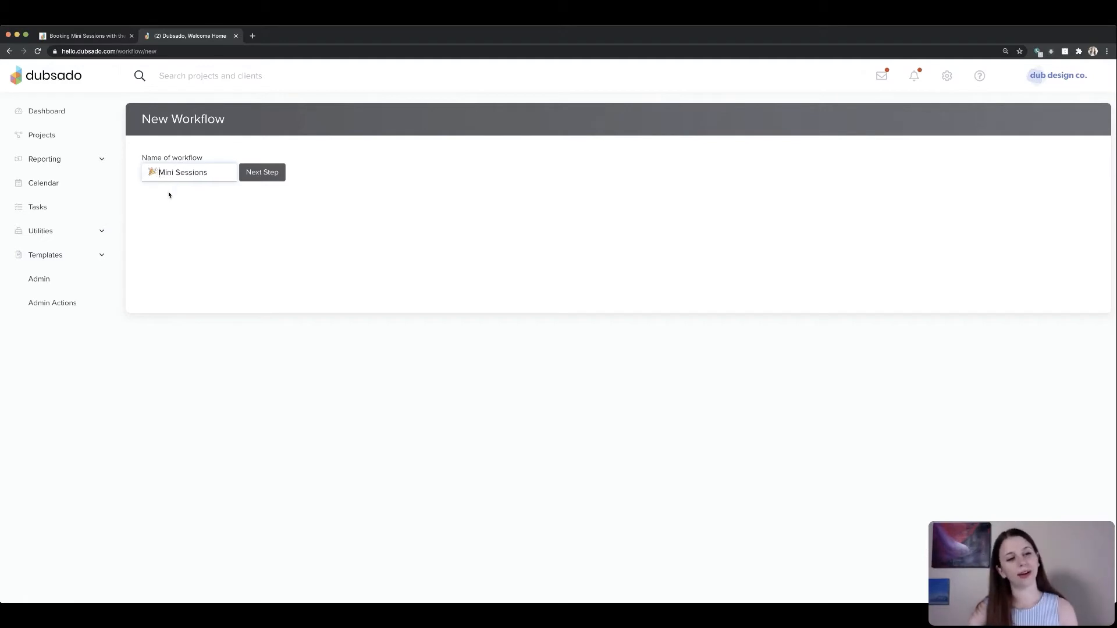
pyautogui.moveTo(173, 172); pyautogui.dragTo(149, 172)
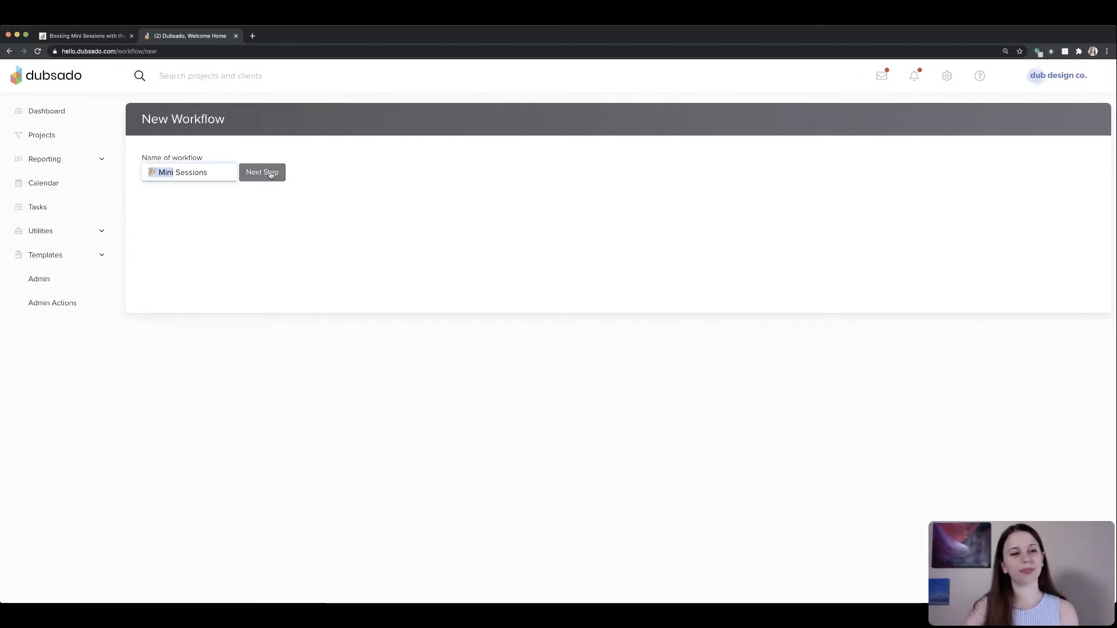
pyautogui.click(213, 173)
pyautogui.moveTo(159, 172); pyautogui.dragTo(146, 171)
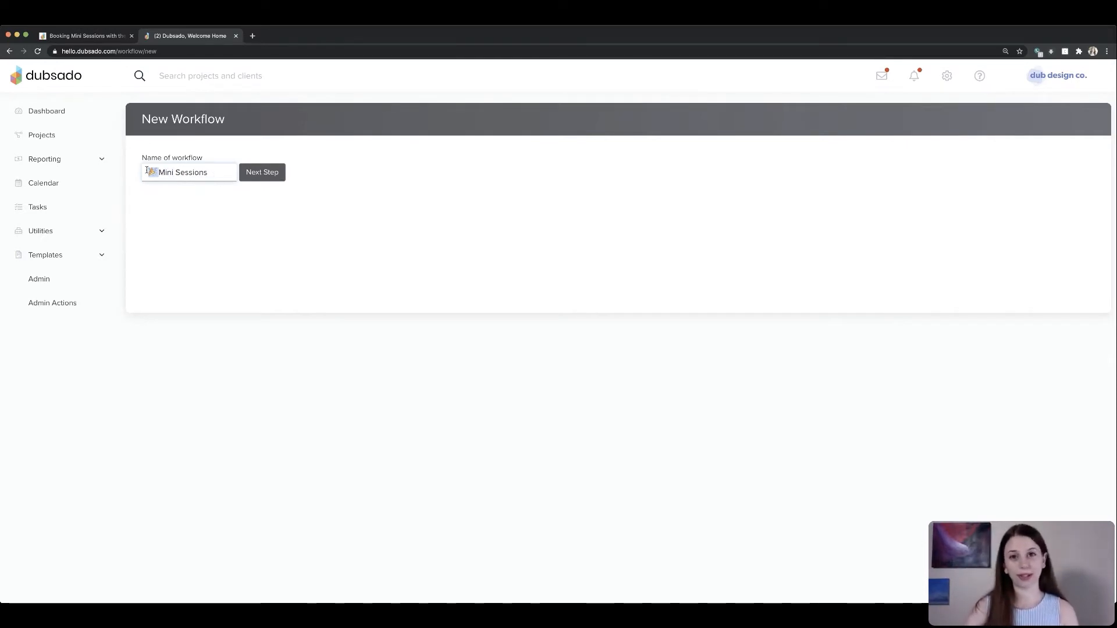
pyautogui.click(212, 175)
pyautogui.click(263, 172)
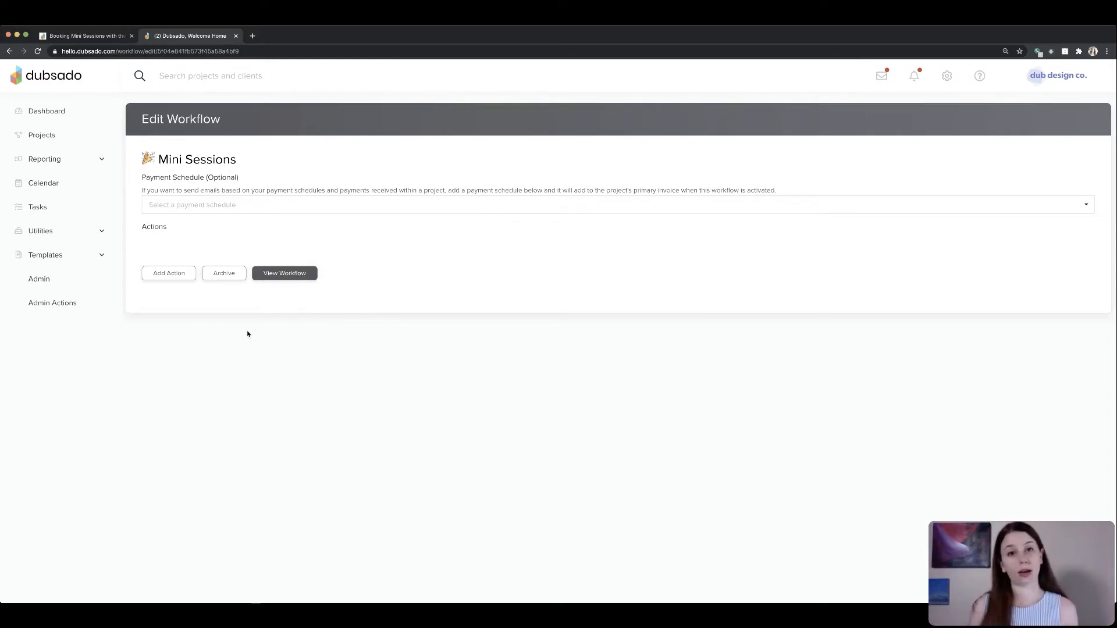
# - Add a Send Contract action using the Mini Session Contract template and the Mini Sessions - Send Contract email
pyautogui.click(159, 274)
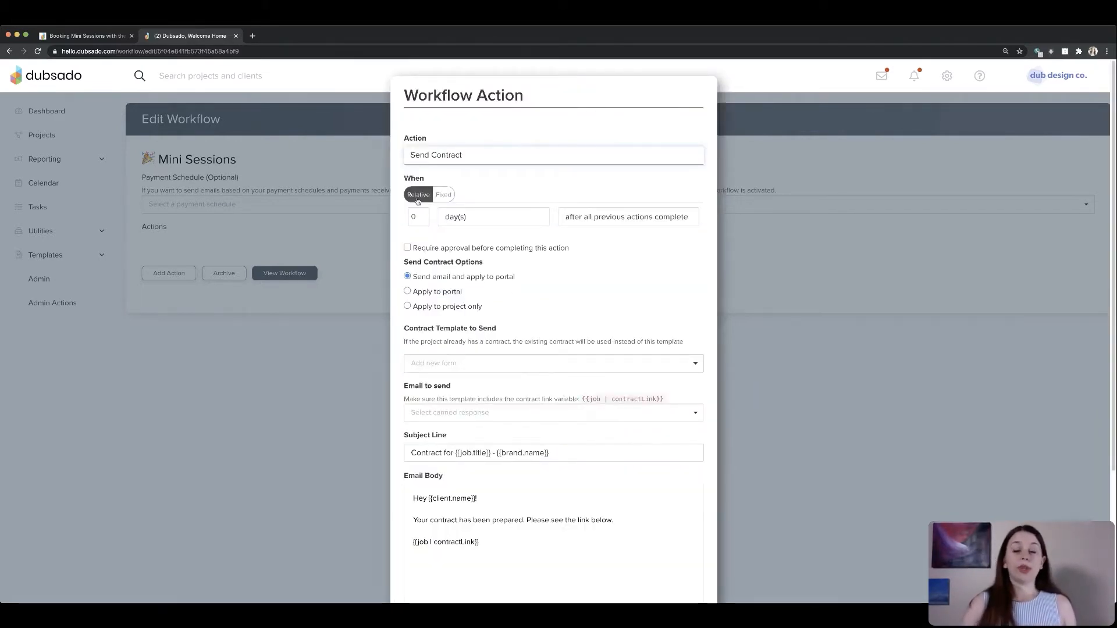
pyautogui.moveTo(404, 263); pyautogui.dragTo(515, 287)
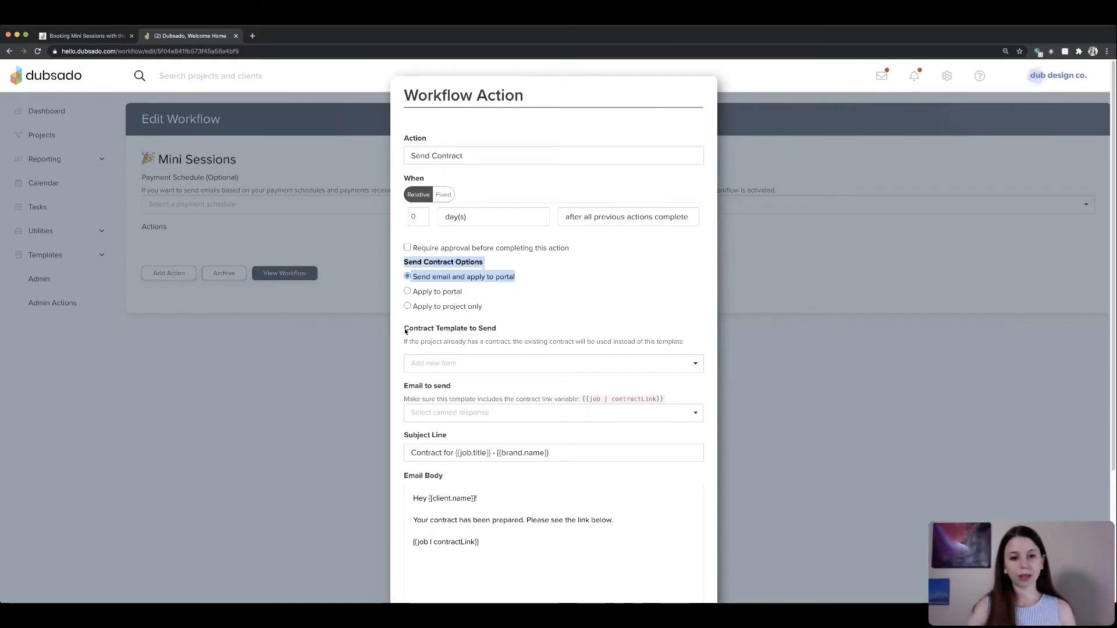
pyautogui.moveTo(403, 327); pyautogui.dragTo(500, 354)
pyautogui.click(505, 354)
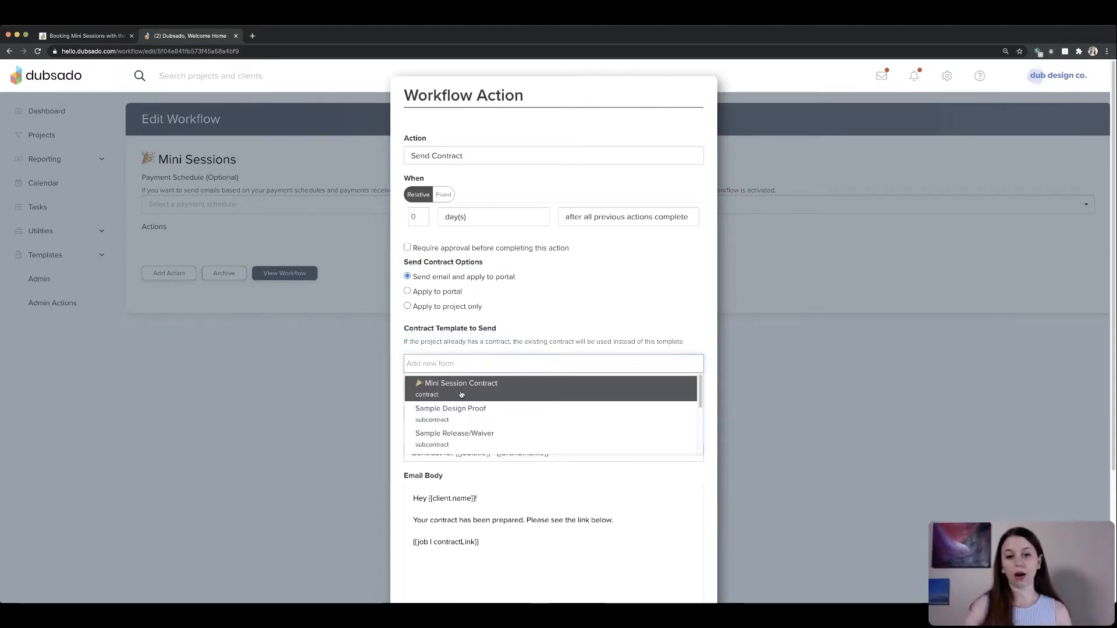
pyautogui.click(490, 383)
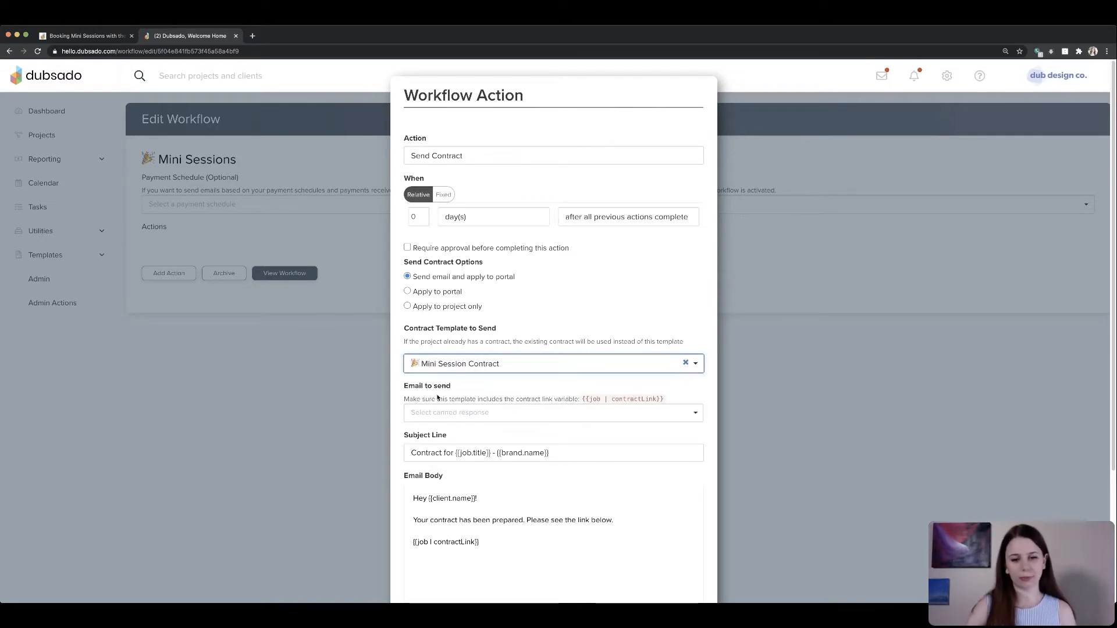
pyautogui.scroll(-2, 404, 312)
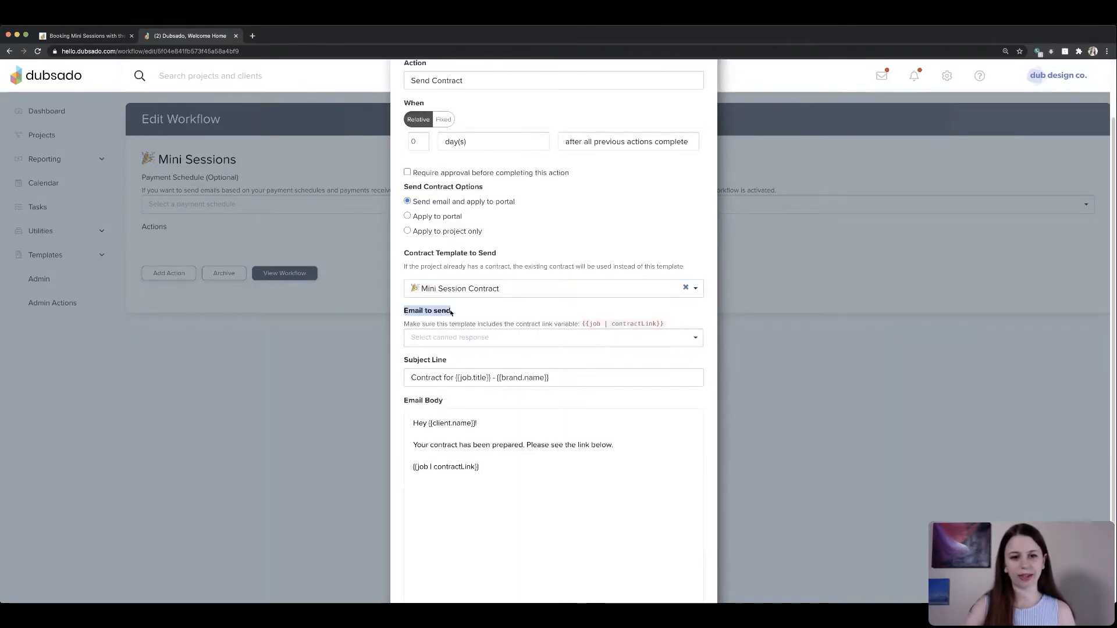
pyautogui.click(473, 336)
pyautogui.write('mini')
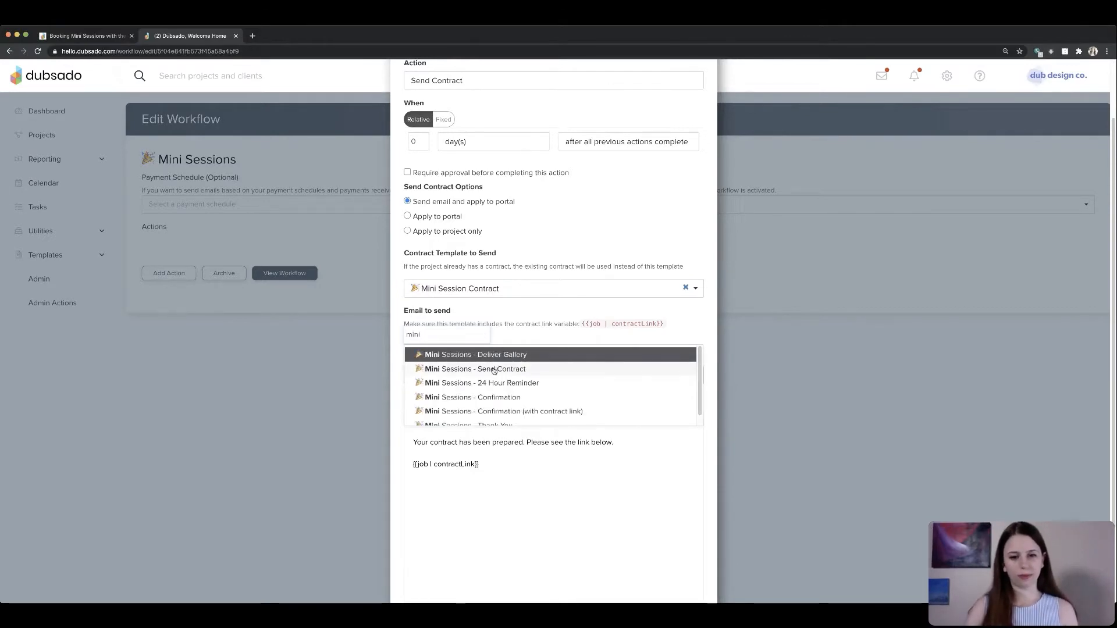
pyautogui.click(494, 369)
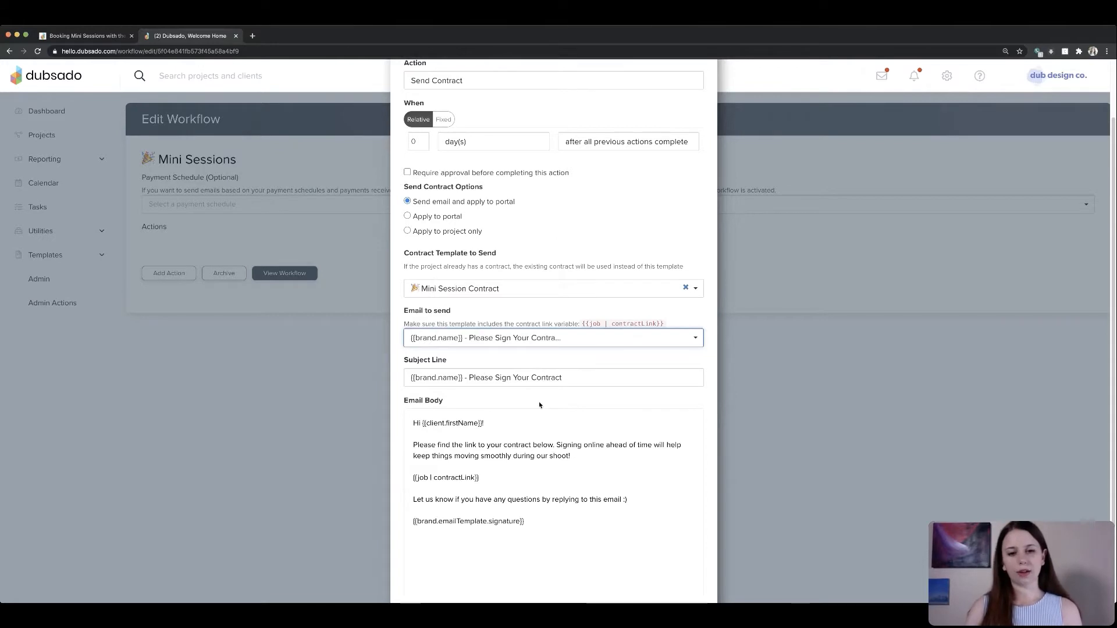
pyautogui.scroll(-2, 550, 446)
pyautogui.scroll(4, 550, 447)
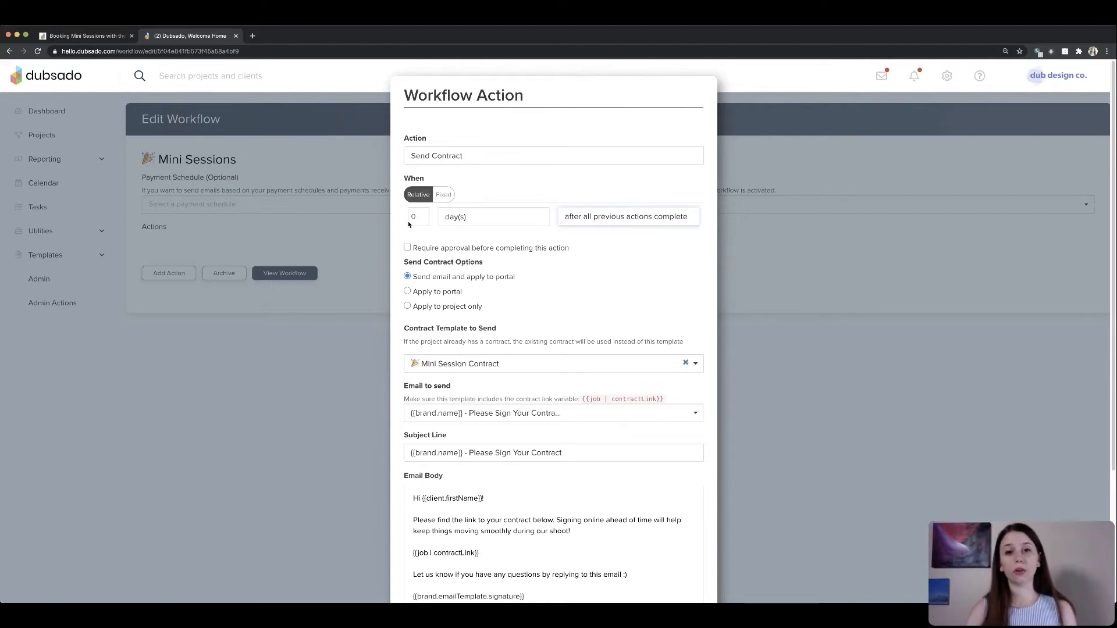
# - Set the action to run 0 days after invoice paid in full and save it
pyautogui.click(616, 214)
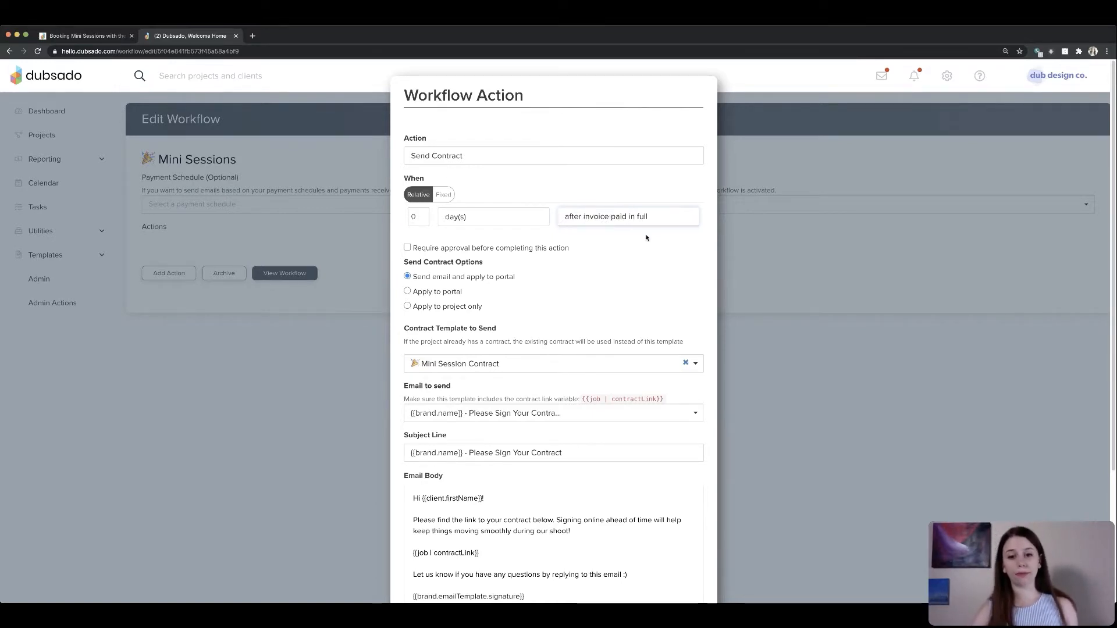
pyautogui.scroll(-5, 691, 326)
pyautogui.click(698, 568)
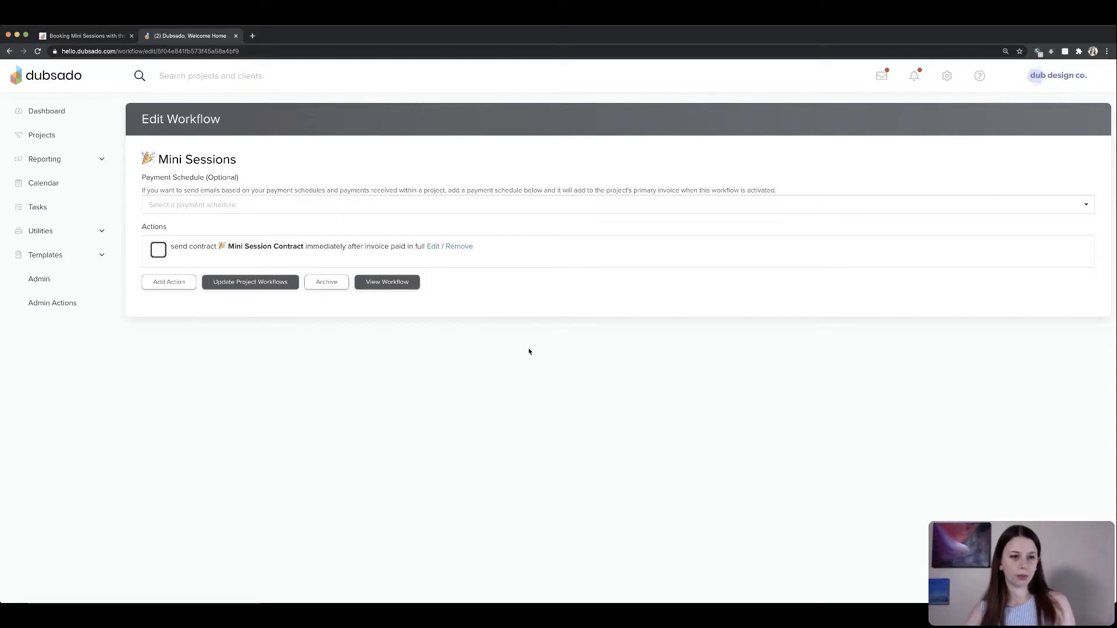
# - Review the guide's remaining workflow and scheduler setup steps
pyautogui.click(89, 36)
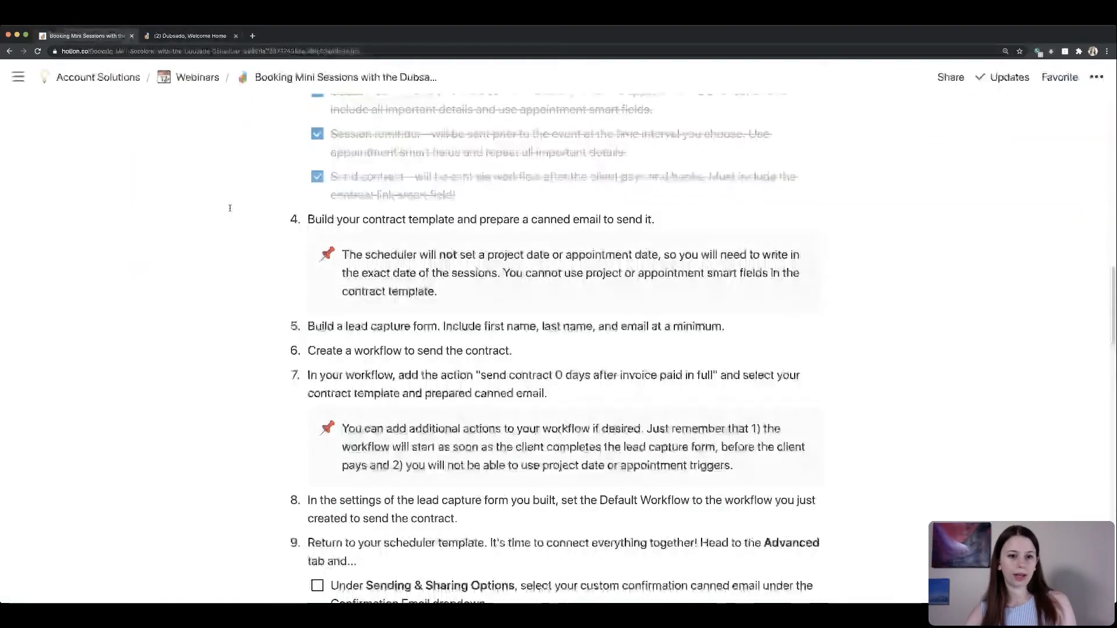
pyautogui.scroll(-1, 301, 332)
pyautogui.scroll(-4, 300, 332)
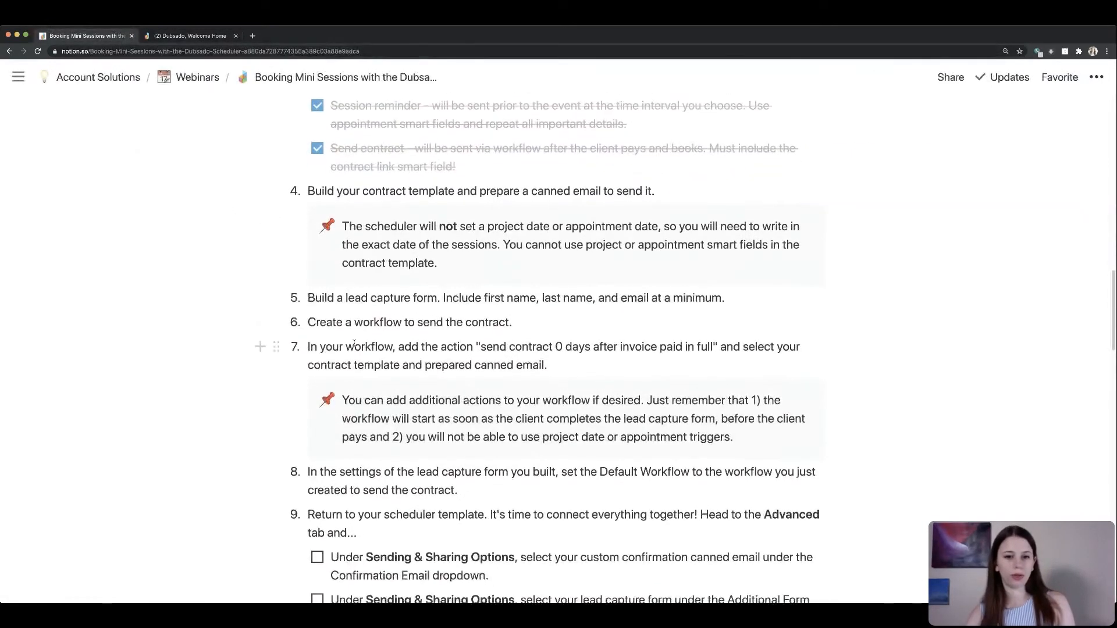
pyautogui.scroll(-1, 353, 344)
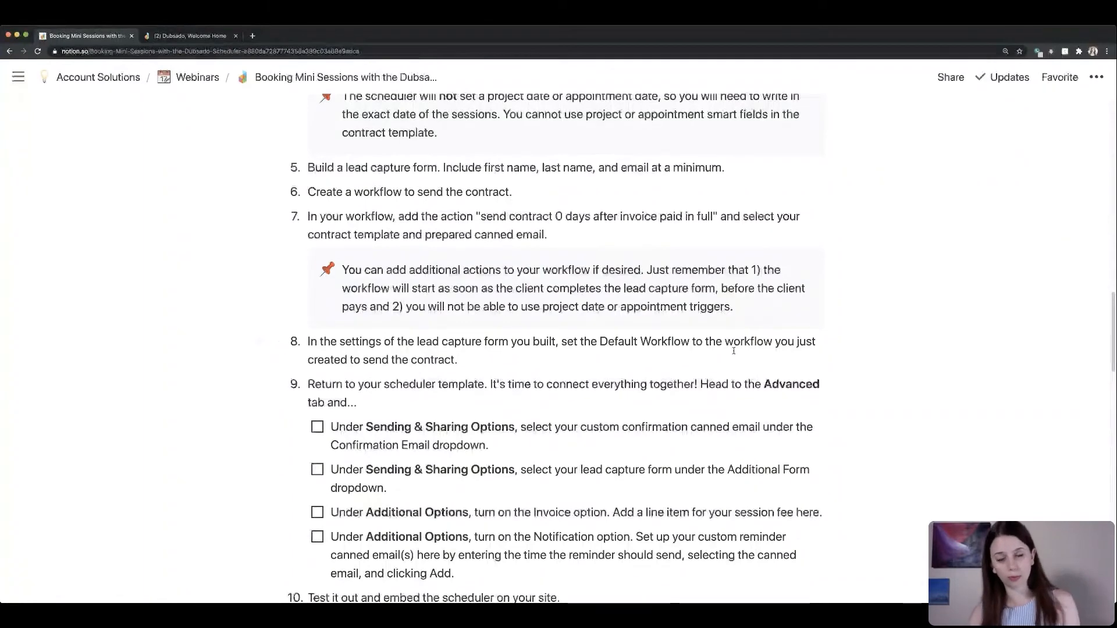
pyautogui.click(219, 39)
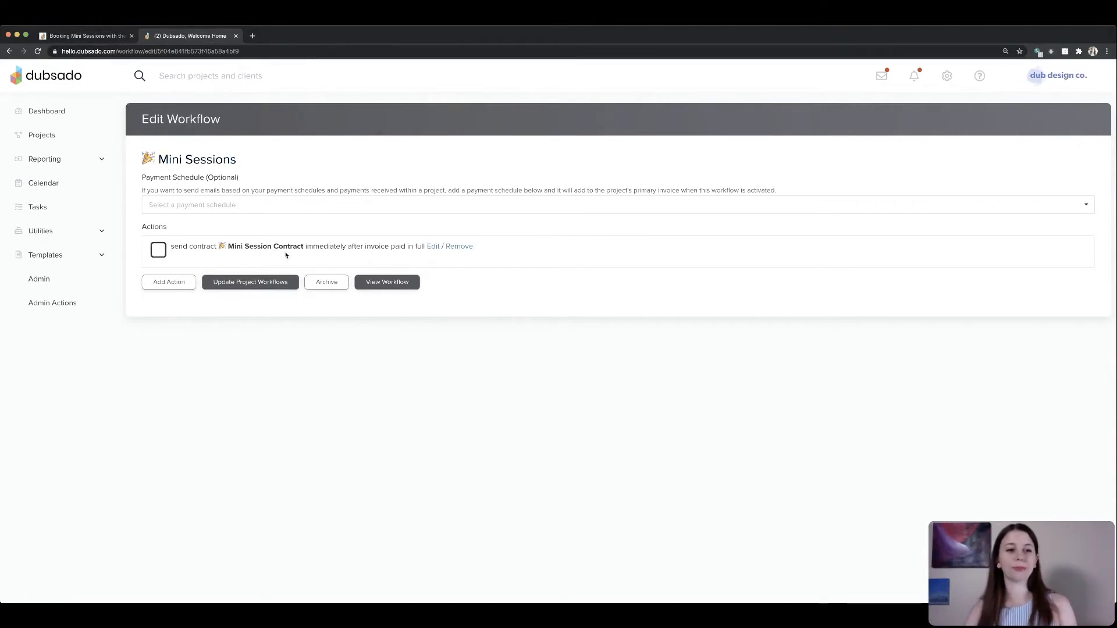
# - Reopen the send-contract action, try the after an appointment is scheduled trigger, and revert to after invoice paid in full
pyautogui.click(433, 247)
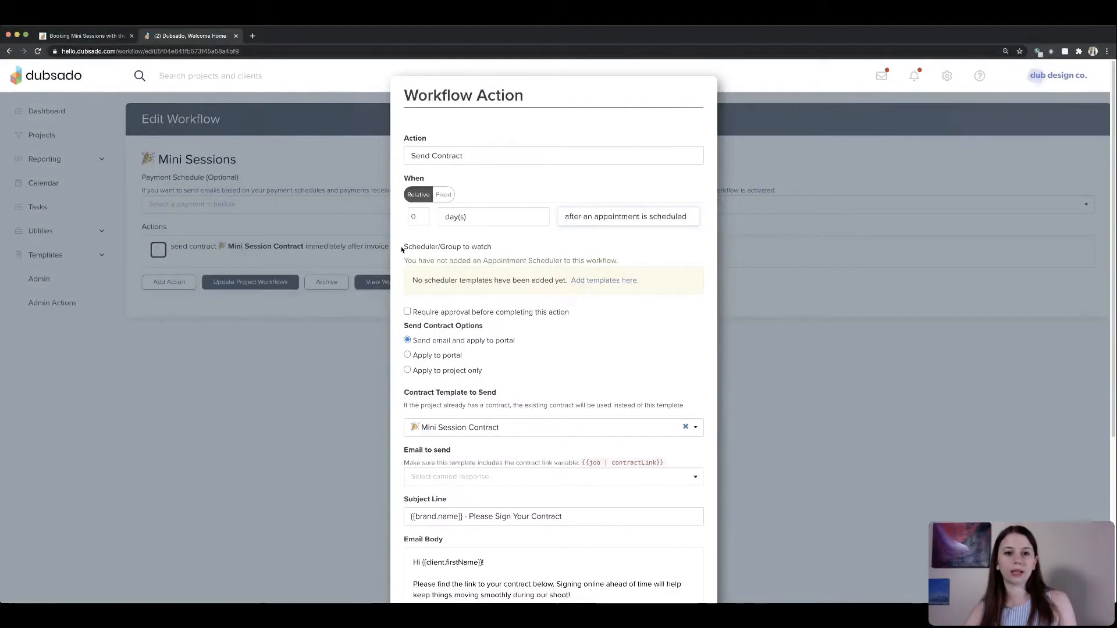
pyautogui.moveTo(401, 246); pyautogui.dragTo(659, 272)
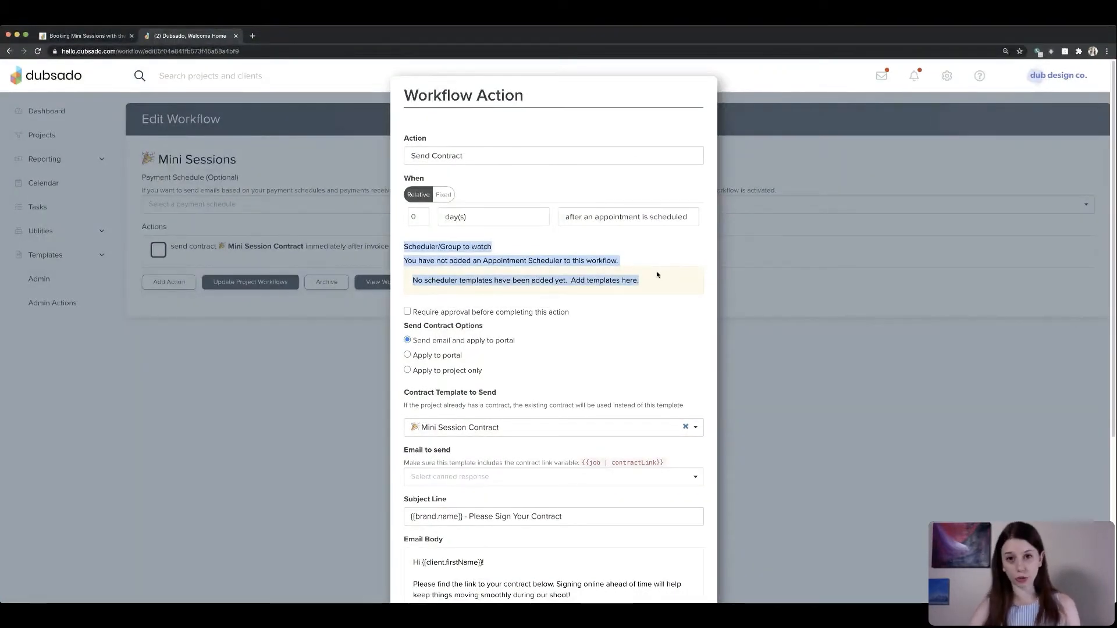
pyautogui.click(648, 262)
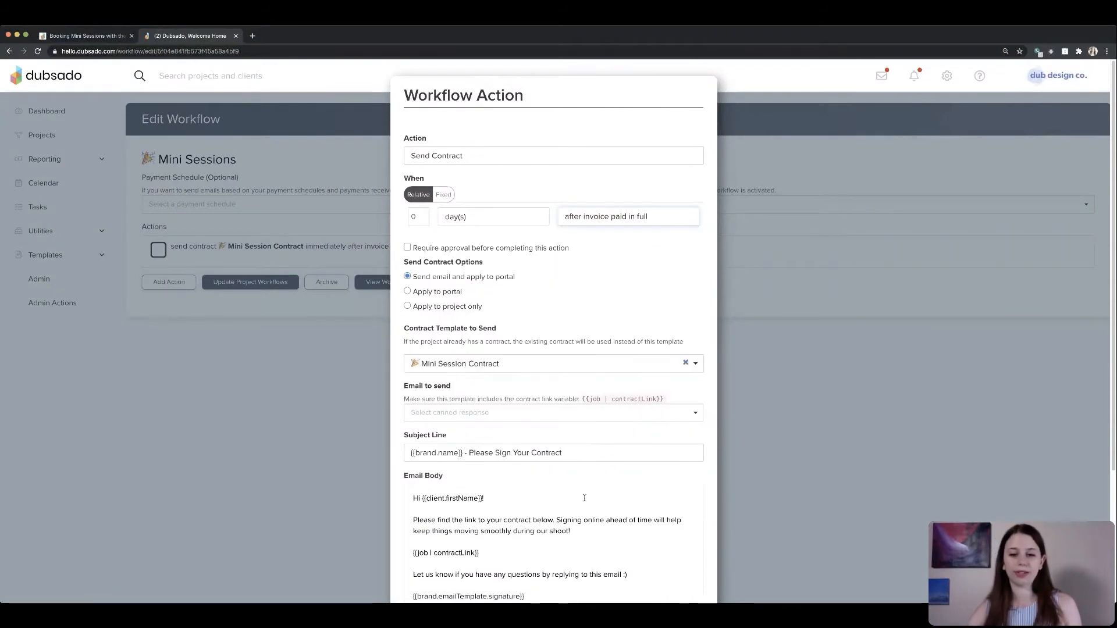
pyautogui.scroll(-1, 688, 550)
pyautogui.scroll(-5, 688, 550)
pyautogui.click(679, 569)
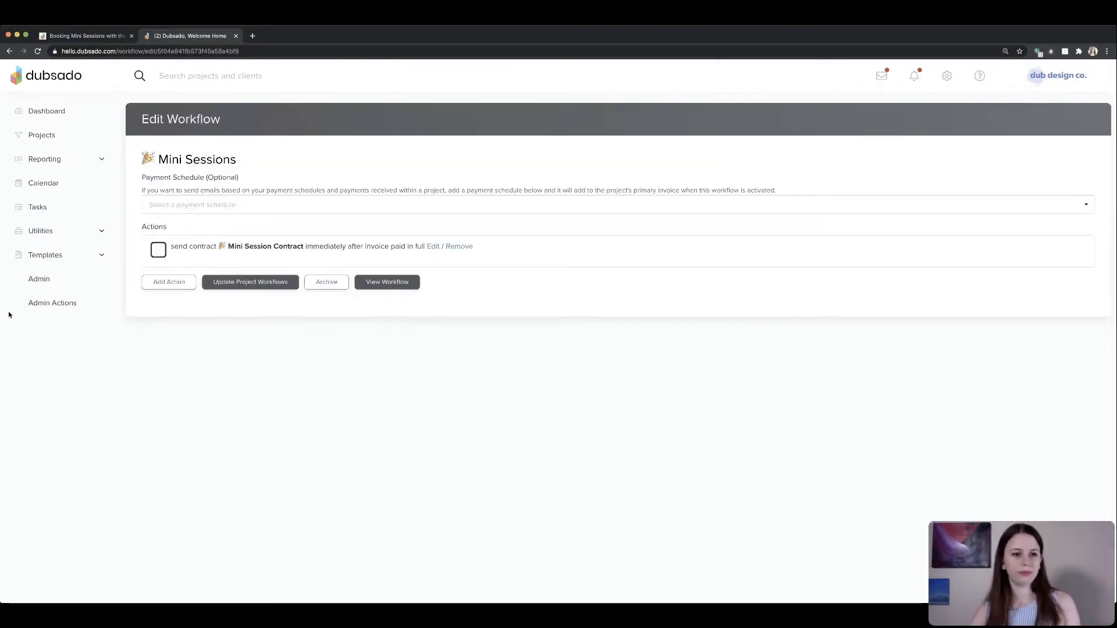
# - Set the Mini Session Booking lead capture form's default workflow to Mini Sessions and save the form
pyautogui.click(69, 257)
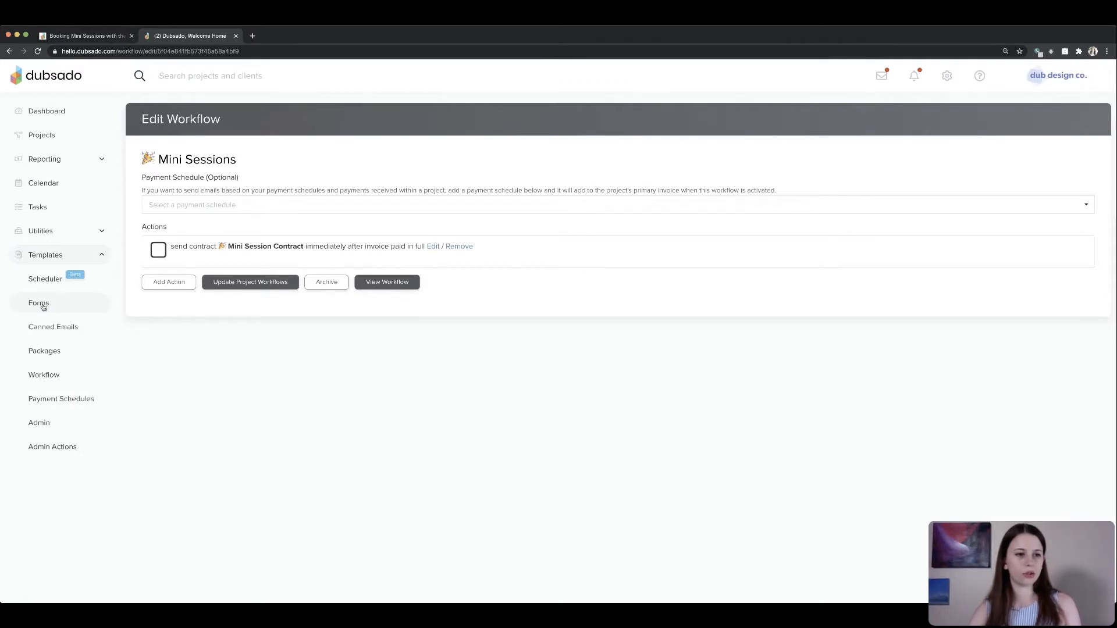
pyautogui.click(43, 305)
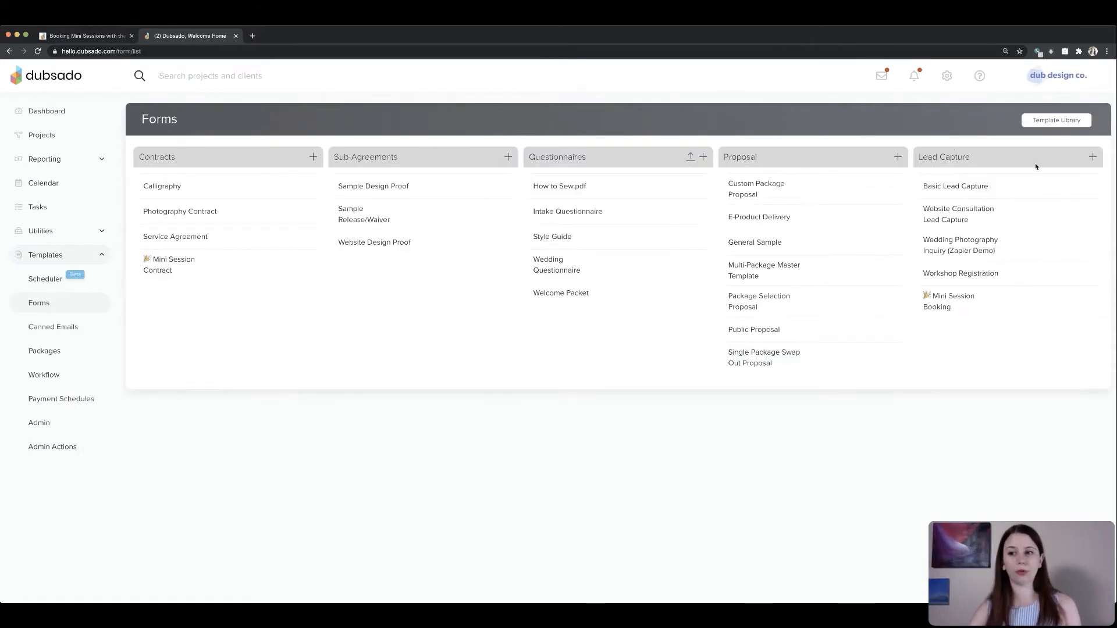
pyautogui.click(951, 302)
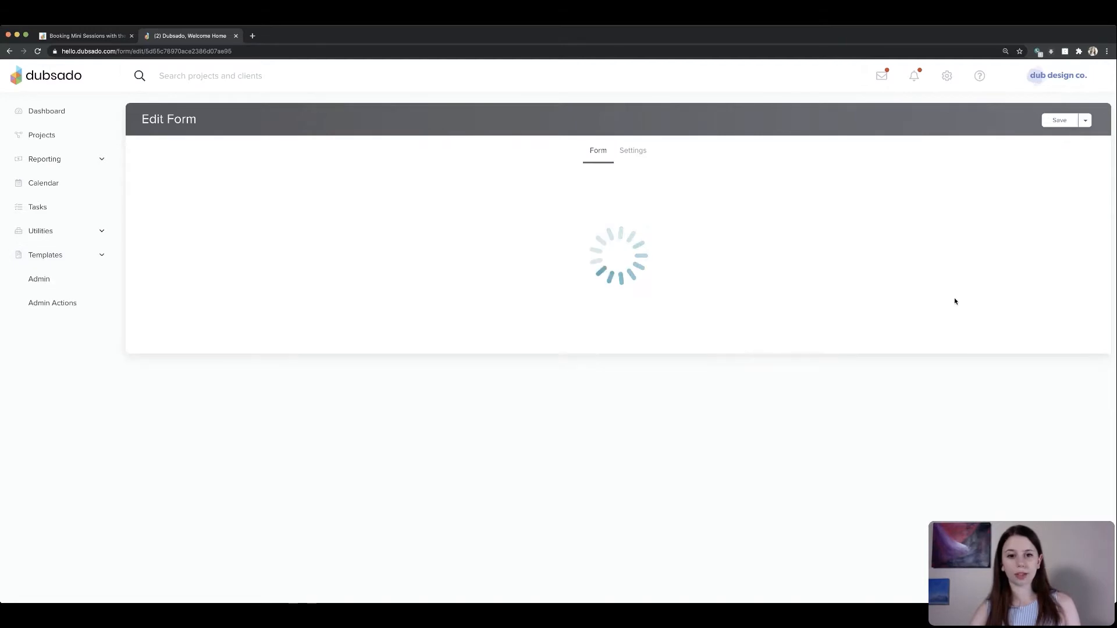
pyautogui.click(633, 152)
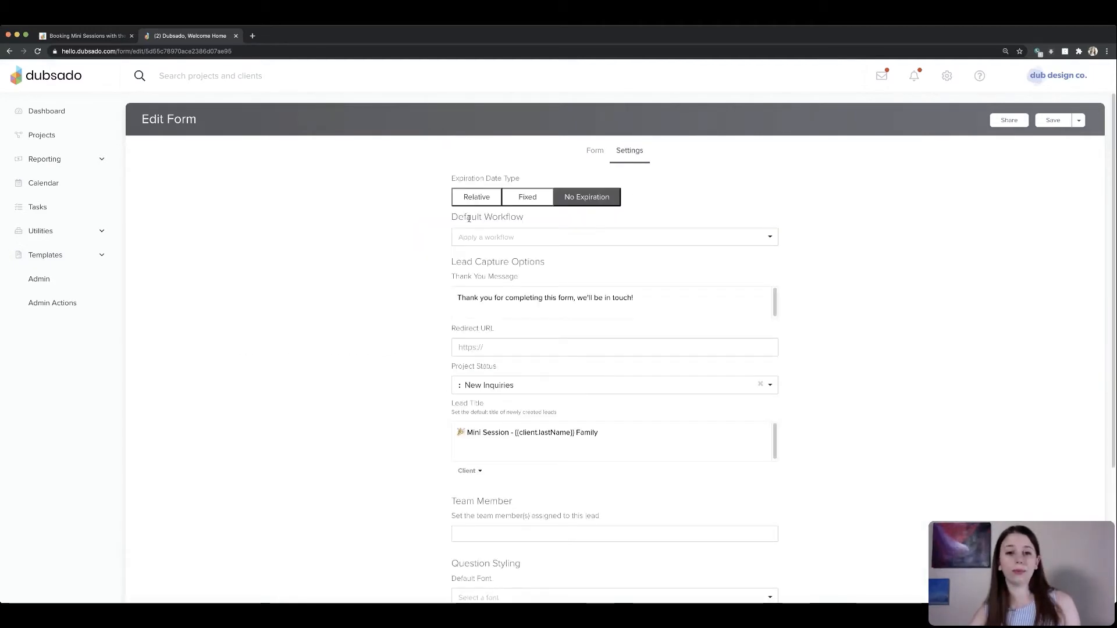
pyautogui.tripleClick(532, 217)
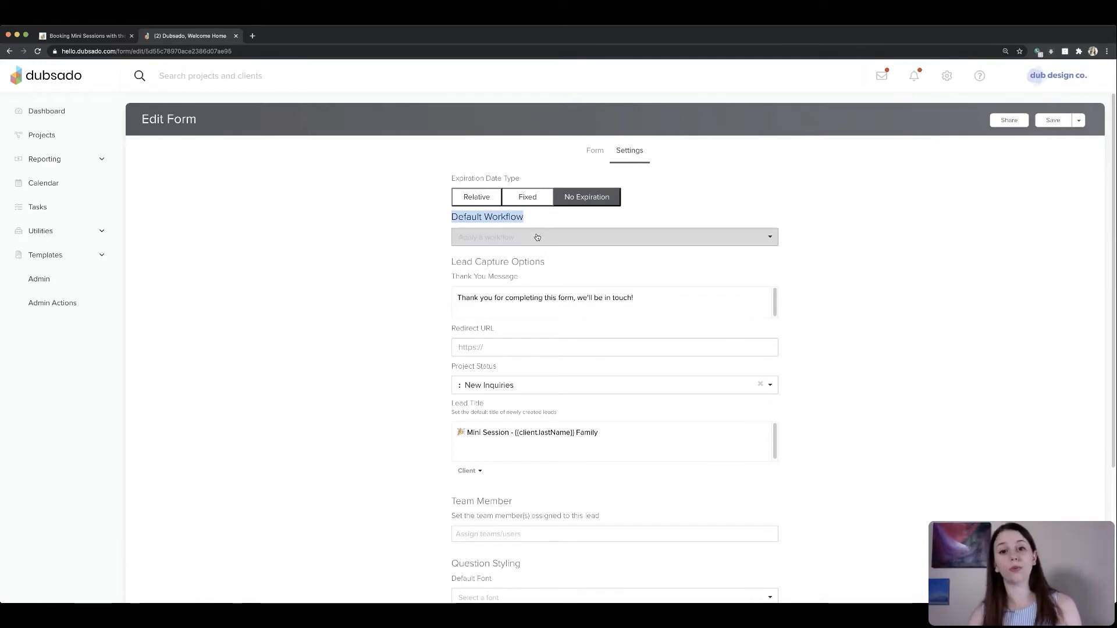
pyautogui.click(538, 237)
pyautogui.write('mini')
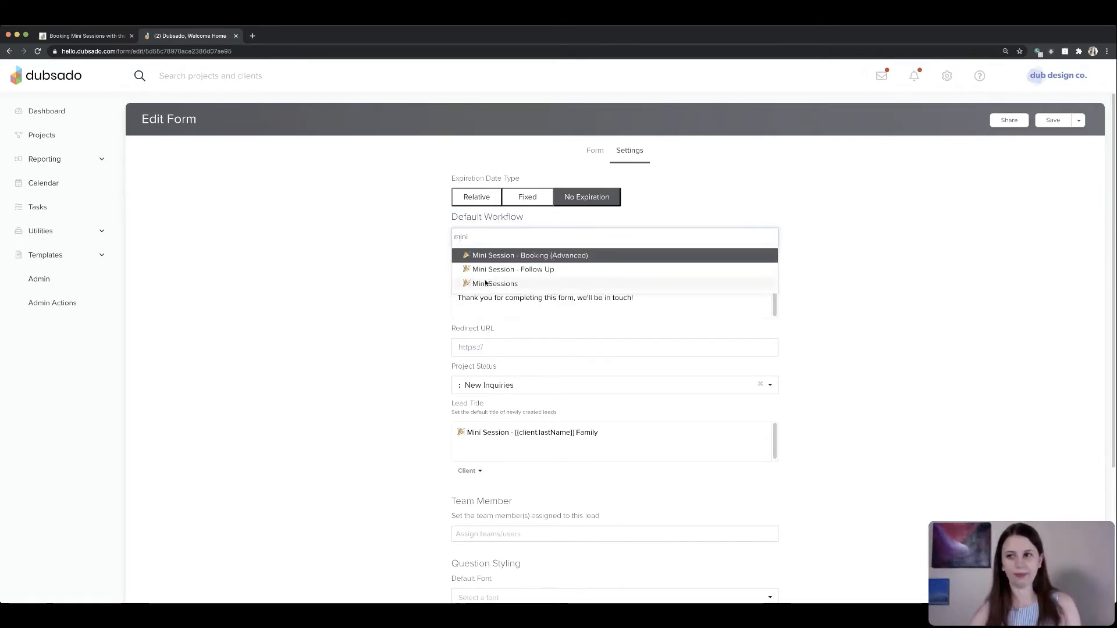
pyautogui.click(485, 283)
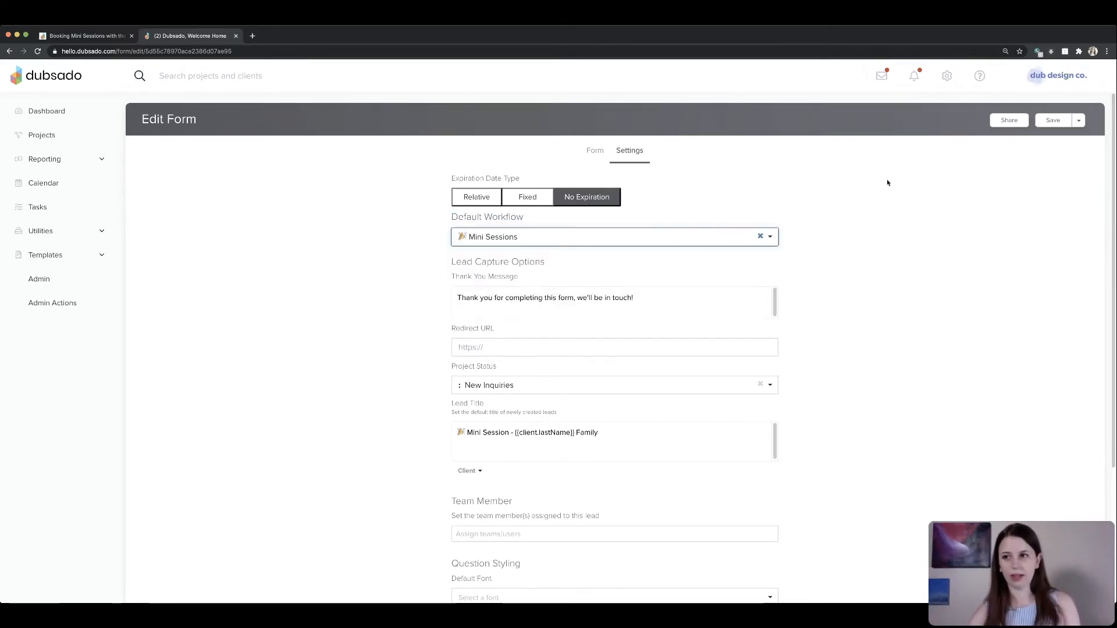
pyautogui.click(1059, 121)
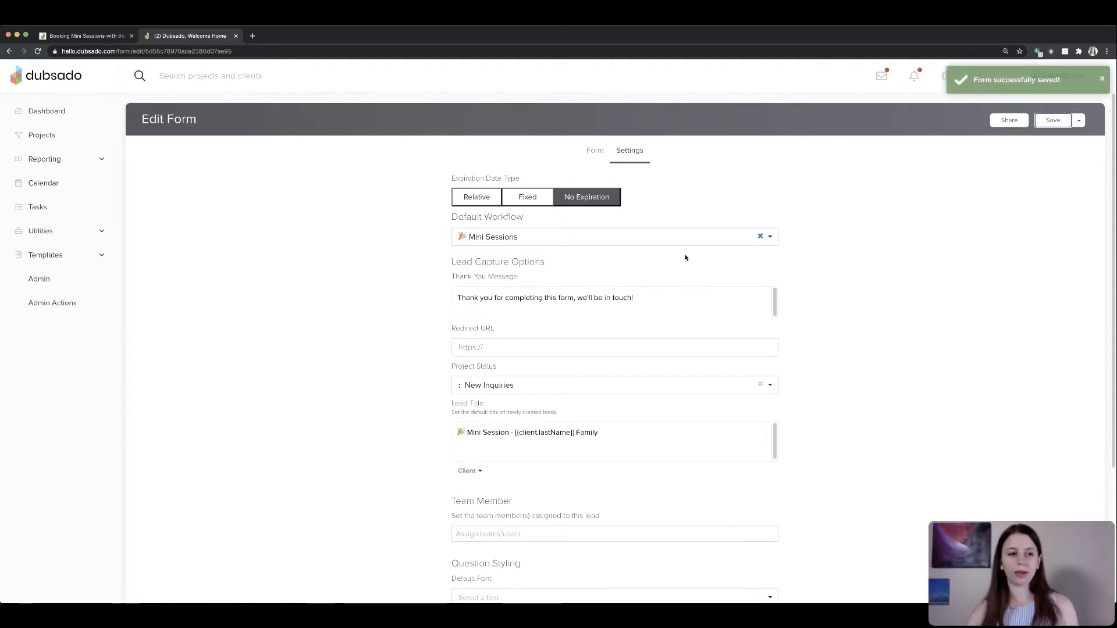
# - Open the Mini Sessions scheduler's advanced settings and set its confirmation email to Mini Sessions - Confirmation
pyautogui.click(90, 255)
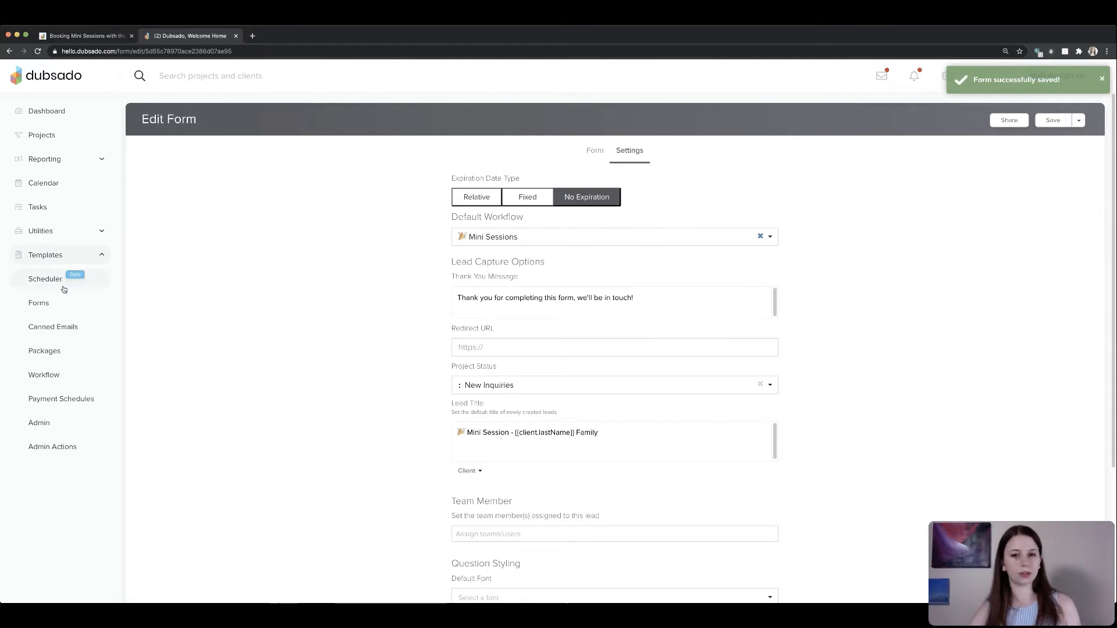
pyautogui.click(46, 279)
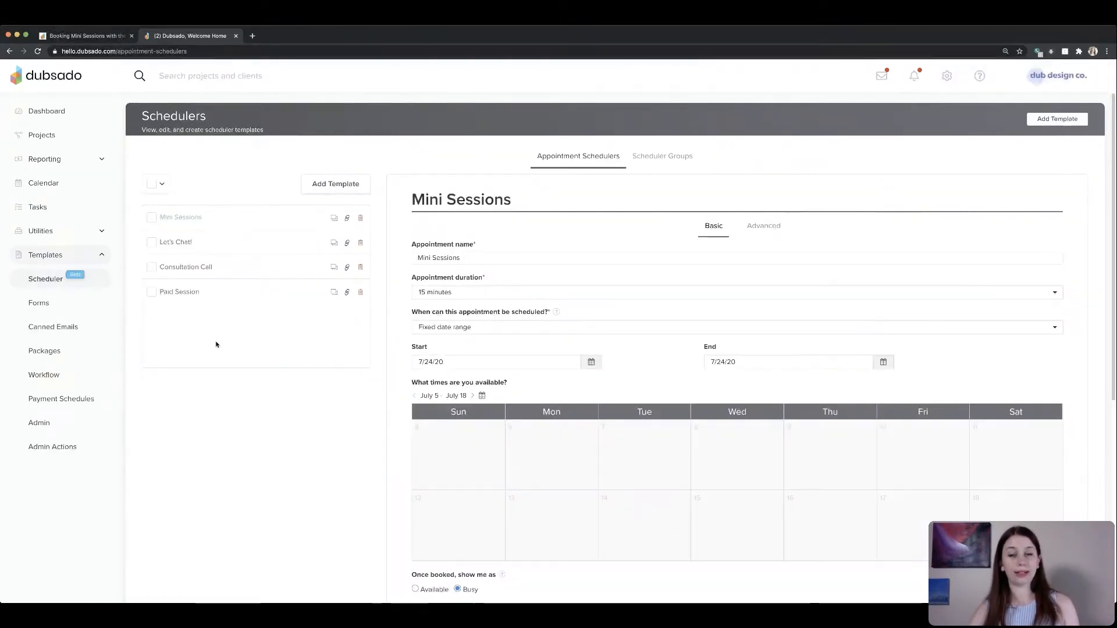
pyautogui.click(764, 227)
pyautogui.scroll(-4, 737, 322)
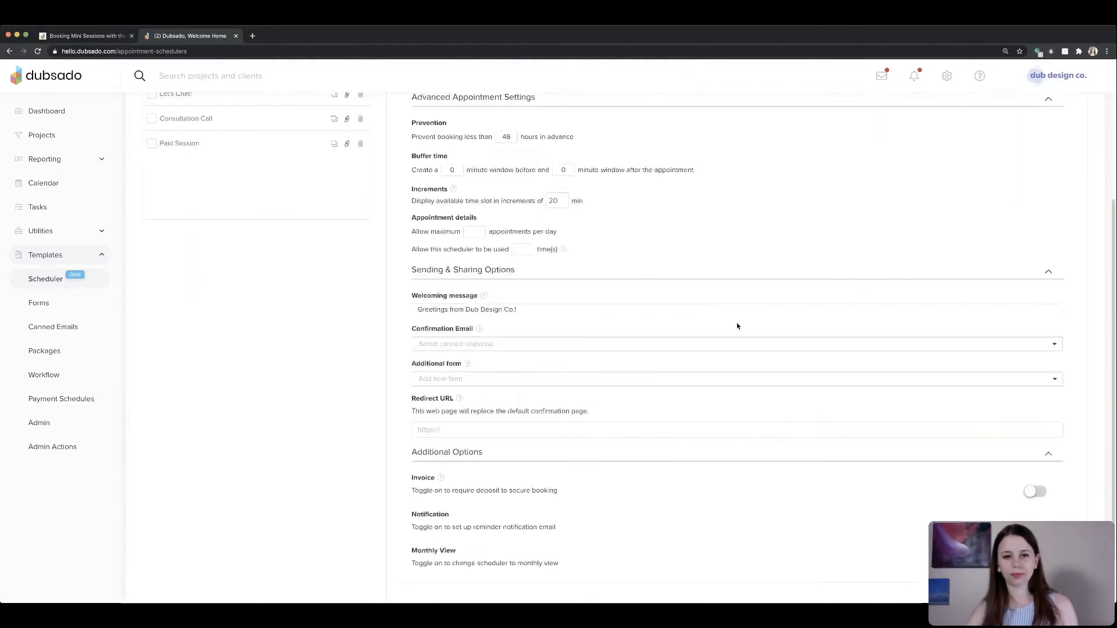
pyautogui.moveTo(413, 275); pyautogui.dragTo(480, 270)
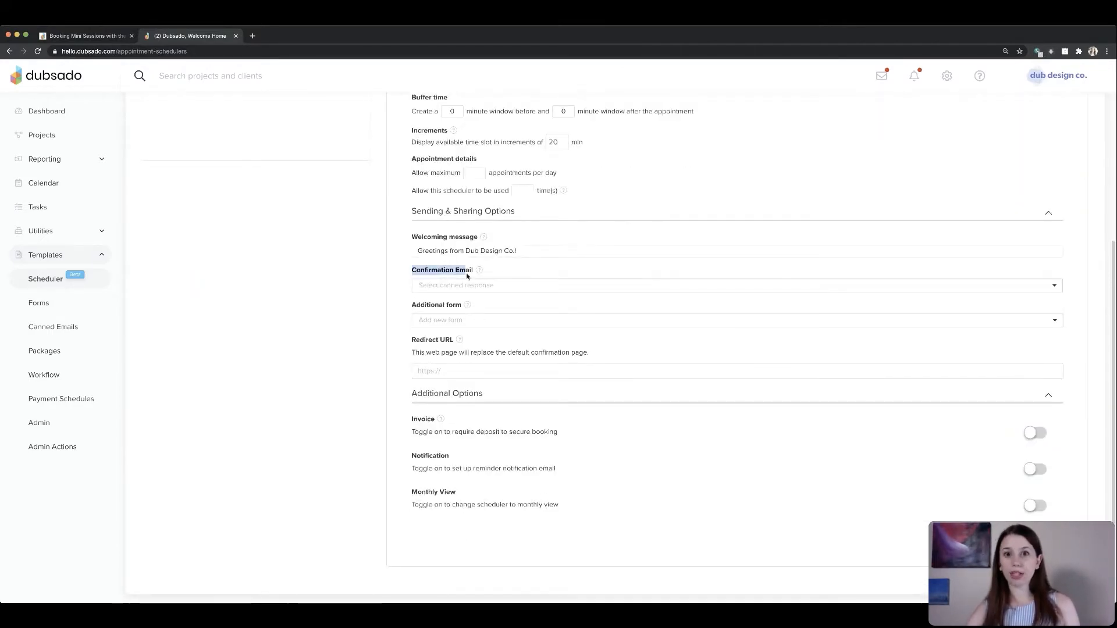
pyautogui.click(464, 285)
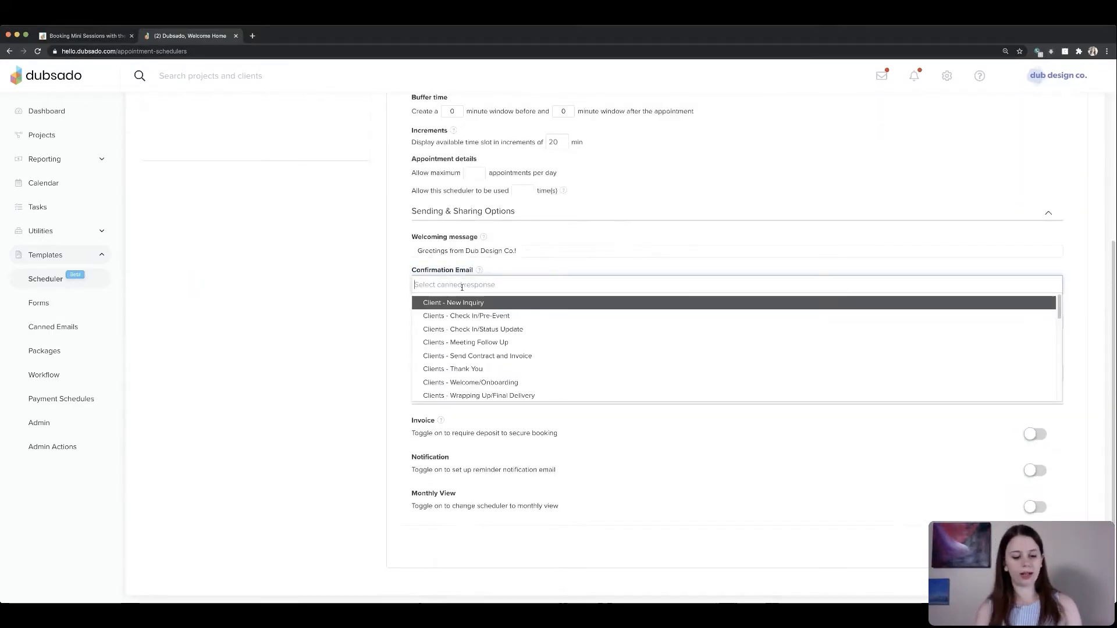
pyautogui.write('mini')
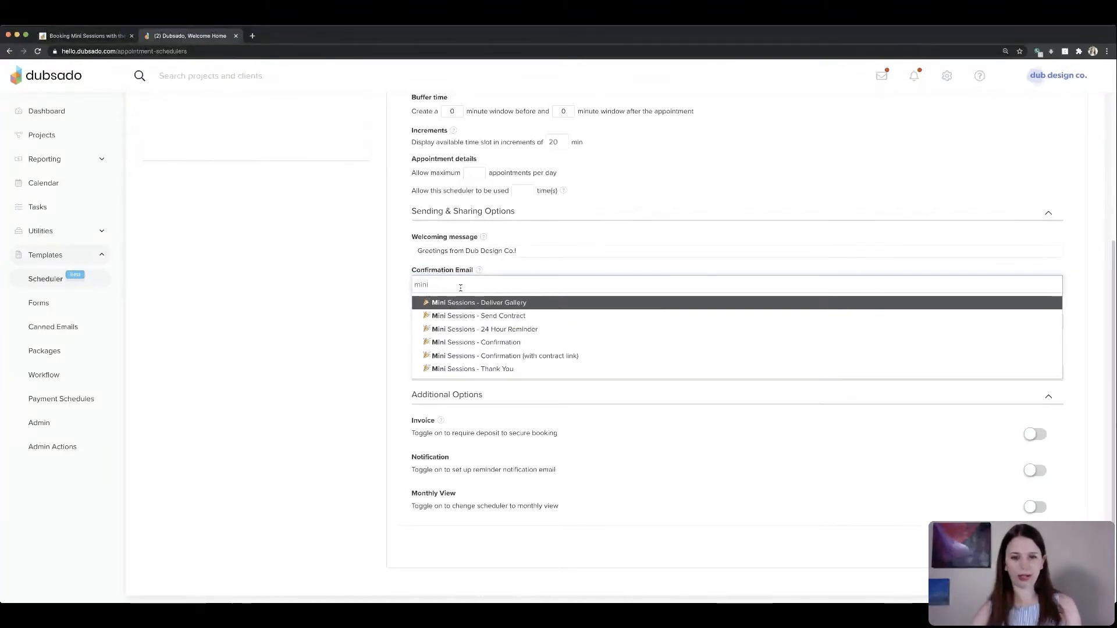
pyautogui.click(468, 342)
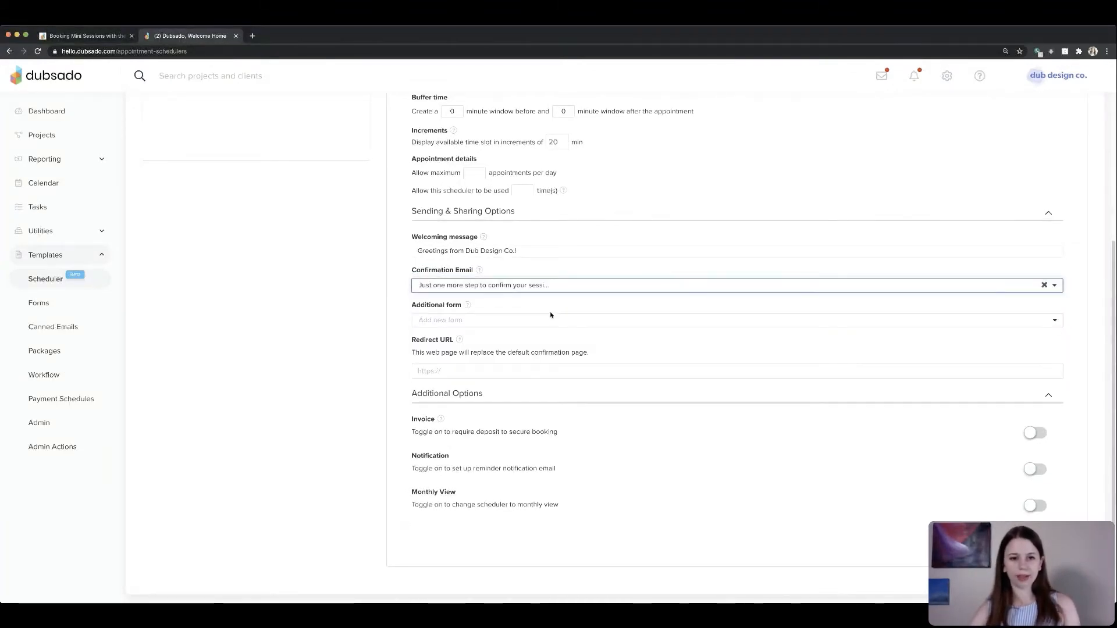
# - Set the scheduler's additional form to the Mini Session Booking lead capture form
pyautogui.moveTo(410, 305); pyautogui.dragTo(497, 305)
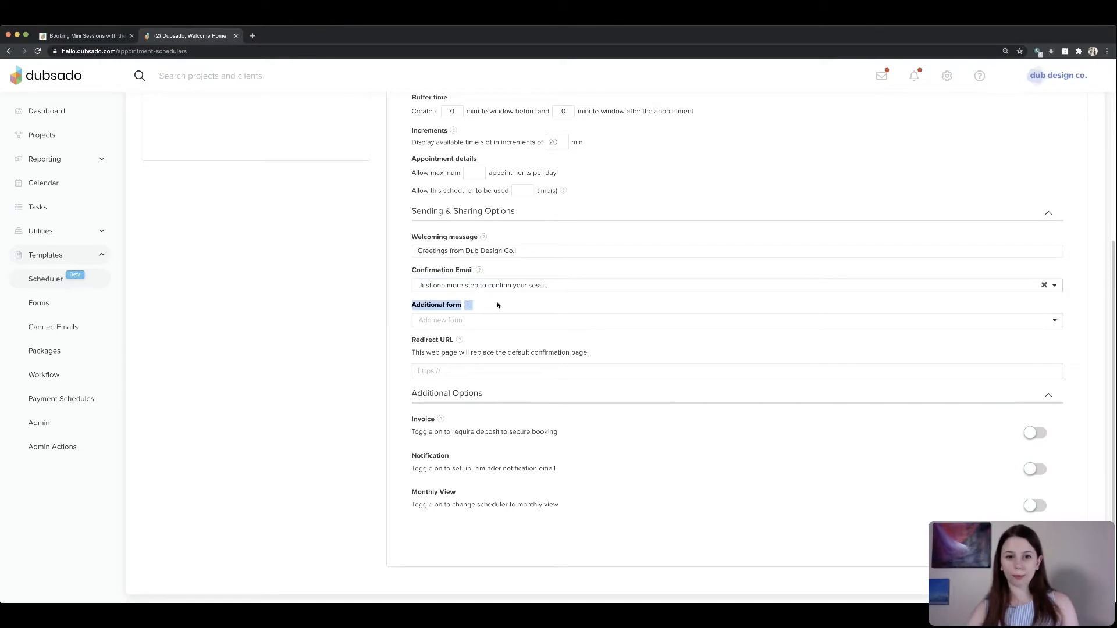
pyautogui.click(485, 321)
pyautogui.write('mini')
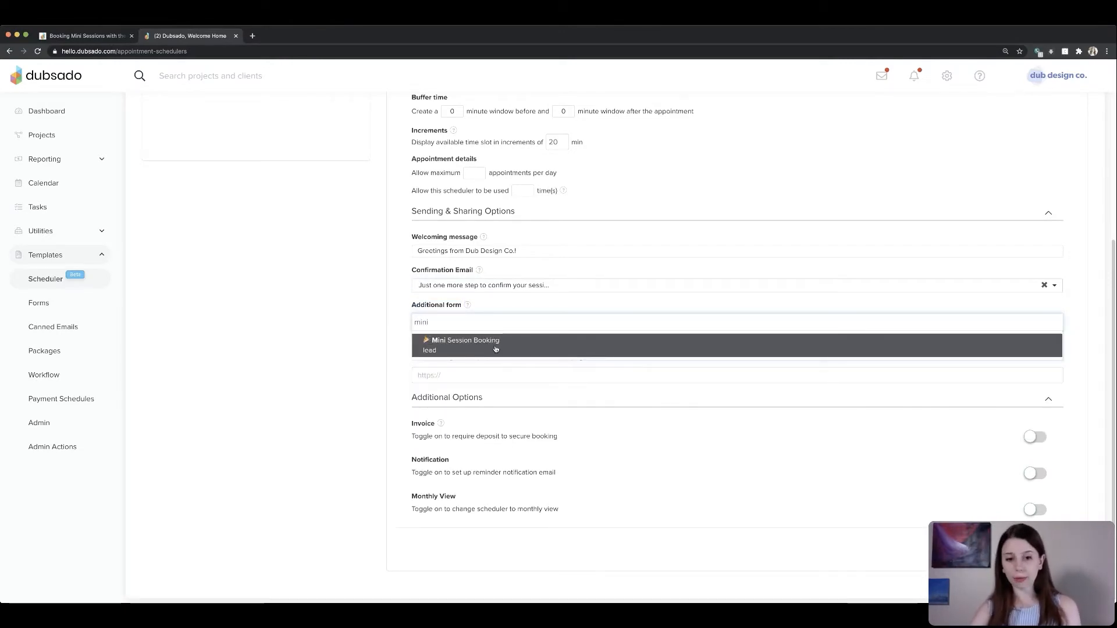
pyautogui.click(493, 349)
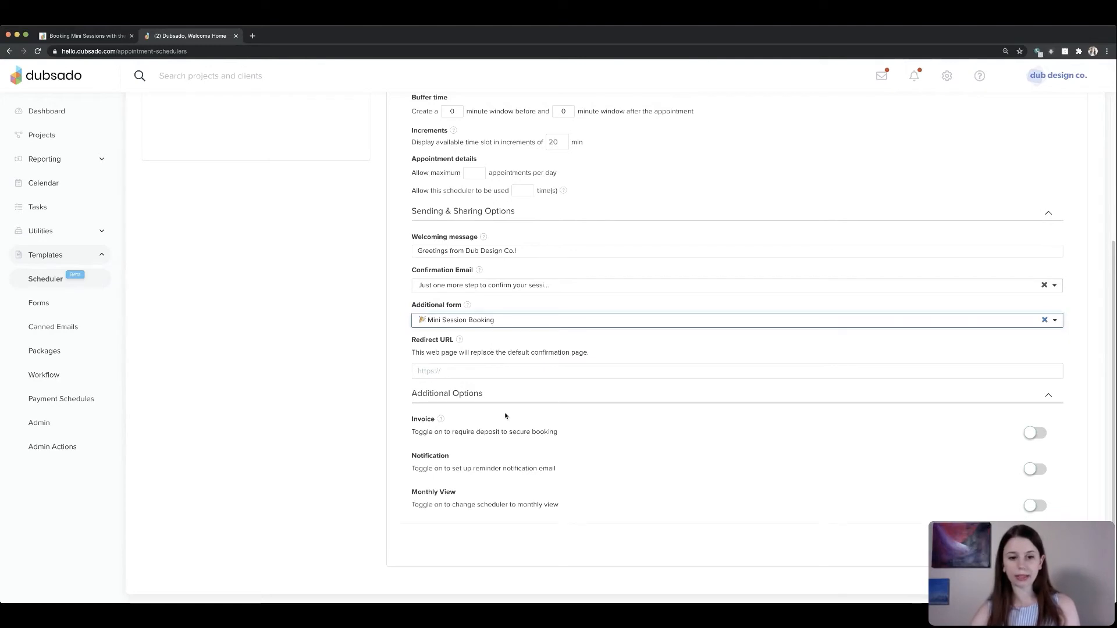
# - Turn on the required invoice and add a Session Fee line item with quantity 1 at a price of 120
pyautogui.moveTo(414, 421); pyautogui.dragTo(579, 433)
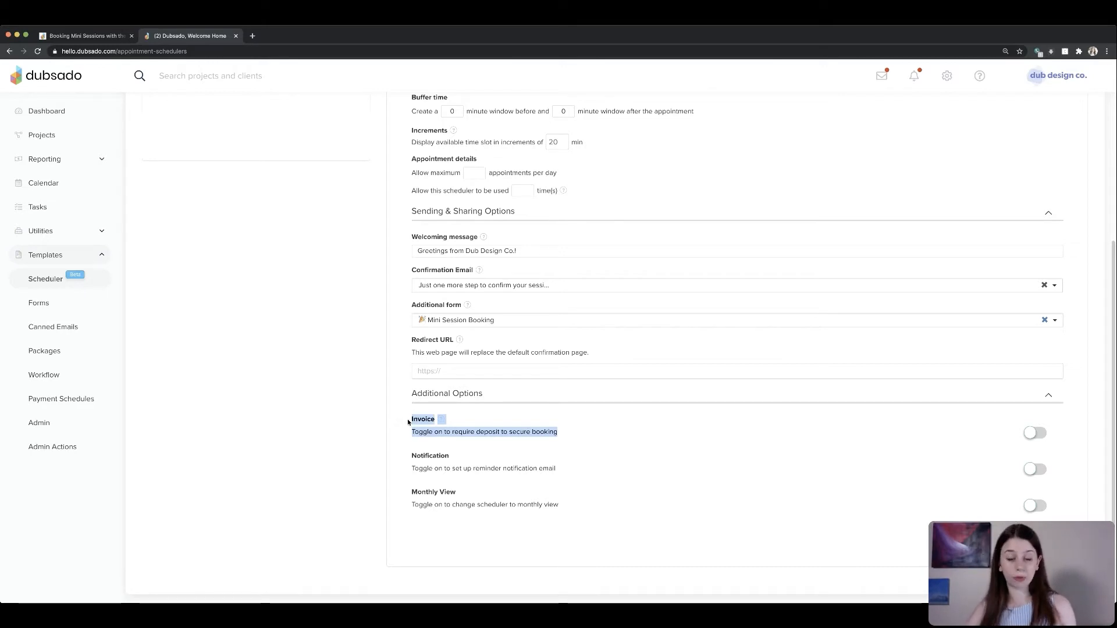
pyautogui.moveTo(412, 393); pyautogui.dragTo(502, 395)
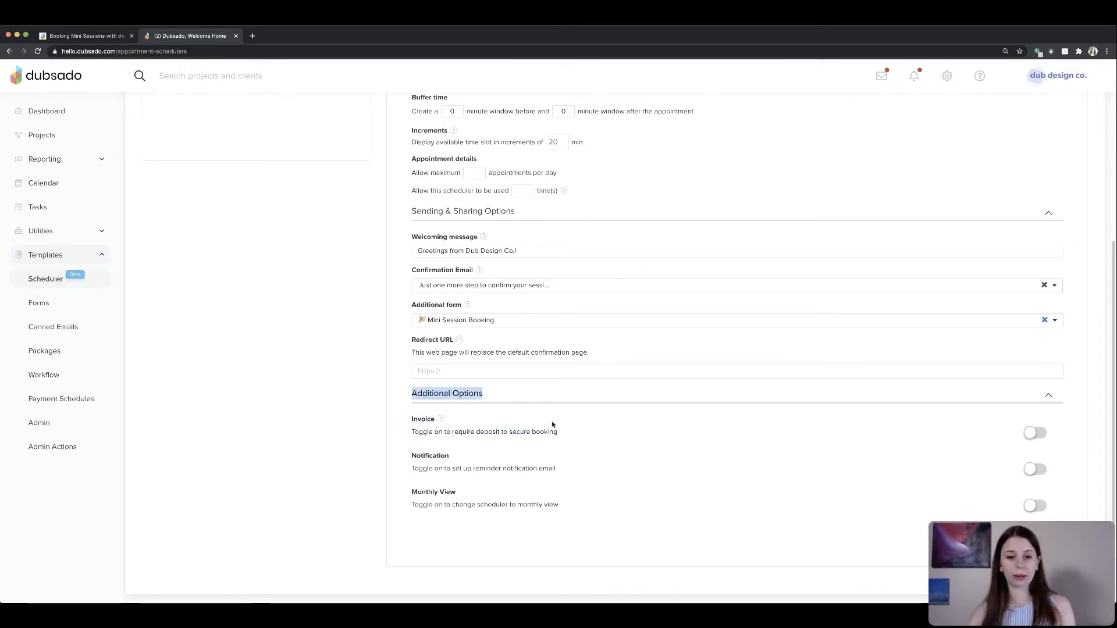
pyautogui.click(1031, 431)
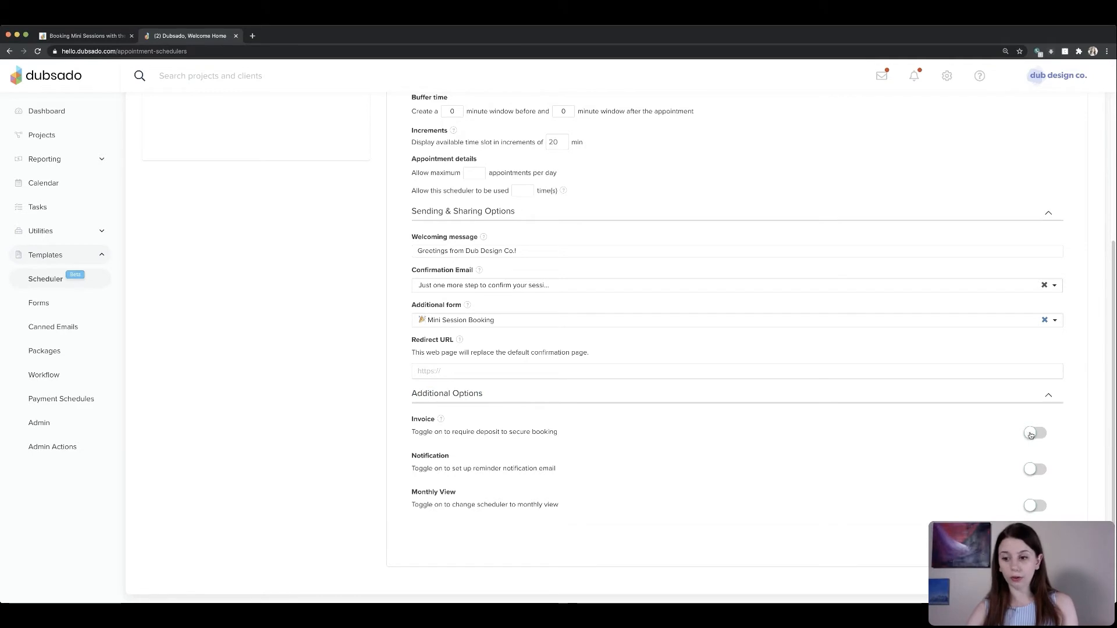
pyautogui.scroll(-2, 510, 470)
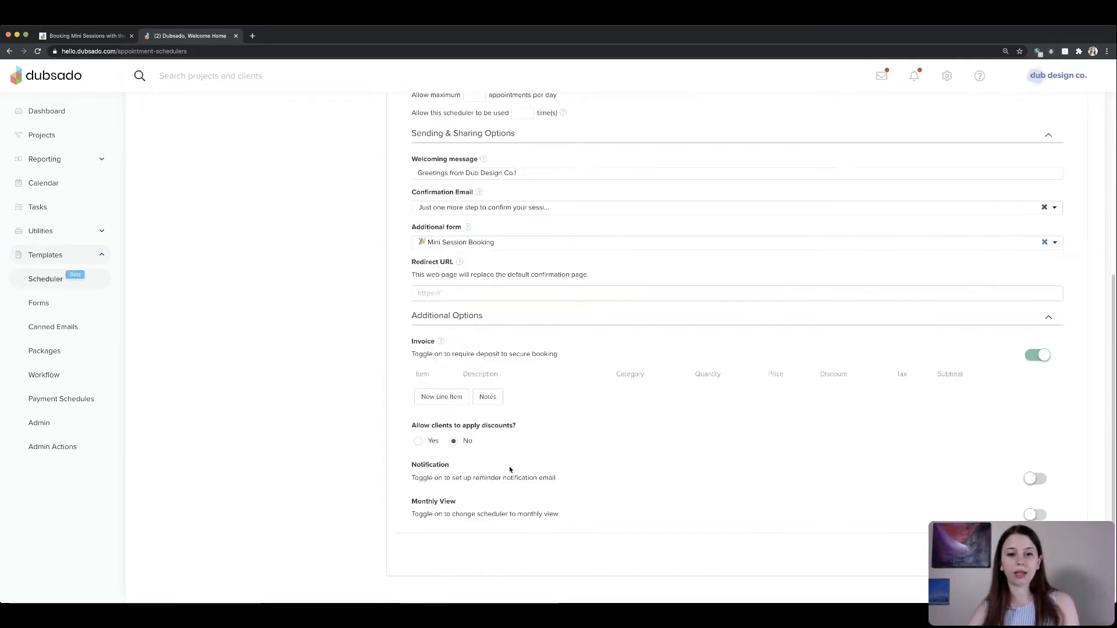
pyautogui.click(438, 399)
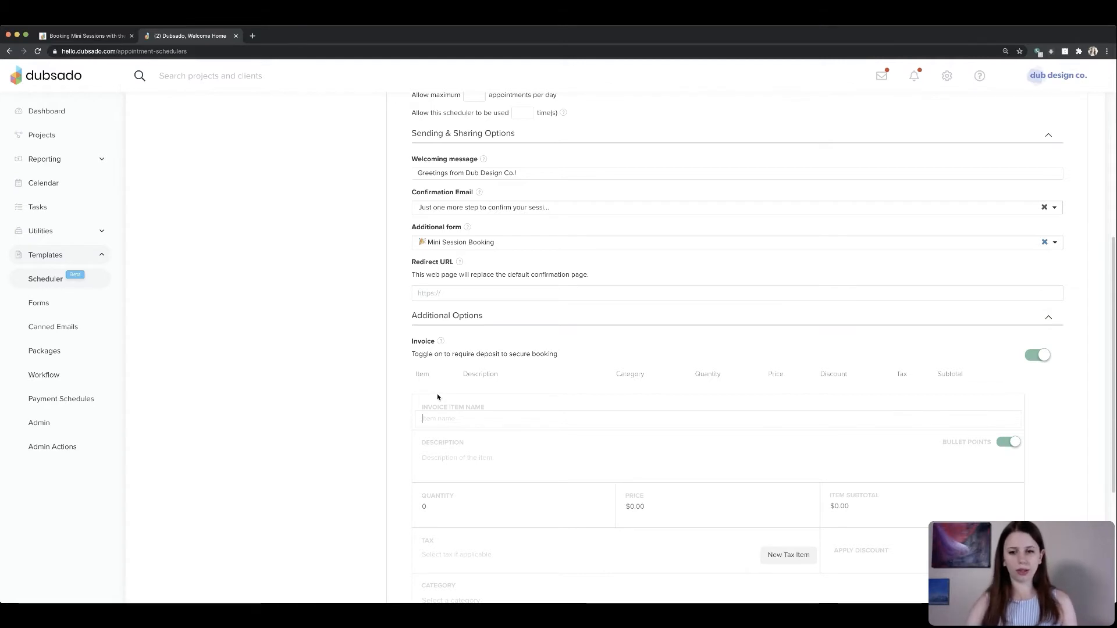
pyautogui.scroll(-2, 438, 393)
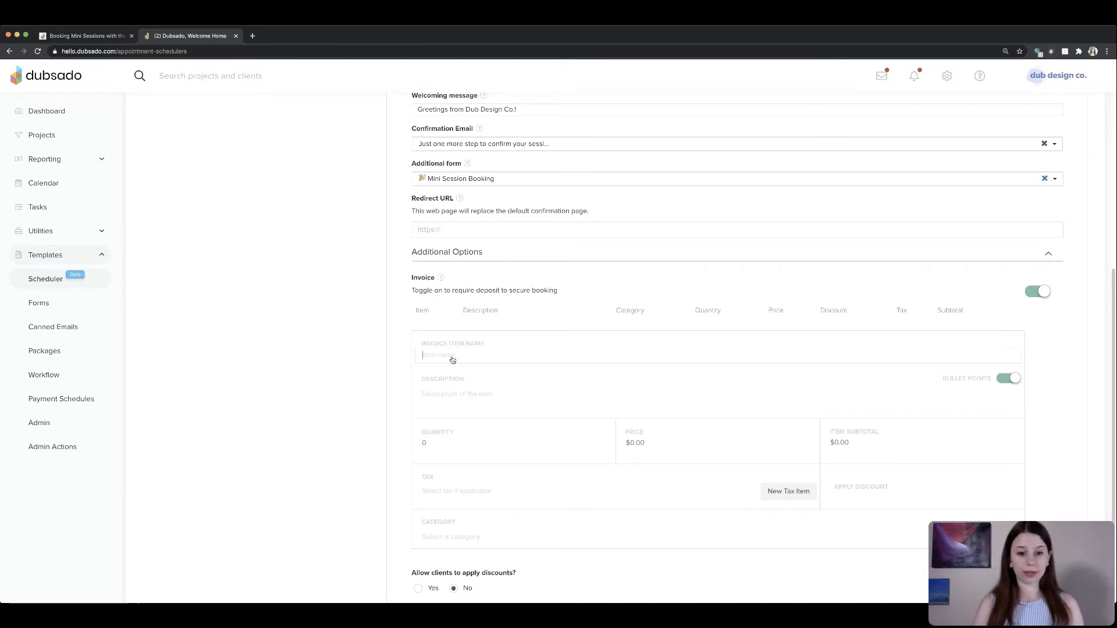
pyautogui.write('sion')
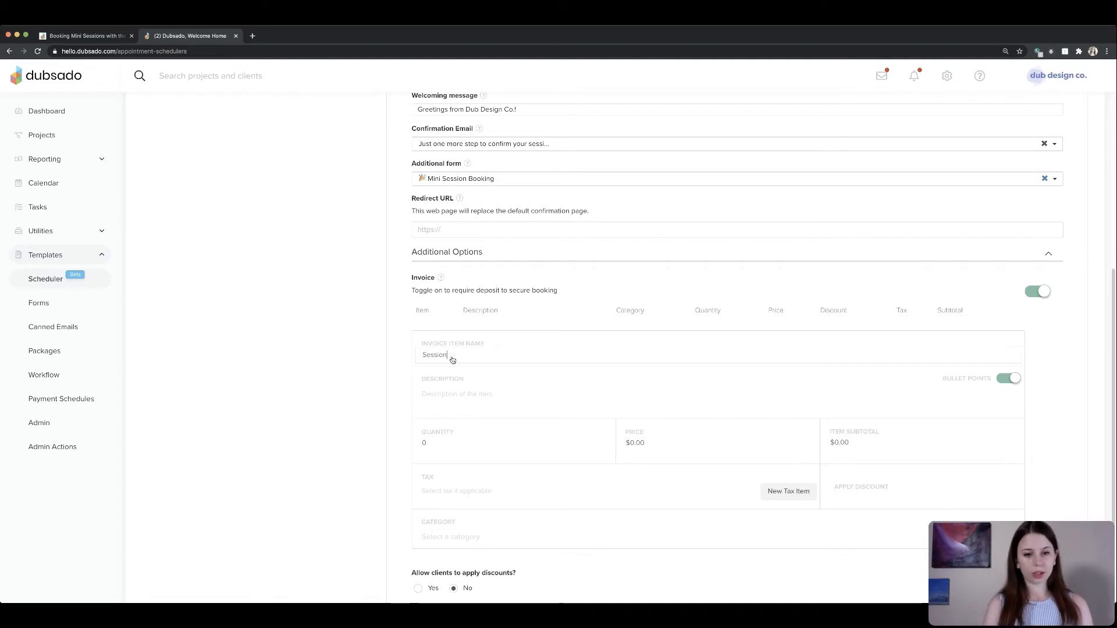
pyautogui.write(' Fee')
pyautogui.press('Tab')
pyautogui.write('1')
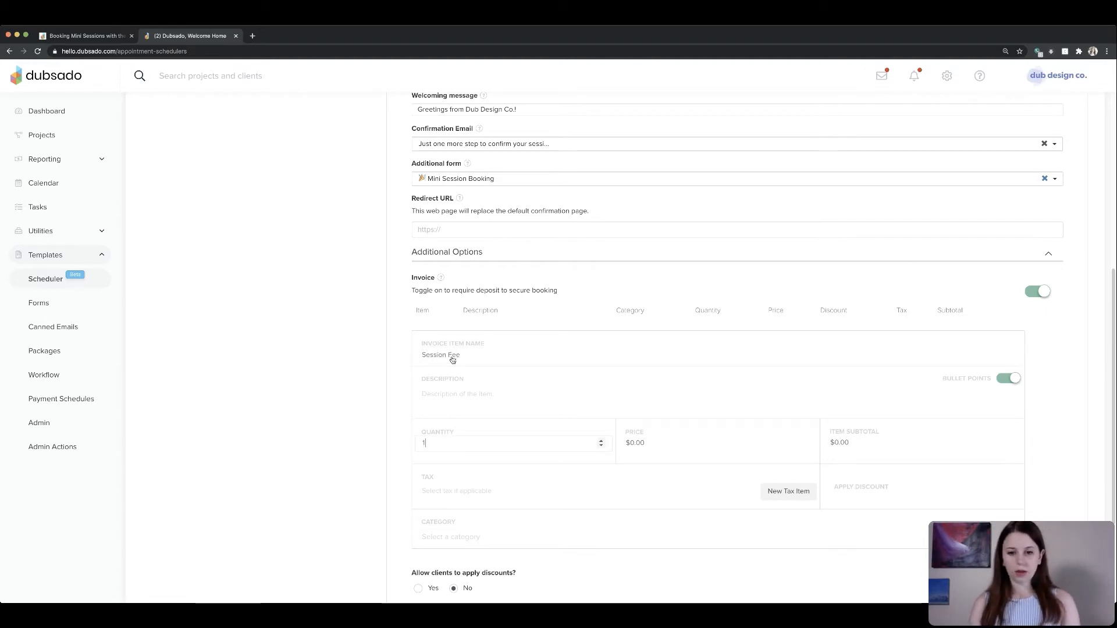
pyautogui.press('Tab')
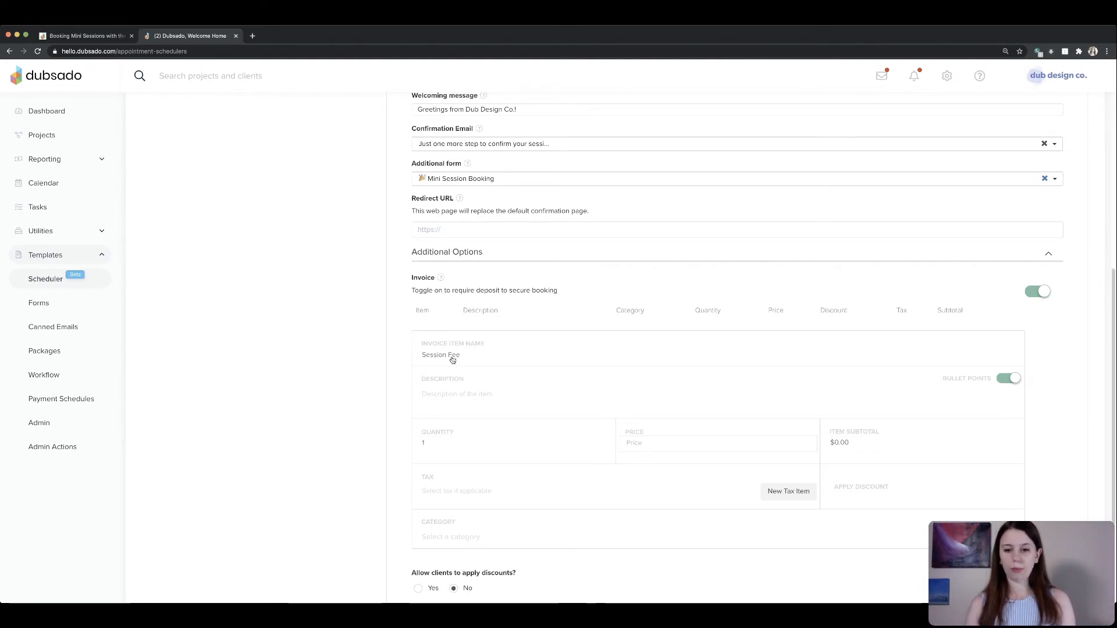
pyautogui.write('120')
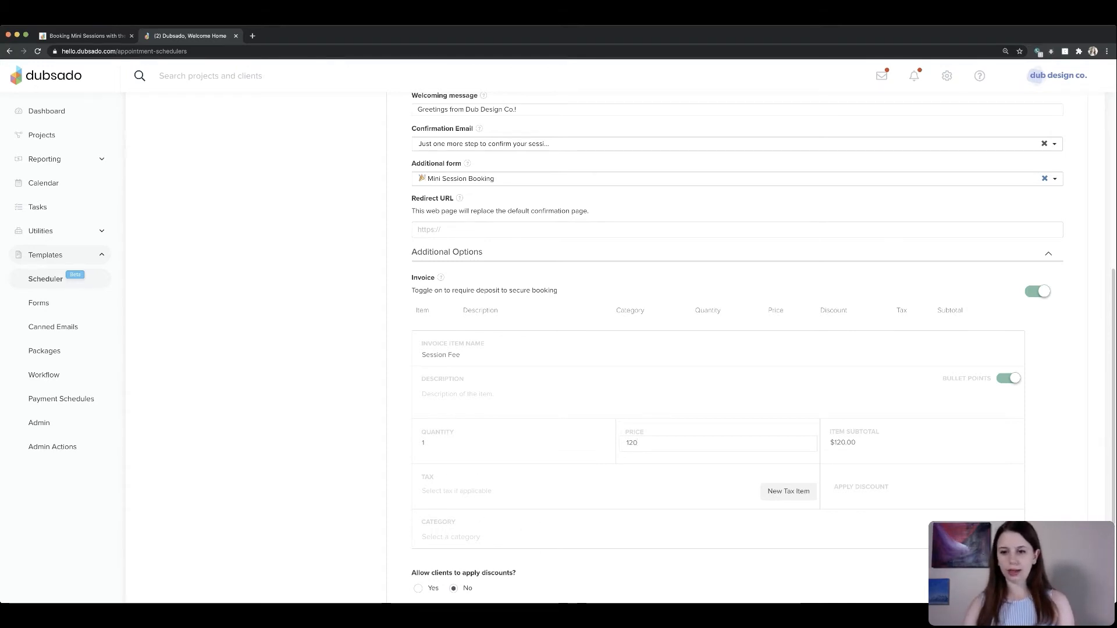
pyautogui.press('Return')
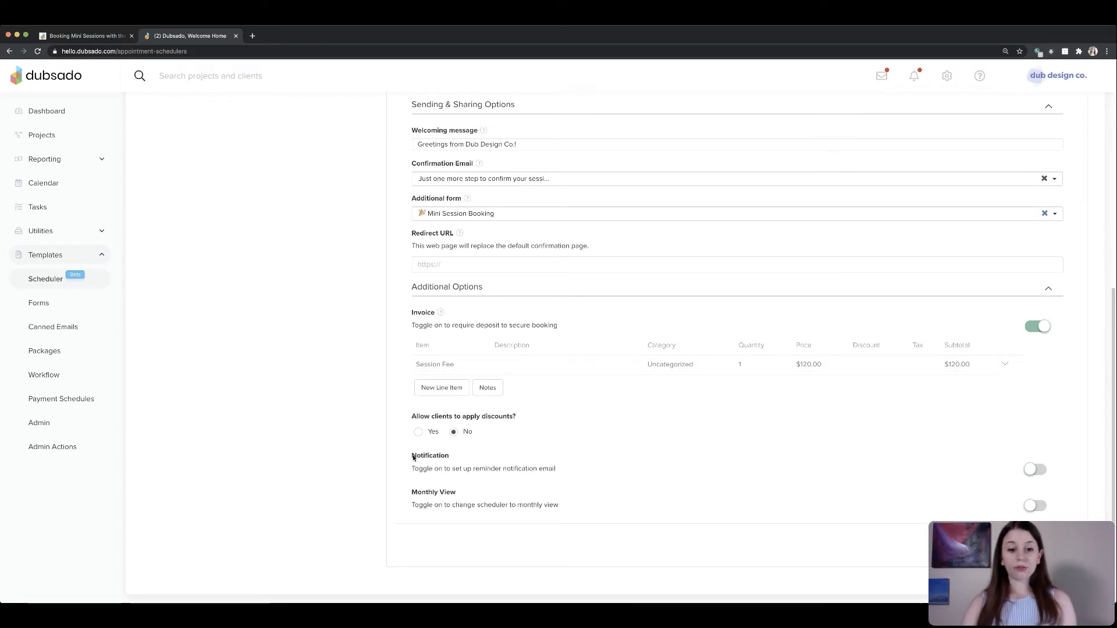
# - Turn on reminder notifications and add a reminder 24 hours prior using the Mini Sessions - See You Soon! email
pyautogui.moveTo(413, 458); pyautogui.dragTo(571, 469)
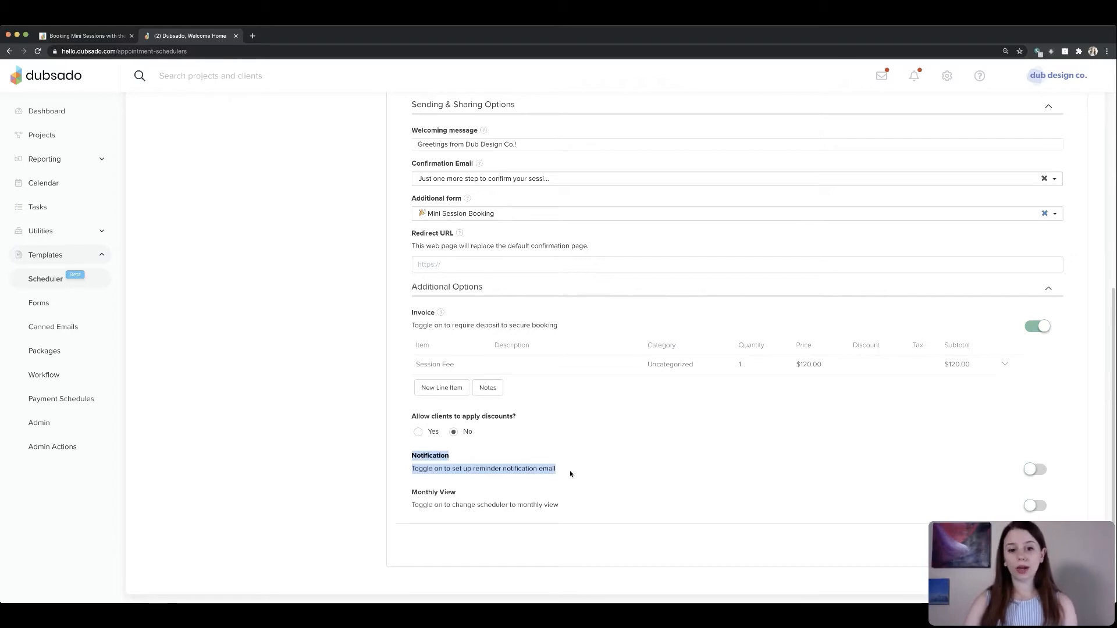
pyautogui.click(1035, 470)
pyautogui.scroll(-1, 732, 481)
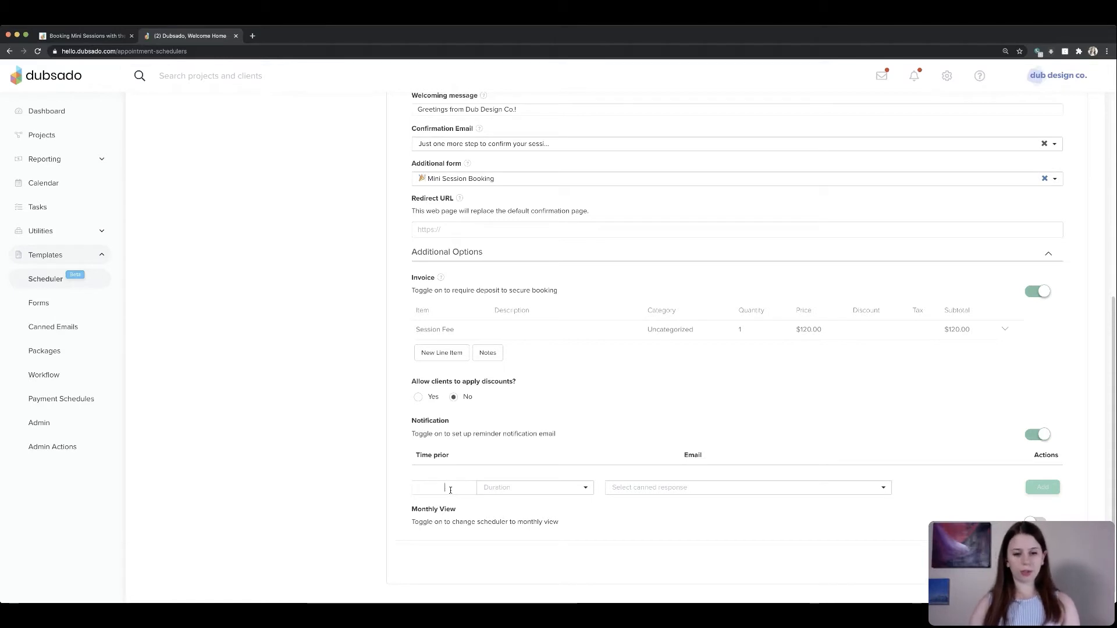
pyautogui.write('24')
pyautogui.click(512, 487)
pyautogui.click(505, 526)
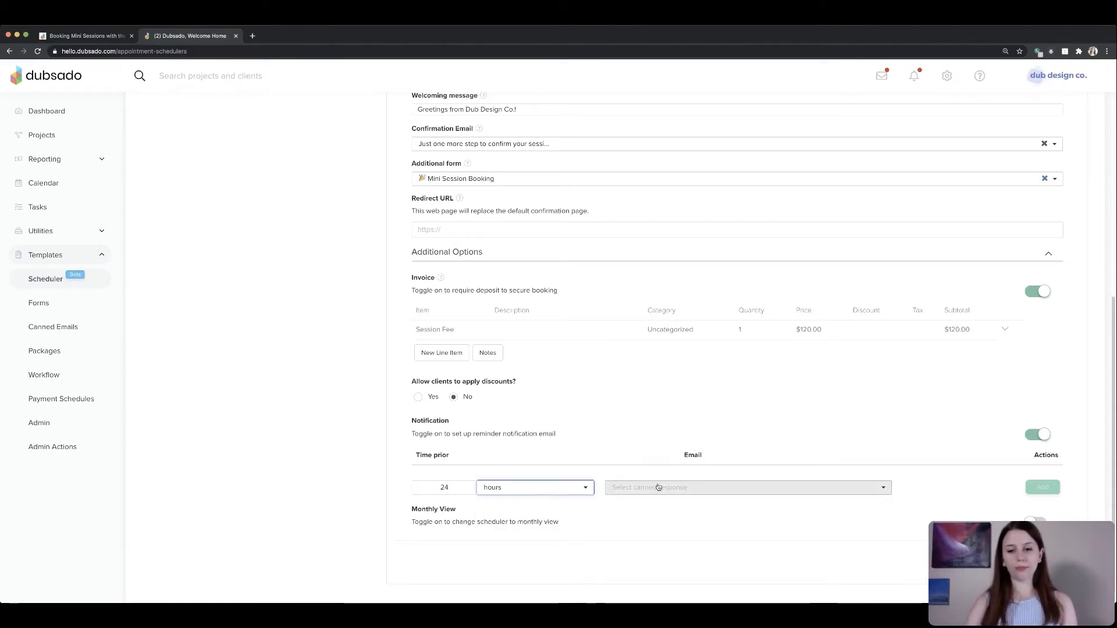
pyautogui.click(698, 489)
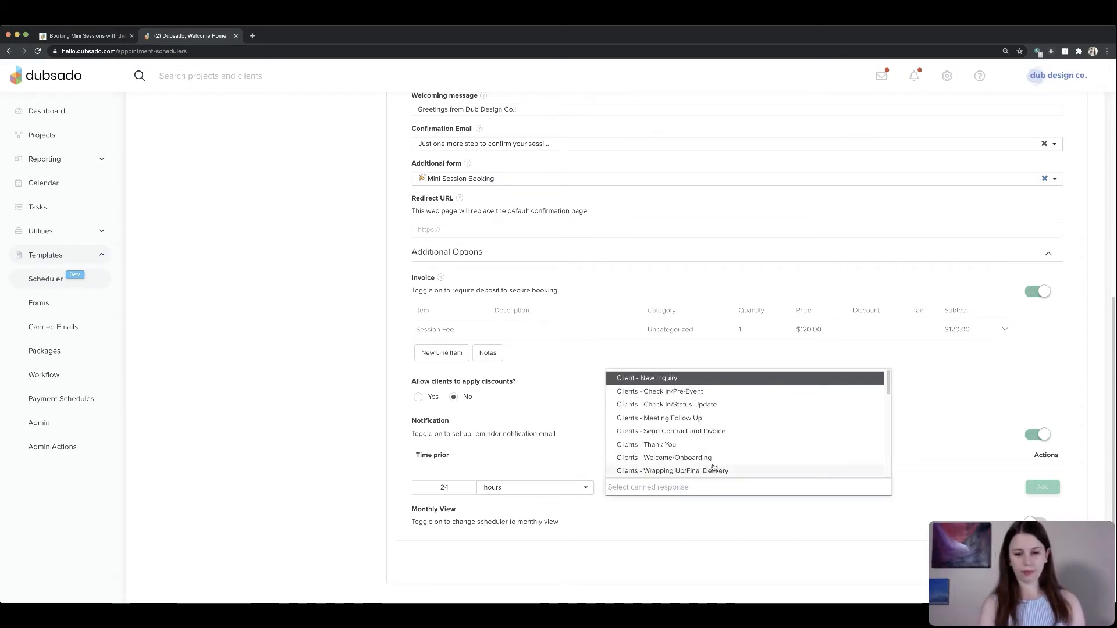
pyautogui.write('mini')
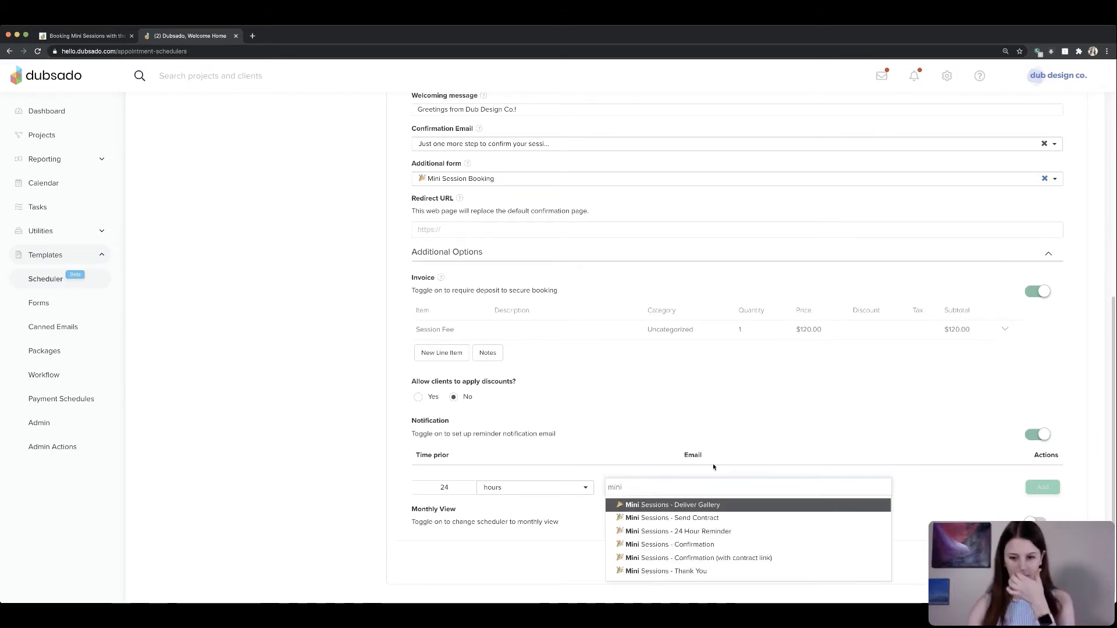
pyautogui.click(736, 528)
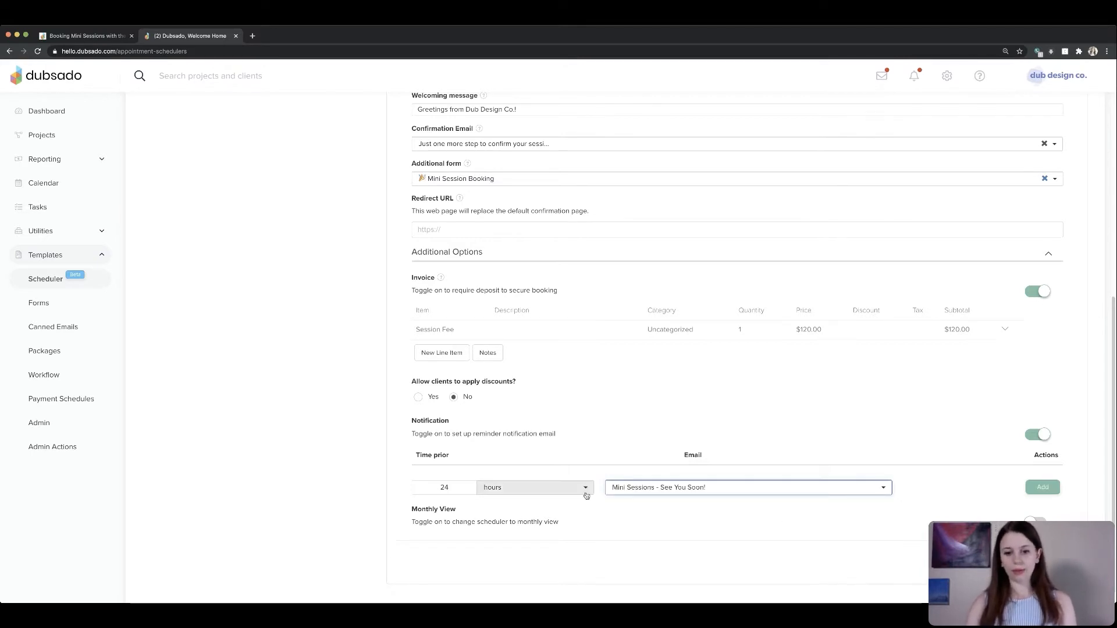
pyautogui.click(1041, 488)
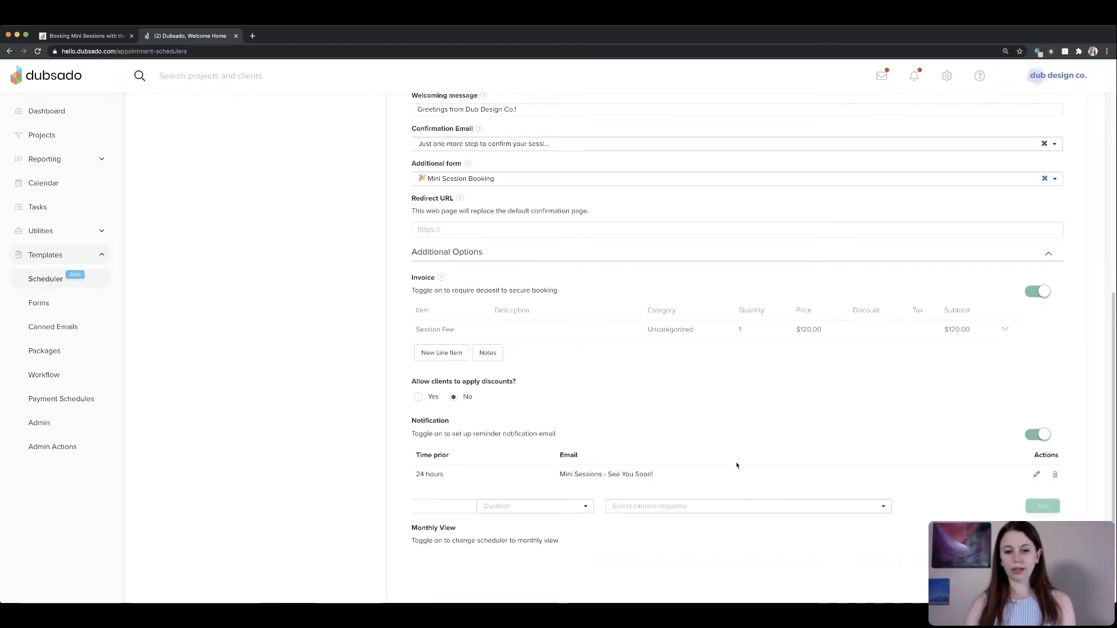
# - Turn on the scheduler's monthly view option
pyautogui.scroll(-2, 737, 466)
pyautogui.moveTo(410, 493); pyautogui.dragTo(602, 510)
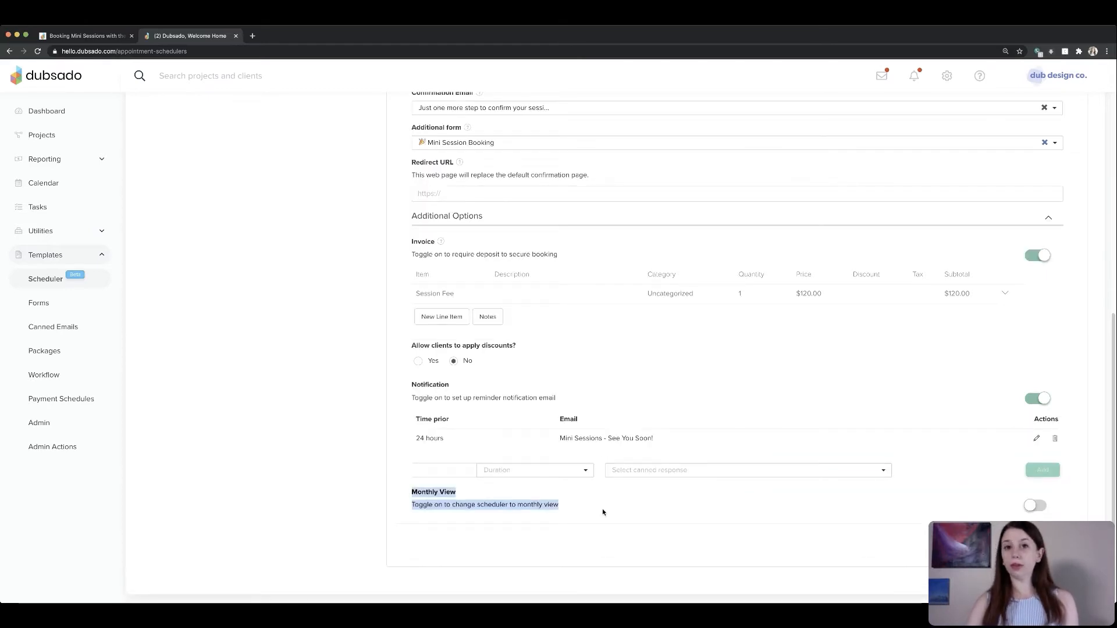
pyautogui.click(1036, 506)
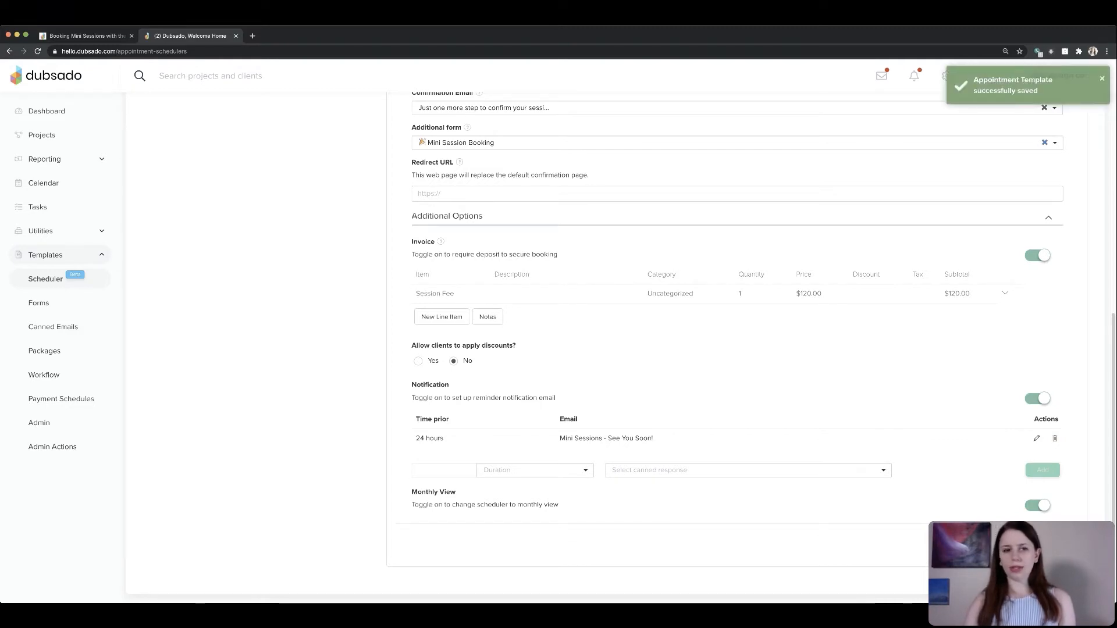
# - Switch to the Notion tutorial notes and tick off the four scheduler advanced-settings checklist items under step 9
pyautogui.click(103, 36)
pyautogui.scroll(-5, 535, 327)
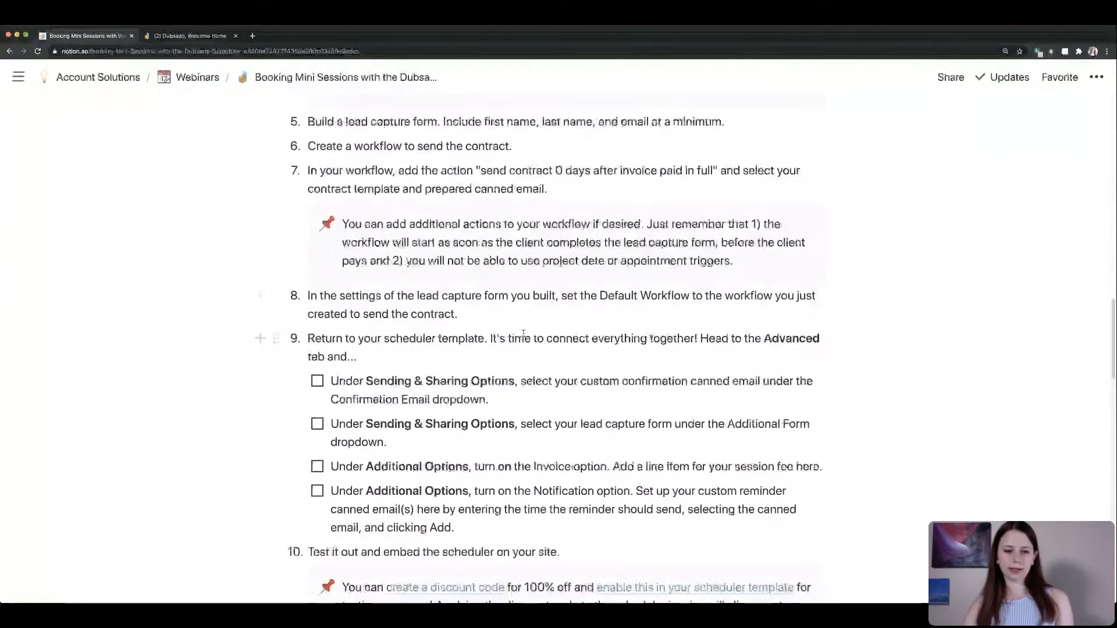
pyautogui.scroll(1, 521, 333)
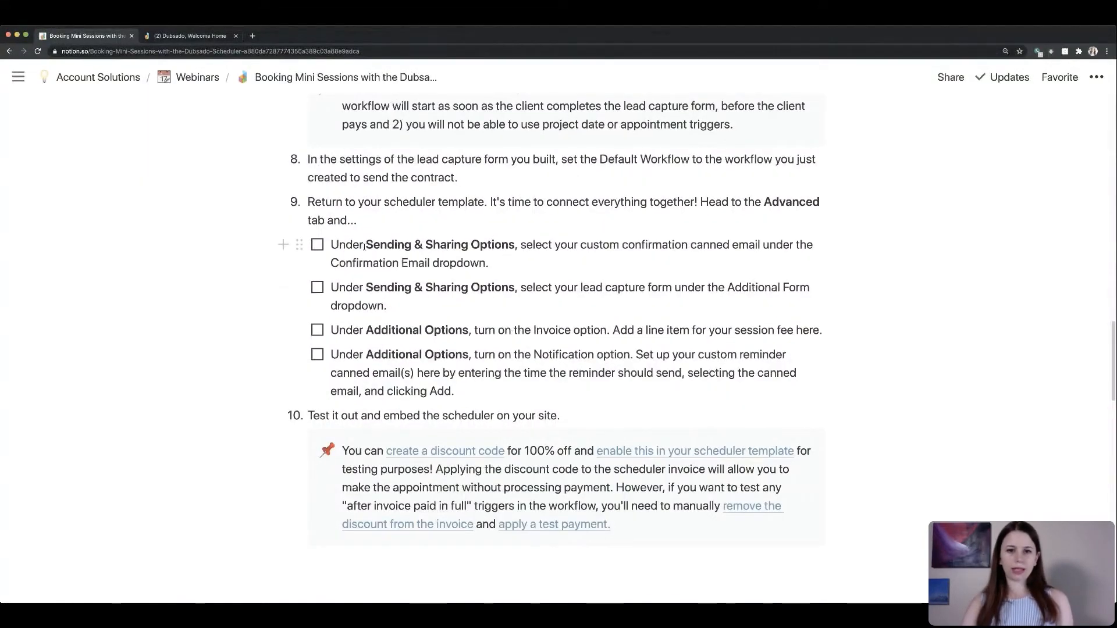
pyautogui.click(317, 245)
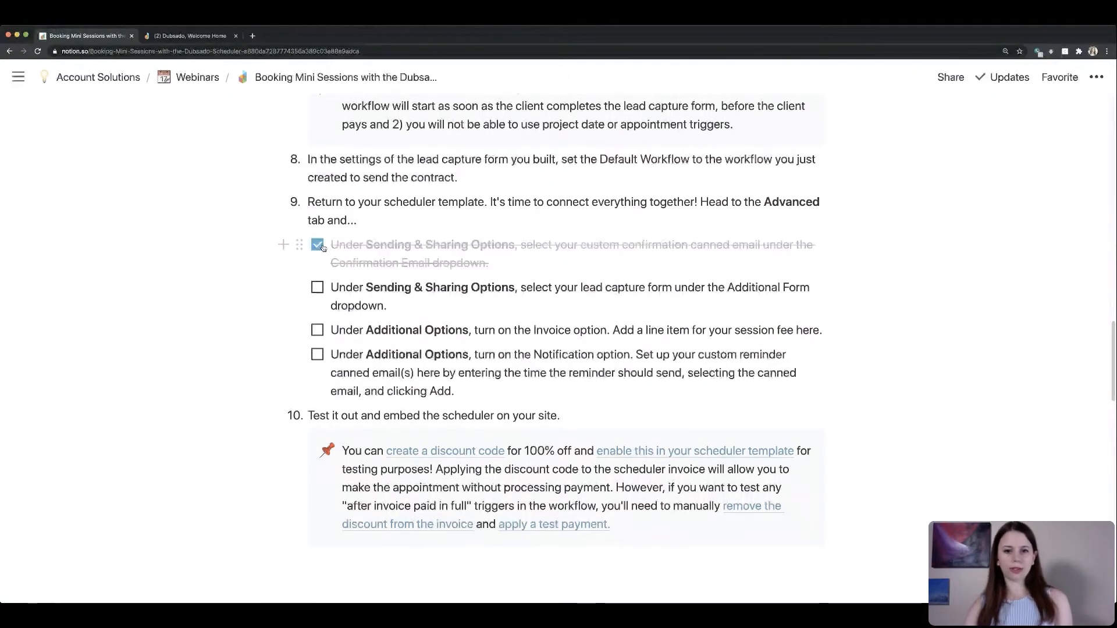
pyautogui.click(314, 293)
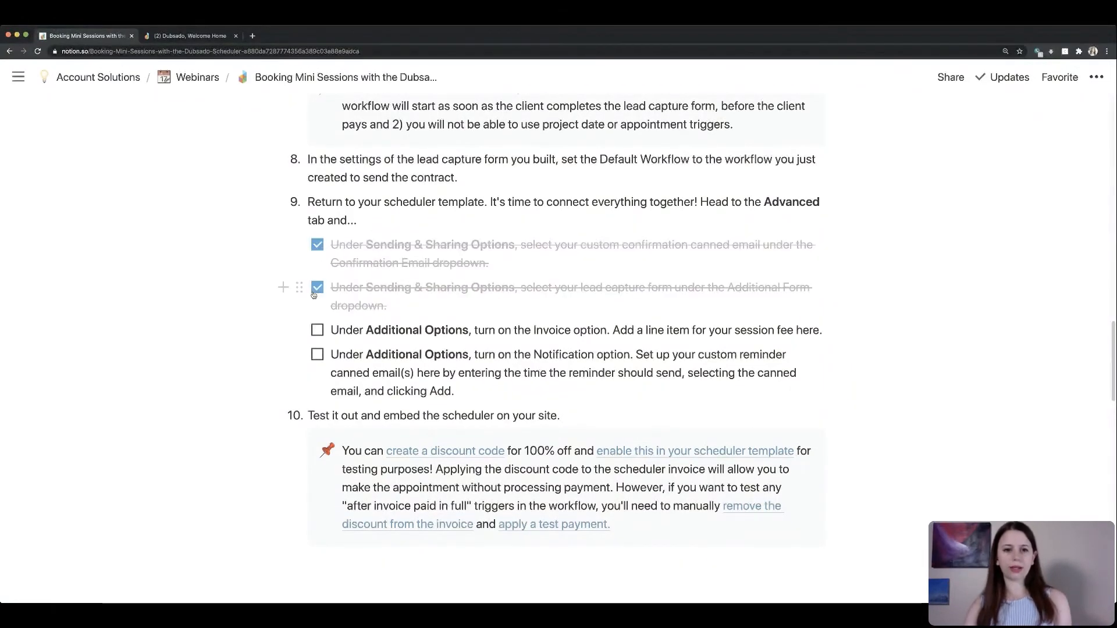
pyautogui.click(316, 332)
pyautogui.click(316, 355)
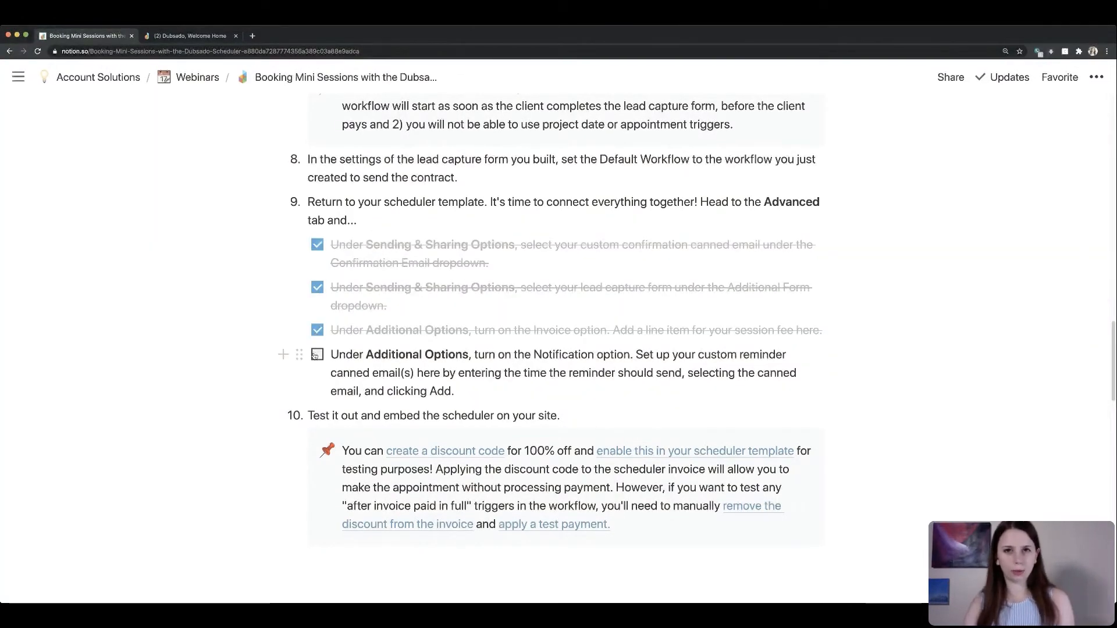
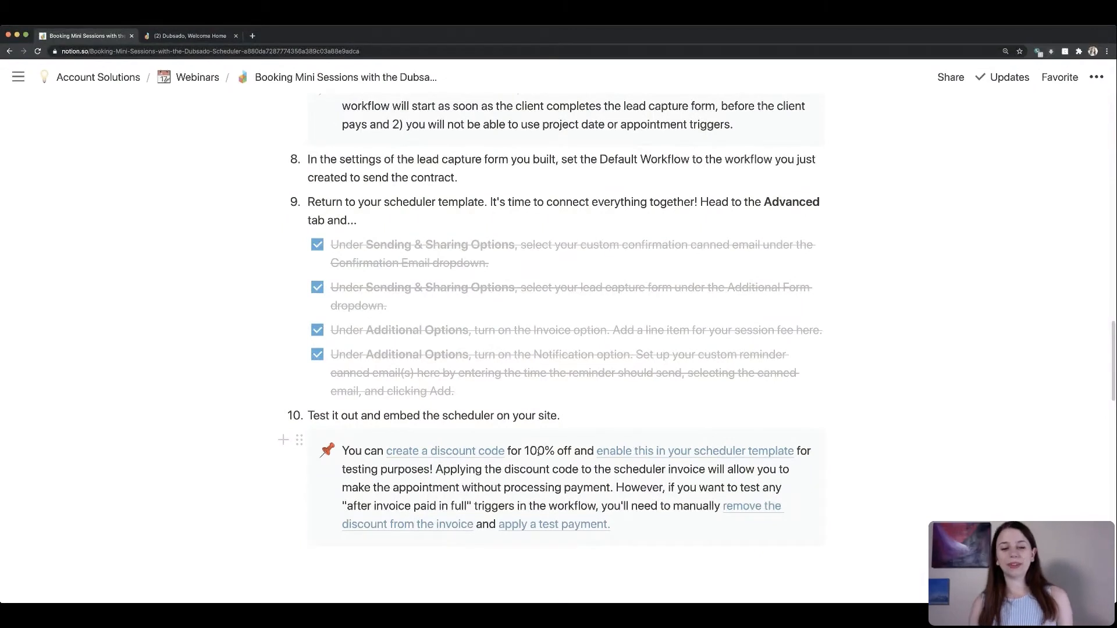
# - Allow clients to apply discounts on the scheduler, select only the Free discount, and overwrite to save the template
pyautogui.click(186, 35)
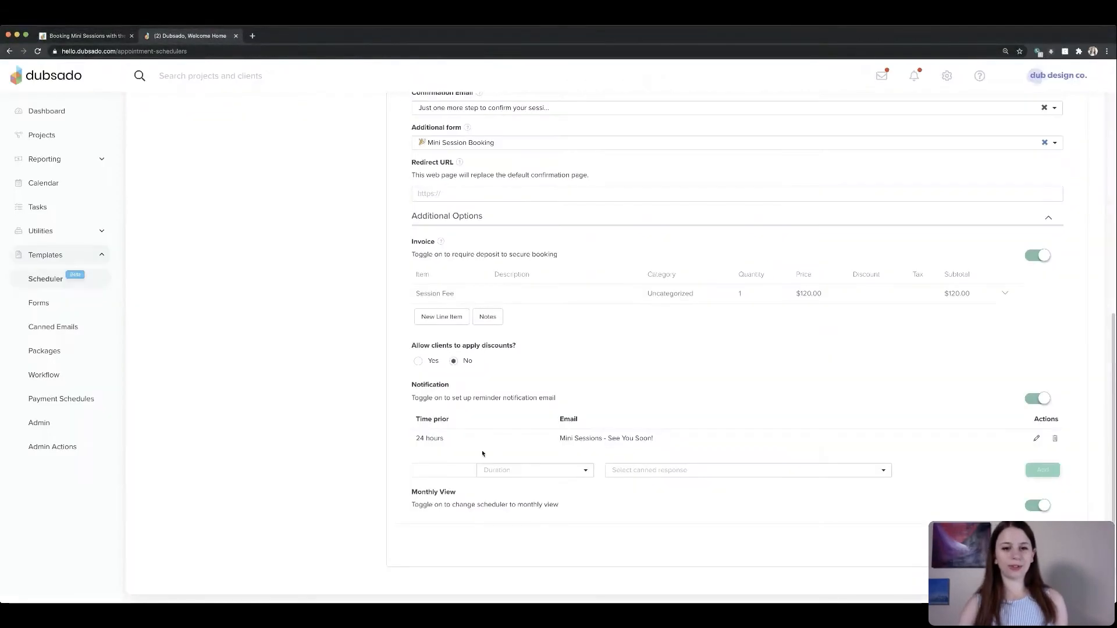
pyautogui.moveTo(410, 346); pyautogui.dragTo(510, 355)
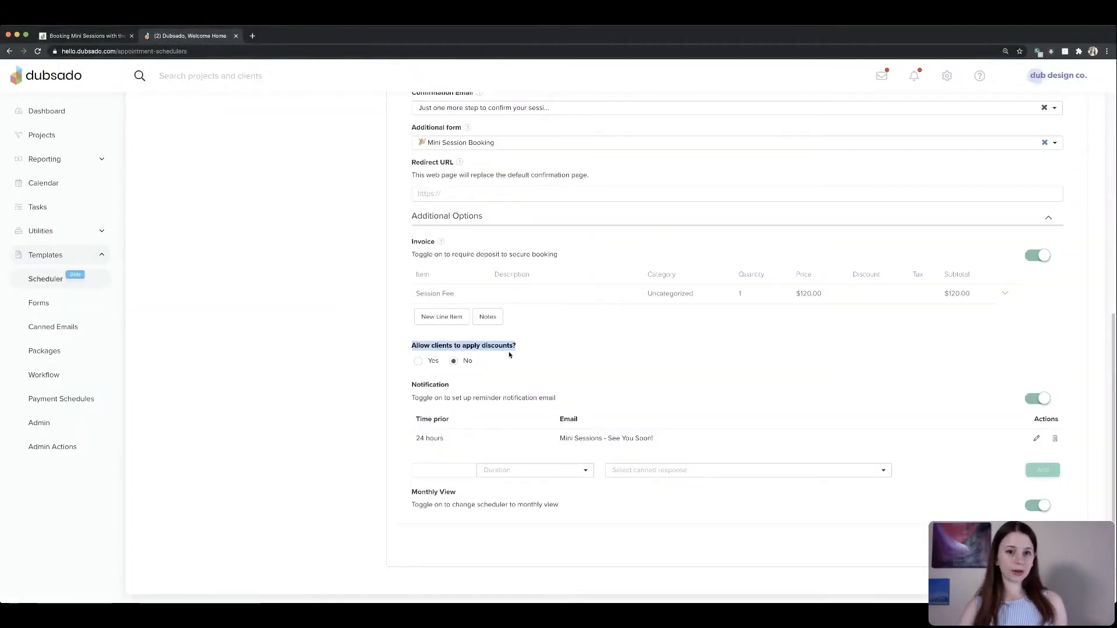
pyautogui.click(418, 360)
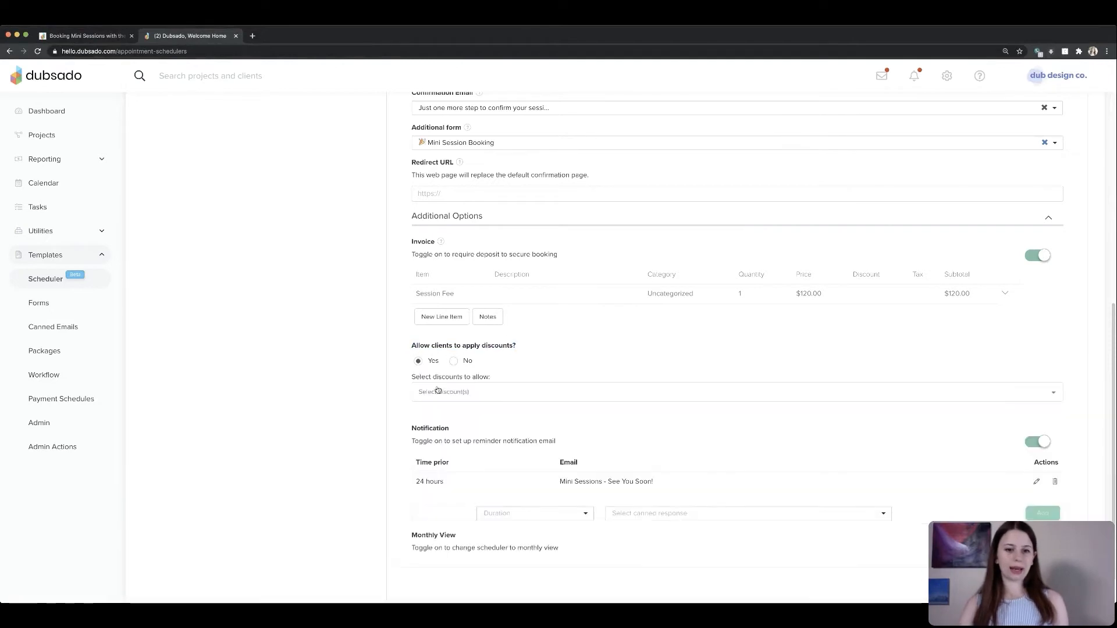
pyautogui.click(442, 391)
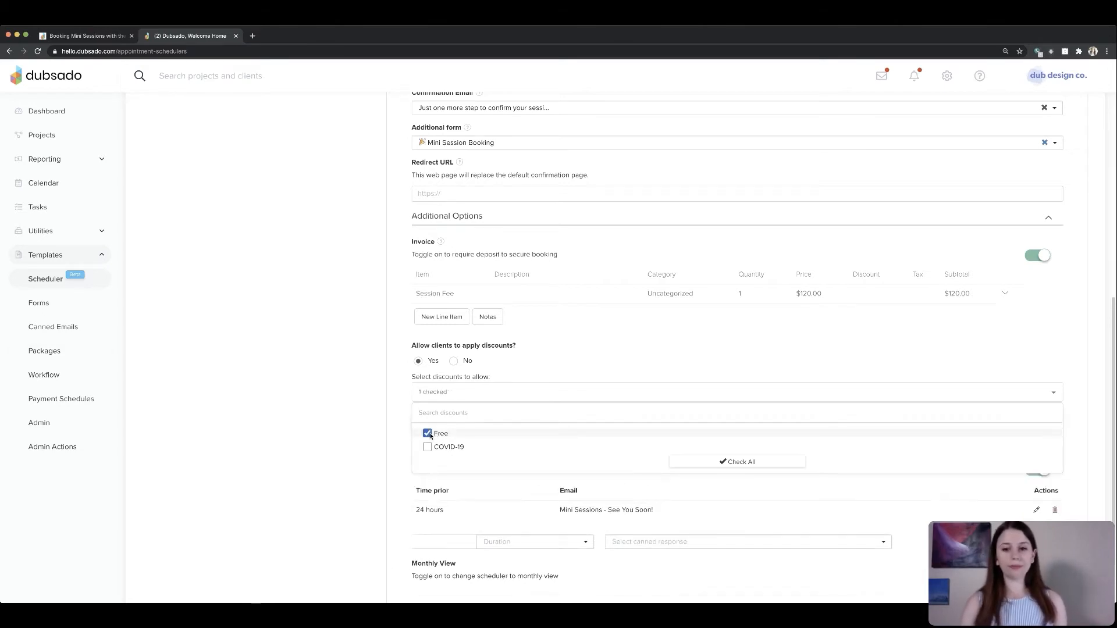
pyautogui.click(428, 434)
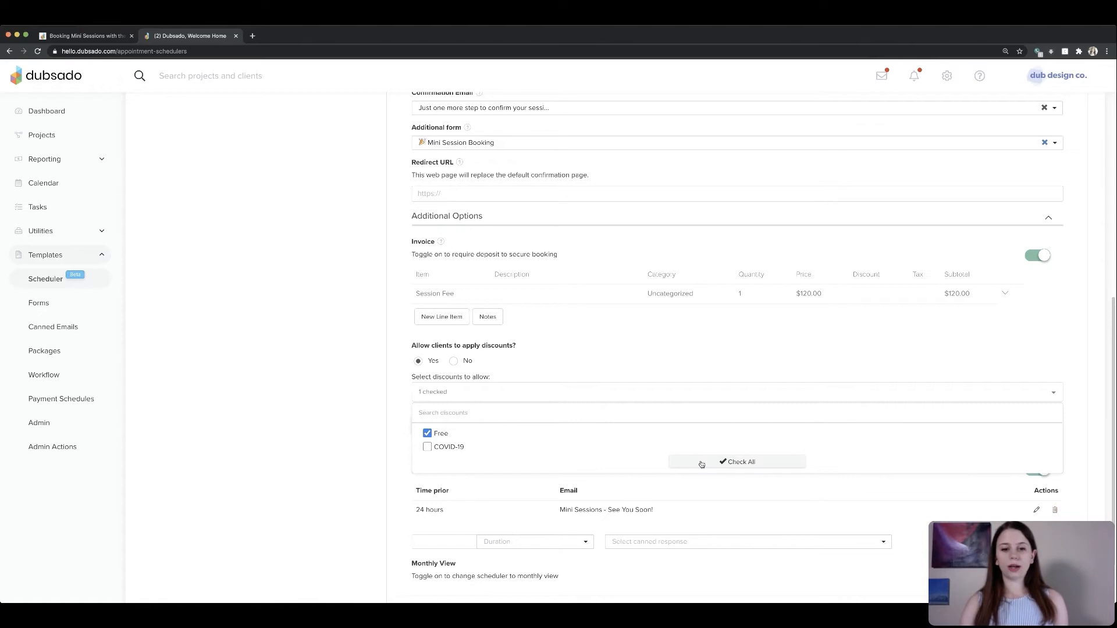
pyautogui.click(325, 433)
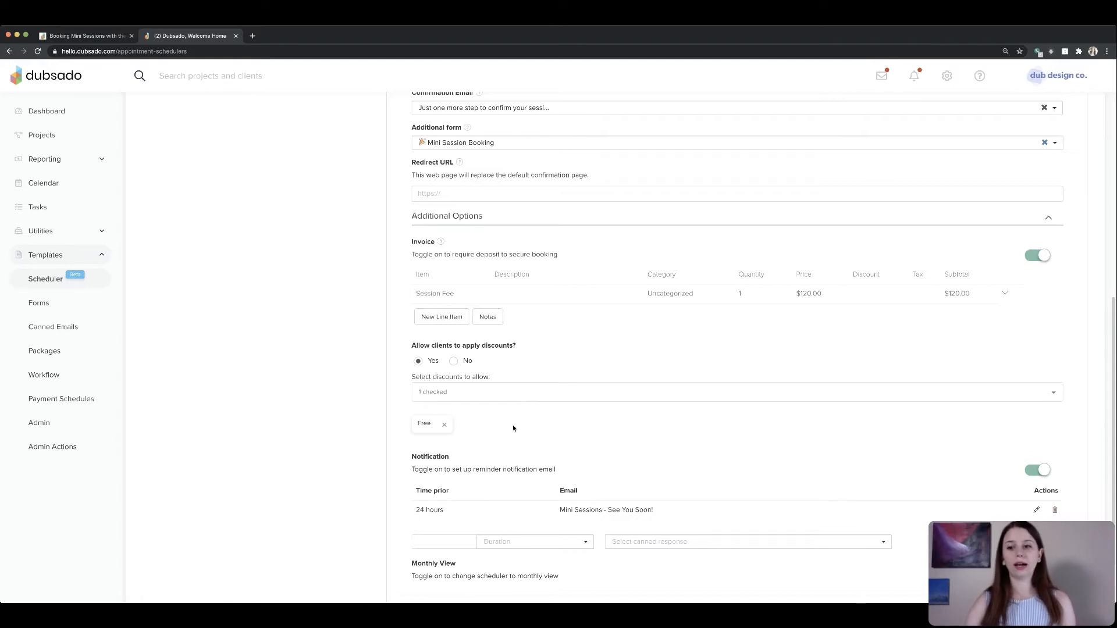
pyautogui.scroll(-2, 872, 489)
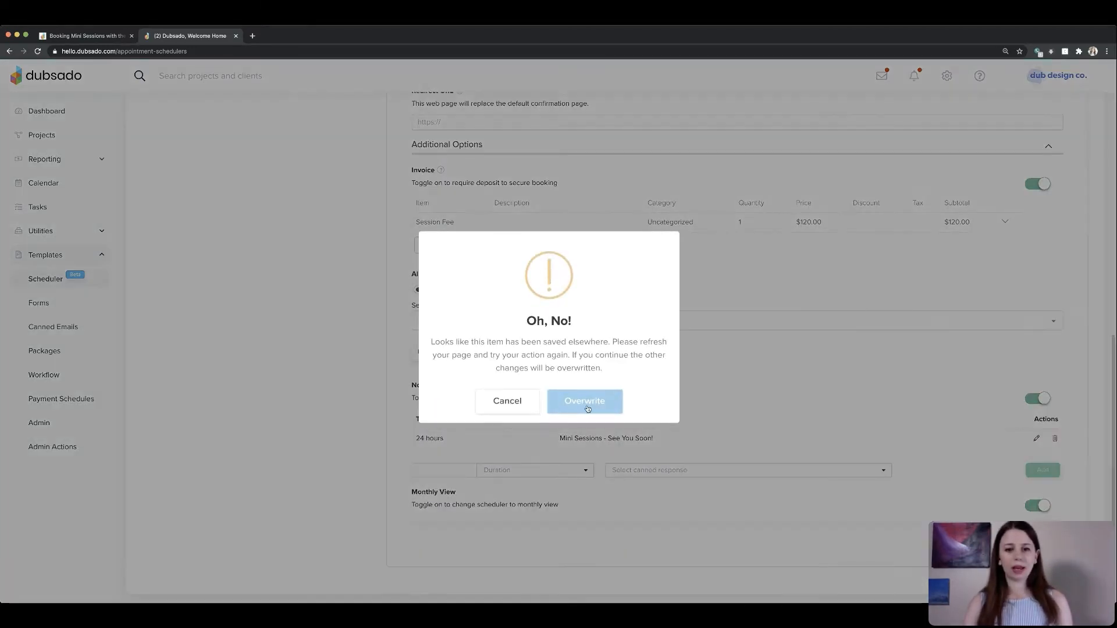
pyautogui.press('Return')
# - Review the discount codes listed under Packages, then return to the scheduler templates
pyautogui.click(54, 360)
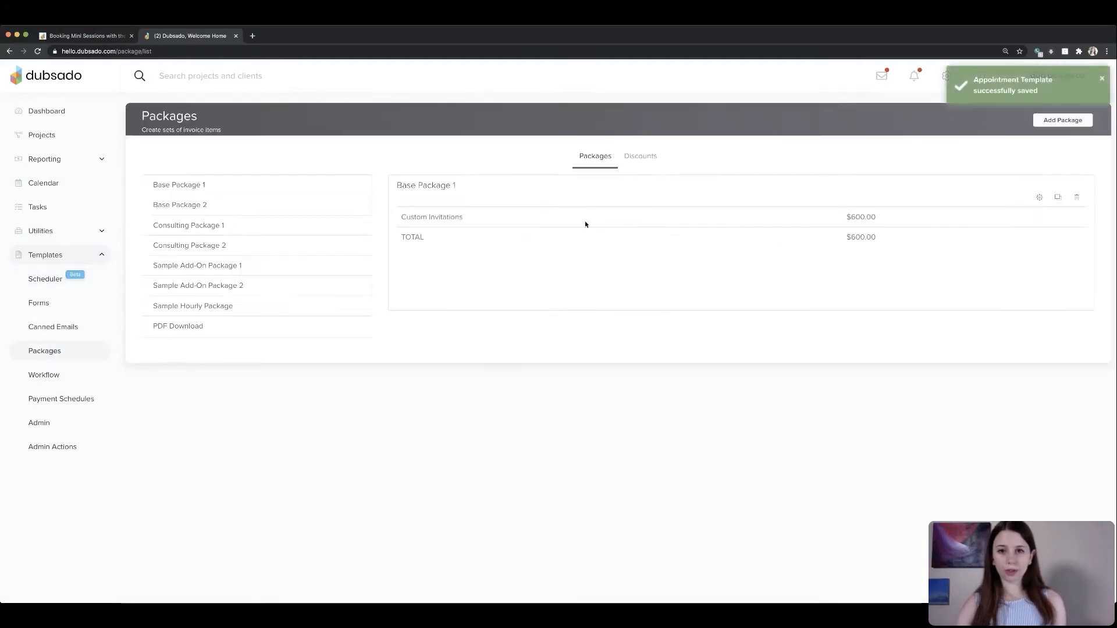
pyautogui.click(639, 157)
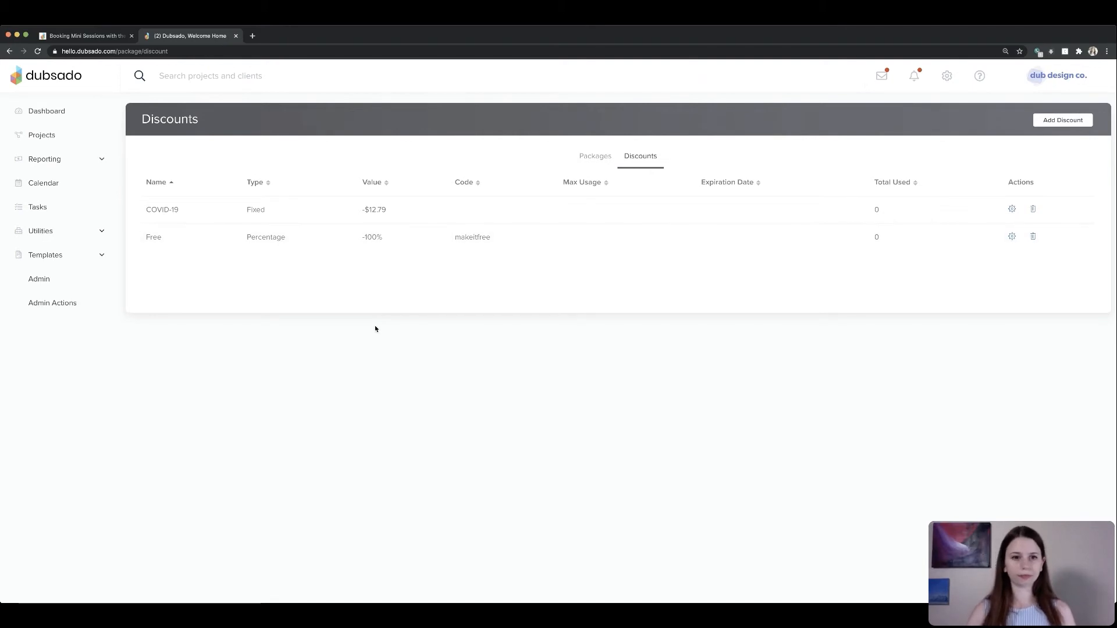
pyautogui.click(46, 256)
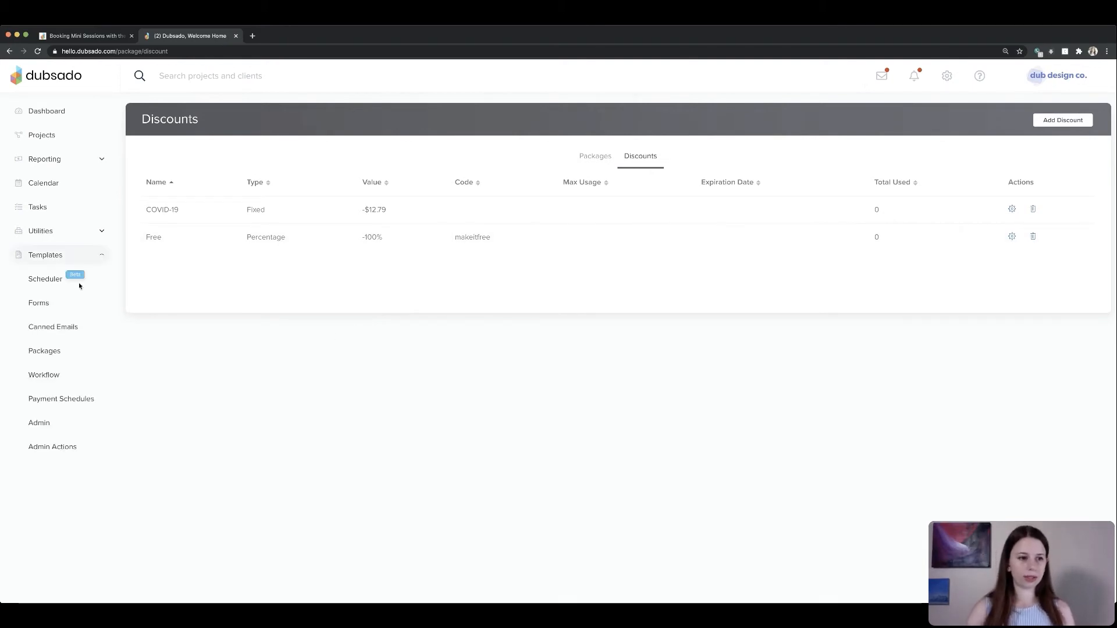
pyautogui.click(49, 279)
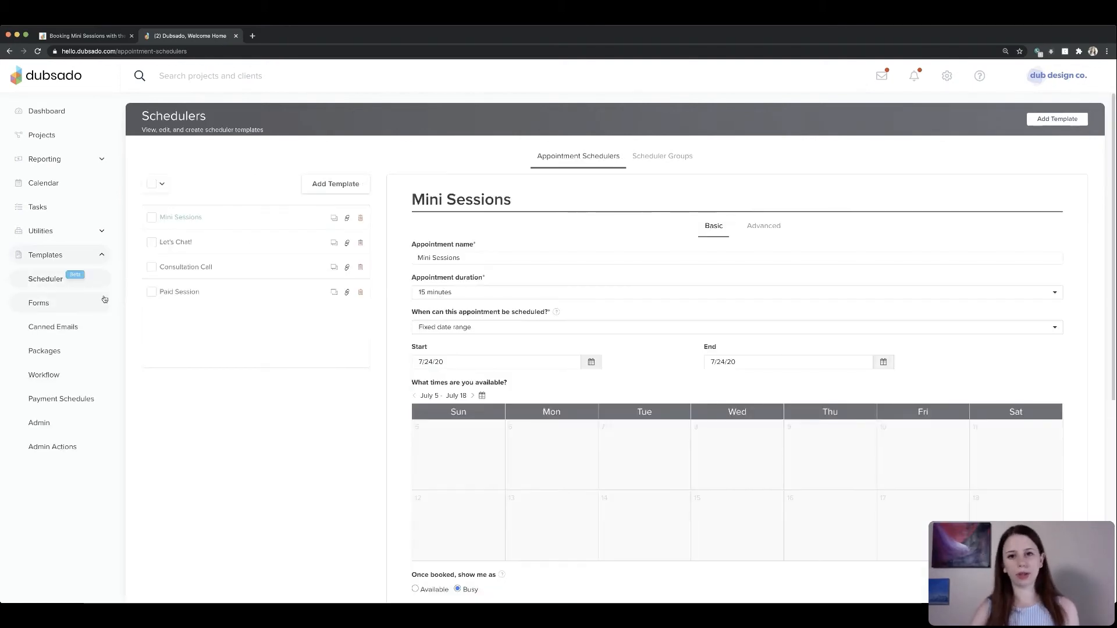
# - Copy the Mini Sessions scheduler's direct link from its sharing options and open it in a new browser tab
pyautogui.click(762, 233)
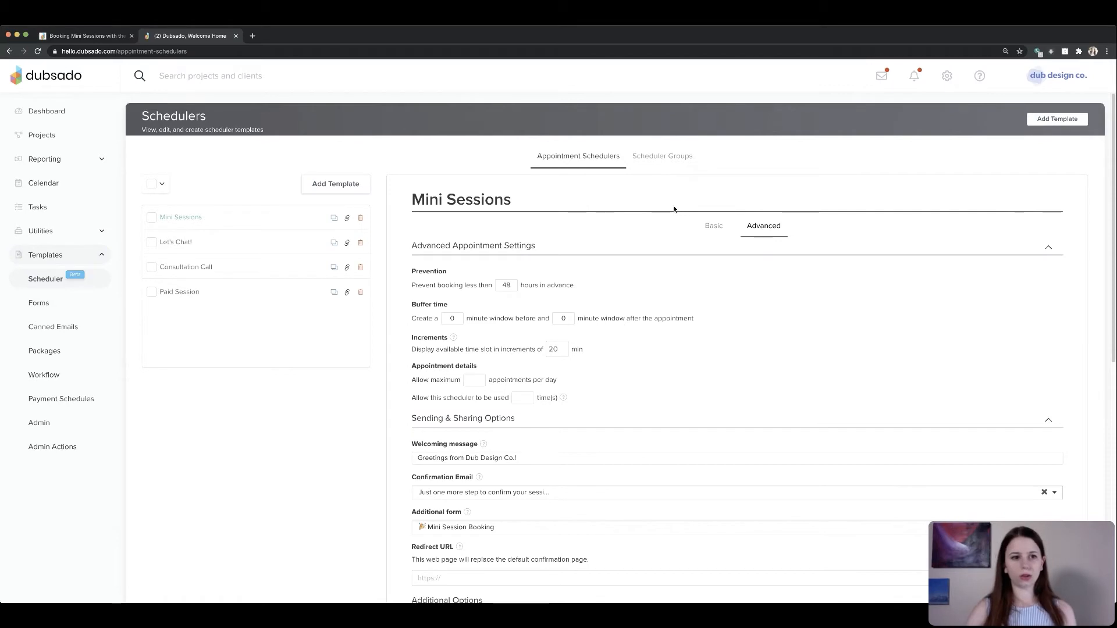
pyautogui.click(348, 218)
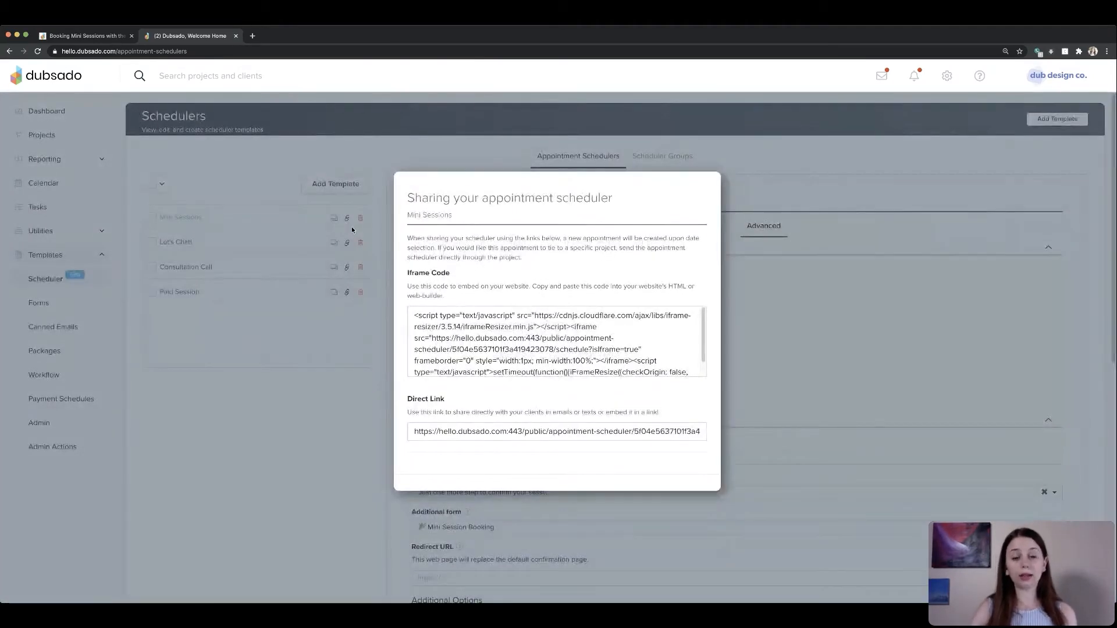
pyautogui.click(555, 344)
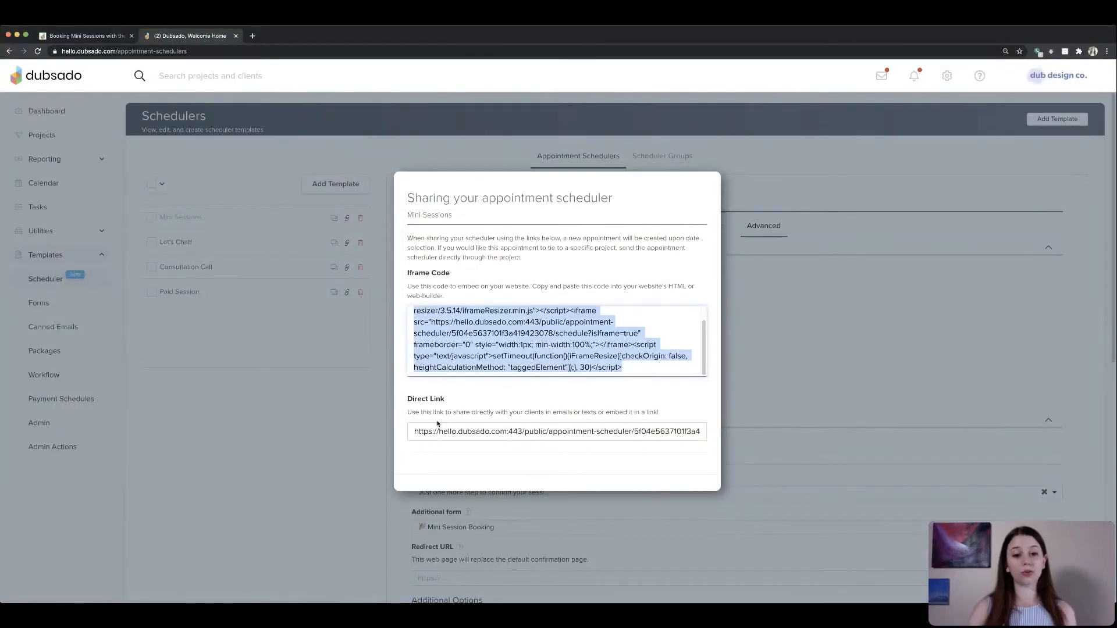
pyautogui.click(430, 431)
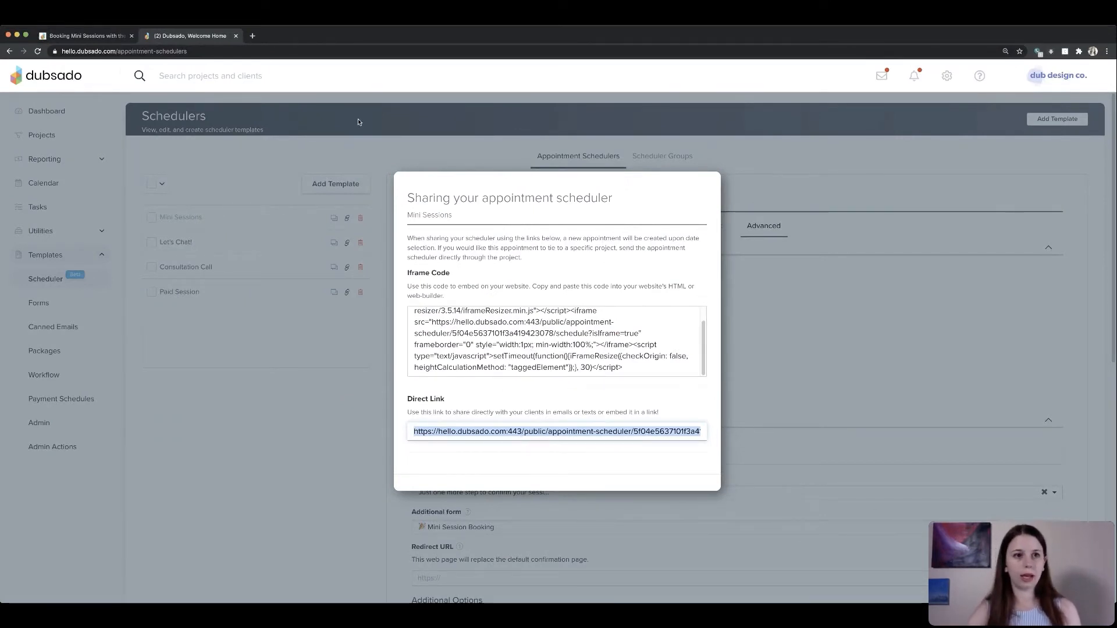
pyautogui.click(252, 35)
pyautogui.write('https://hello.dubsado.com/public/appointment-scheduler/5f04e5637101f3a419423078/schedule')
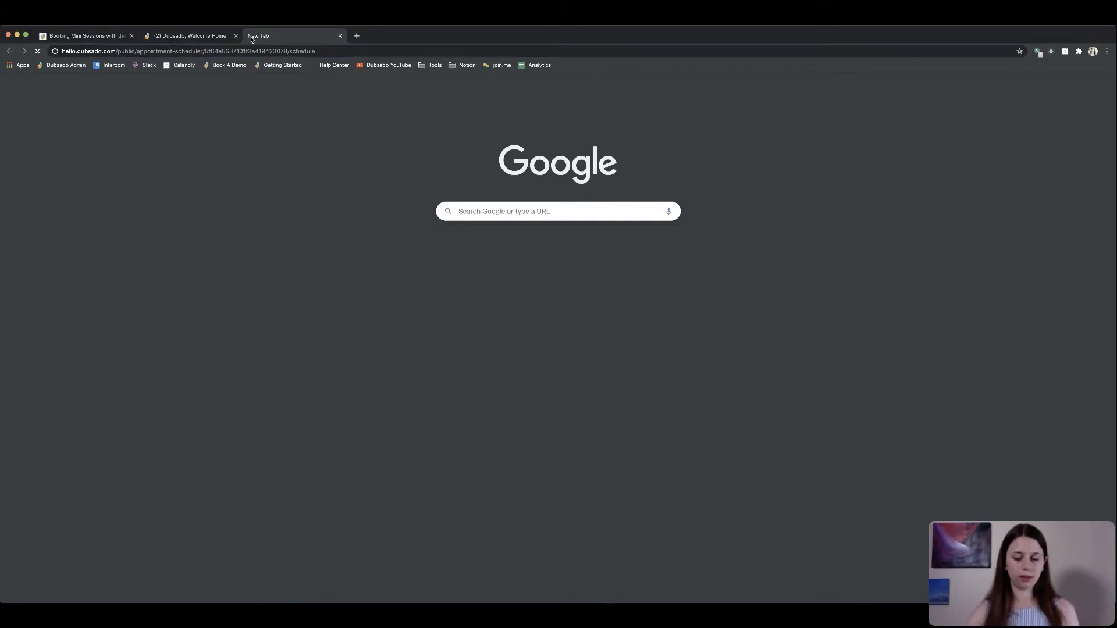
pyautogui.press('Return')
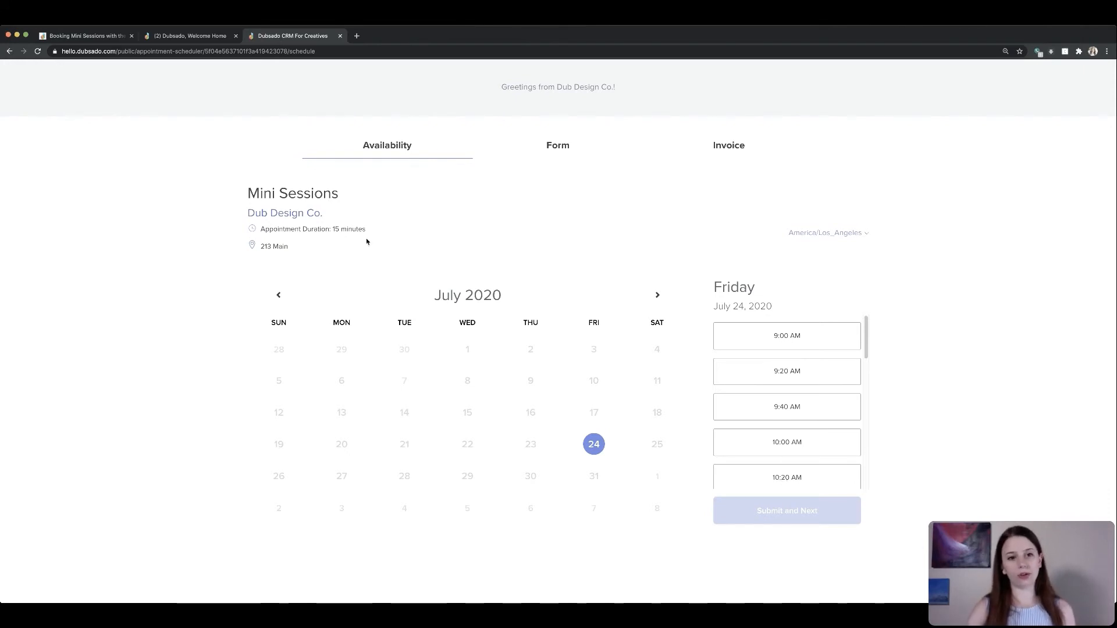
# - Pick the 9:00 AM slot on July 24 in the booking page and continue to the form
pyautogui.moveTo(365, 238); pyautogui.dragTo(381, 229)
pyautogui.click(382, 231)
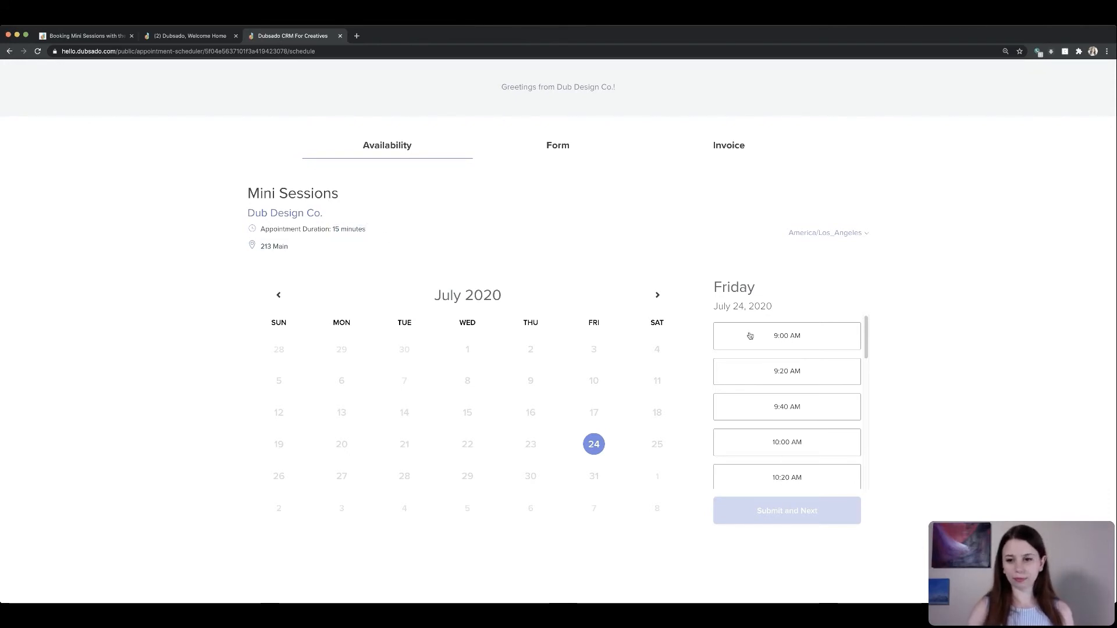
pyautogui.click(786, 338)
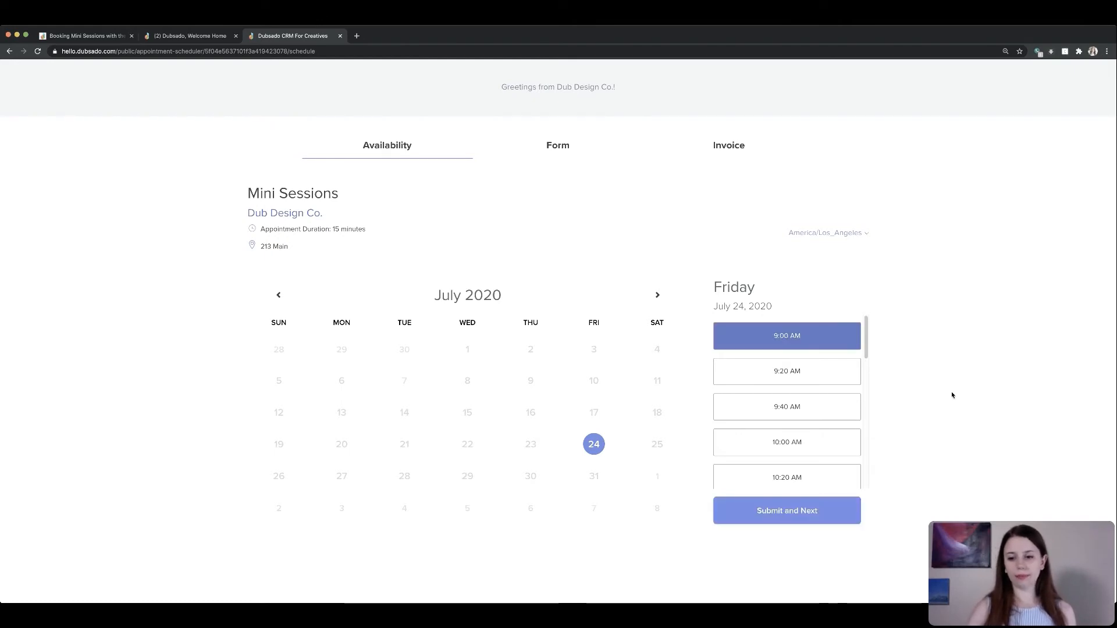
pyautogui.click(817, 512)
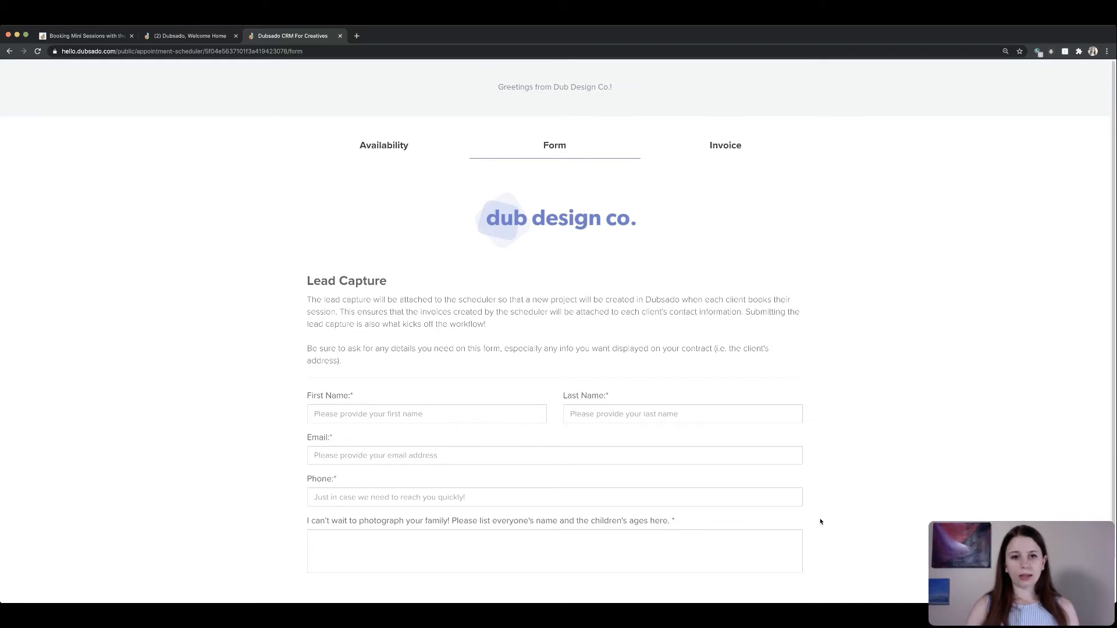
# - Fill in the lead capture form with the client's first and last name, e-mail address and phone number
pyautogui.scroll(-2, 817, 520)
pyautogui.click(349, 368)
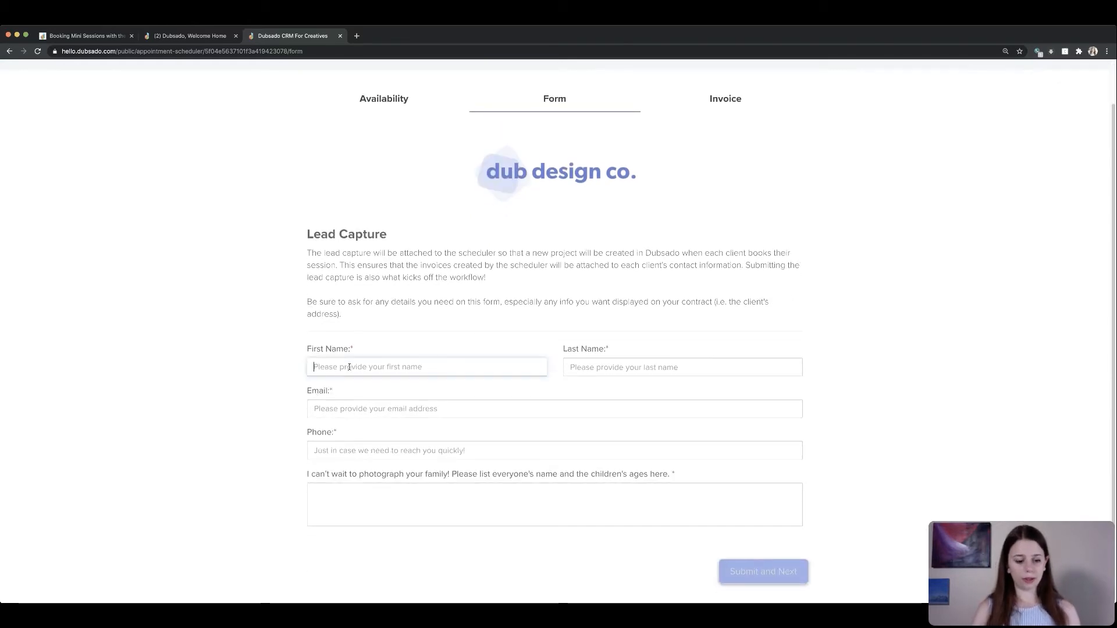
pyautogui.press('Tab')
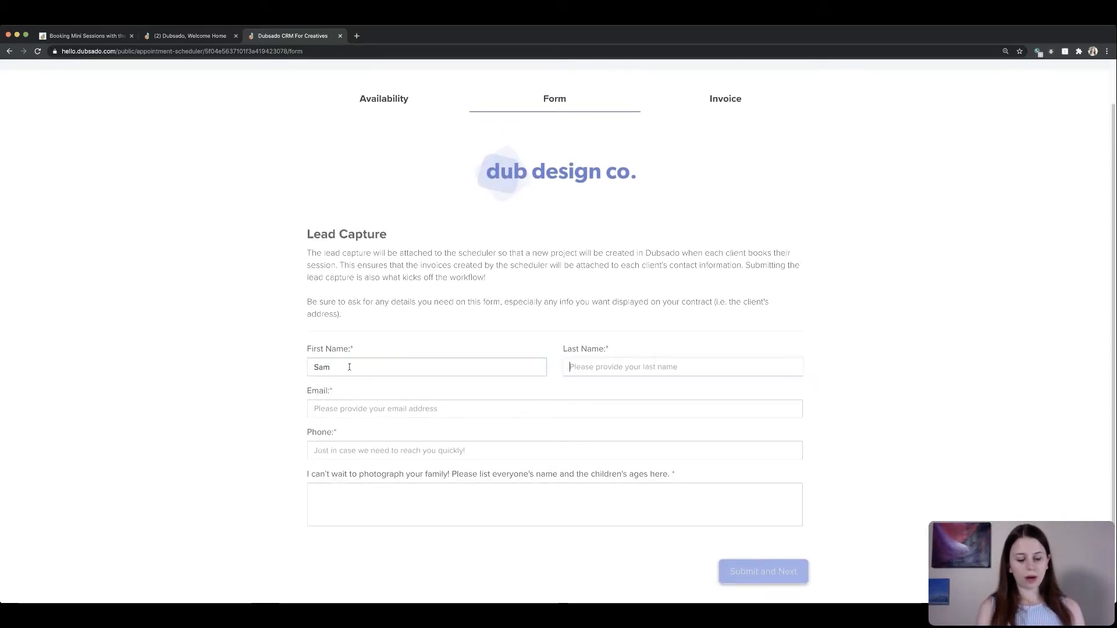
pyautogui.press('Tab')
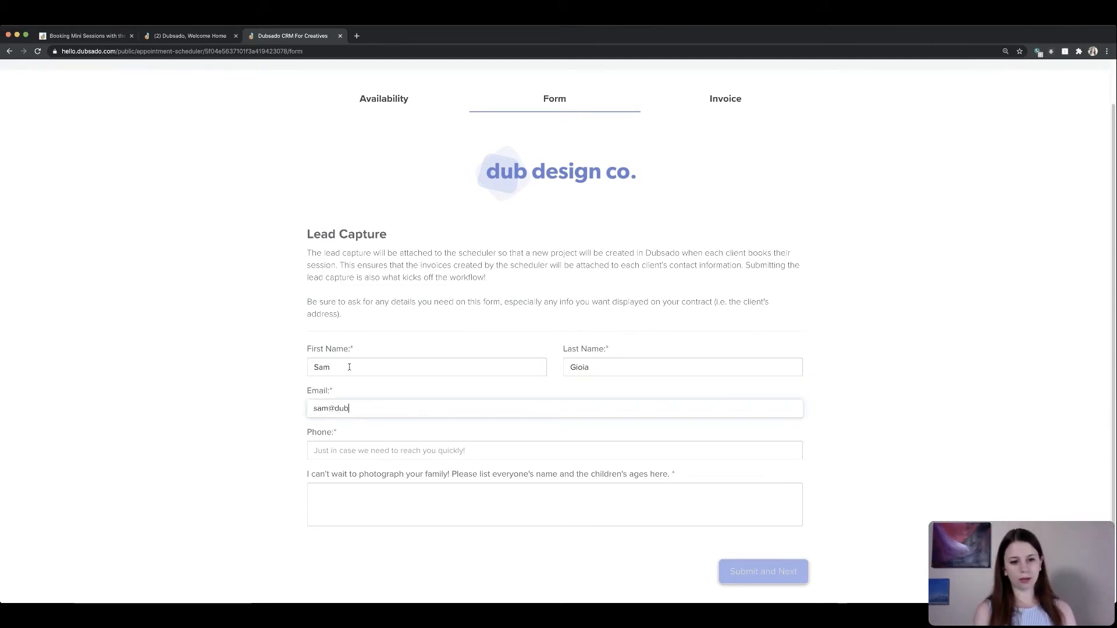
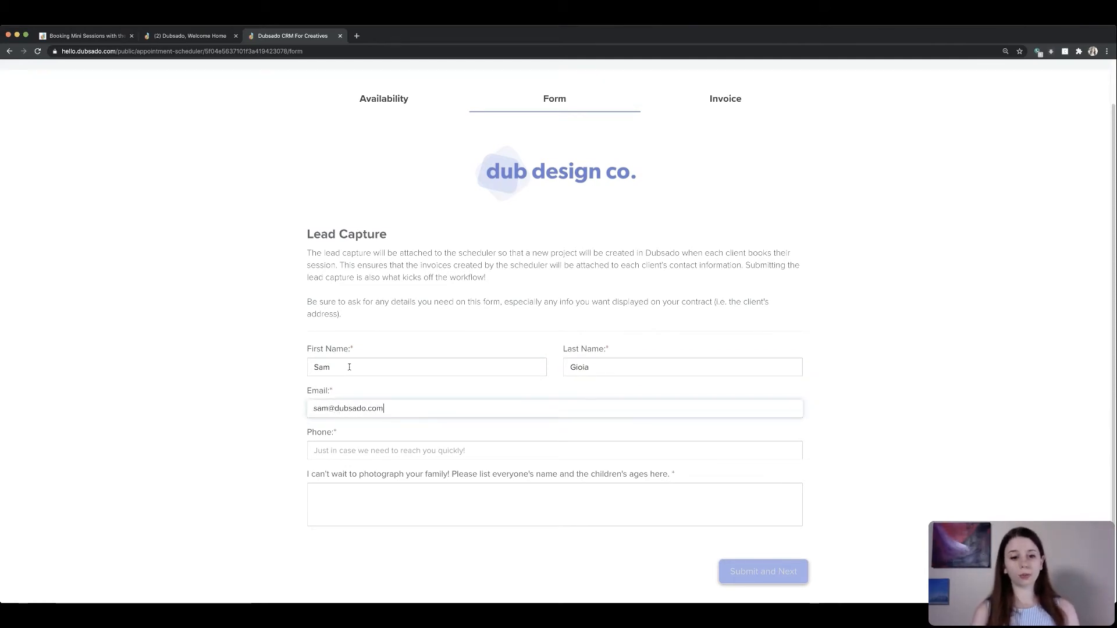
pyautogui.press('Tab')
pyautogui.write('55')
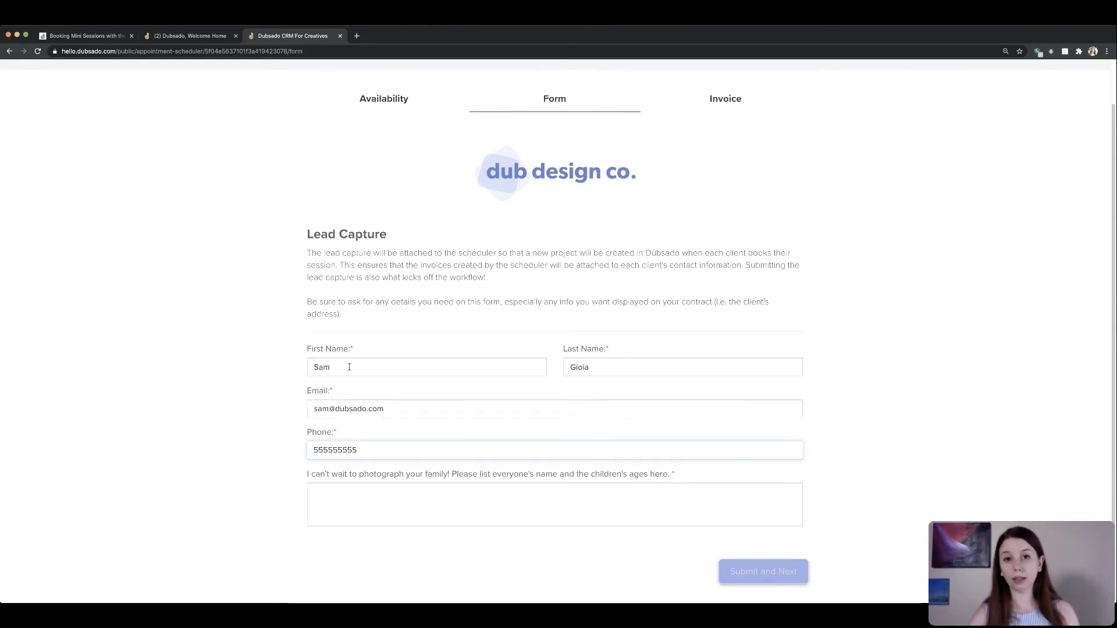
# - Enter test in the family members field and submit the form to reach the invoice
pyautogui.click(348, 496)
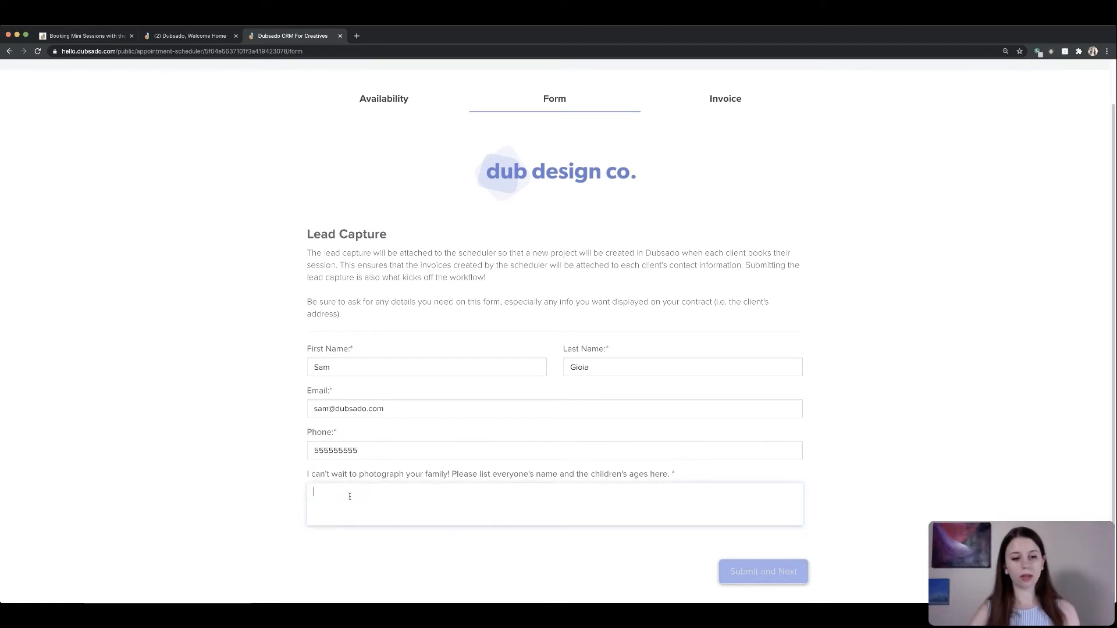
pyautogui.write('test')
pyautogui.click(434, 551)
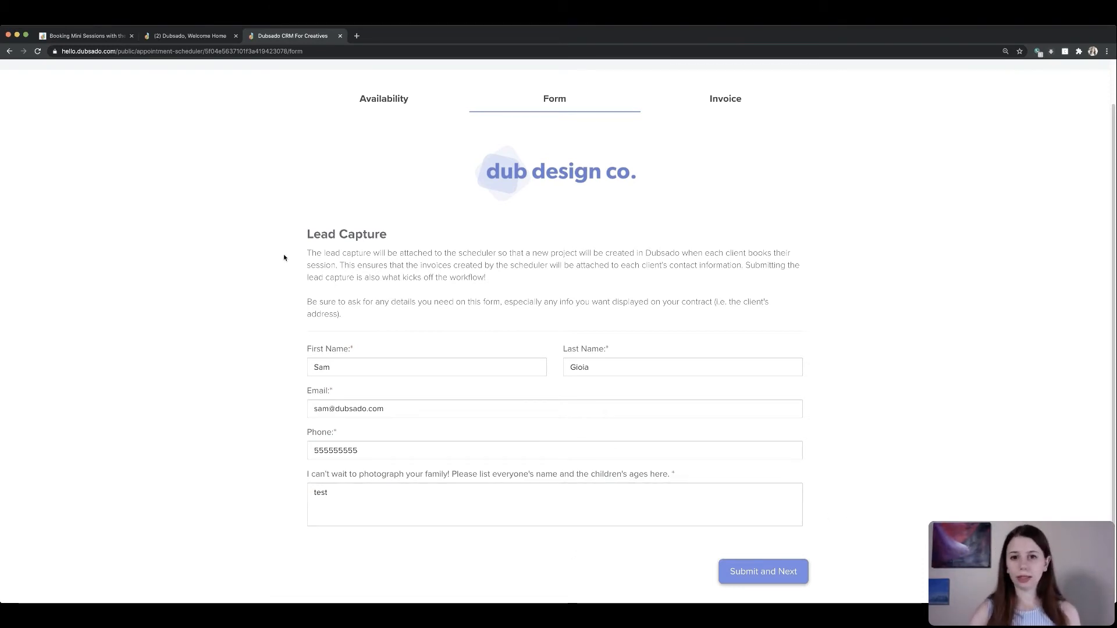
pyautogui.click(776, 571)
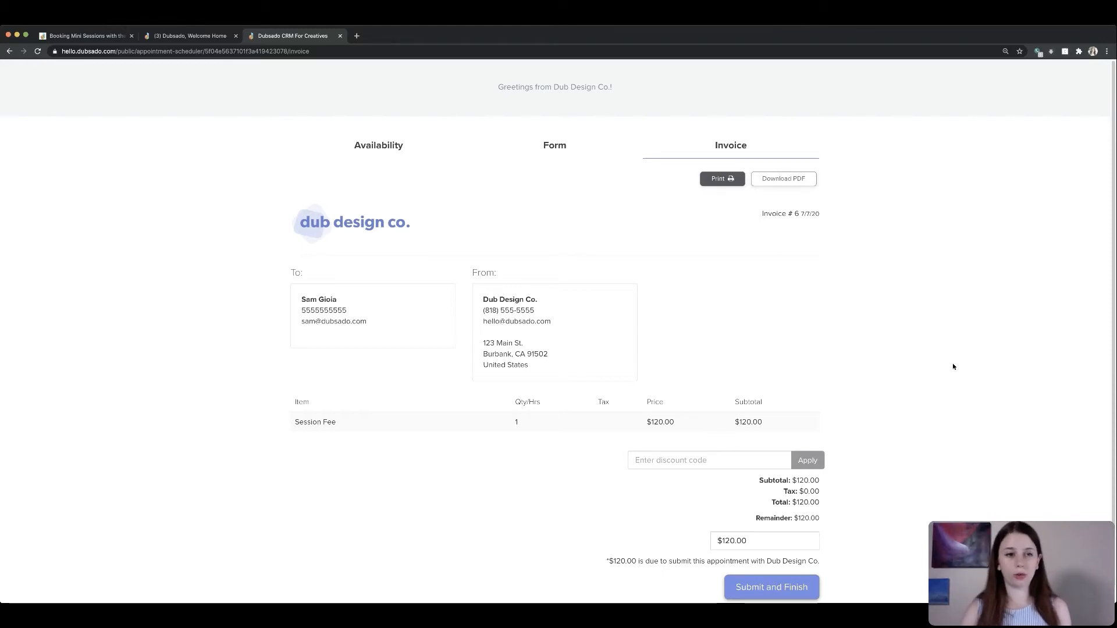
# - In the Dubsado account, open the newly created mini session project and examine its workflow and invoices
pyautogui.click(194, 37)
pyautogui.click(185, 143)
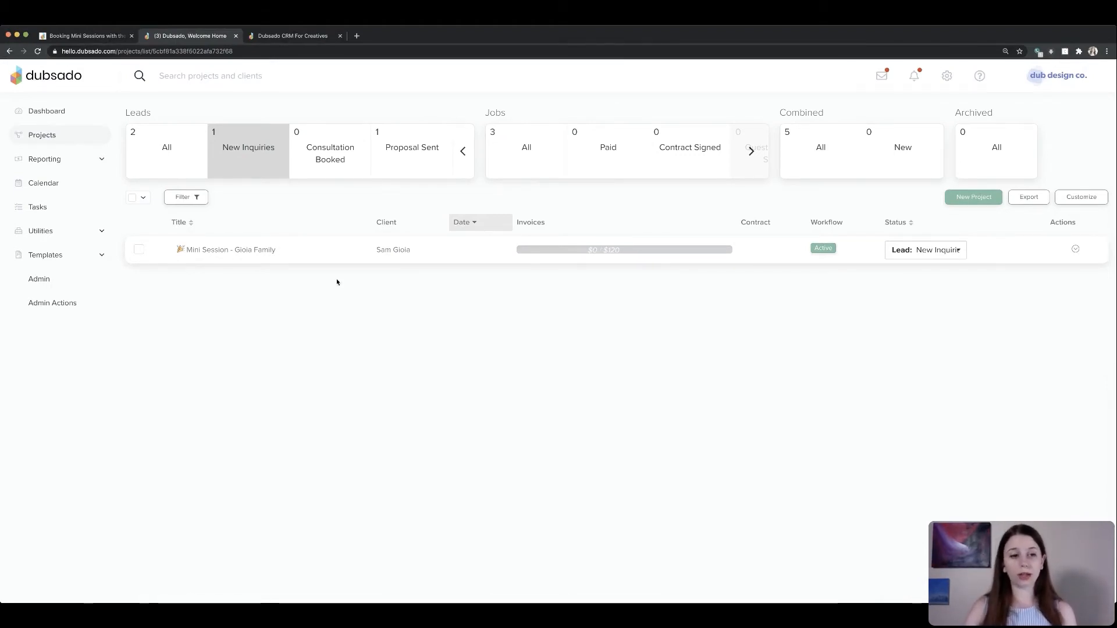
pyautogui.click(205, 251)
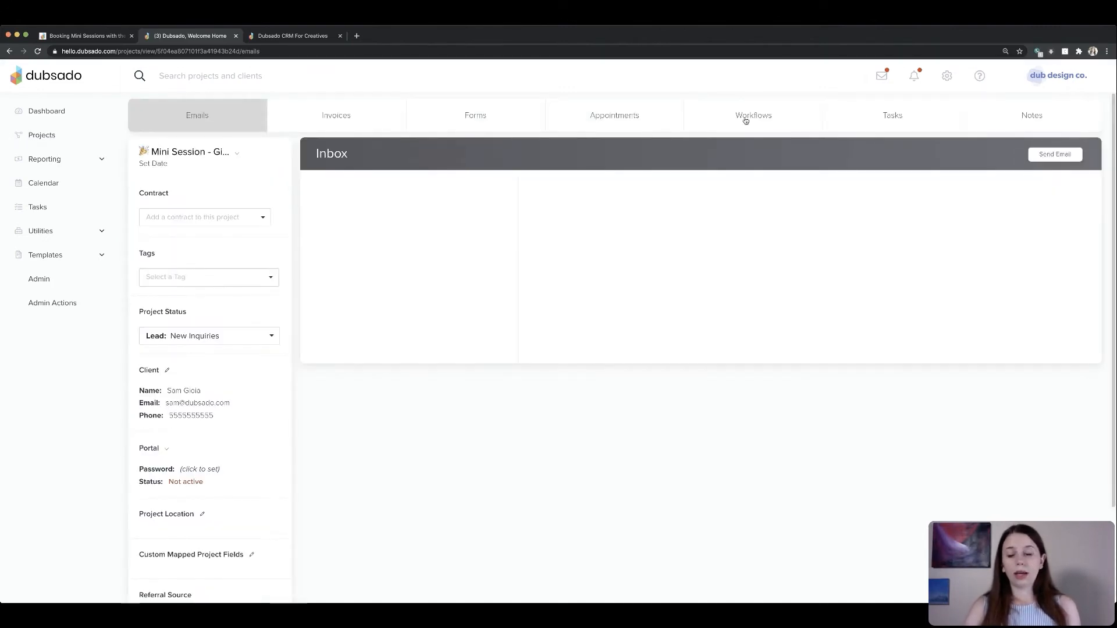
pyautogui.click(804, 117)
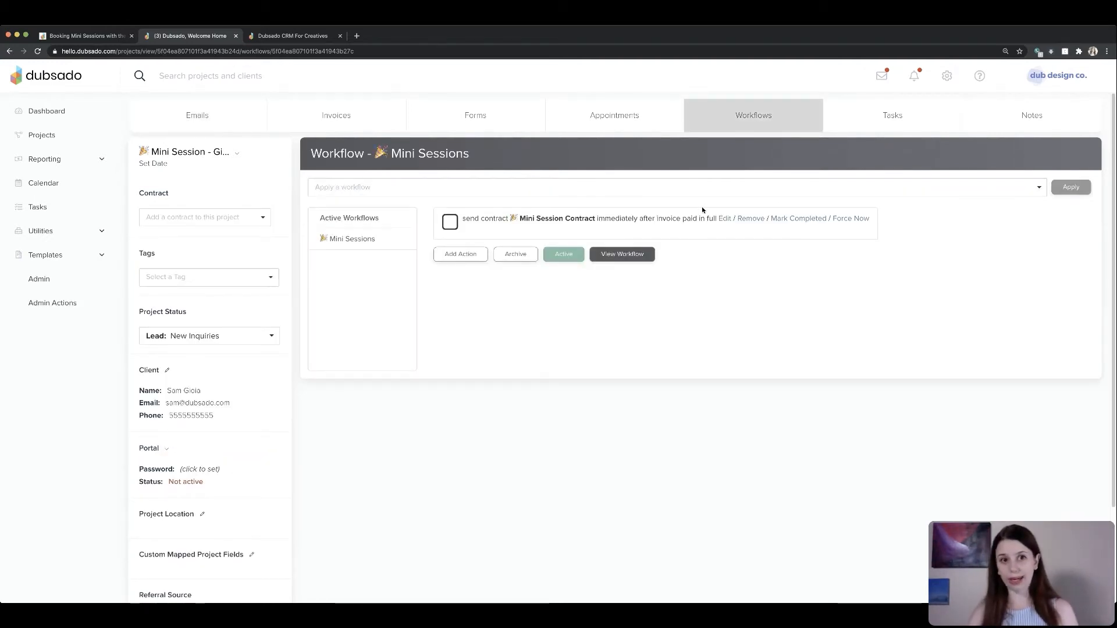
pyautogui.click(388, 122)
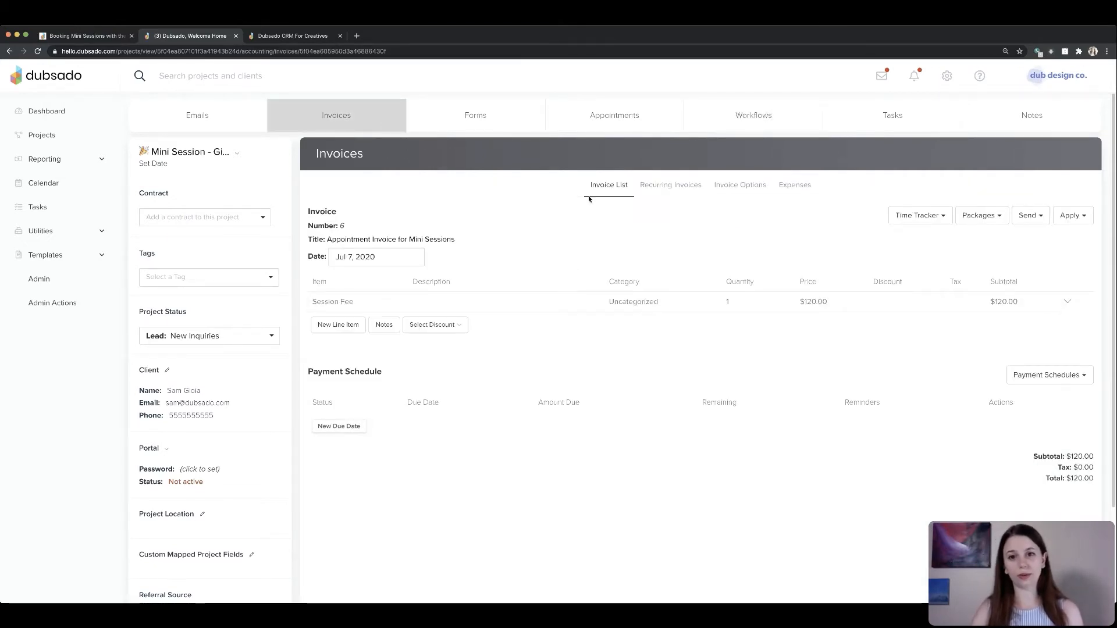
pyautogui.click(608, 185)
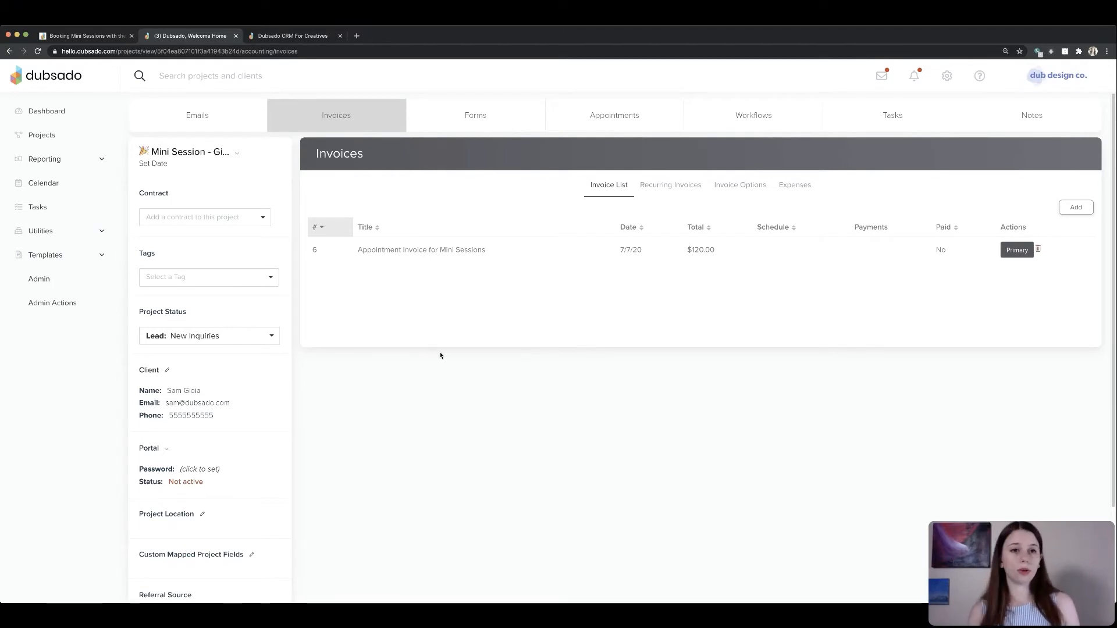
pyautogui.click(302, 37)
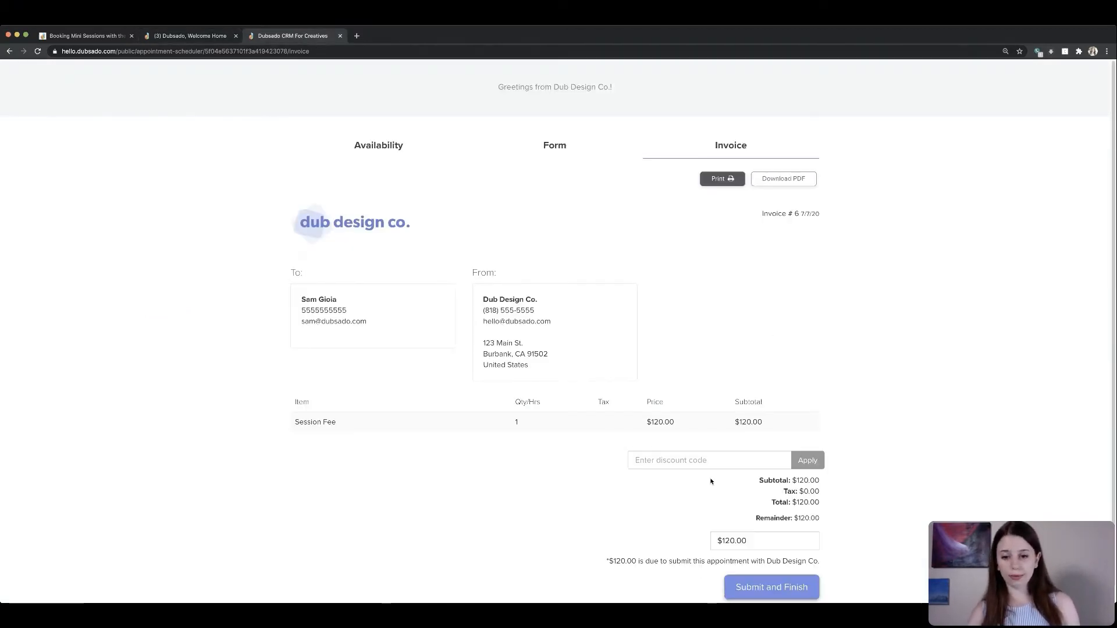
pyautogui.click(714, 464)
pyautogui.write('makeitfree')
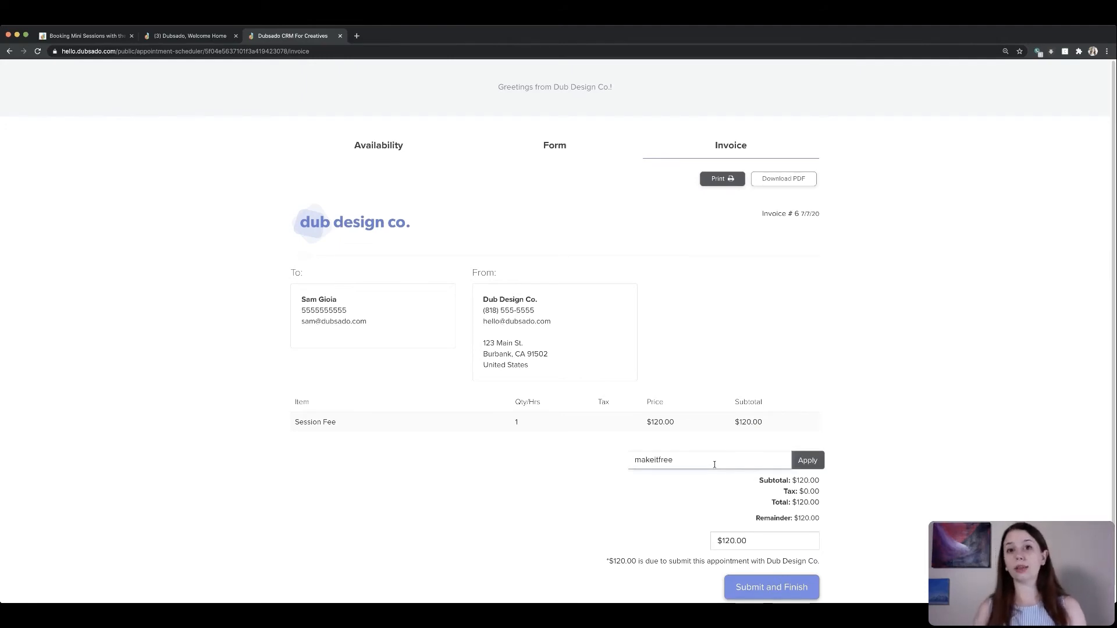
pyautogui.press('Return')
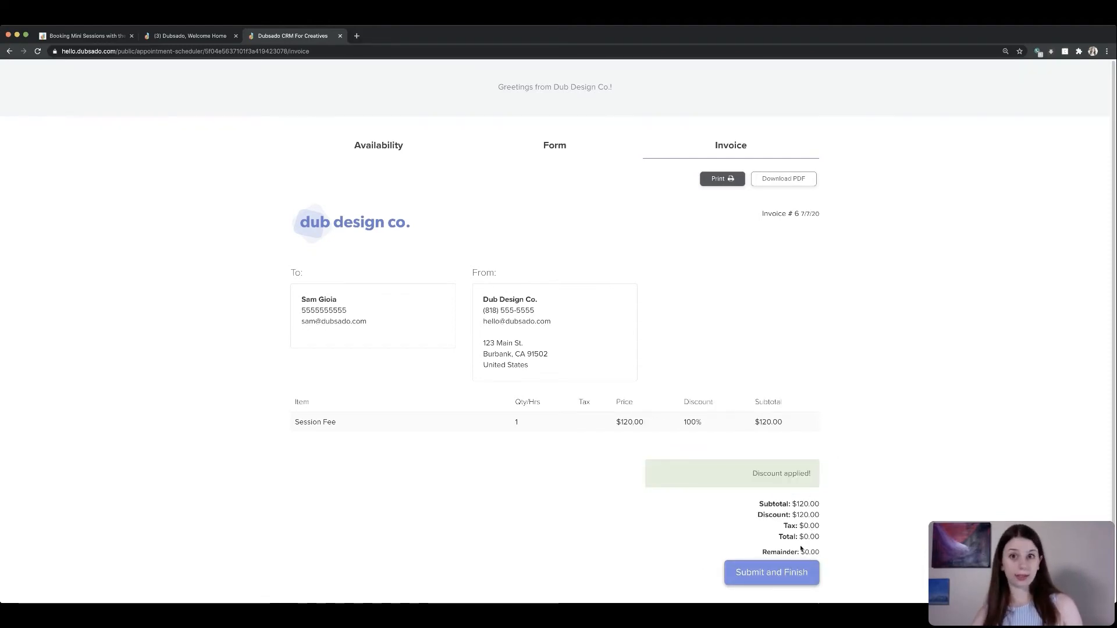
pyautogui.click(792, 575)
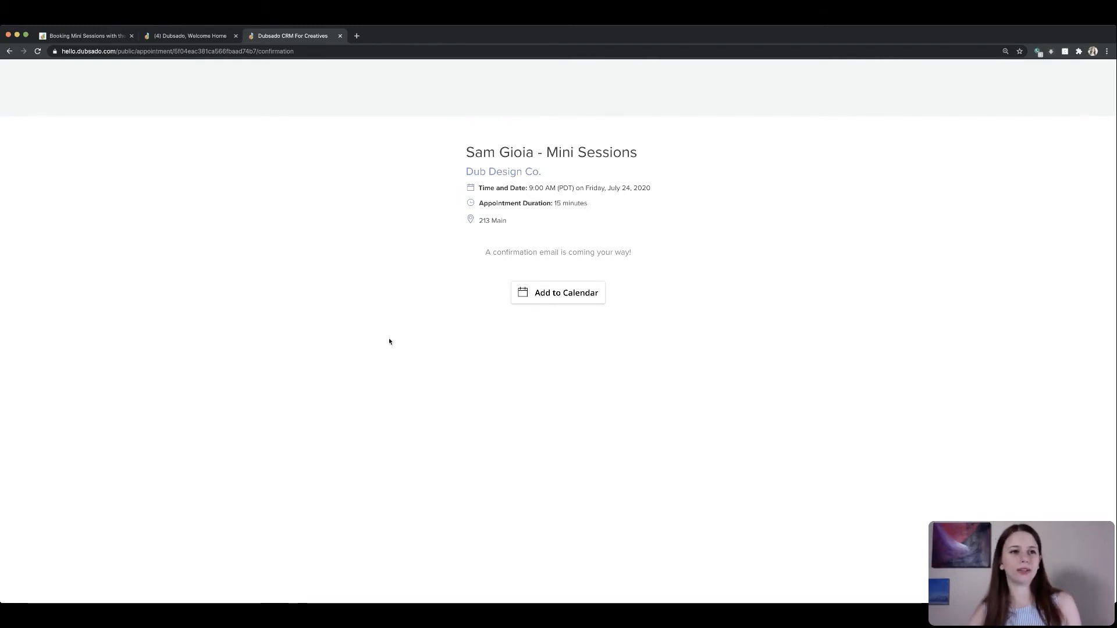
# - Review the new project's emails and invoice in the Dubsado account against the booking confirmation page
pyautogui.click(187, 36)
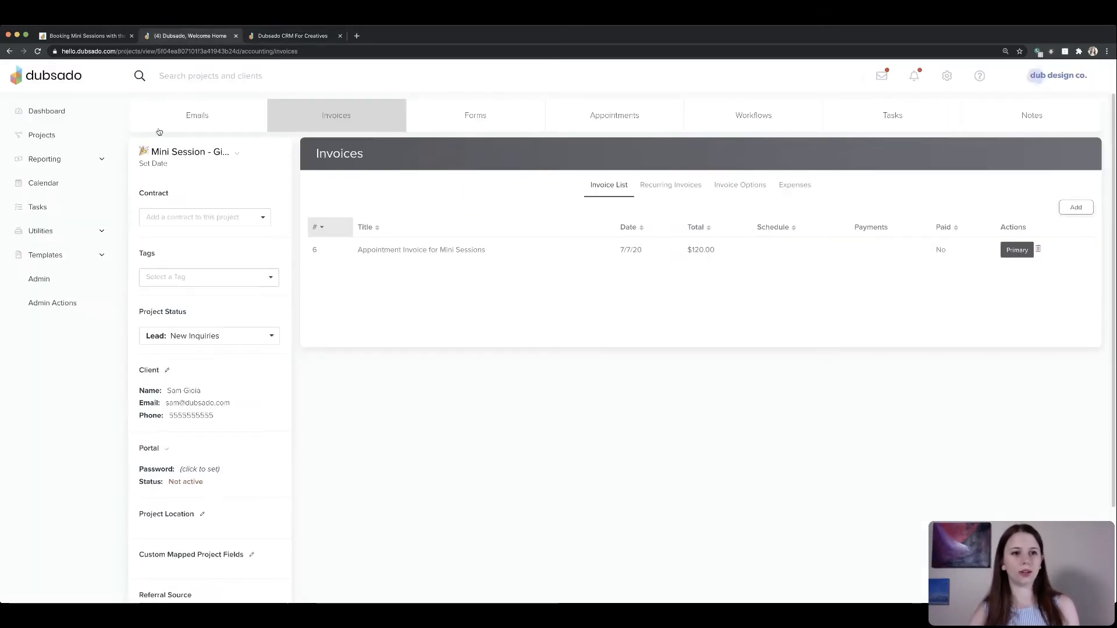
pyautogui.click(195, 113)
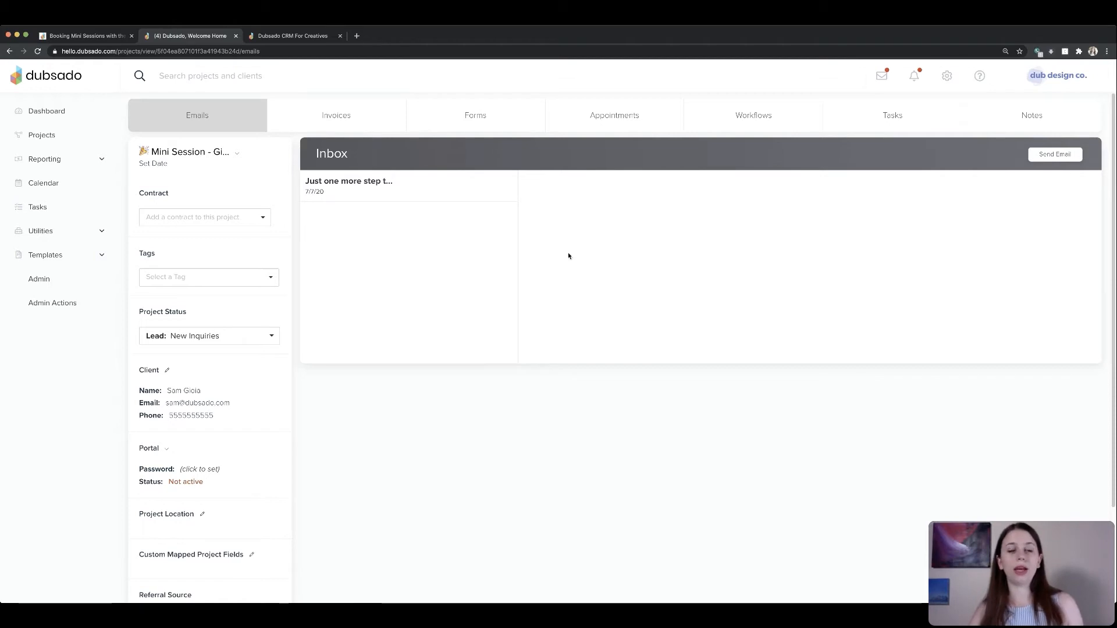
pyautogui.click(314, 37)
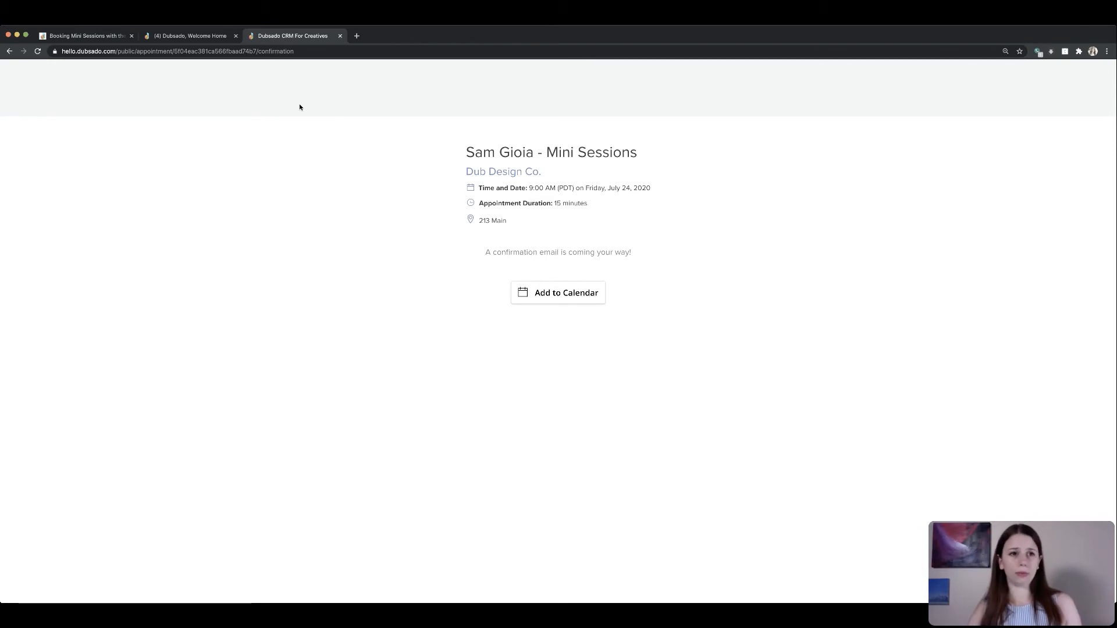
pyautogui.click(187, 35)
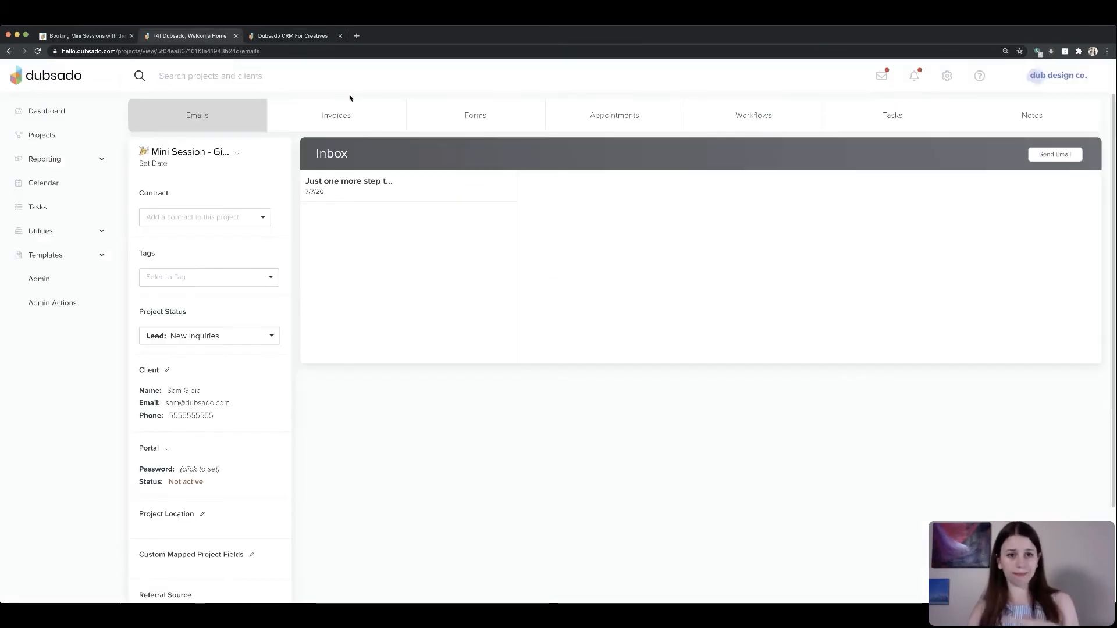
pyautogui.click(349, 108)
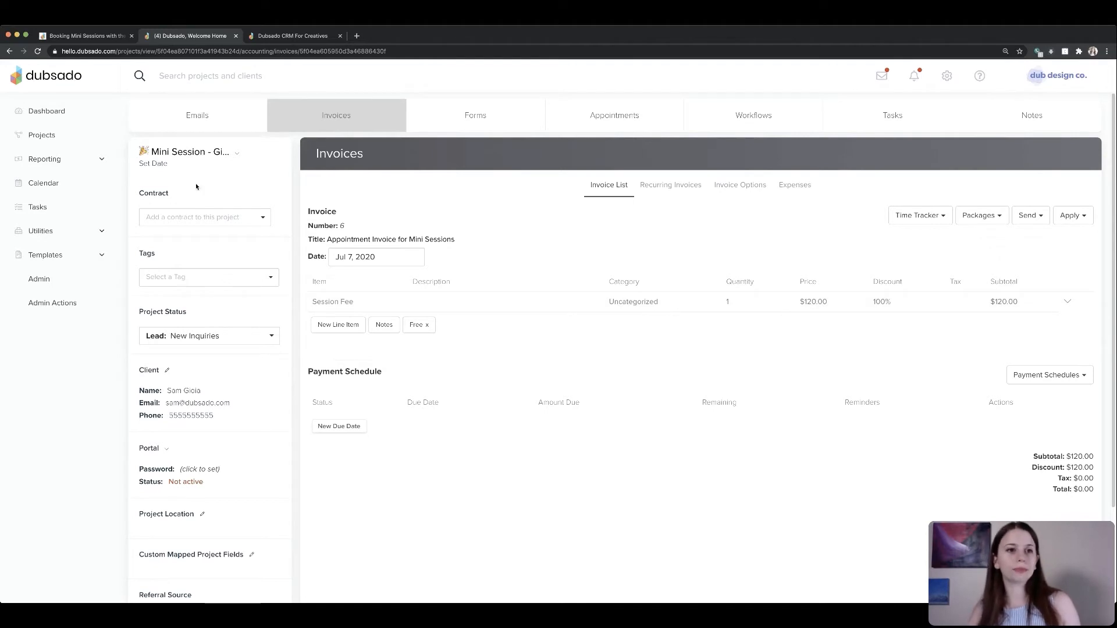
pyautogui.click(218, 118)
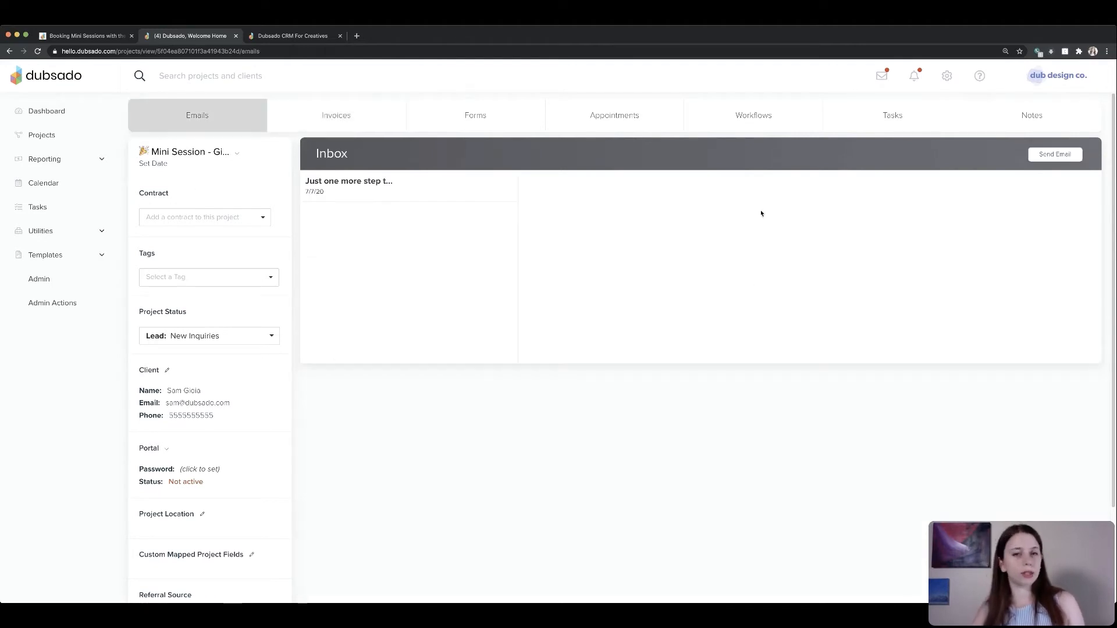
pyautogui.click(237, 156)
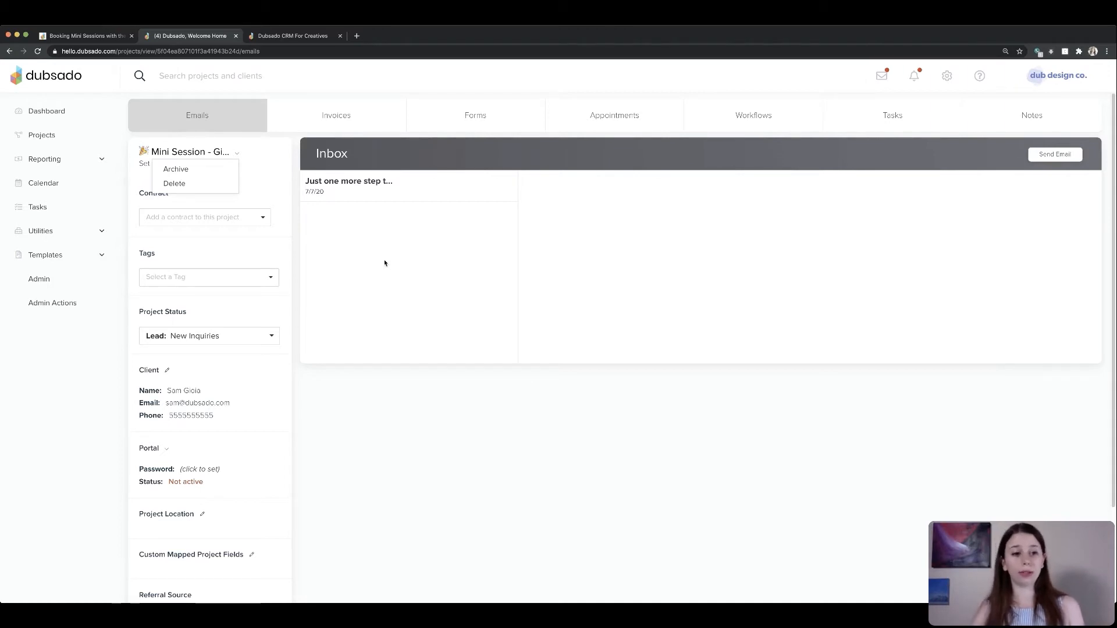
pyautogui.click(387, 273)
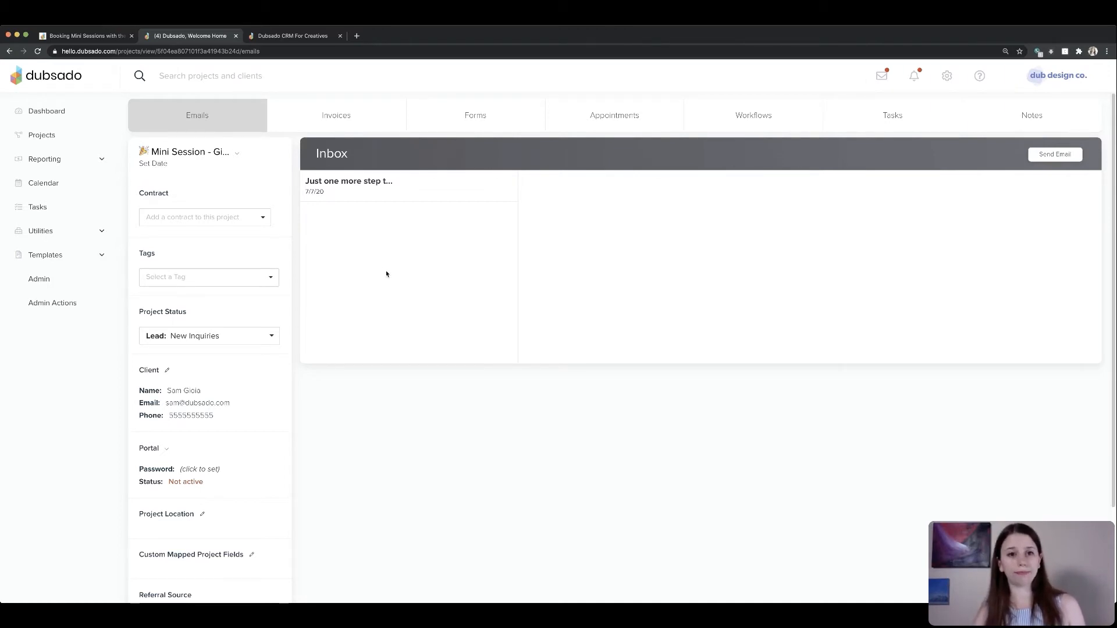
pyautogui.click(368, 118)
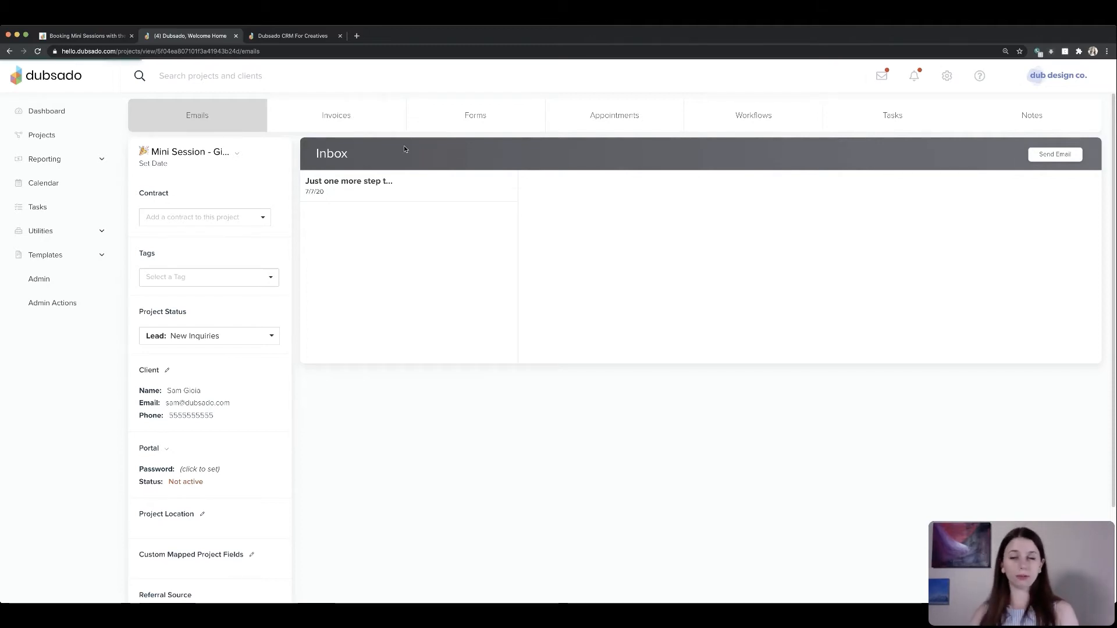
pyautogui.click(369, 119)
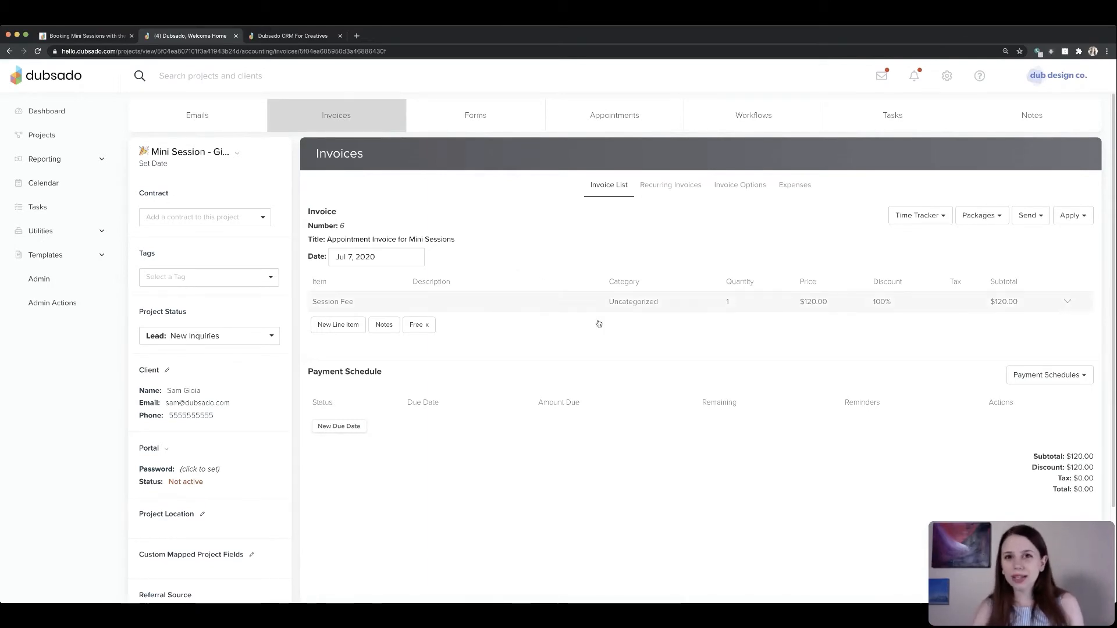
# - Remove the Free discount from the invoice and apply a $120 check payment described as TEST
pyautogui.click(428, 327)
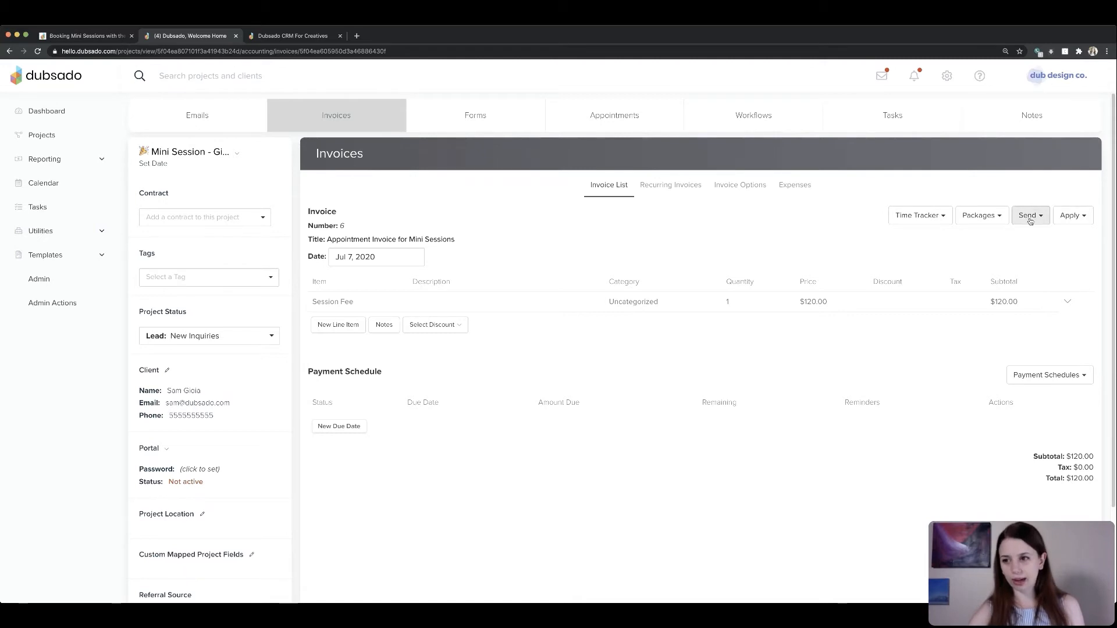
pyautogui.click(1070, 215)
pyautogui.click(1039, 236)
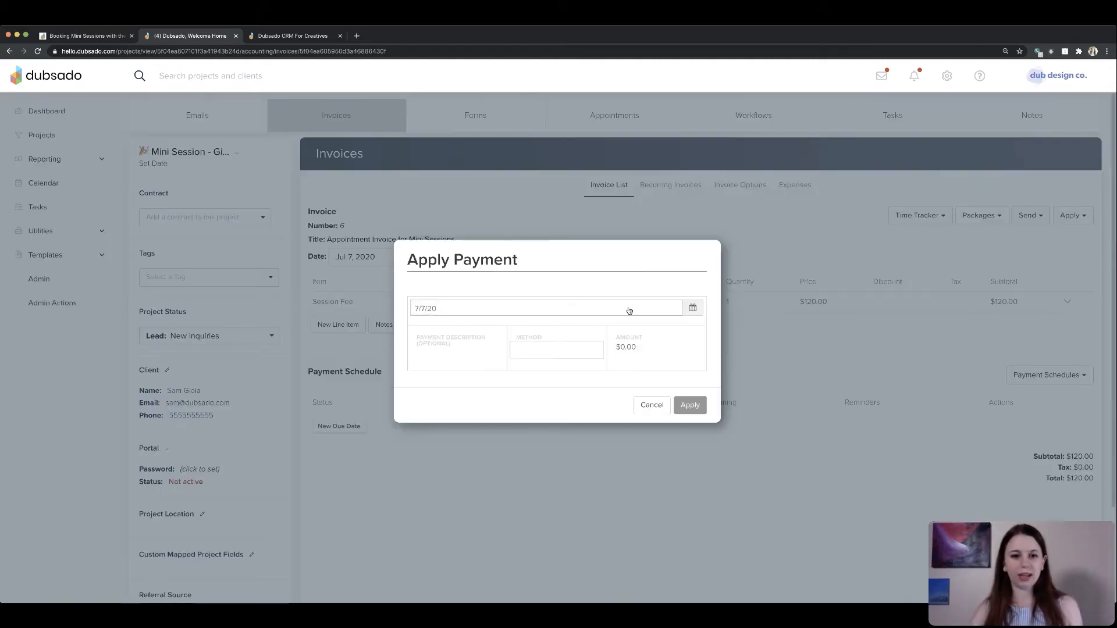
pyautogui.click(476, 356)
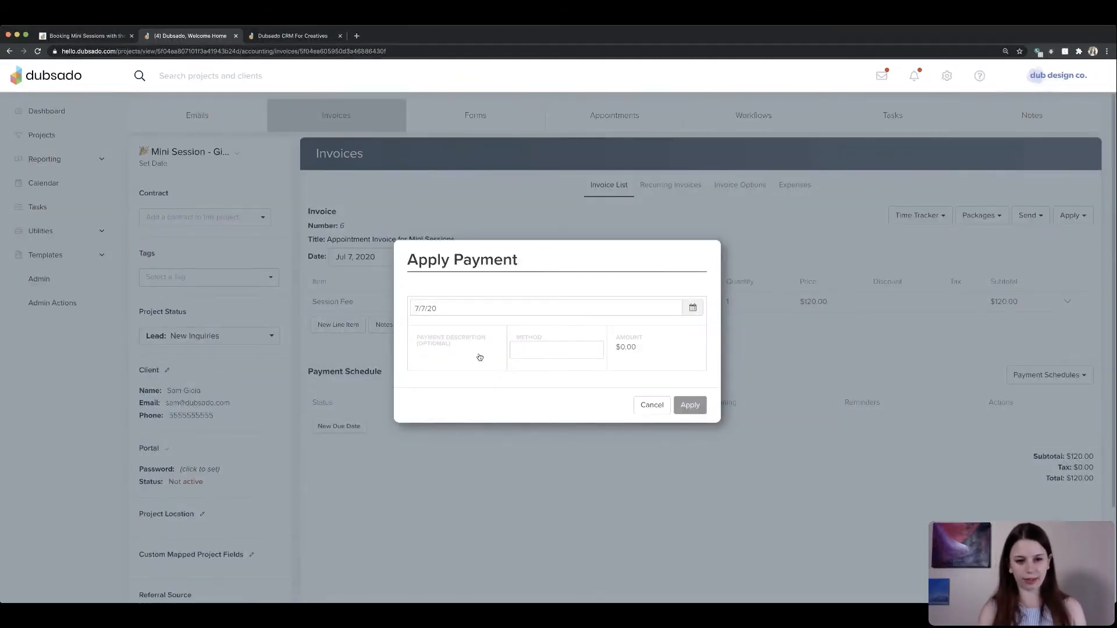
pyautogui.write('TEST')
pyautogui.click(550, 353)
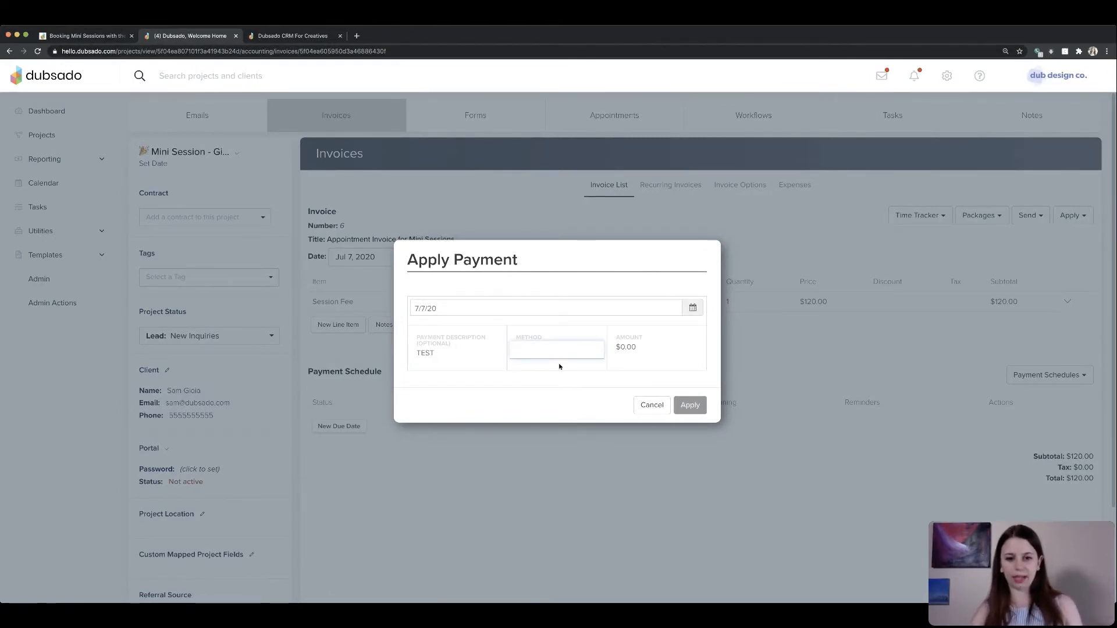
pyautogui.click(648, 351)
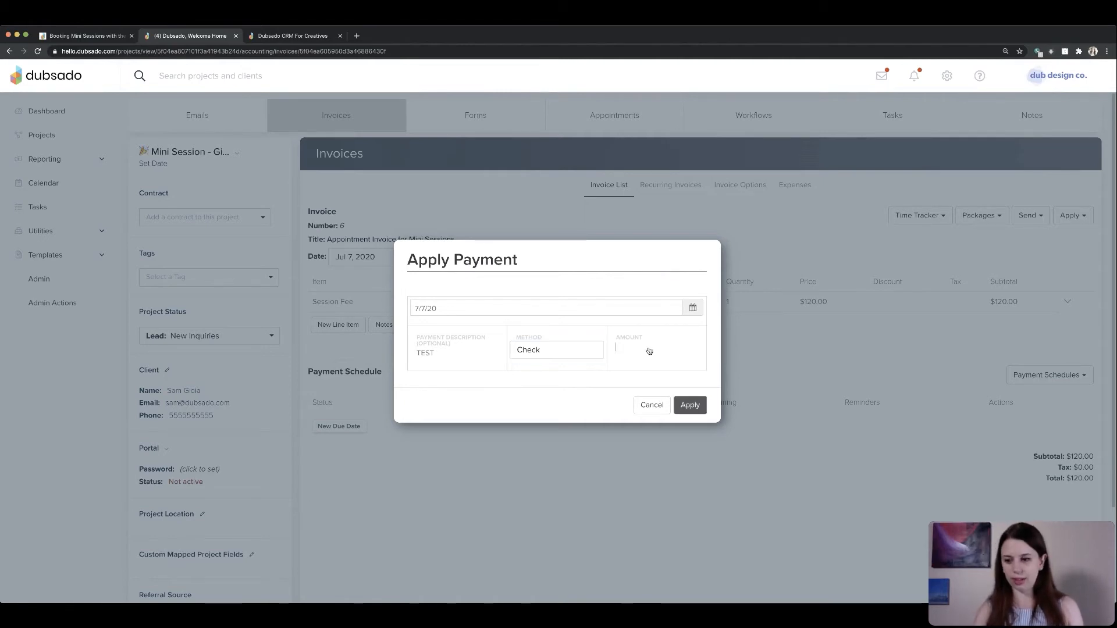
pyautogui.write('120')
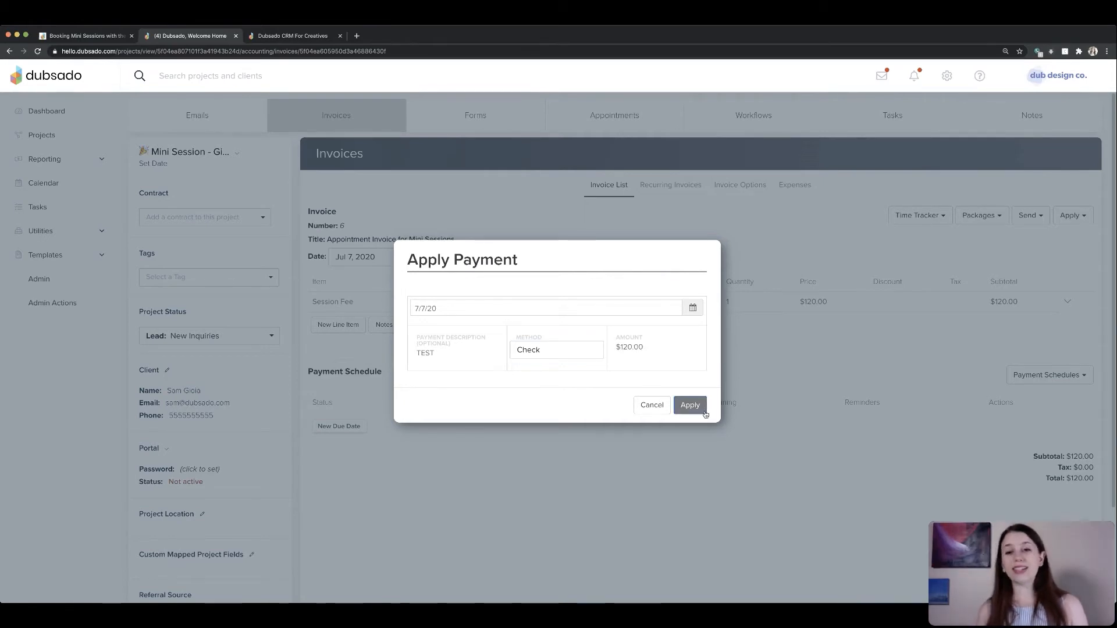
pyautogui.click(703, 407)
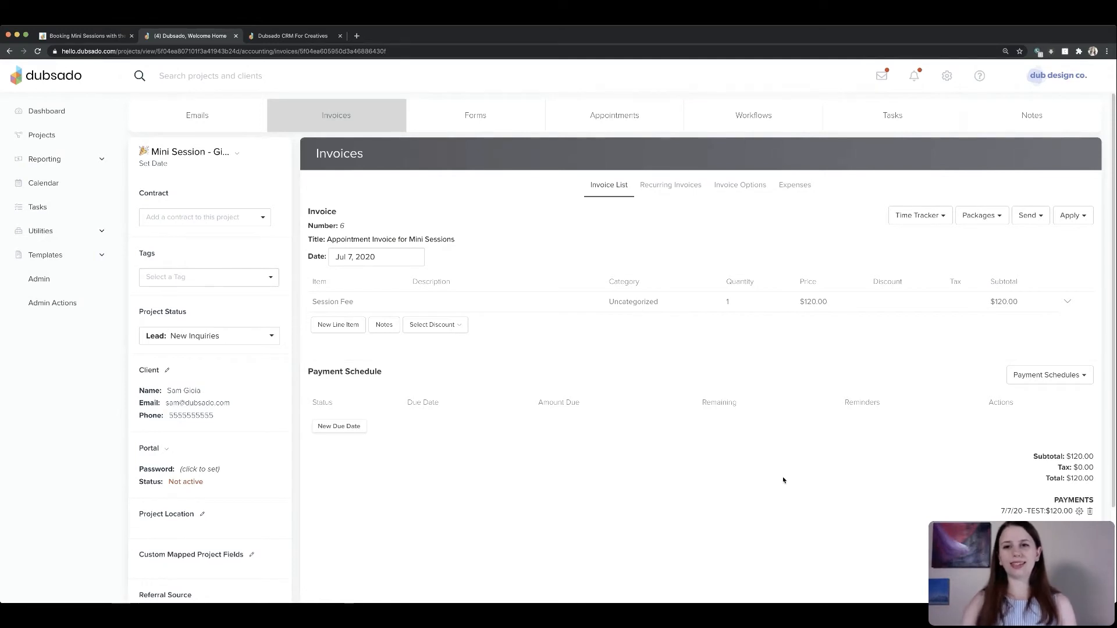
# - Open and read the booking confirmation email in the project's inbox
pyautogui.click(782, 120)
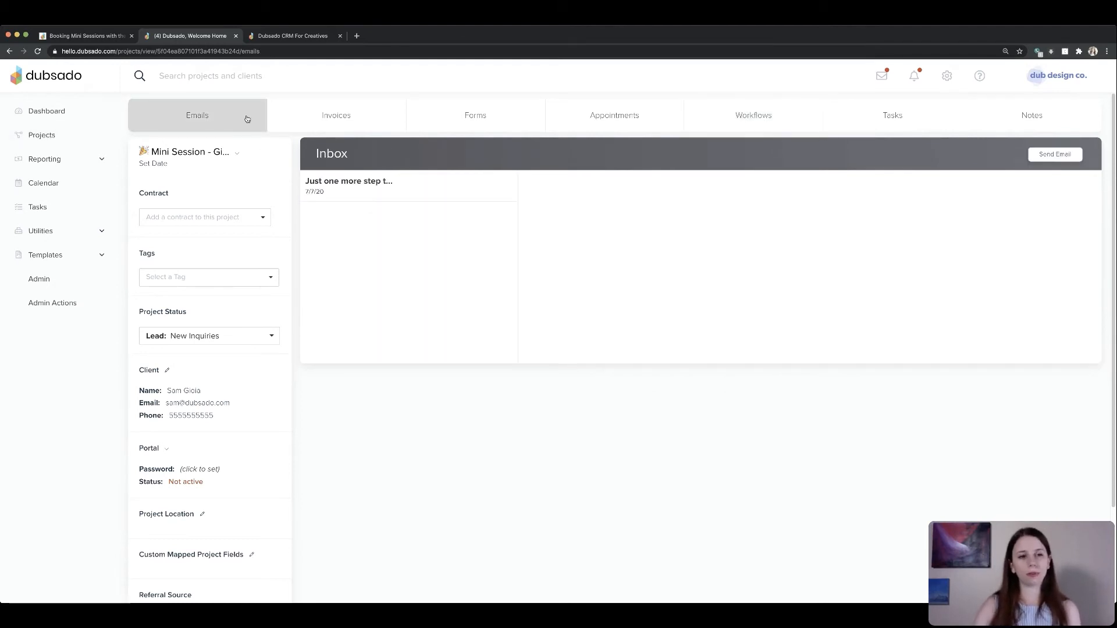
pyautogui.click(409, 187)
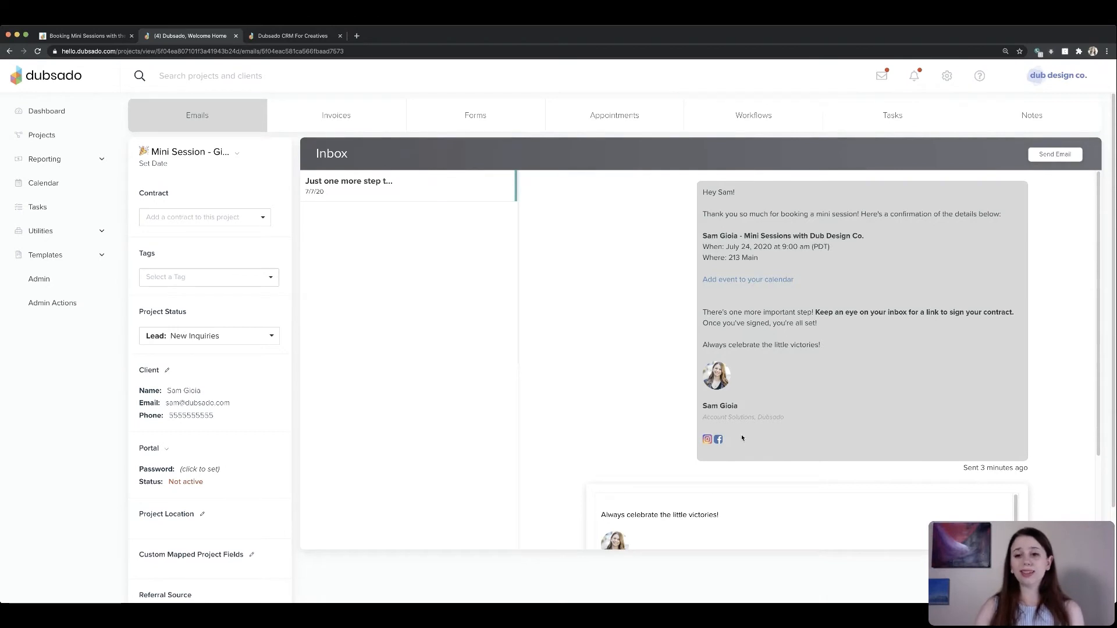
pyautogui.moveTo(822, 347)
pyautogui.mouseDown()
pyautogui.moveTo(705, 216)
pyautogui.moveTo(806, 347)
pyautogui.mouseUp()
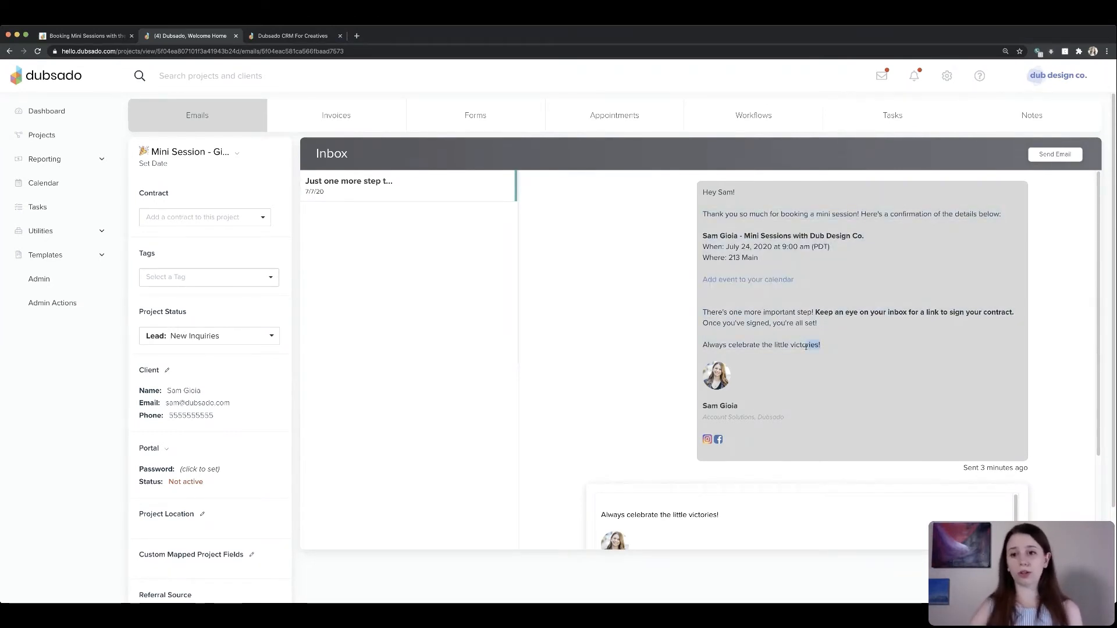
pyautogui.moveTo(702, 235); pyautogui.dragTo(818, 324)
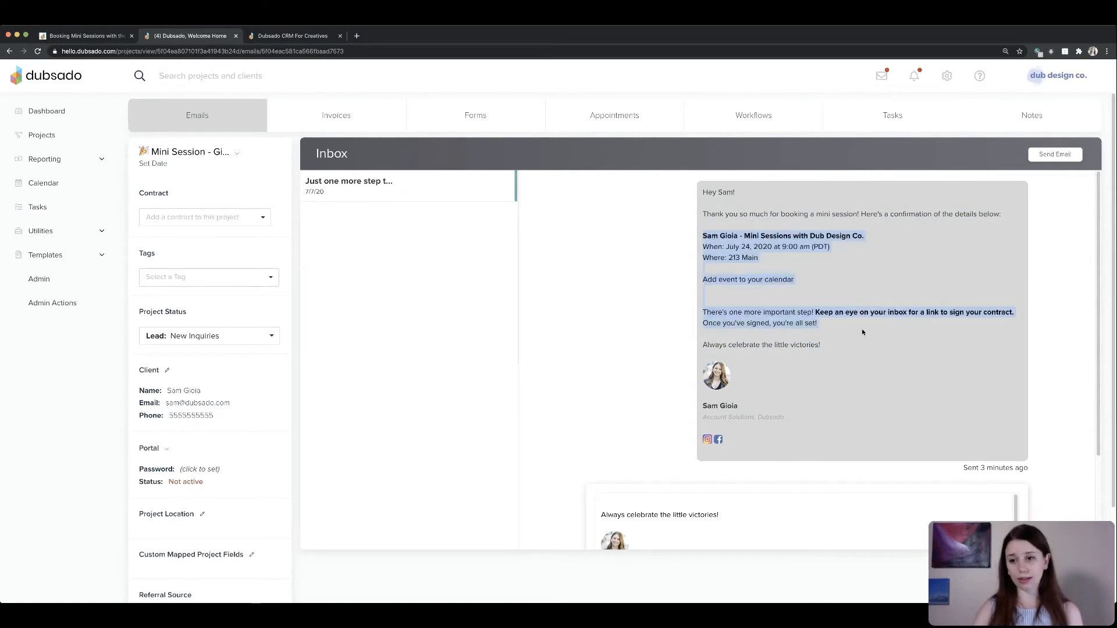
pyautogui.click(852, 357)
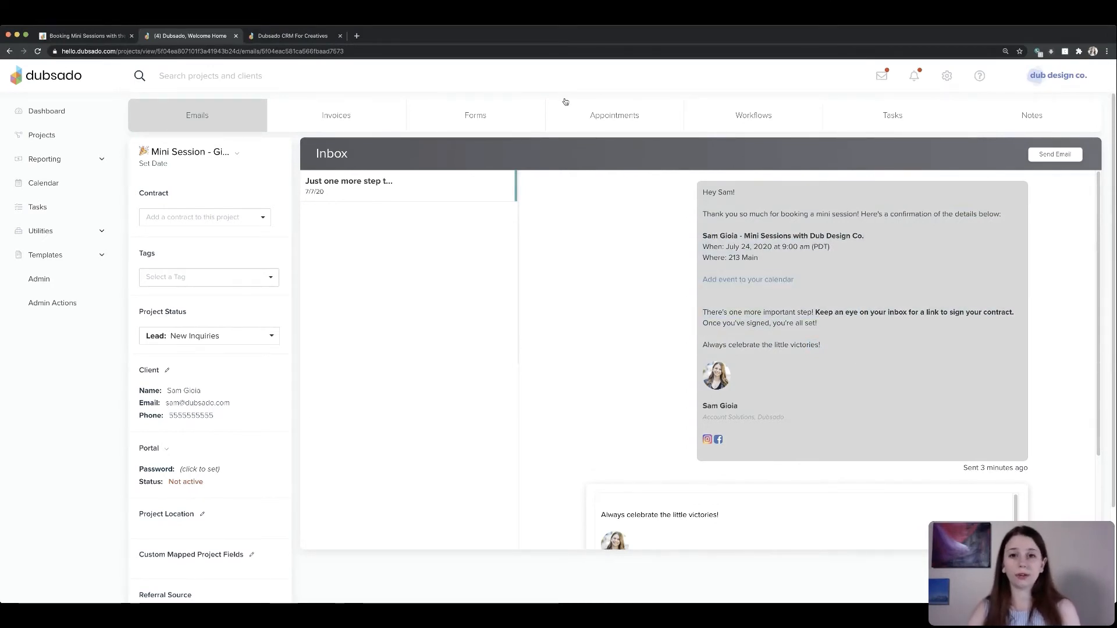
# - Check the booked appointment in the project's appointments and on the July 2020 calendar
pyautogui.click(595, 113)
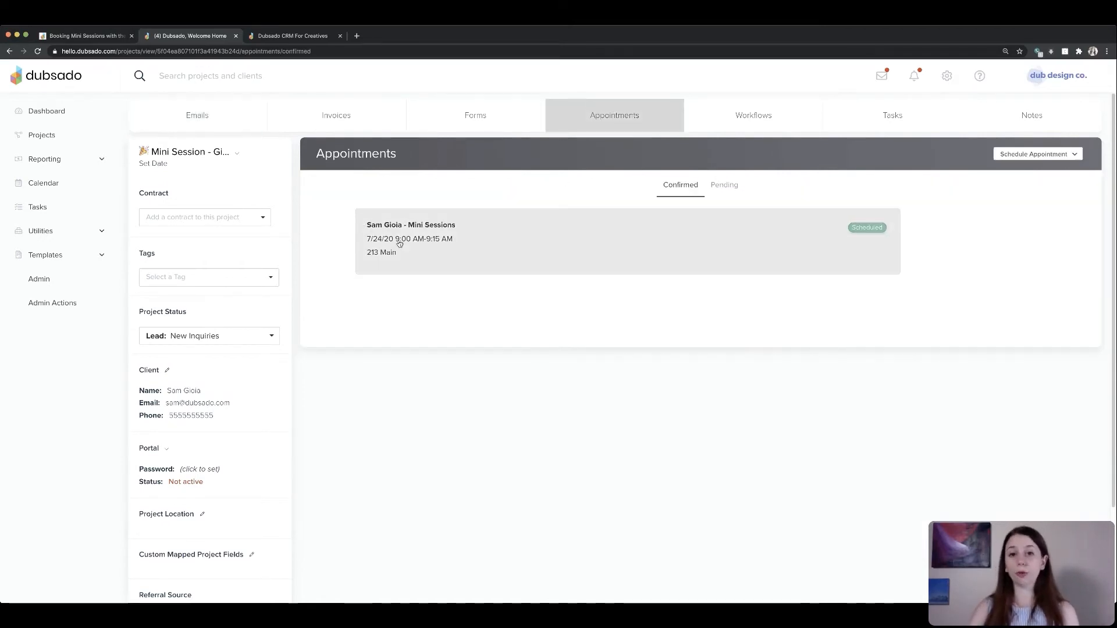
pyautogui.click(32, 184)
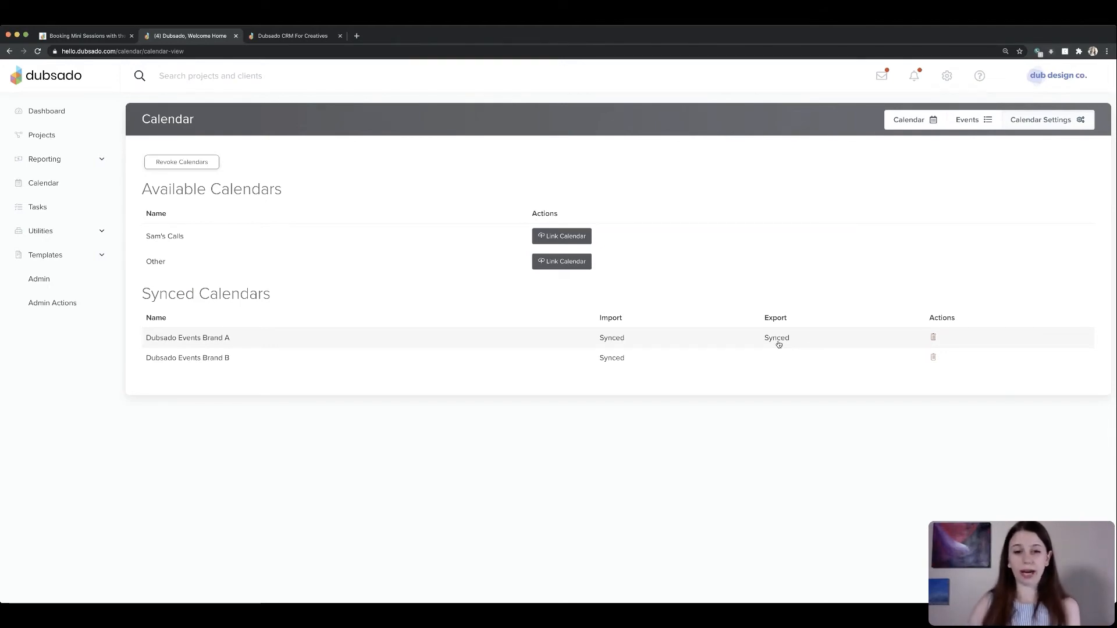
pyautogui.click(83, 255)
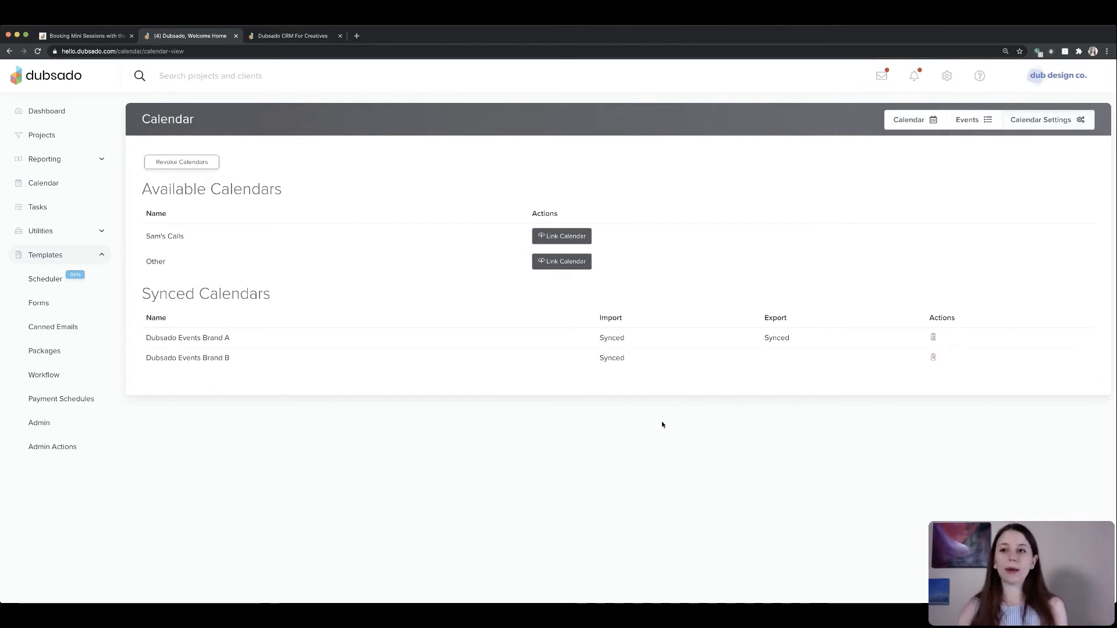
pyautogui.click(911, 119)
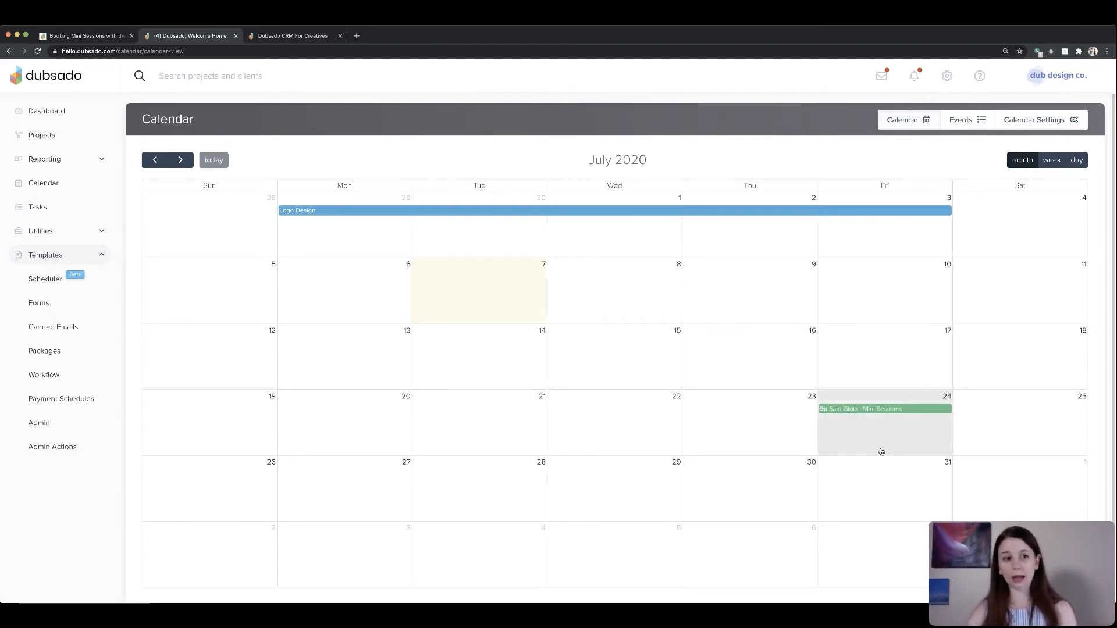
# - Remove the July 24 availability from the Let's Chat scheduler for that date only
pyautogui.click(46, 279)
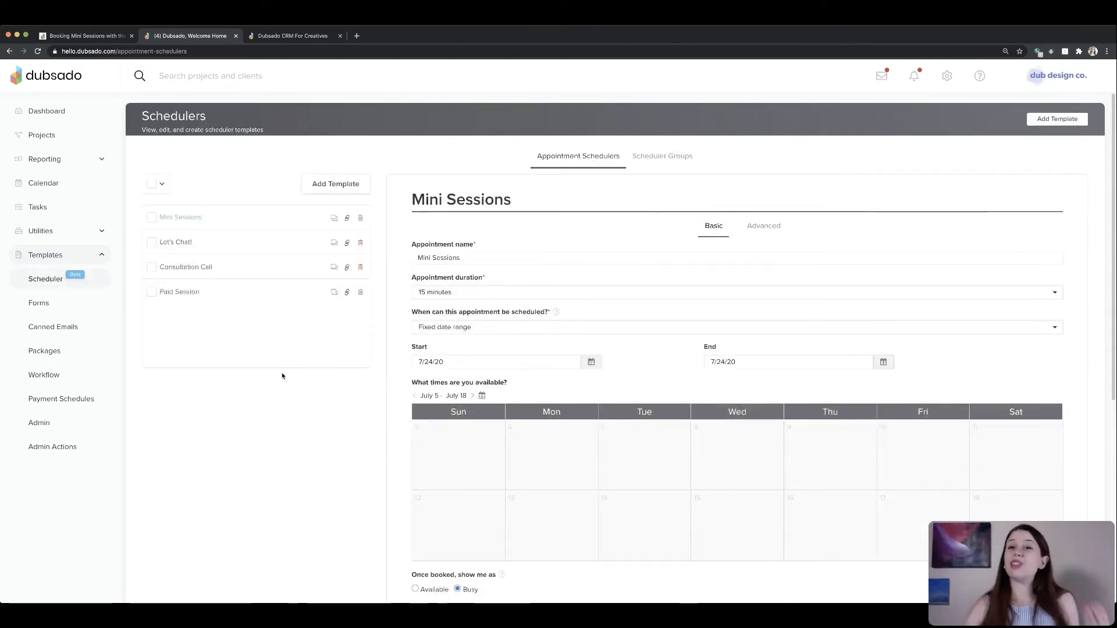
pyautogui.click(188, 243)
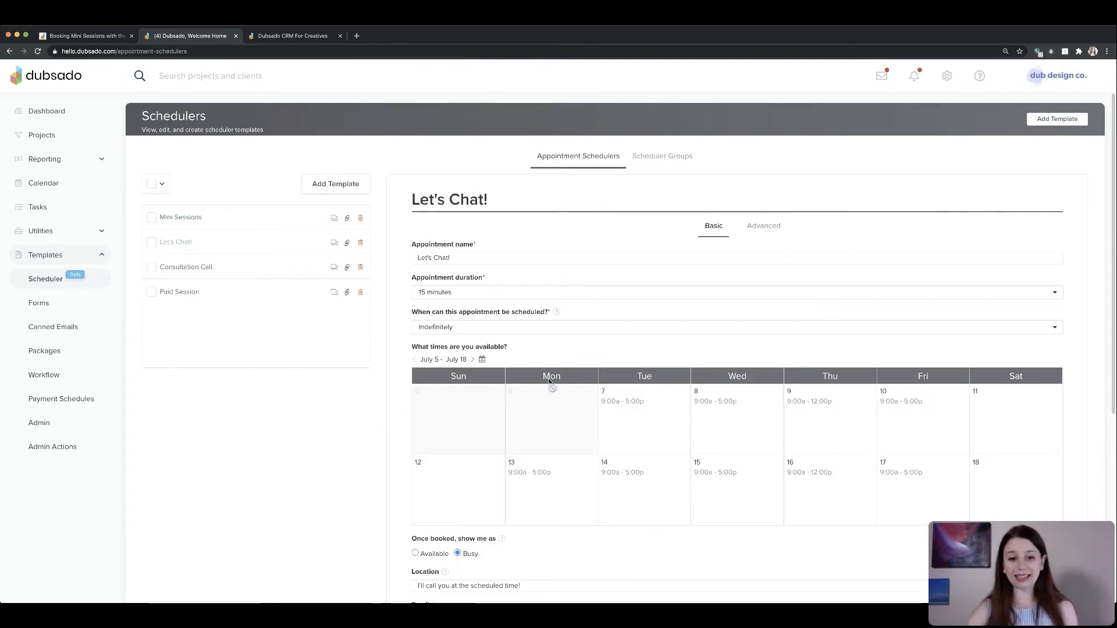
pyautogui.click(472, 359)
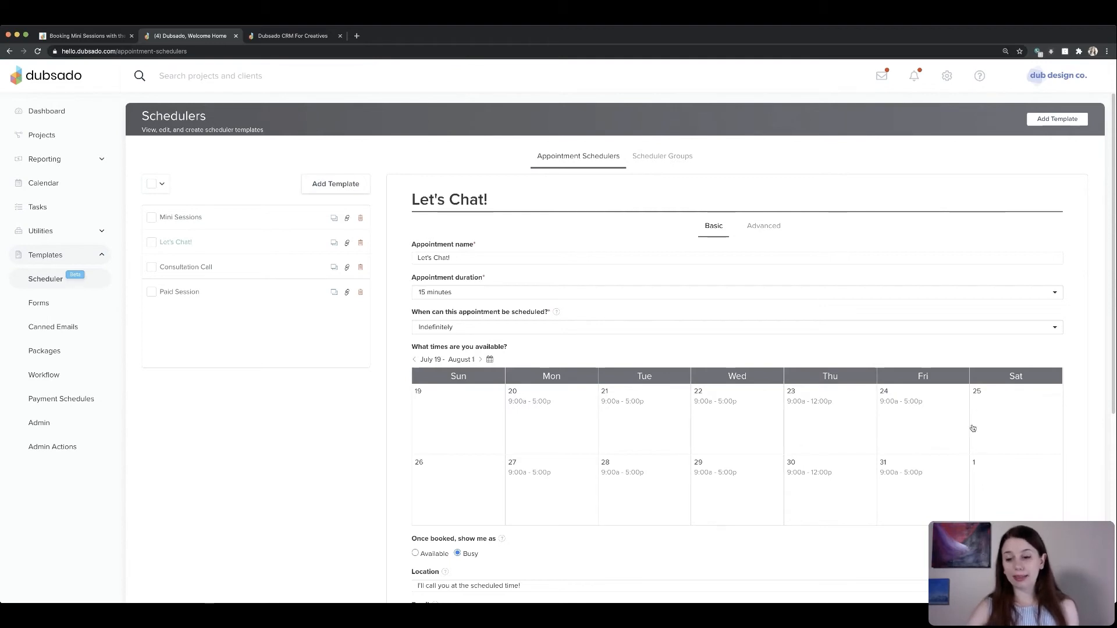
pyautogui.click(921, 418)
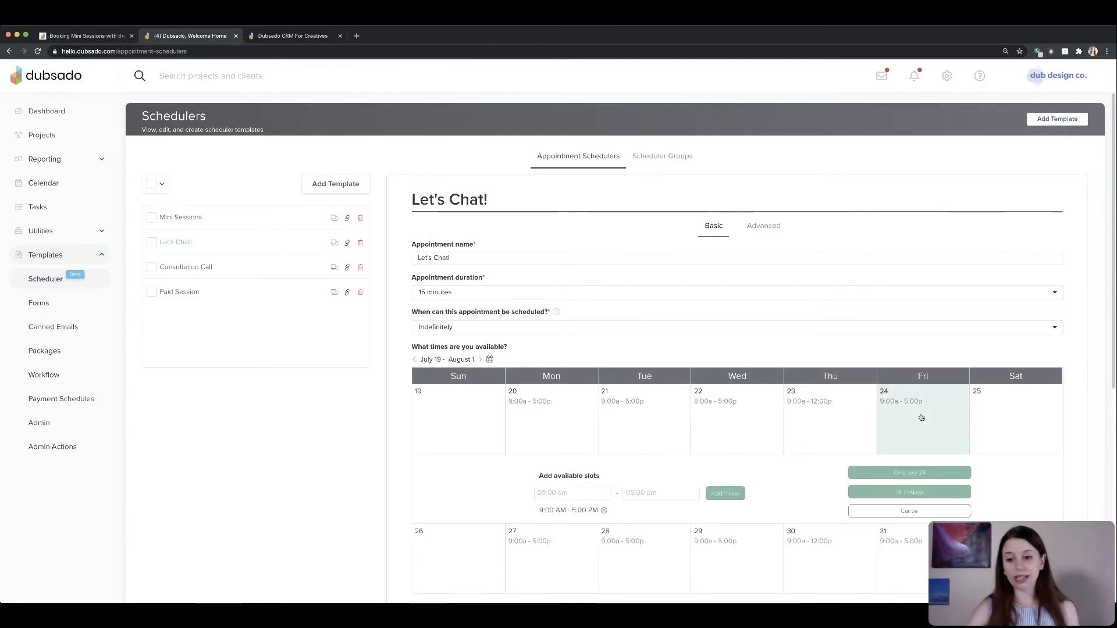
pyautogui.click(604, 511)
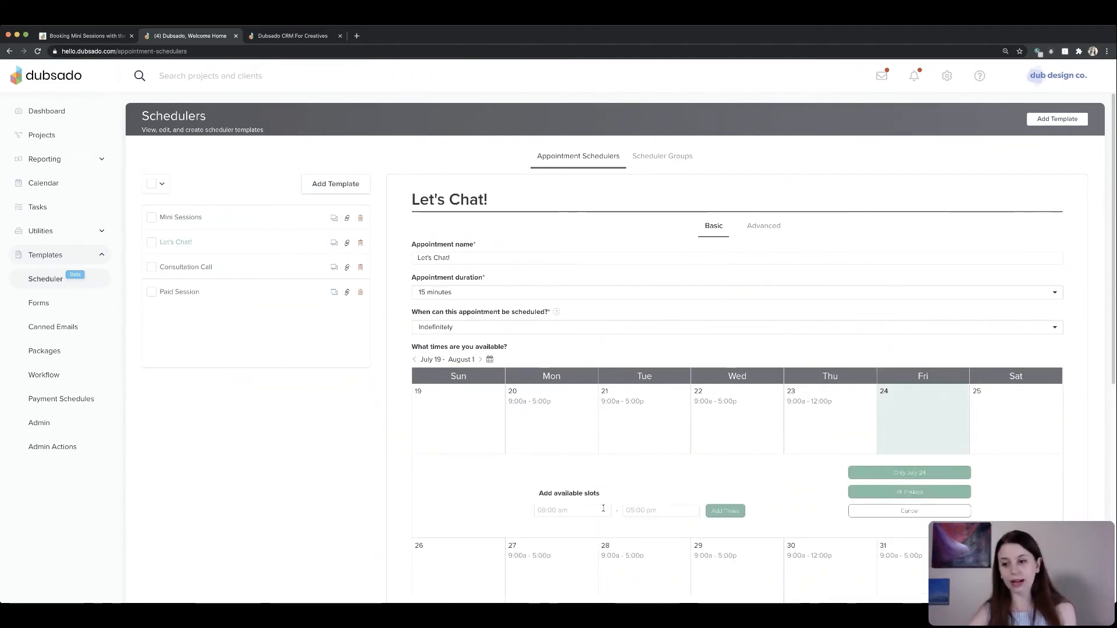
pyautogui.click(890, 475)
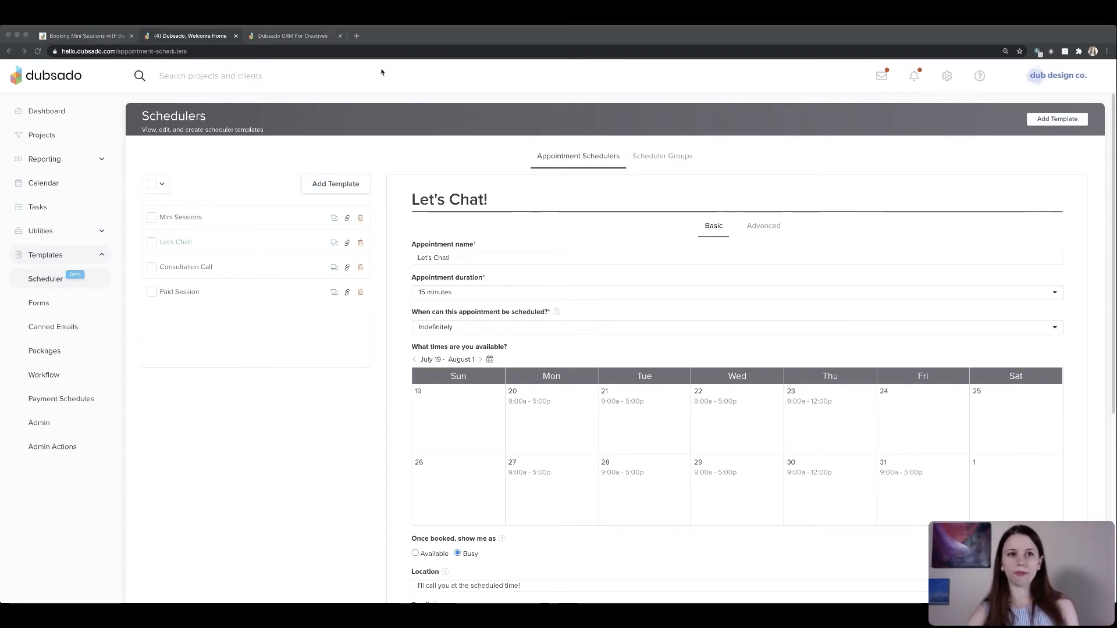
# - Read the 'Take it to the next level' notes in the mini sessions guide
pyautogui.click(103, 35)
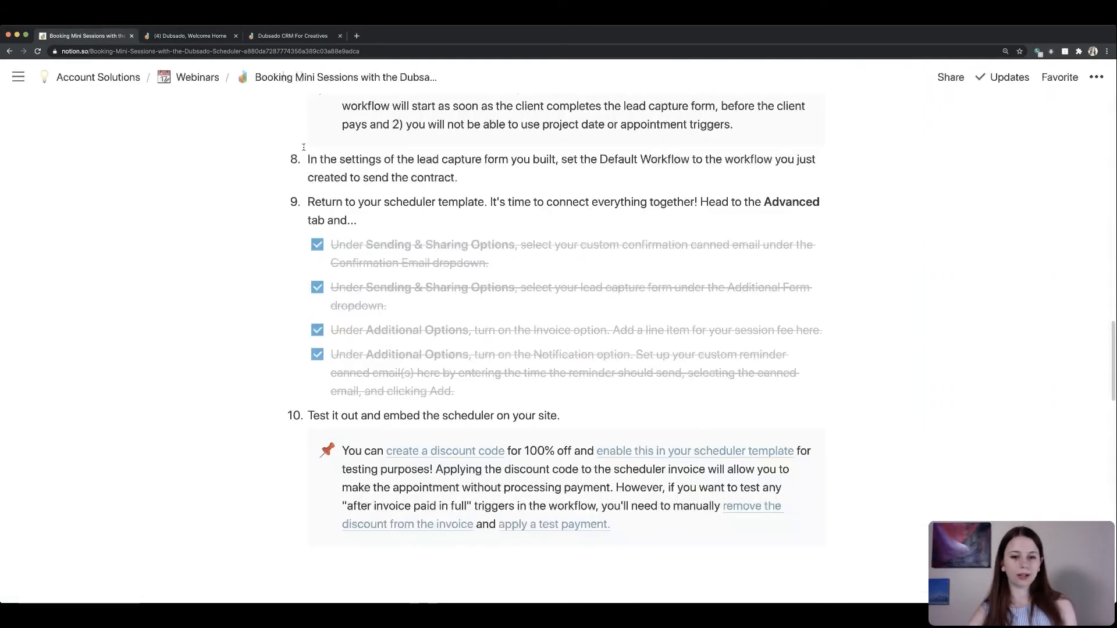
pyautogui.scroll(-3, 413, 365)
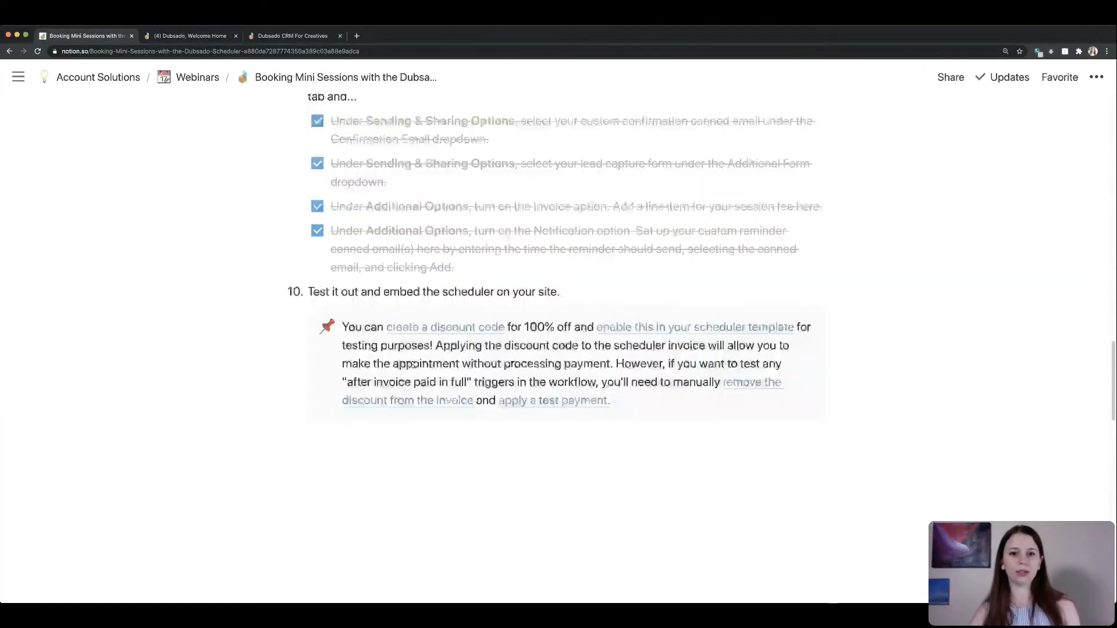
pyautogui.scroll(-8, 413, 365)
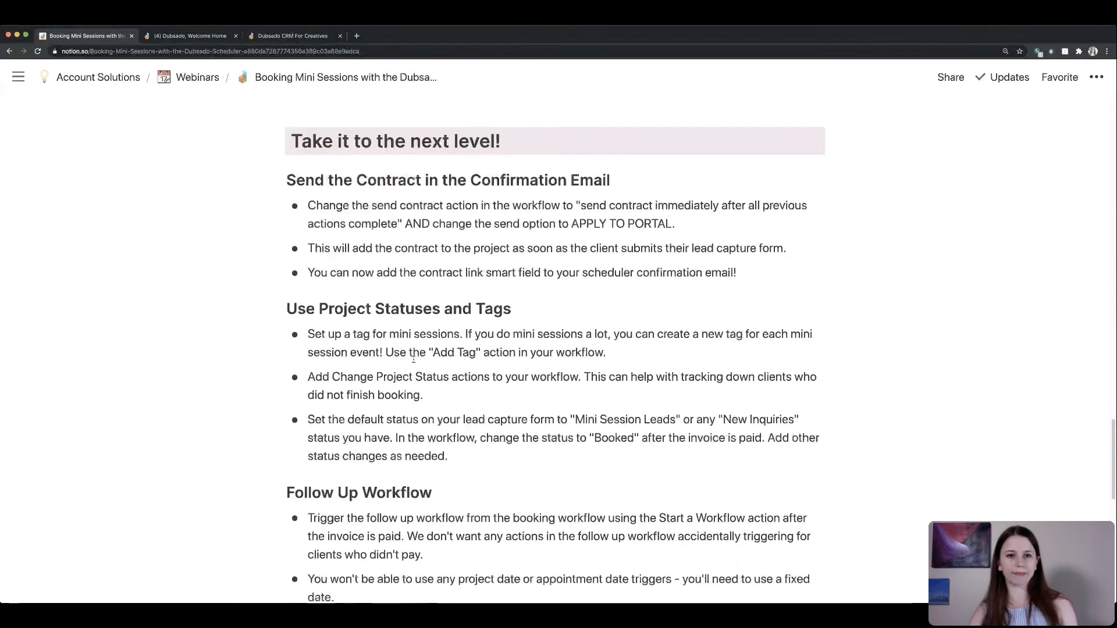
pyautogui.scroll(-1, 413, 360)
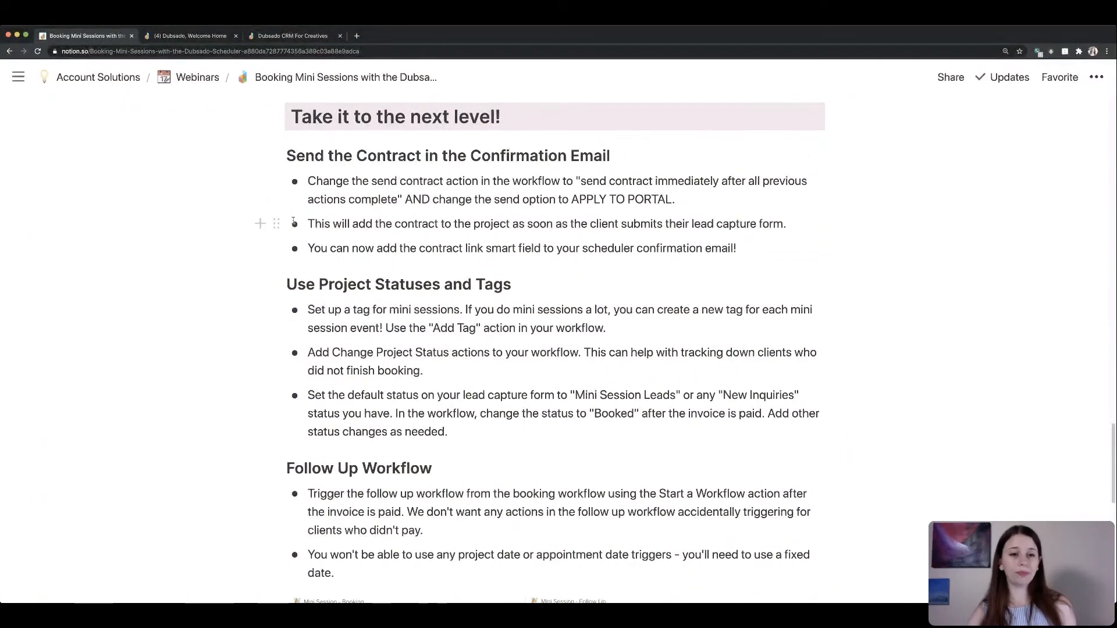
pyautogui.click(184, 37)
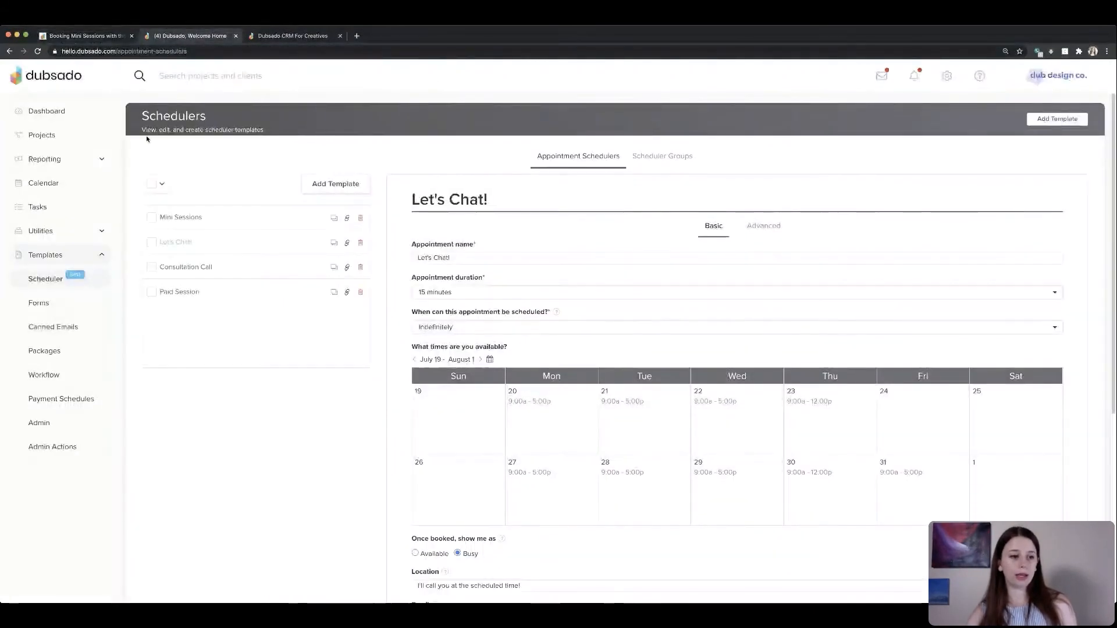
# - Review the send contract action in the Mini Session - Booking (Advanced) workflow and apply it
pyautogui.click(65, 376)
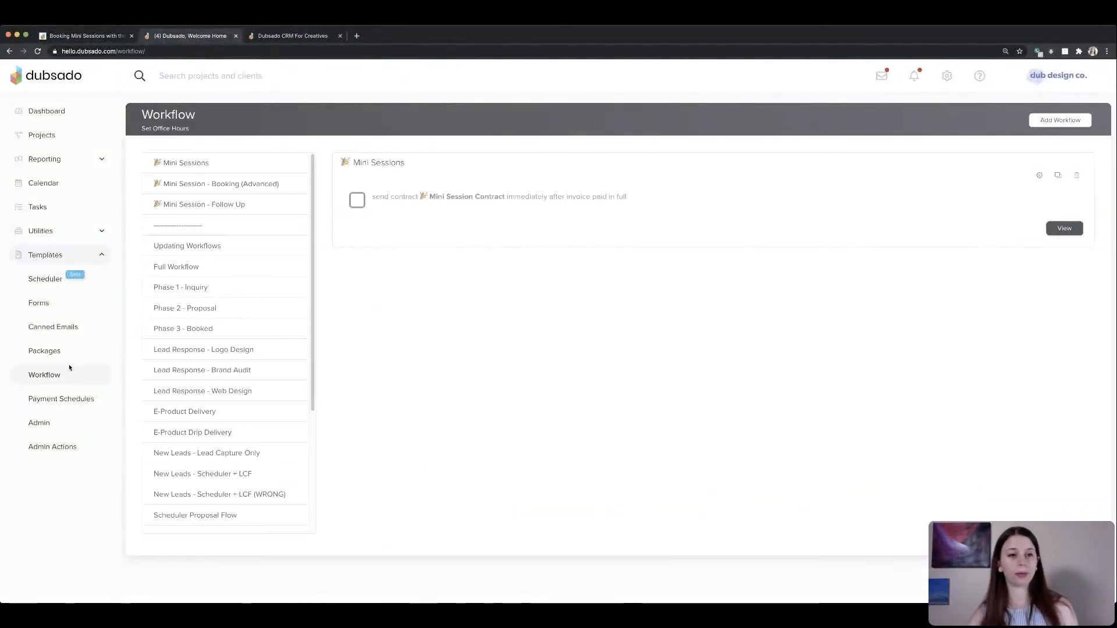
pyautogui.click(221, 185)
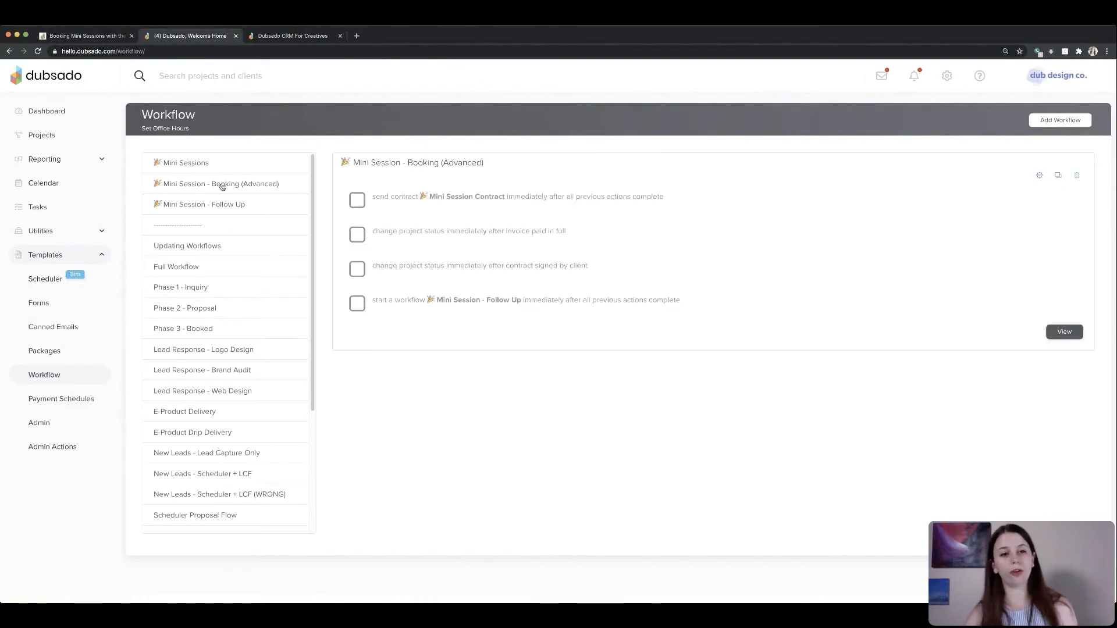
pyautogui.moveTo(373, 196); pyautogui.dragTo(662, 194)
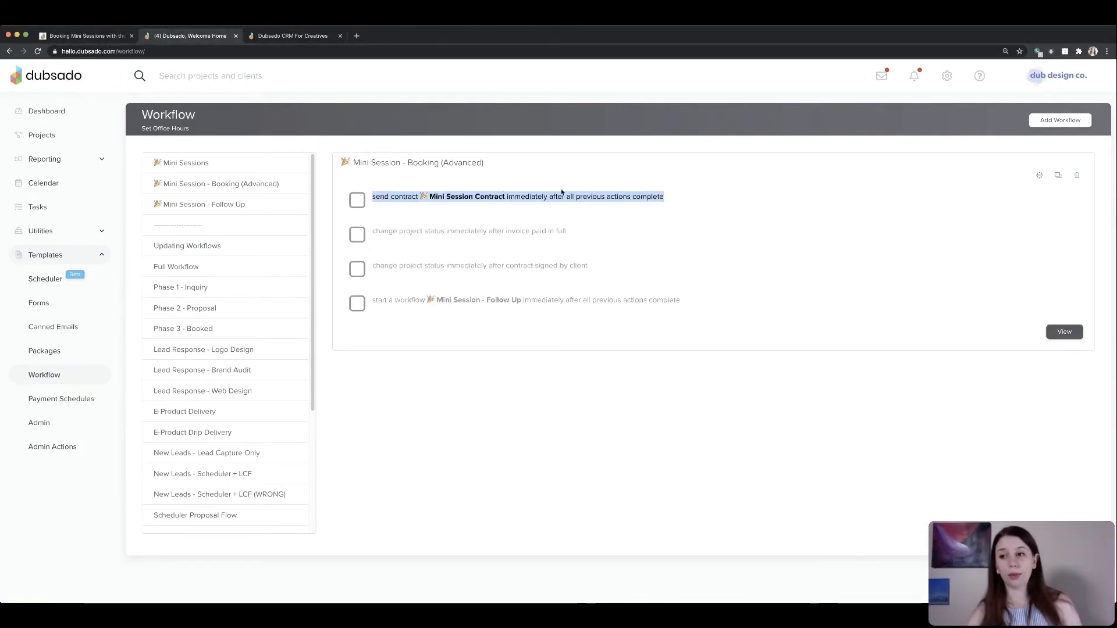
pyautogui.click(1040, 175)
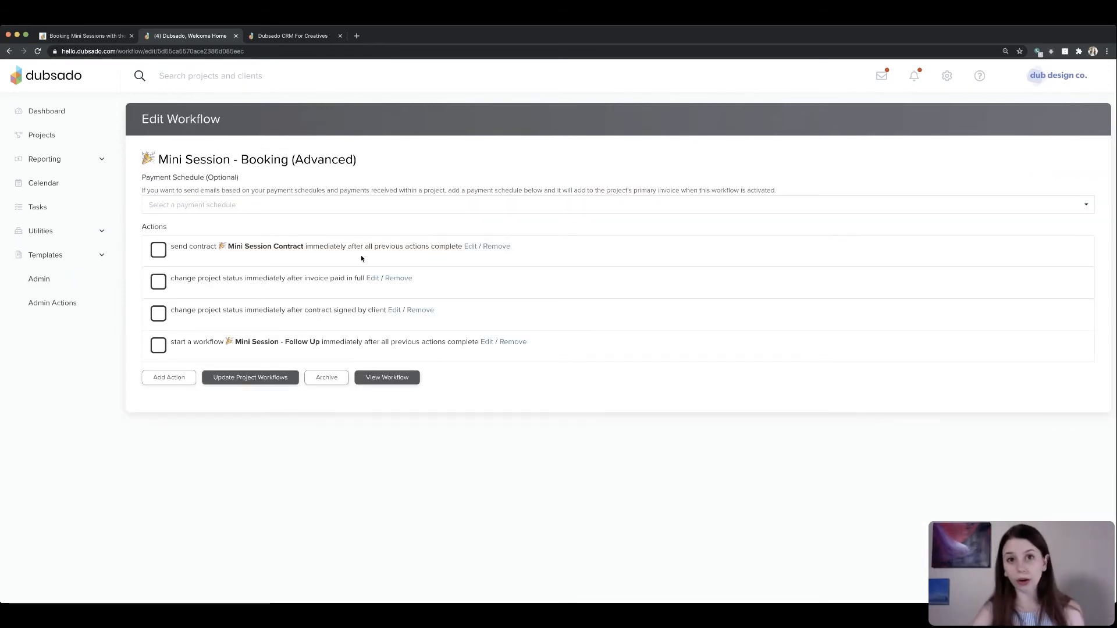
pyautogui.click(470, 246)
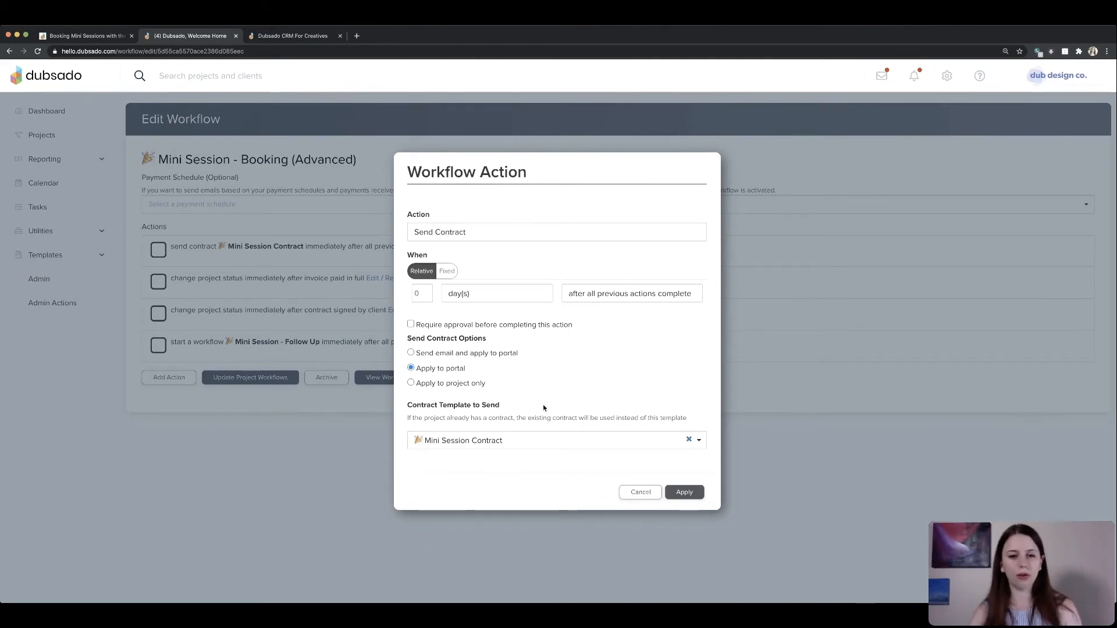
pyautogui.moveTo(465, 368); pyautogui.dragTo(405, 368)
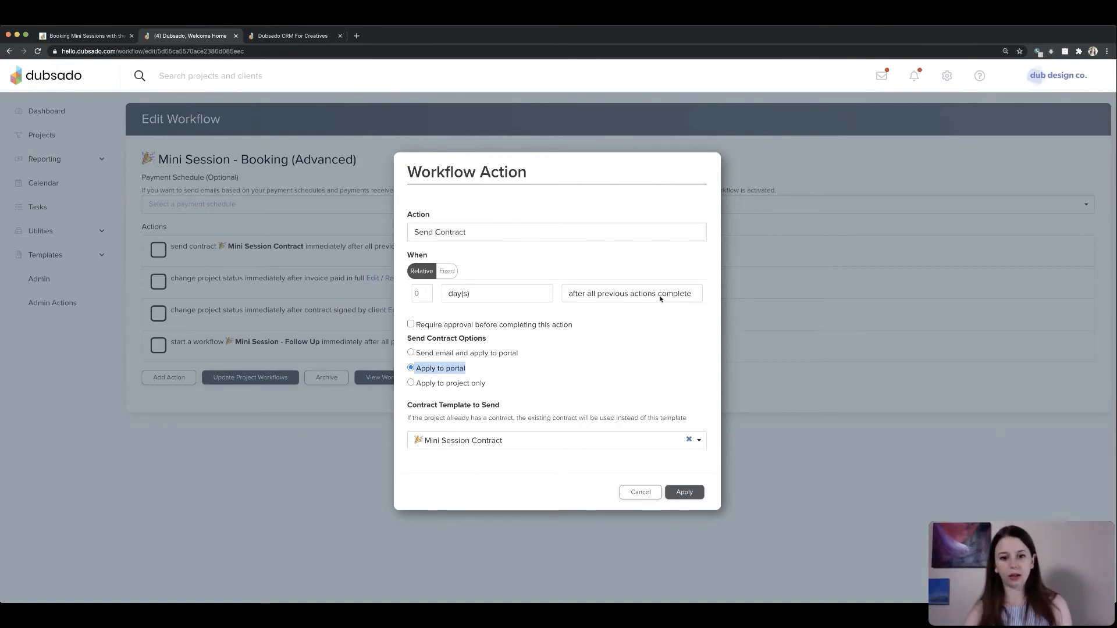
pyautogui.click(691, 493)
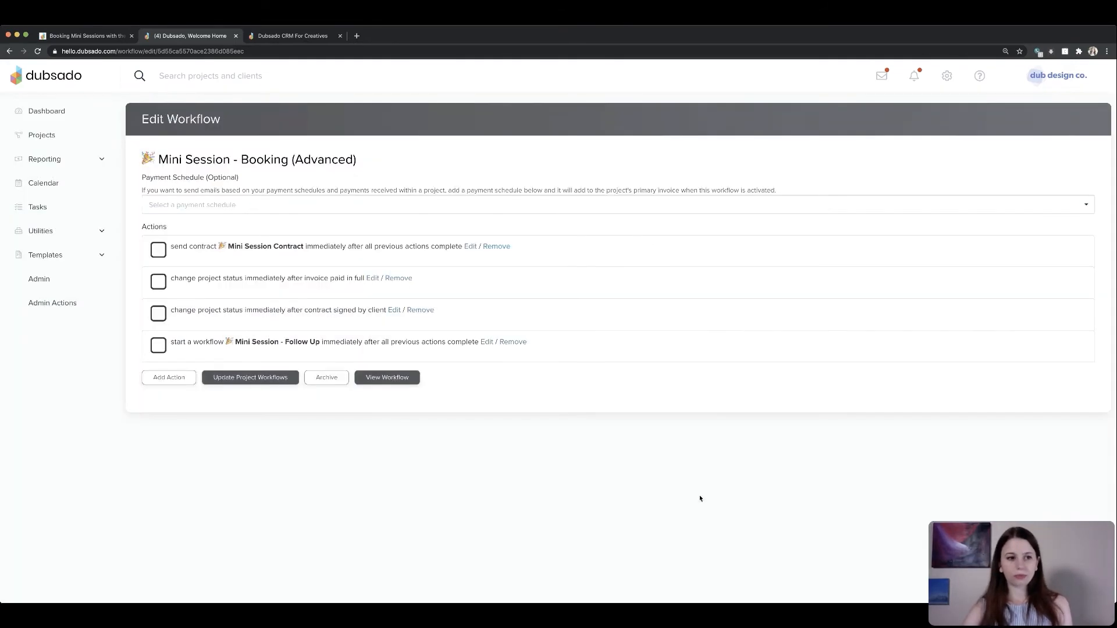
# - Open and review the Mini Sessions - Confirmation (with contract link) canned email and its contract link smart field
pyautogui.click(38, 256)
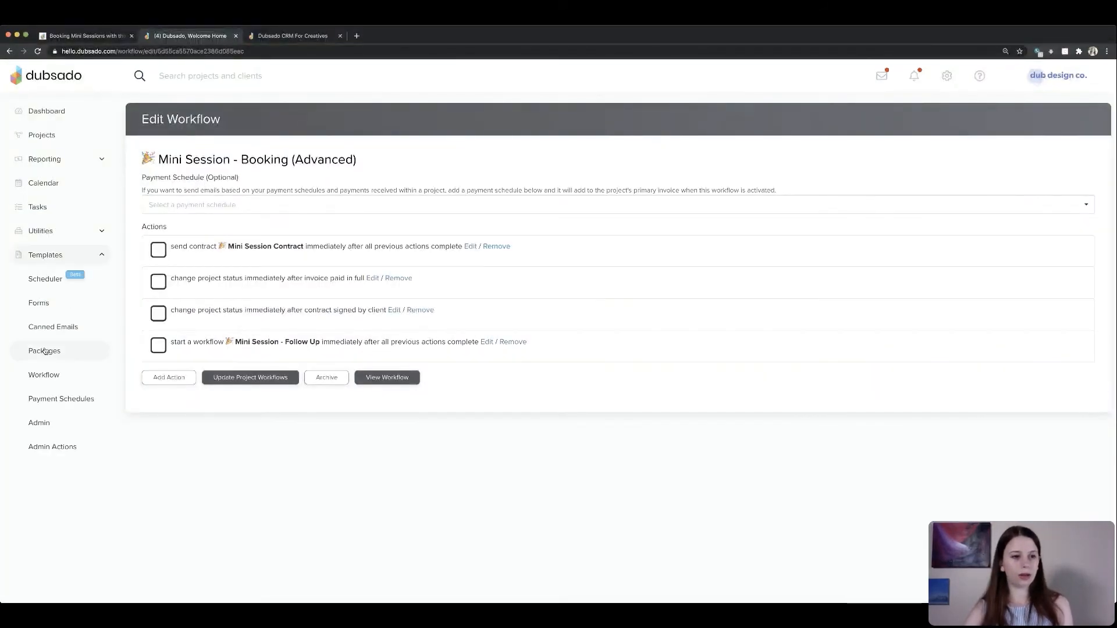
pyautogui.click(41, 326)
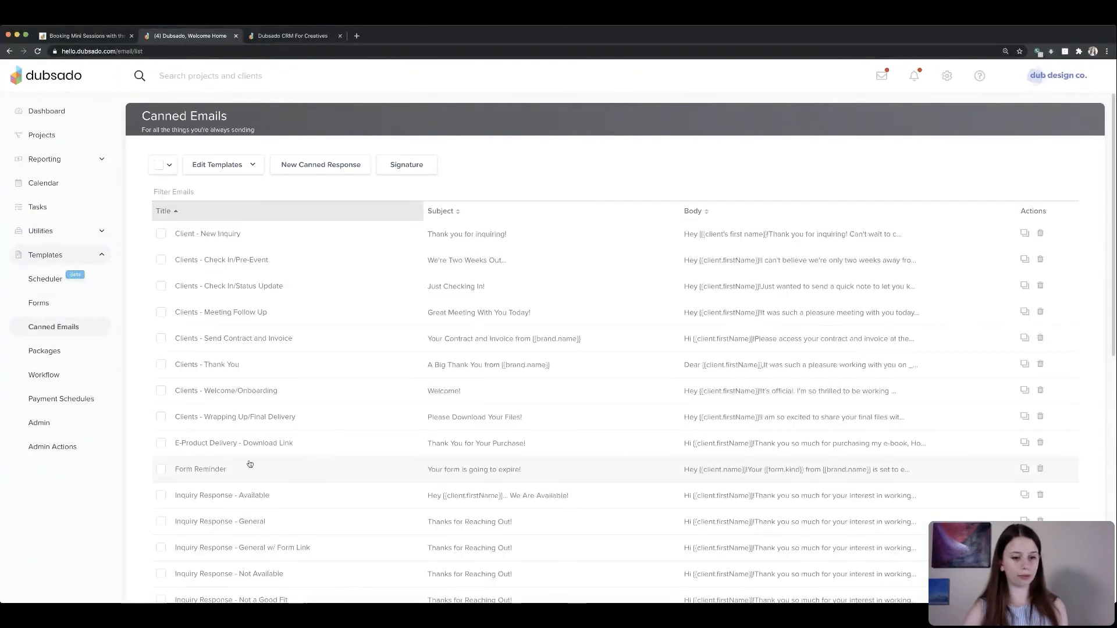
pyautogui.scroll(-10, 250, 465)
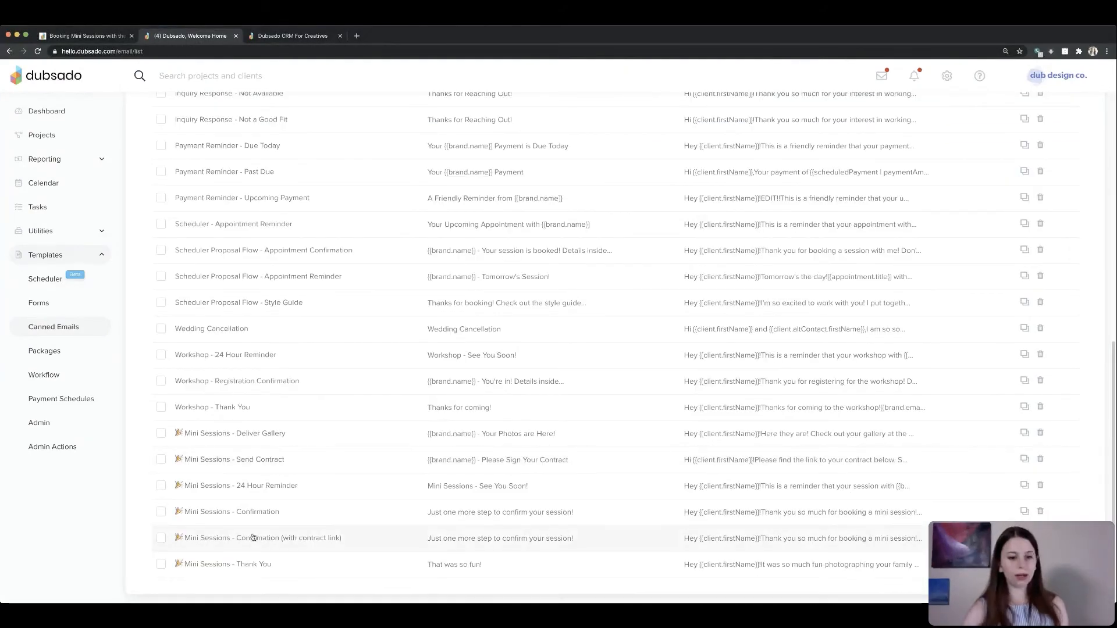
pyautogui.click(288, 542)
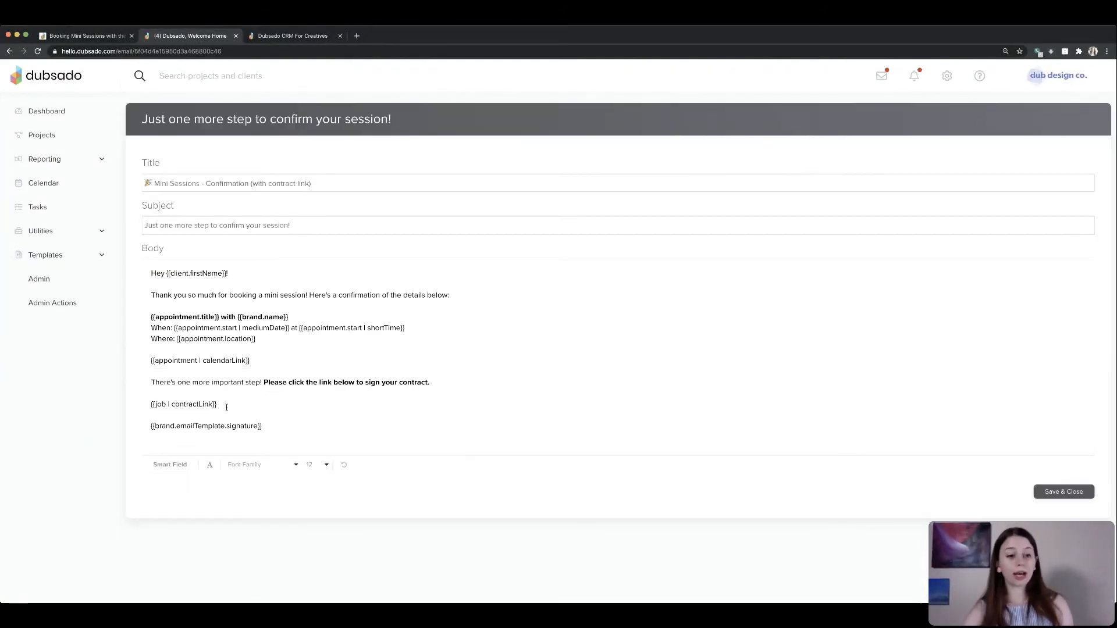
pyautogui.moveTo(223, 403); pyautogui.dragTo(134, 406)
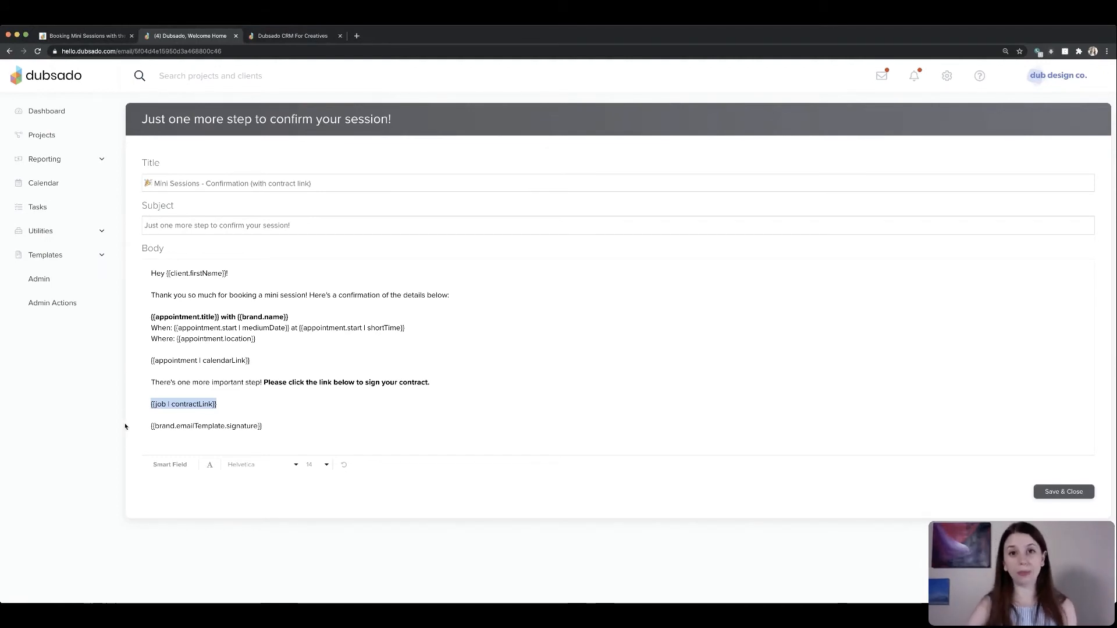
pyautogui.click(284, 392)
pyautogui.moveTo(200, 383); pyautogui.dragTo(431, 385)
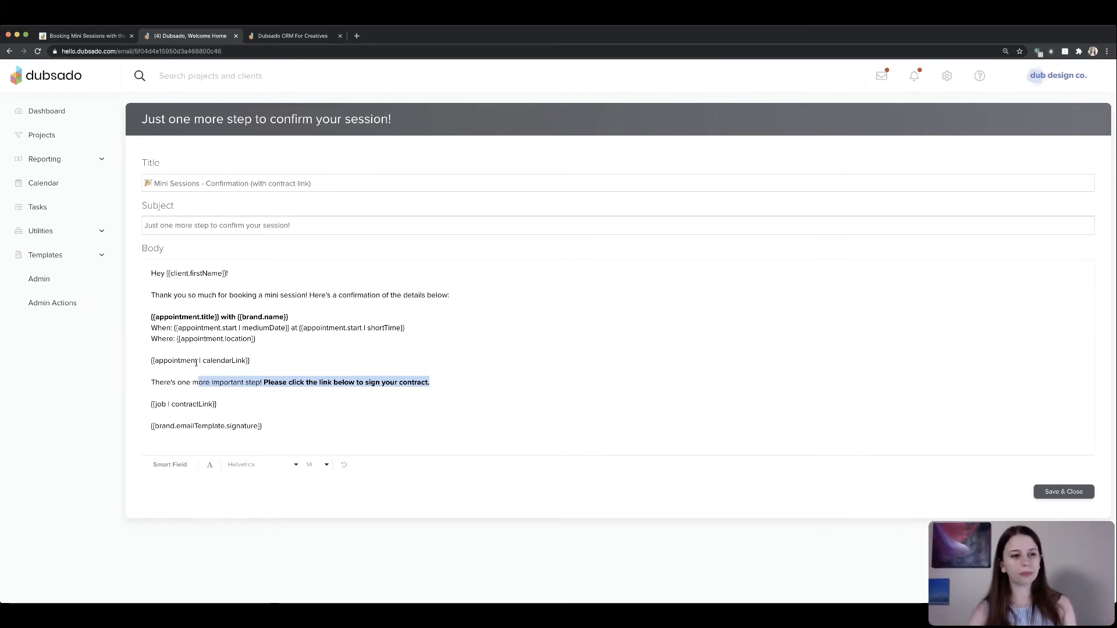
# - Set the Mini Sessions scheduler's confirmation email to Mini Sessions - Confirmation (with contract link)
pyautogui.click(70, 255)
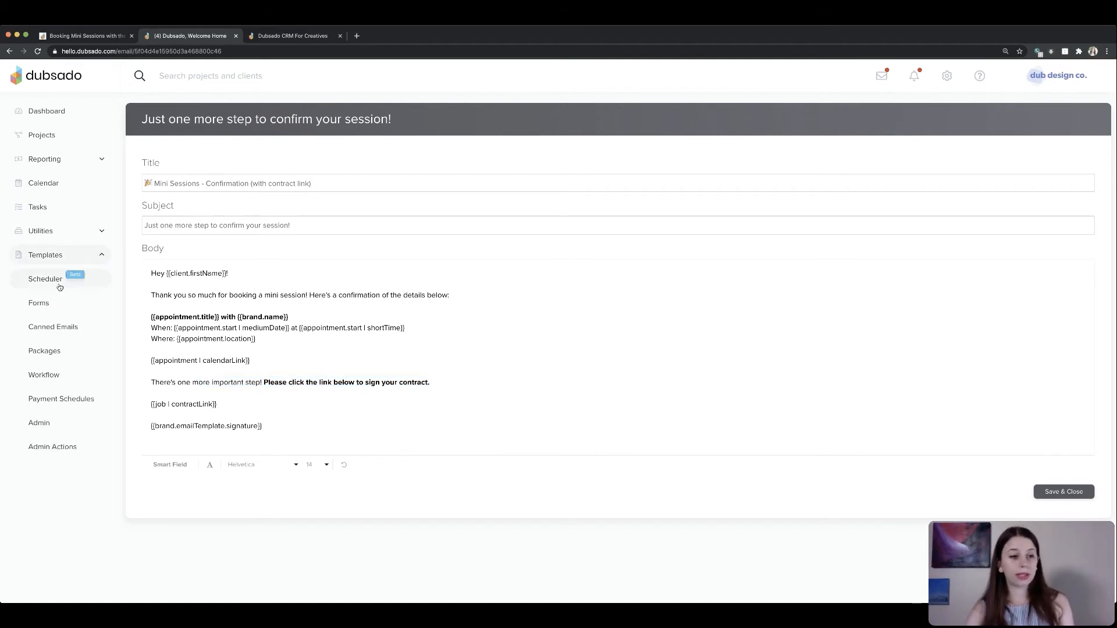
pyautogui.click(57, 282)
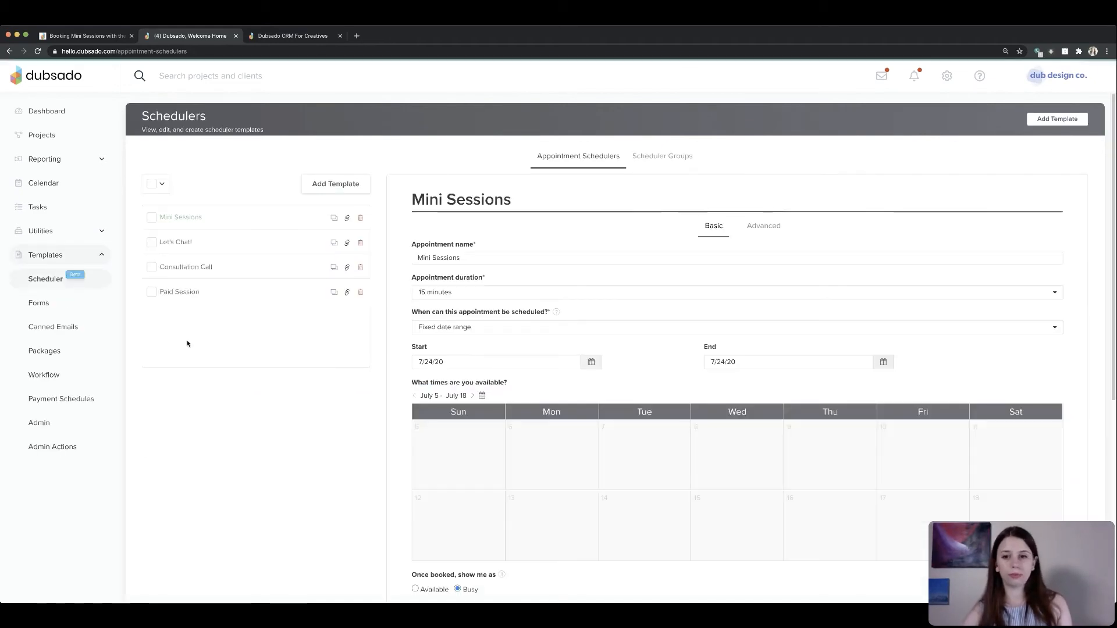
pyautogui.click(763, 226)
pyautogui.scroll(-2, 471, 486)
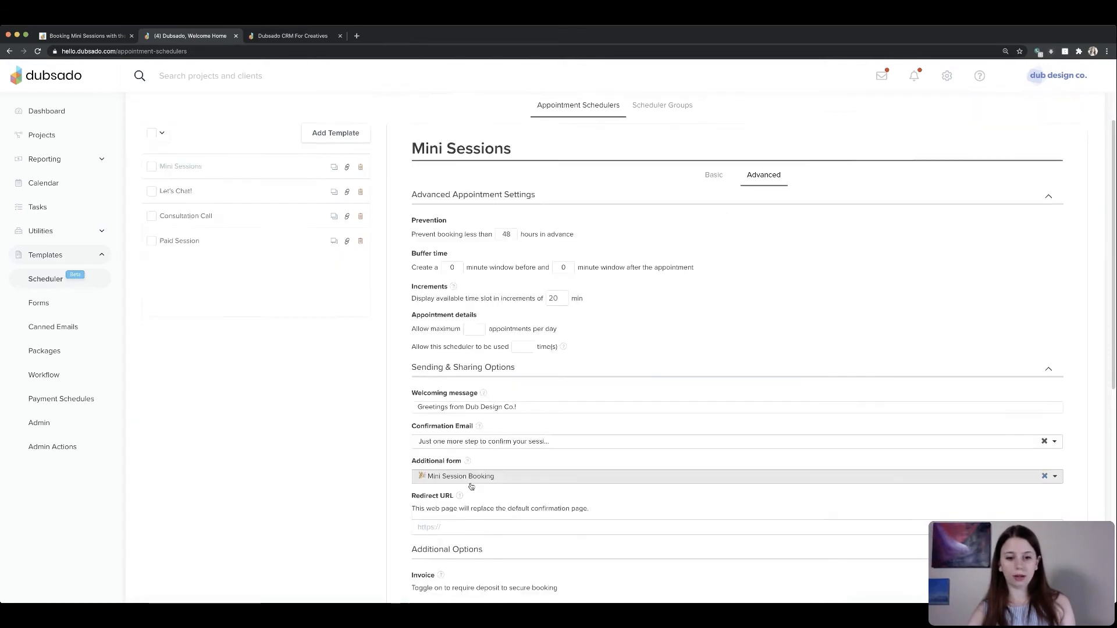
pyautogui.scroll(-2, 471, 487)
pyautogui.click(454, 415)
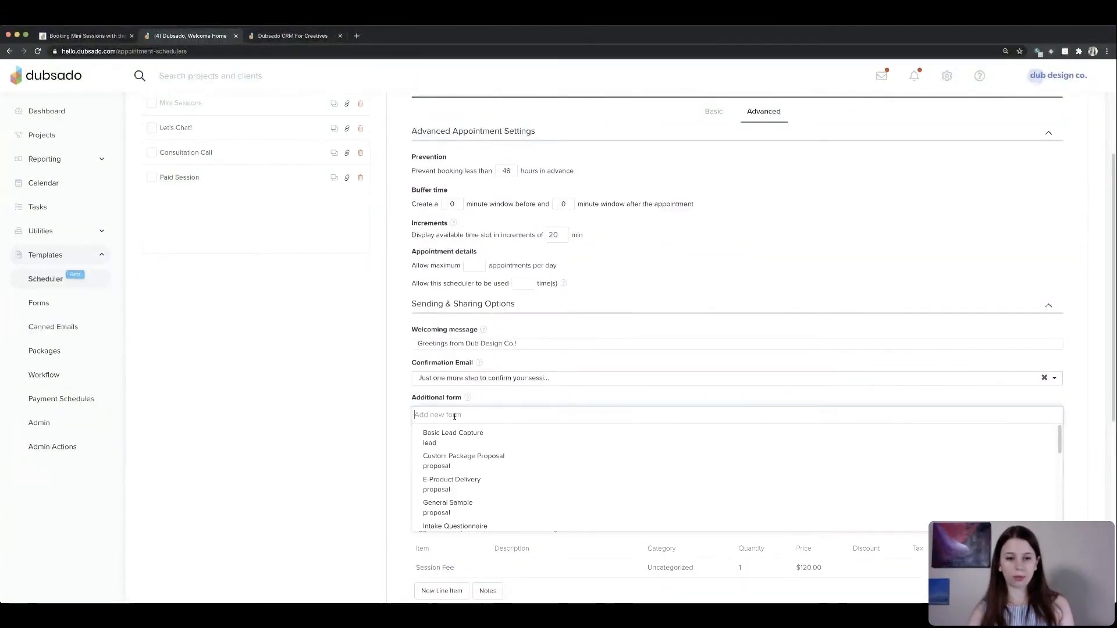
pyautogui.click(414, 377)
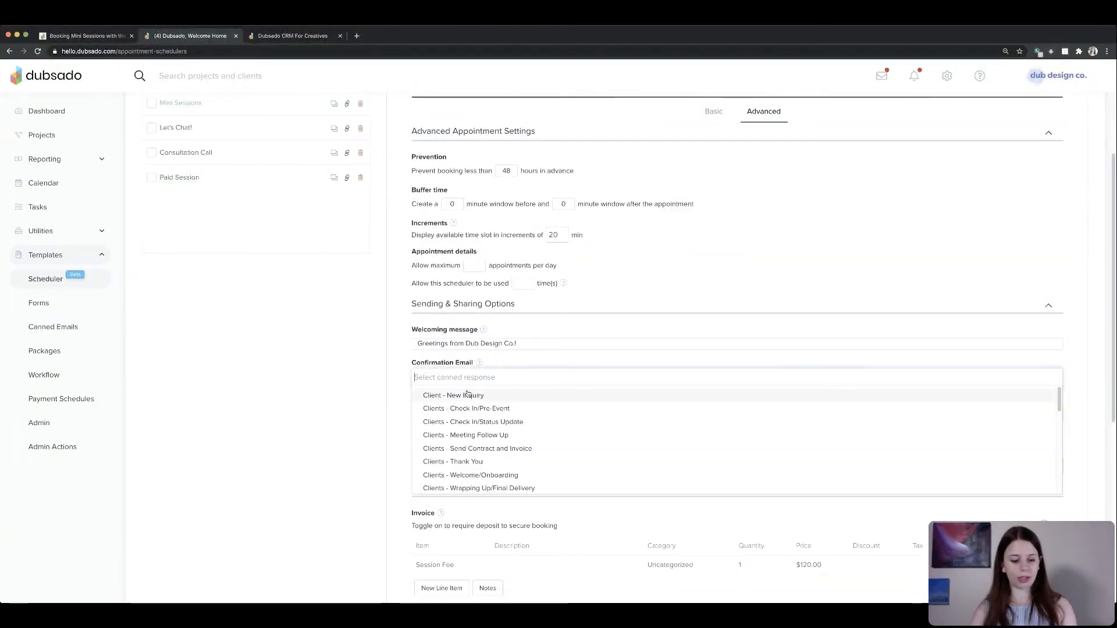
pyautogui.write('confir')
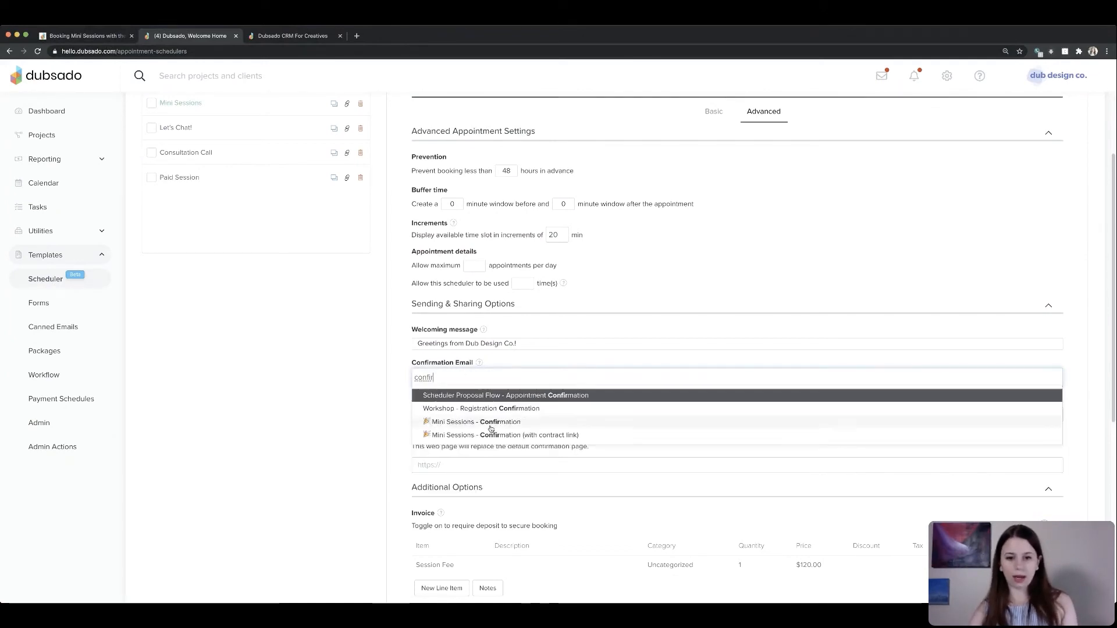
pyautogui.click(581, 436)
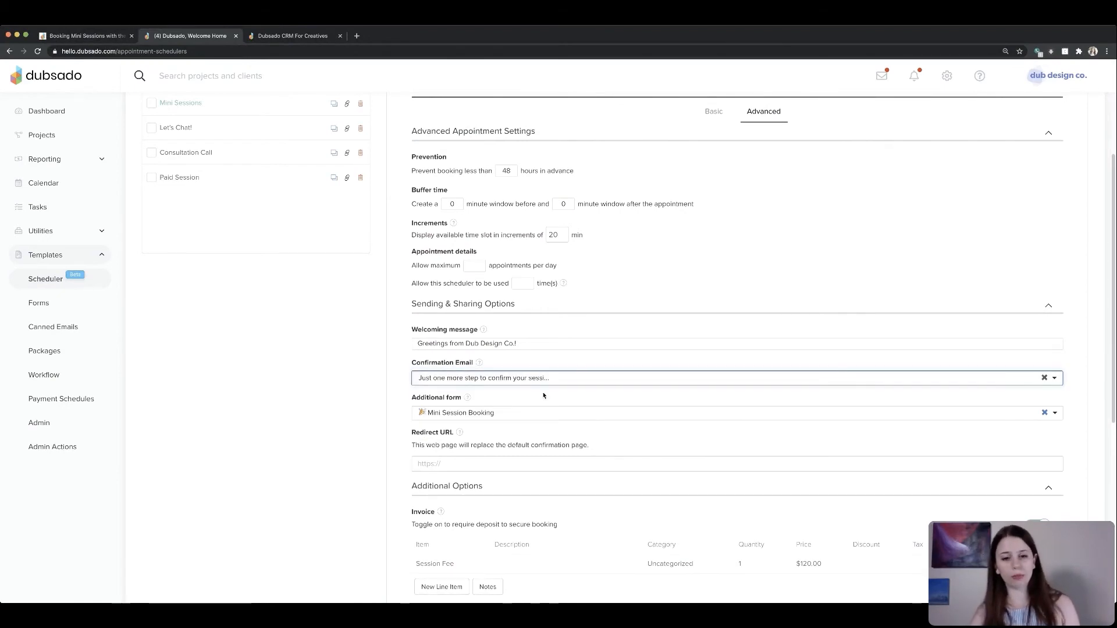
pyautogui.scroll(-1, 418, 436)
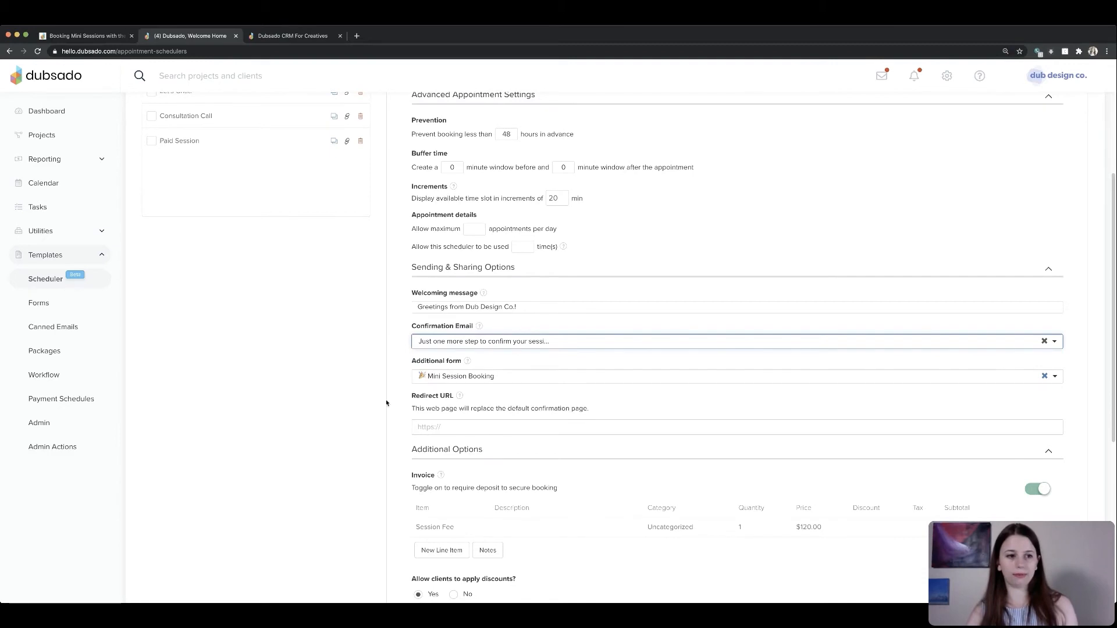
# - Open the settings of the Mini Session Booking lead capture form
pyautogui.click(44, 306)
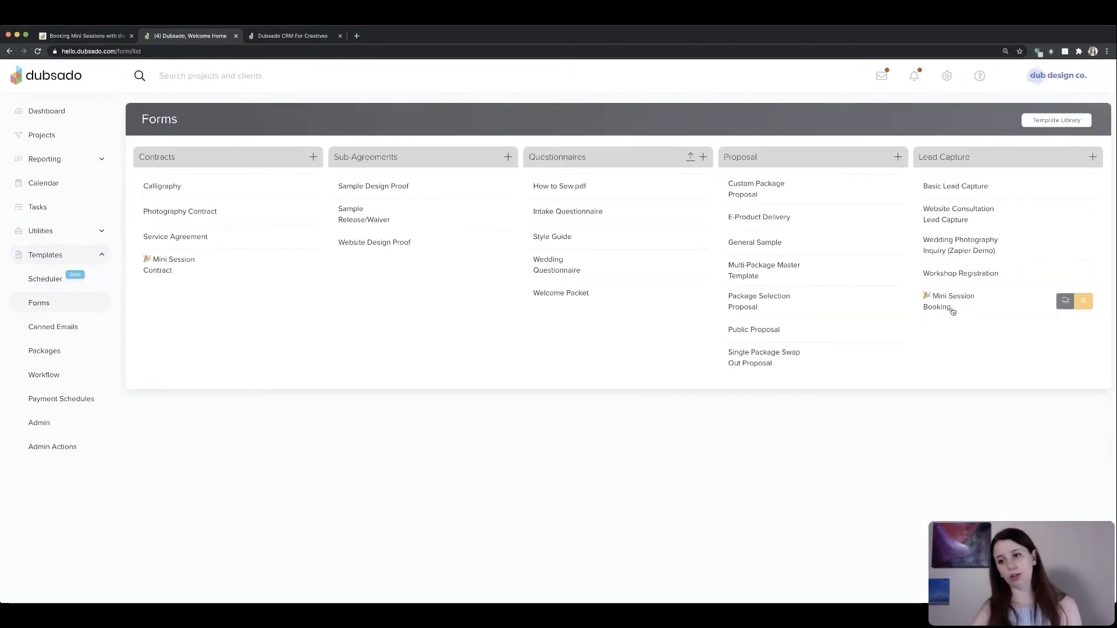
pyautogui.click(951, 306)
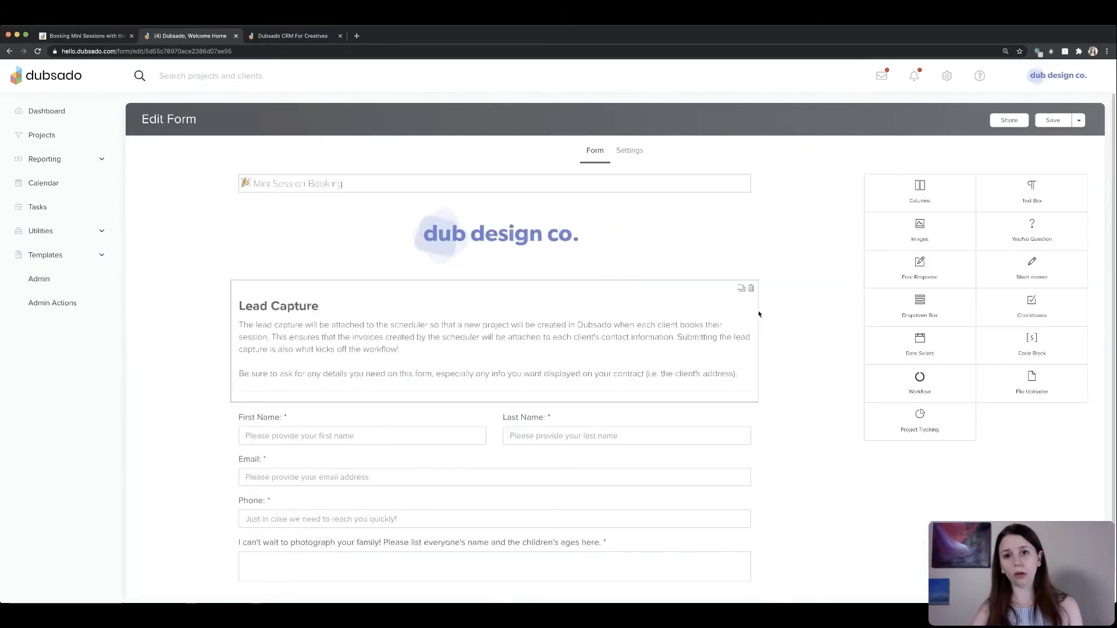
pyautogui.click(629, 150)
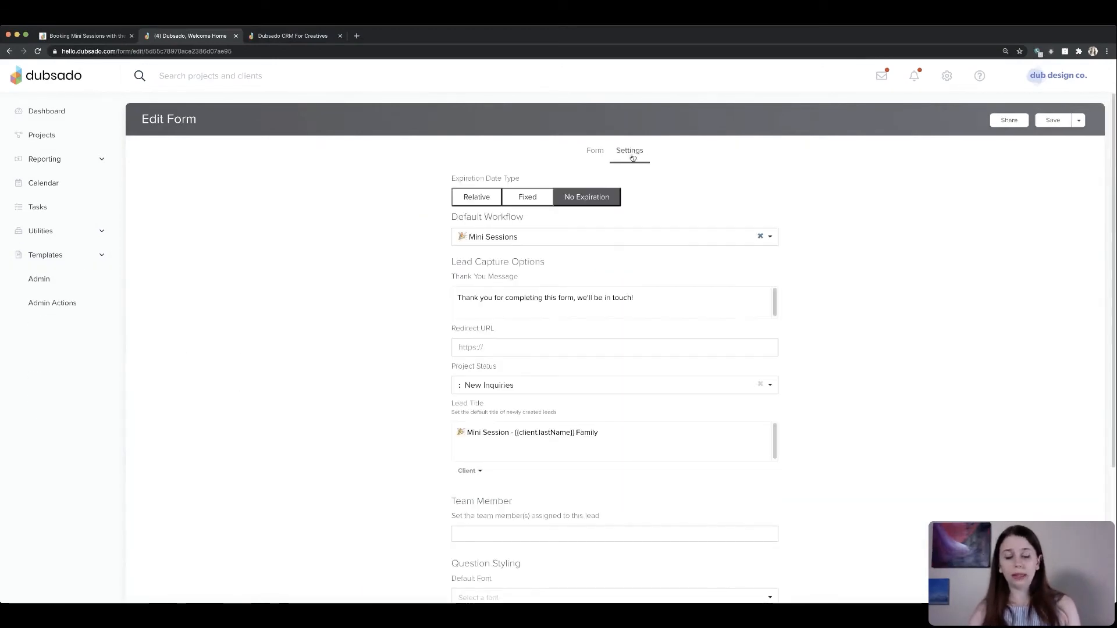
# - Set the lead capture form's default workflow to Mini Session - Booking (Advanced) and save the form
pyautogui.click(517, 235)
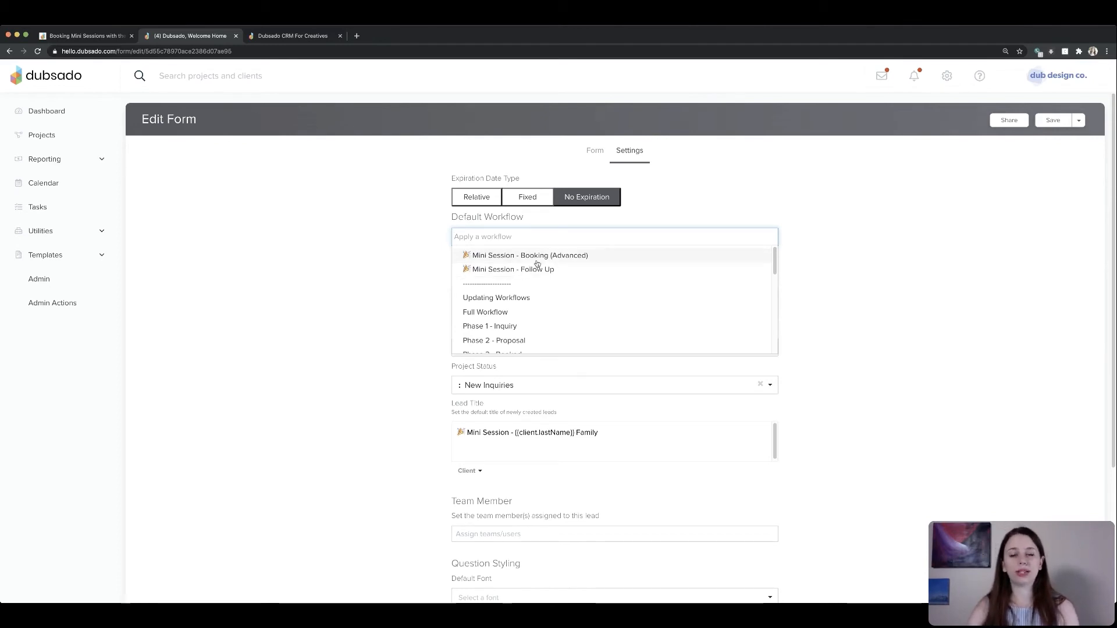
pyautogui.click(573, 255)
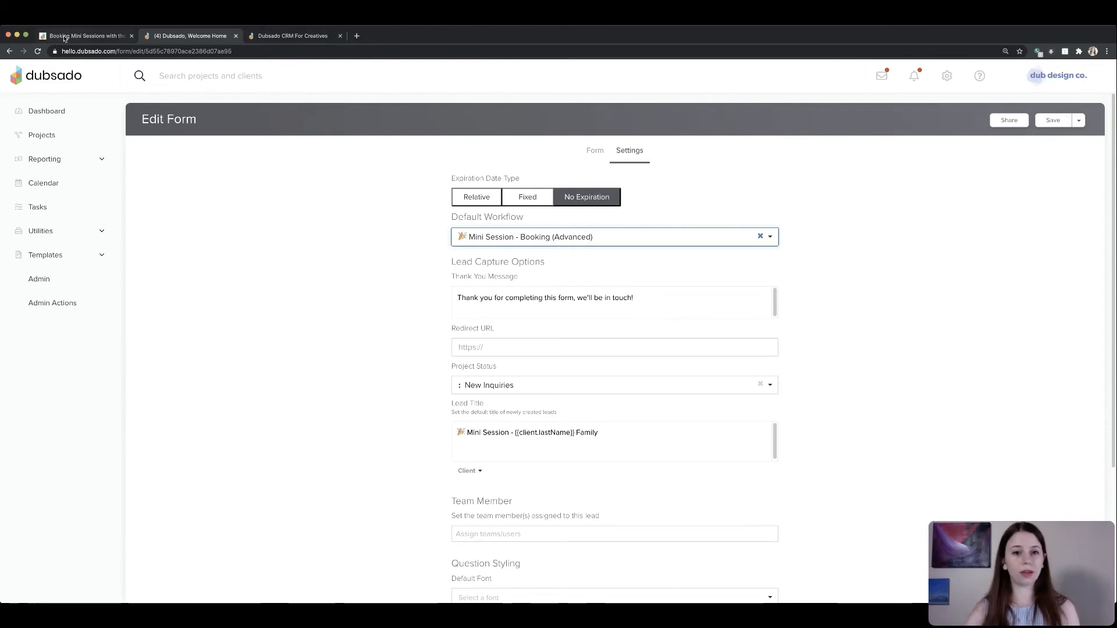
pyautogui.click(84, 35)
pyautogui.scroll(-3, 440, 283)
pyautogui.scroll(-1, 440, 283)
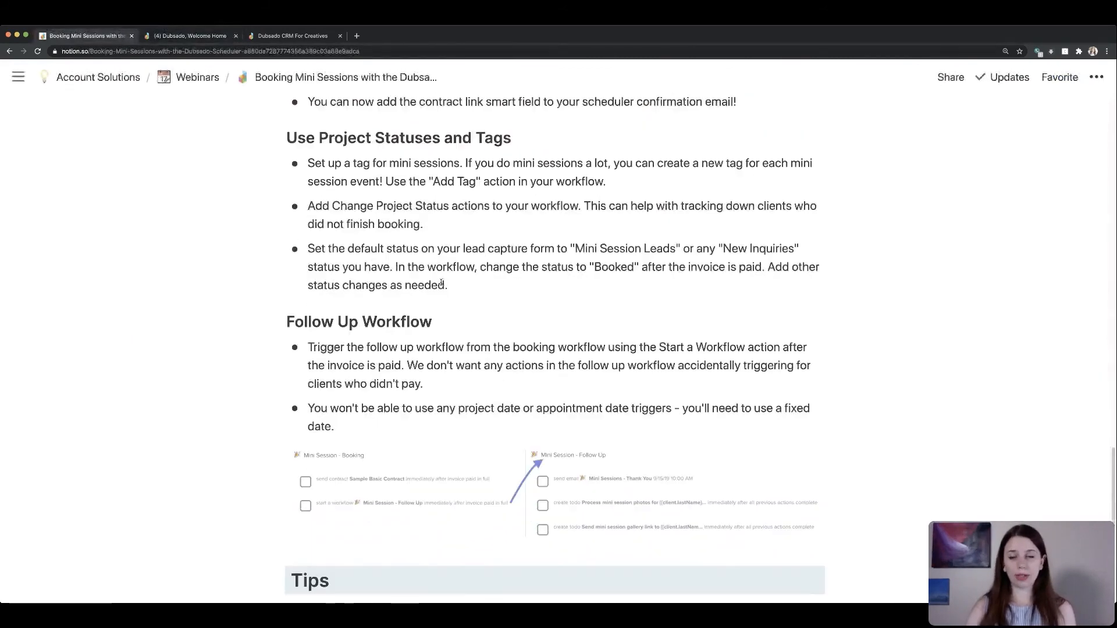
pyautogui.scroll(-1, 444, 284)
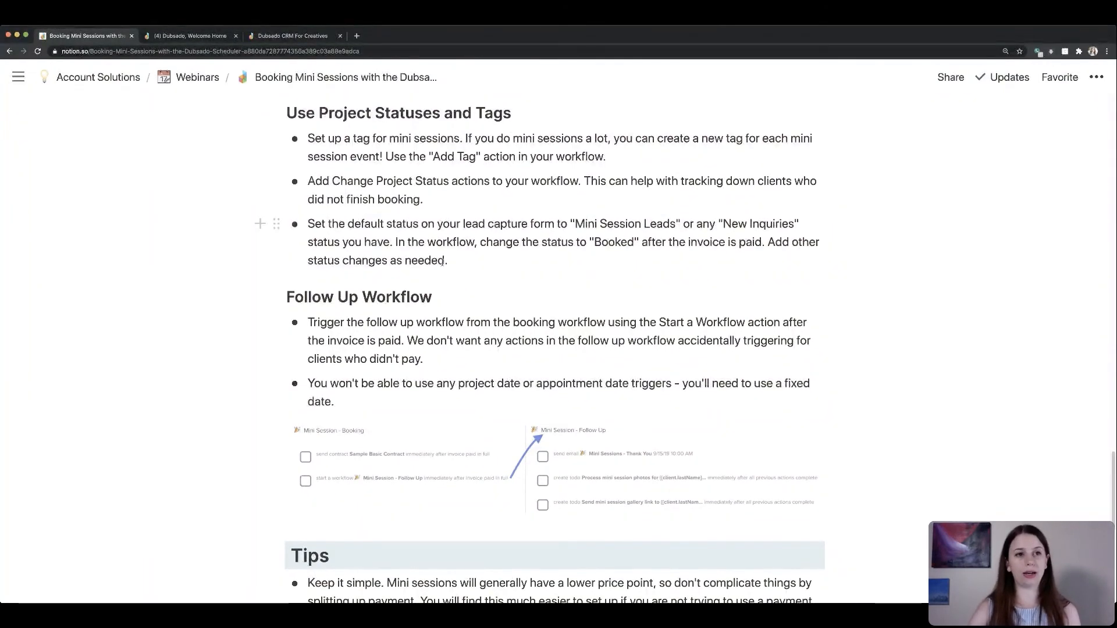
pyautogui.click(192, 36)
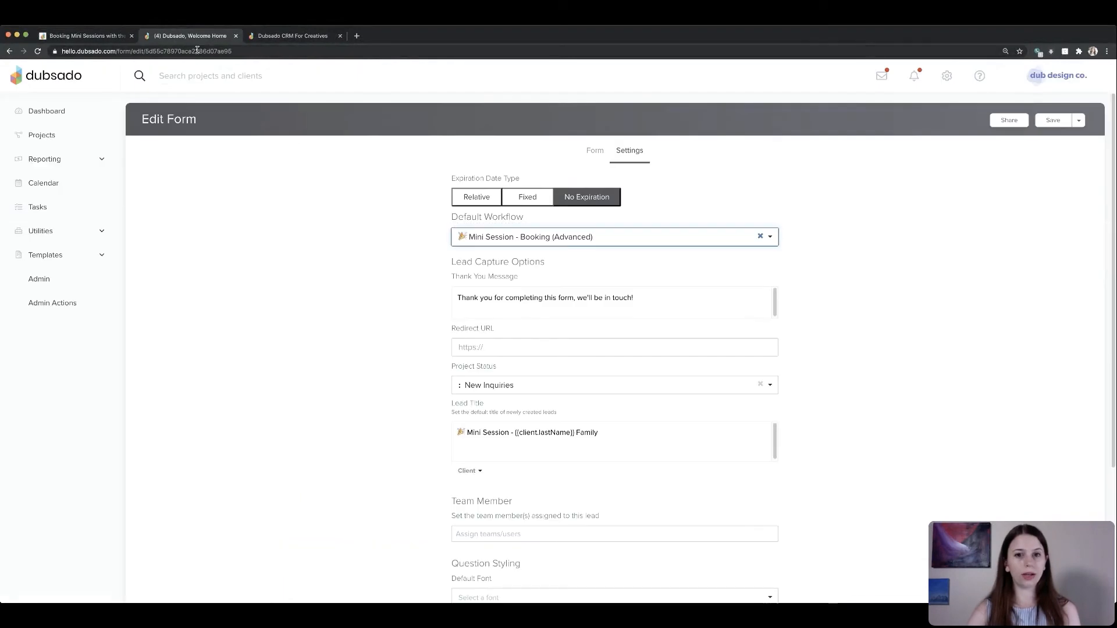
pyautogui.click(39, 138)
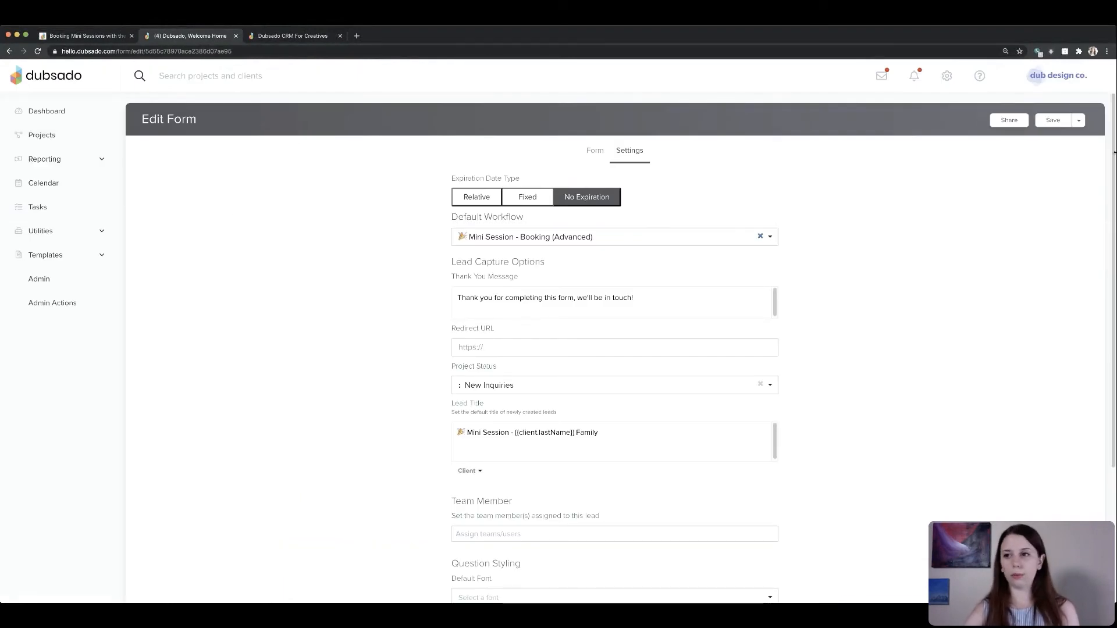
pyautogui.click(1053, 120)
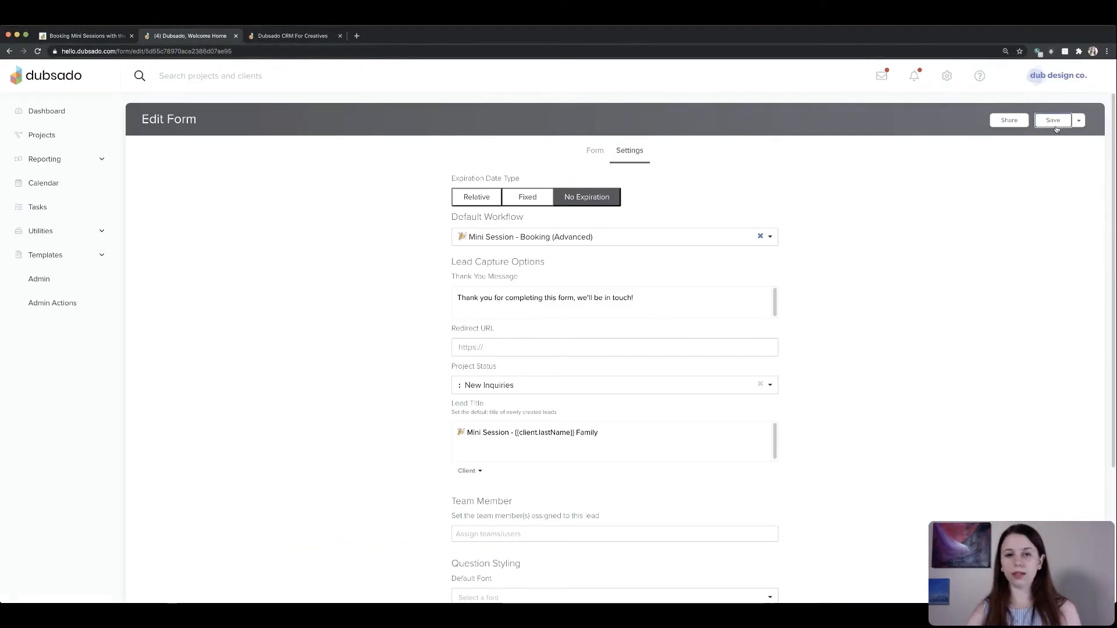
# - Review the lead and job status categories in the projects list
pyautogui.click(65, 136)
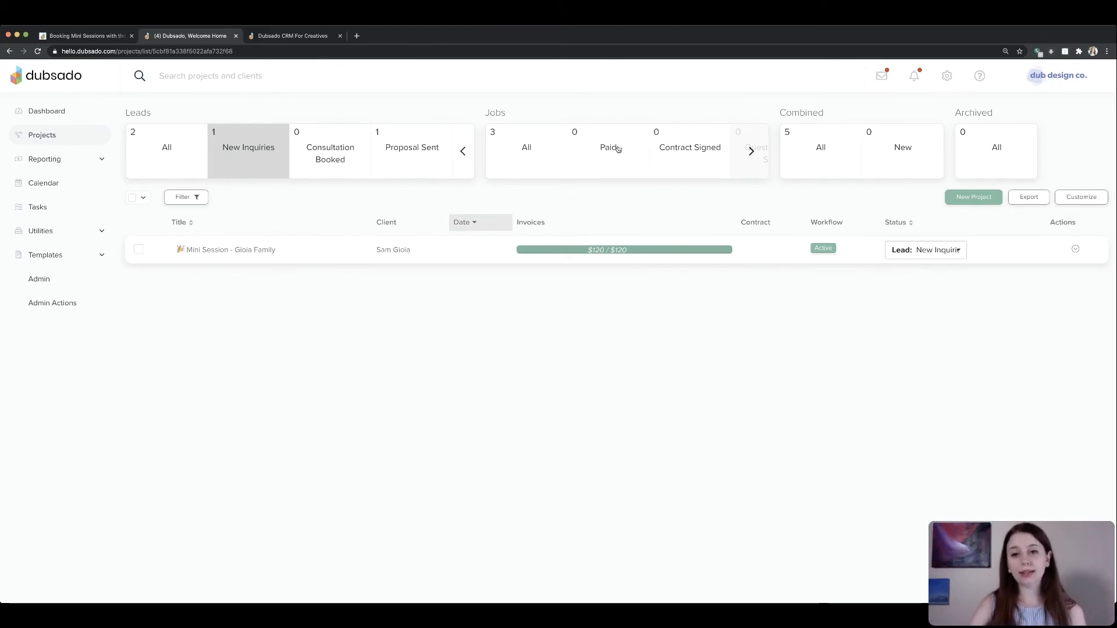
pyautogui.doubleClick(496, 113)
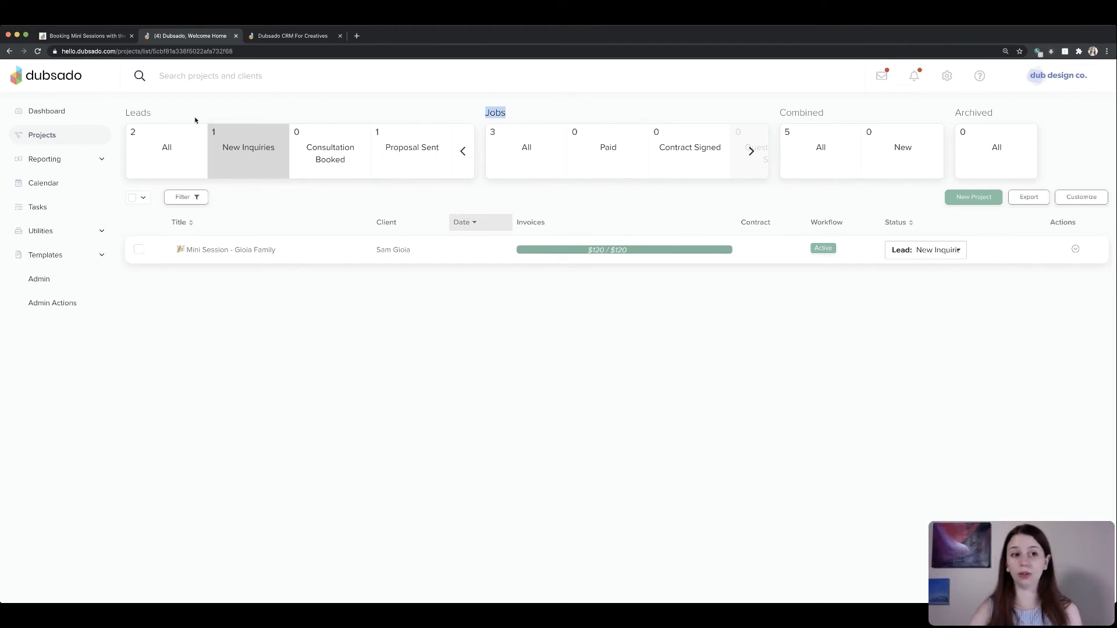
pyautogui.moveTo(136, 113); pyautogui.dragTo(191, 119)
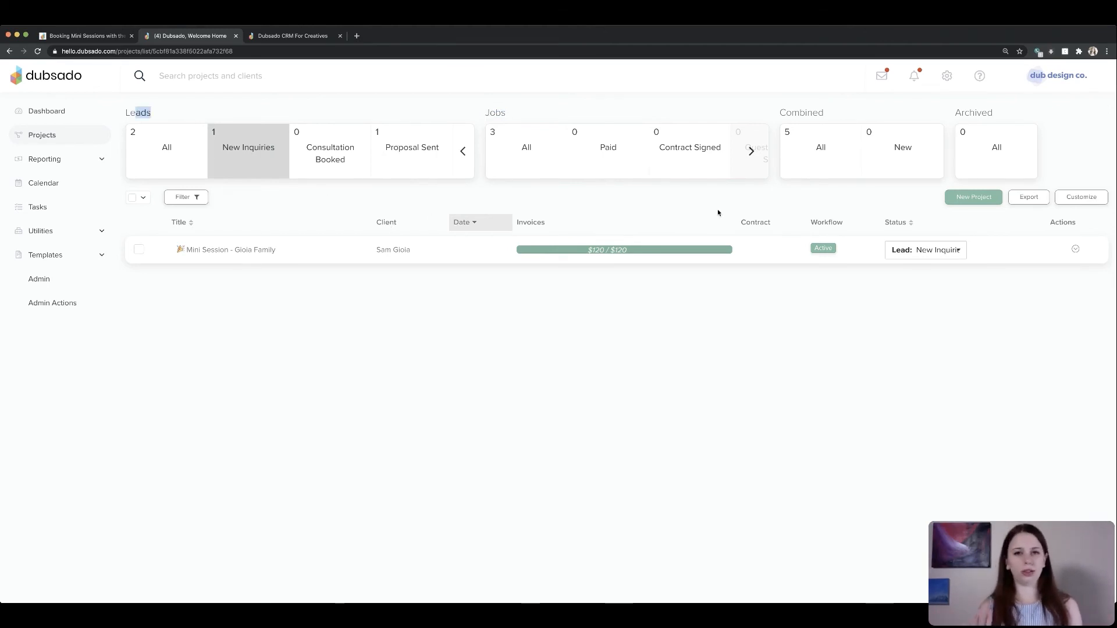
pyautogui.click(591, 349)
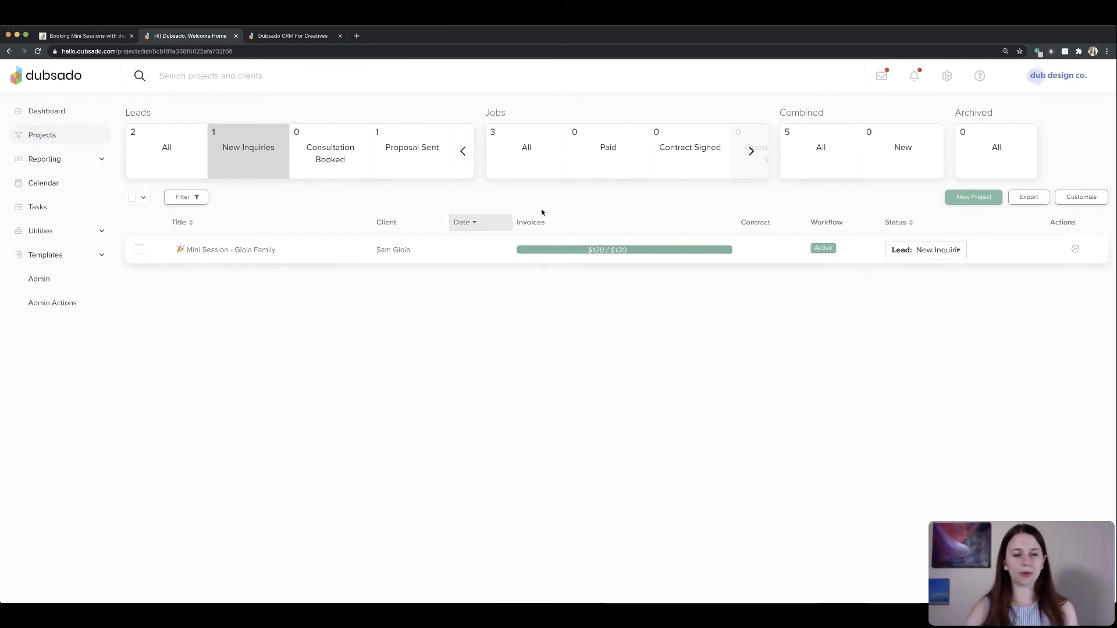
# - Open the Mini Session - Booking (Advanced) workflow template for editing
pyautogui.click(96, 256)
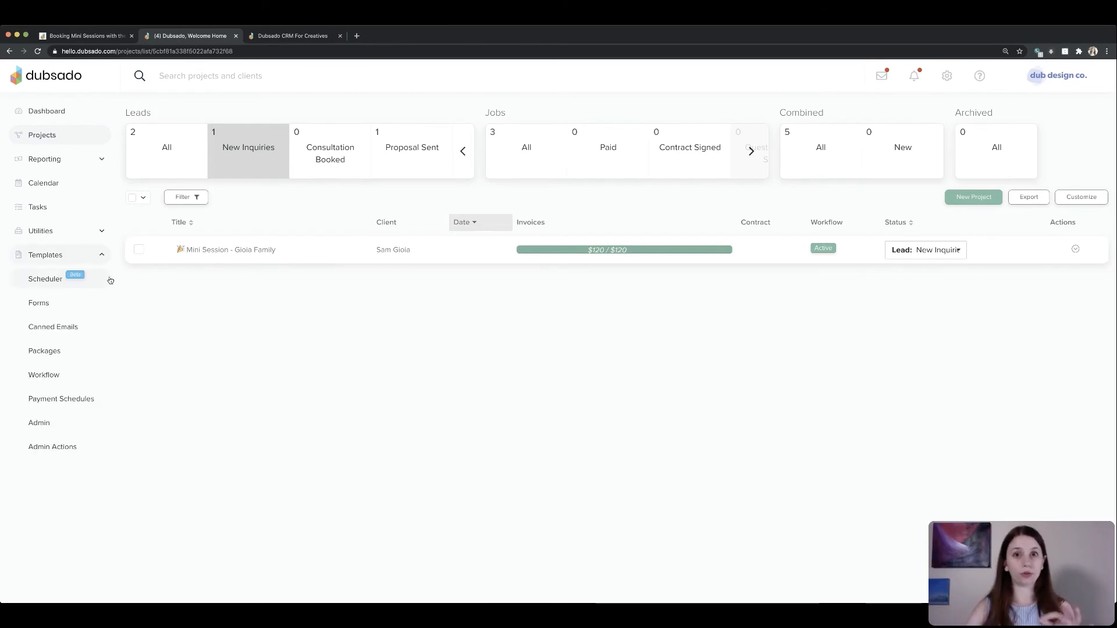
pyautogui.click(64, 377)
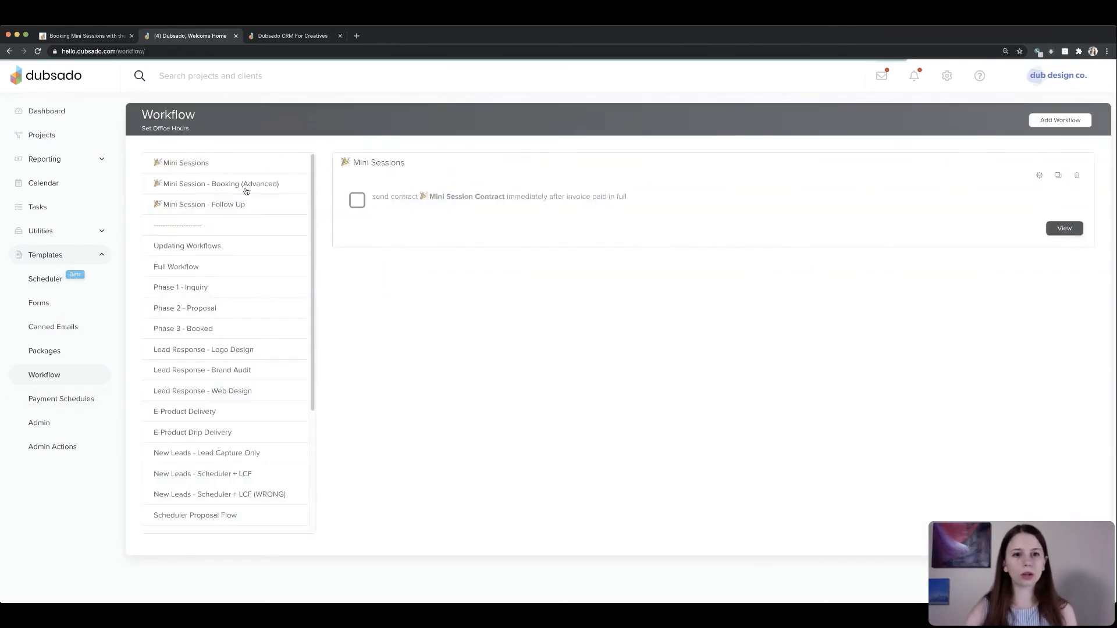
pyautogui.click(249, 184)
pyautogui.click(1039, 175)
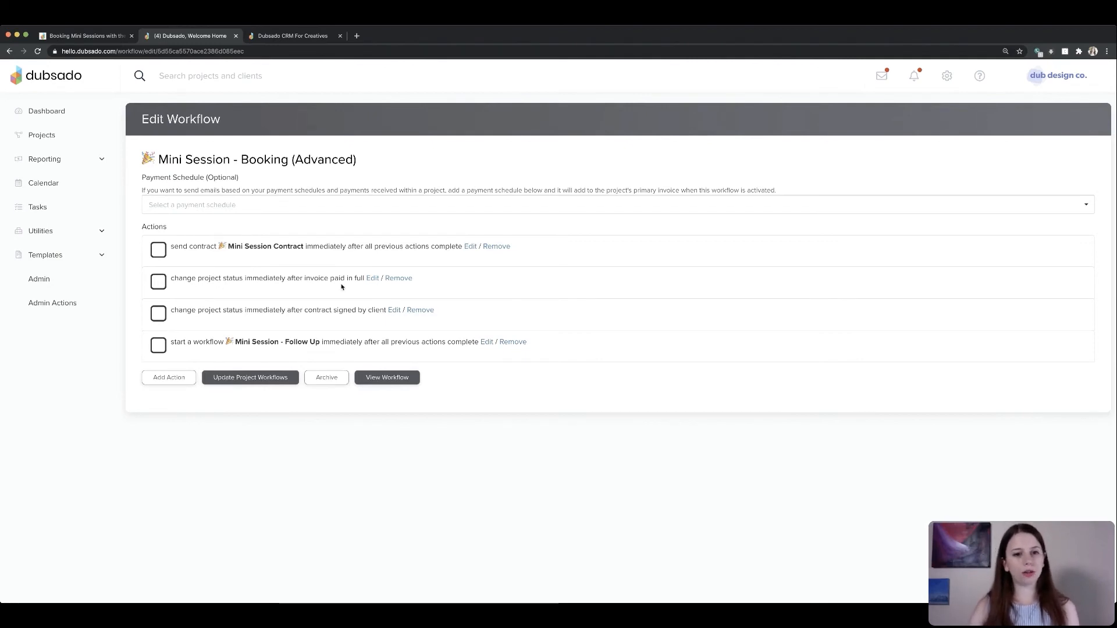
# - Review the workflow's two change project status actions without changing them
pyautogui.click(372, 279)
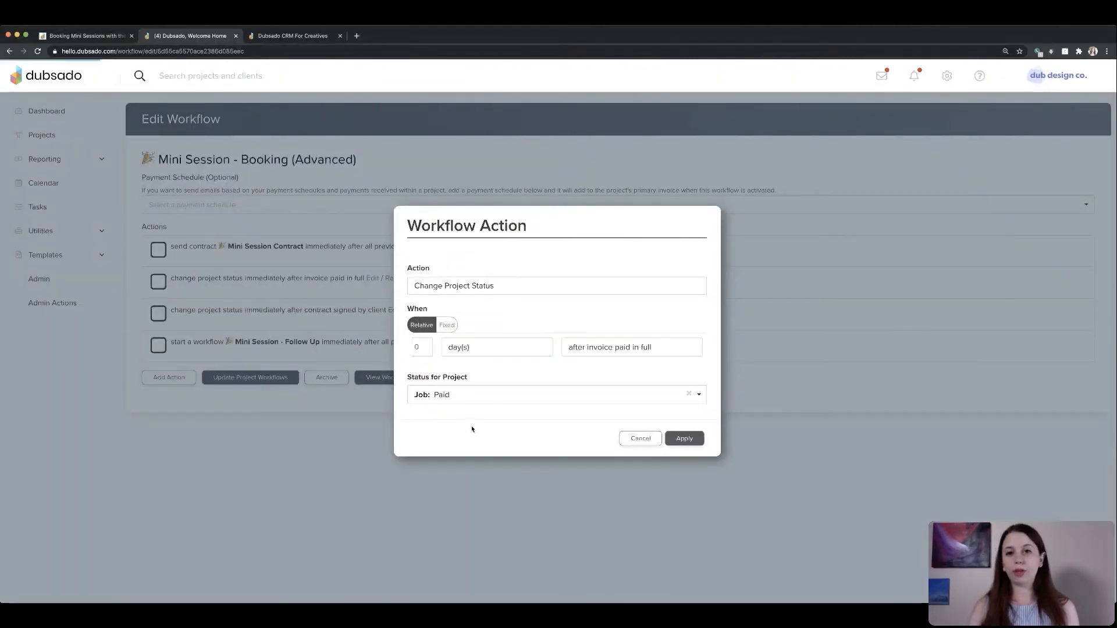
pyautogui.tripleClick(503, 379)
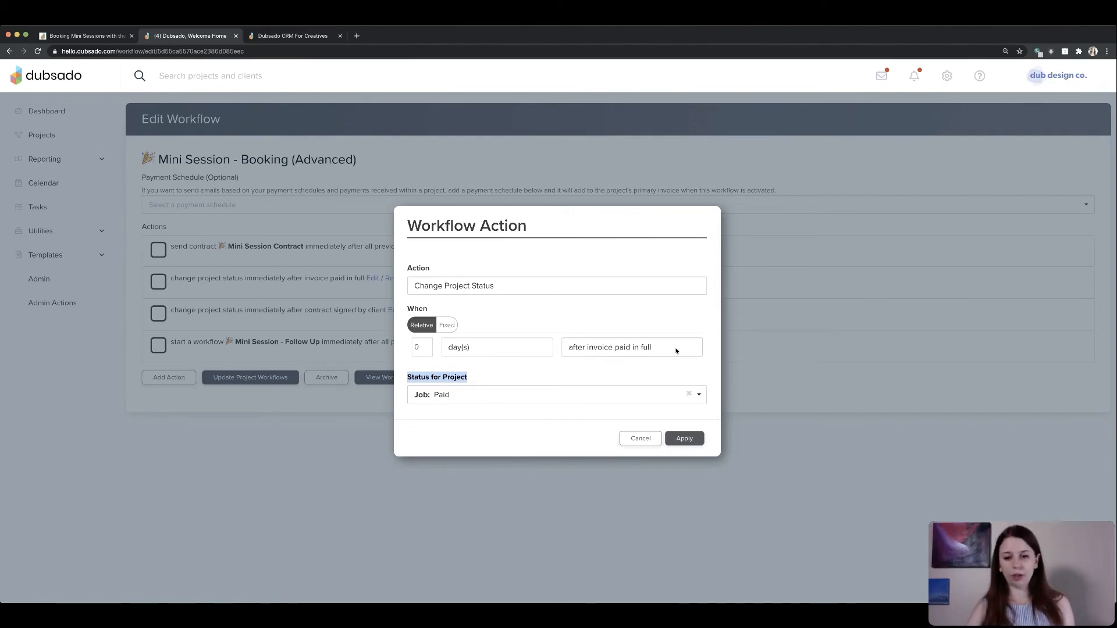
pyautogui.click(640, 438)
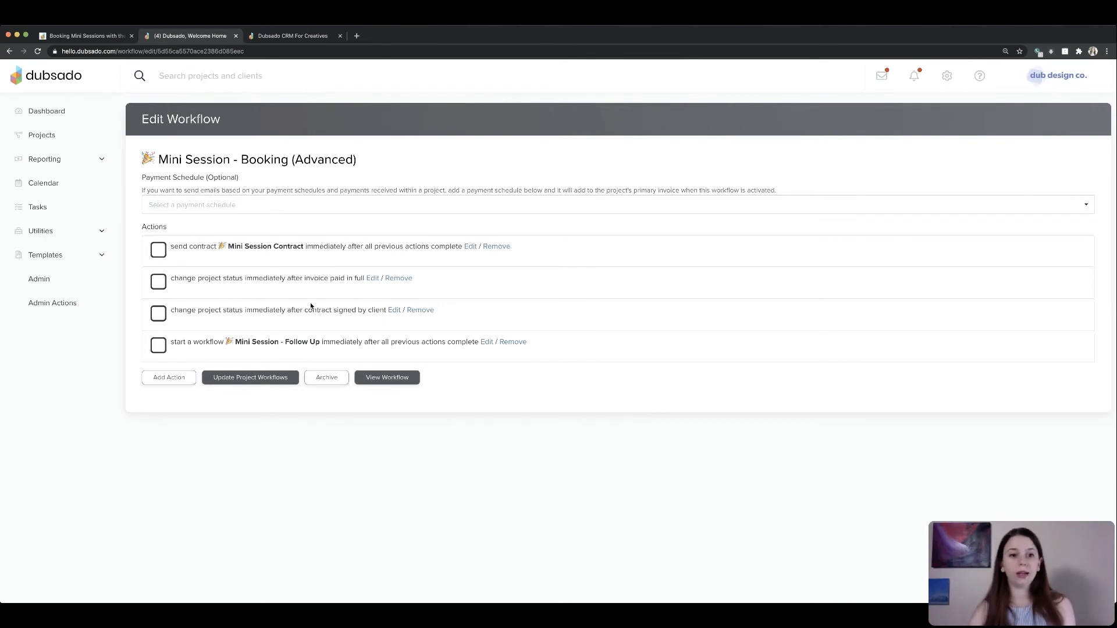
pyautogui.click(392, 311)
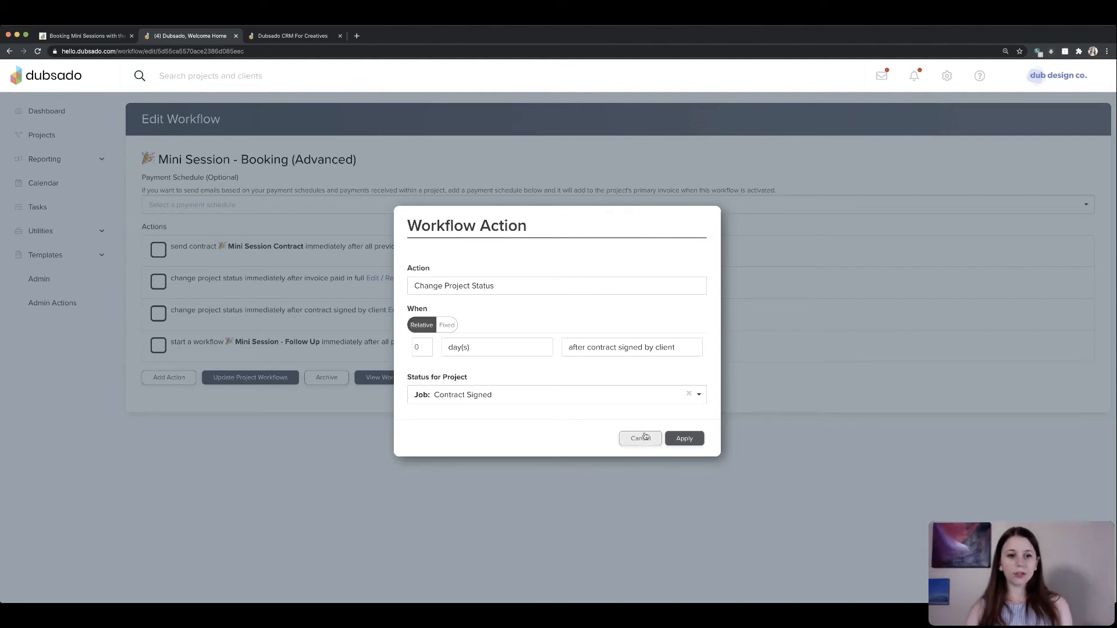
pyautogui.click(640, 438)
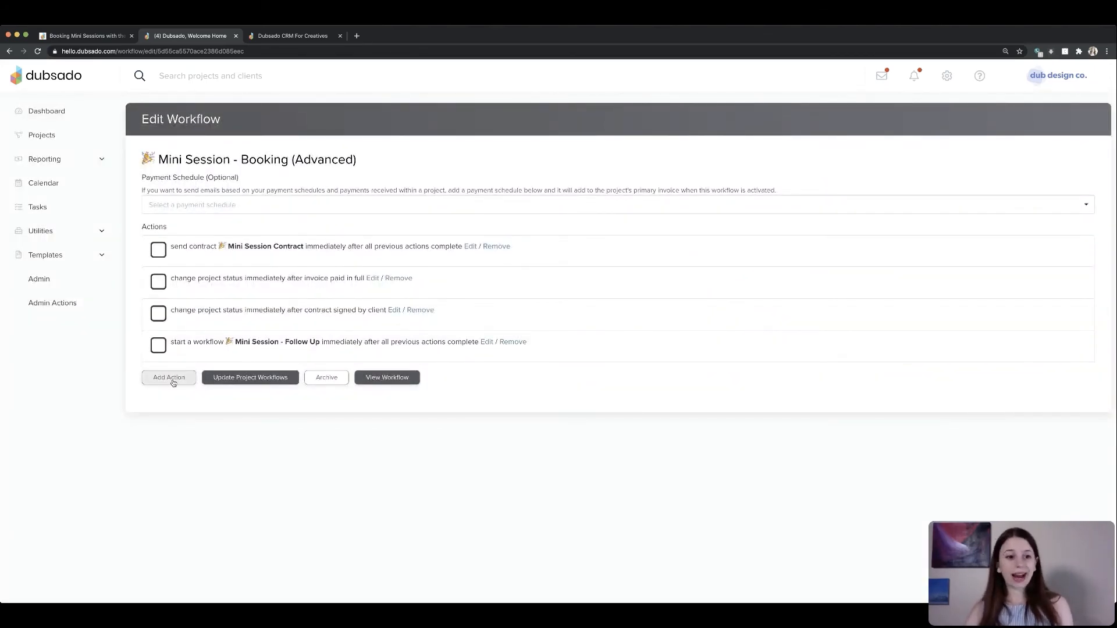
# - Add an Add Tag action to the workflow, attempting a new tag named Mini Session - July 2020
pyautogui.click(169, 378)
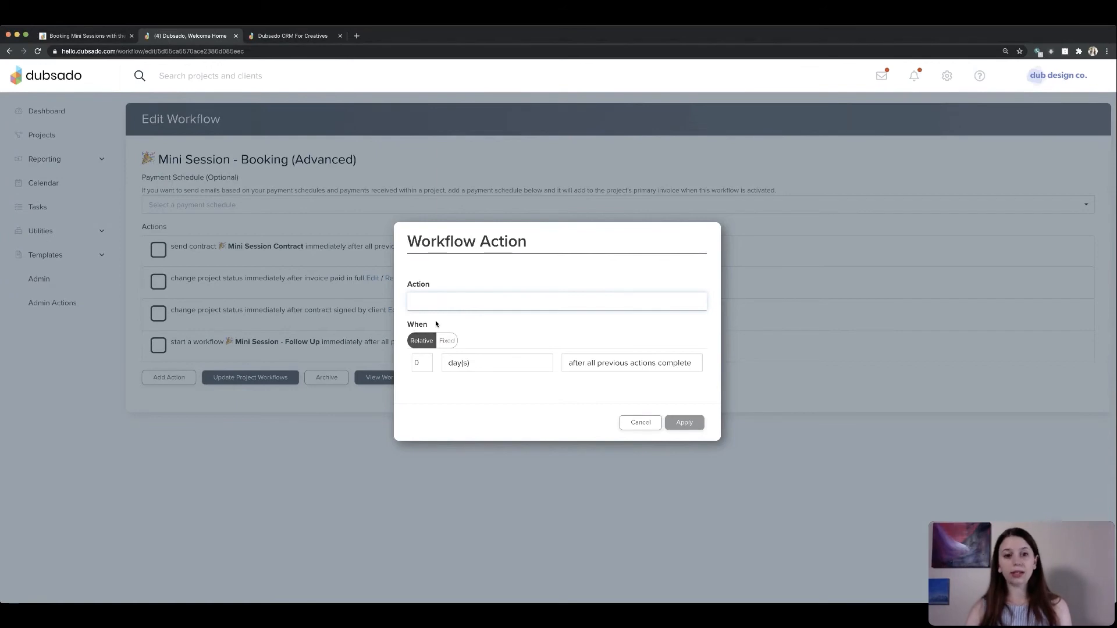
pyautogui.click(437, 324)
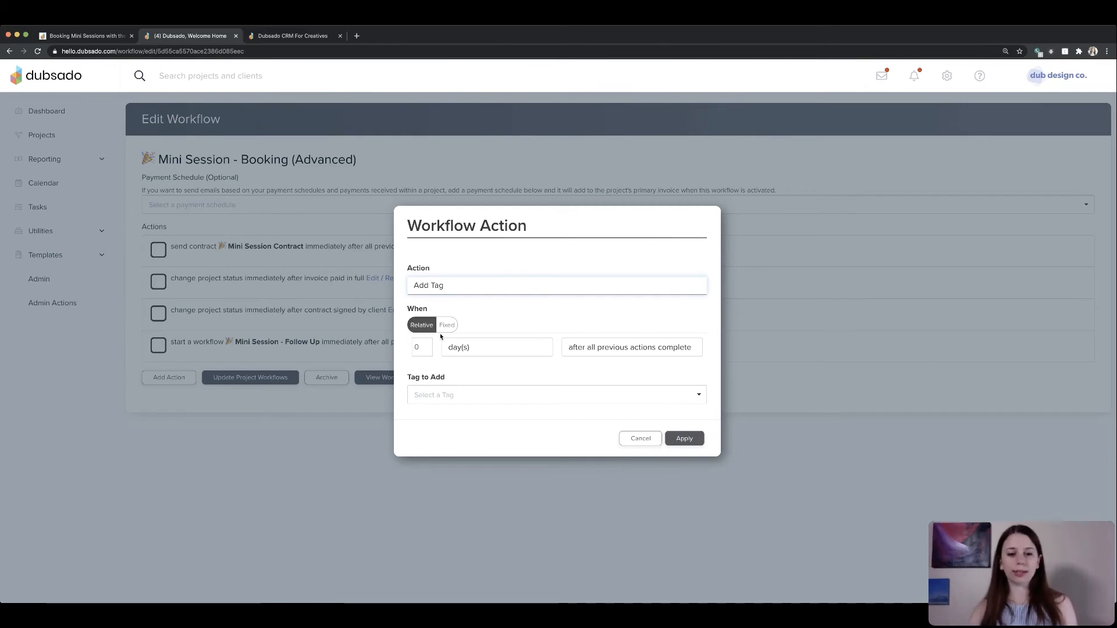
pyautogui.doubleClick(451, 395)
pyautogui.click(451, 394)
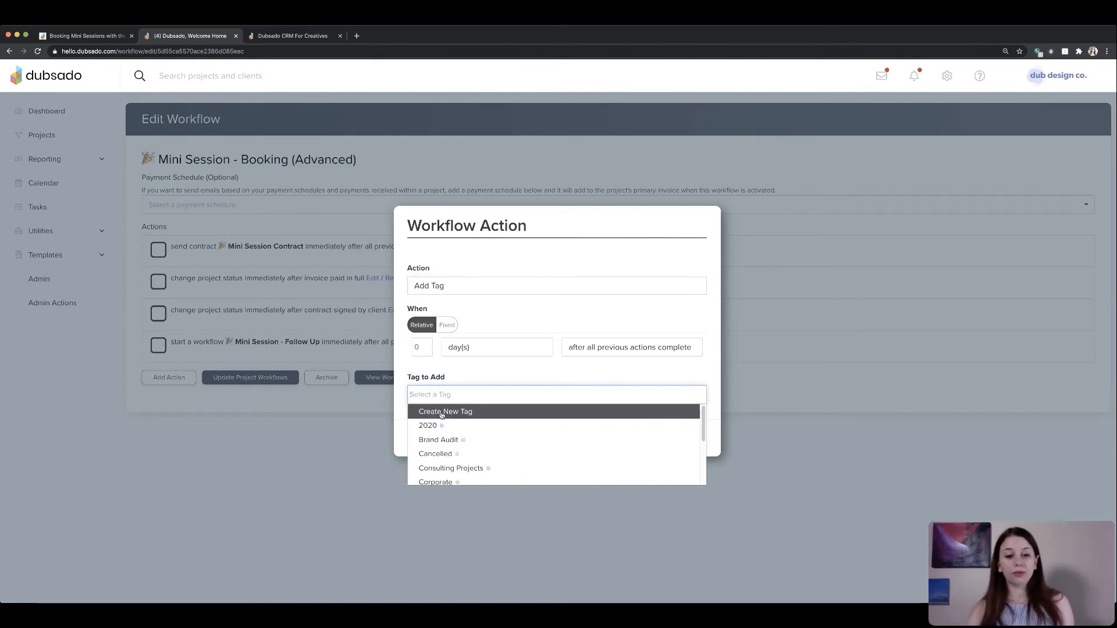
pyautogui.click(441, 415)
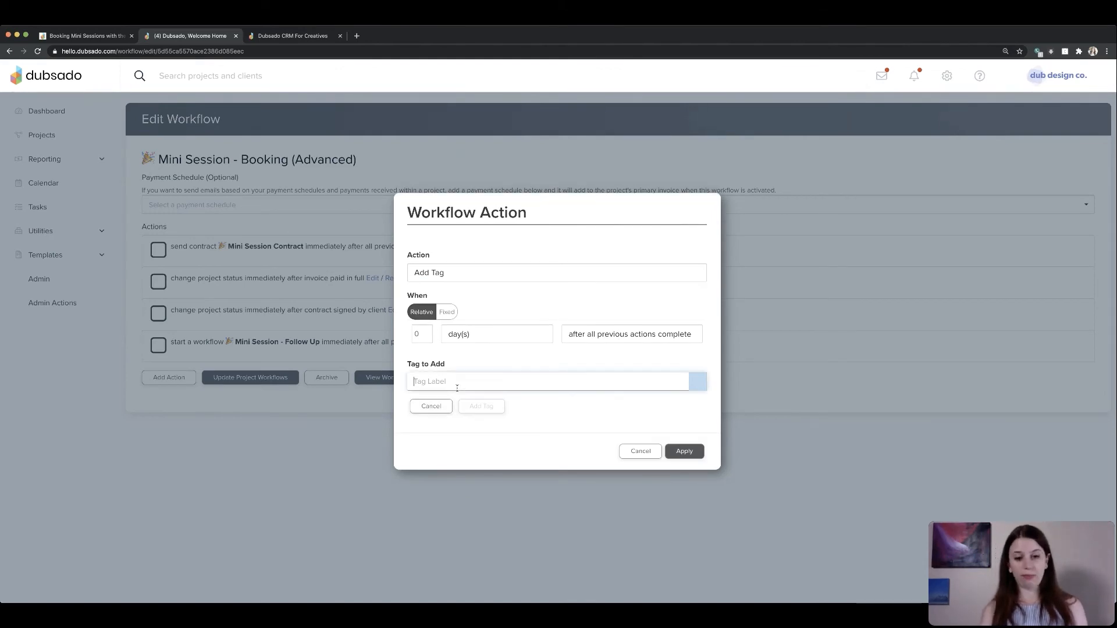
pyautogui.write('Mini Session')
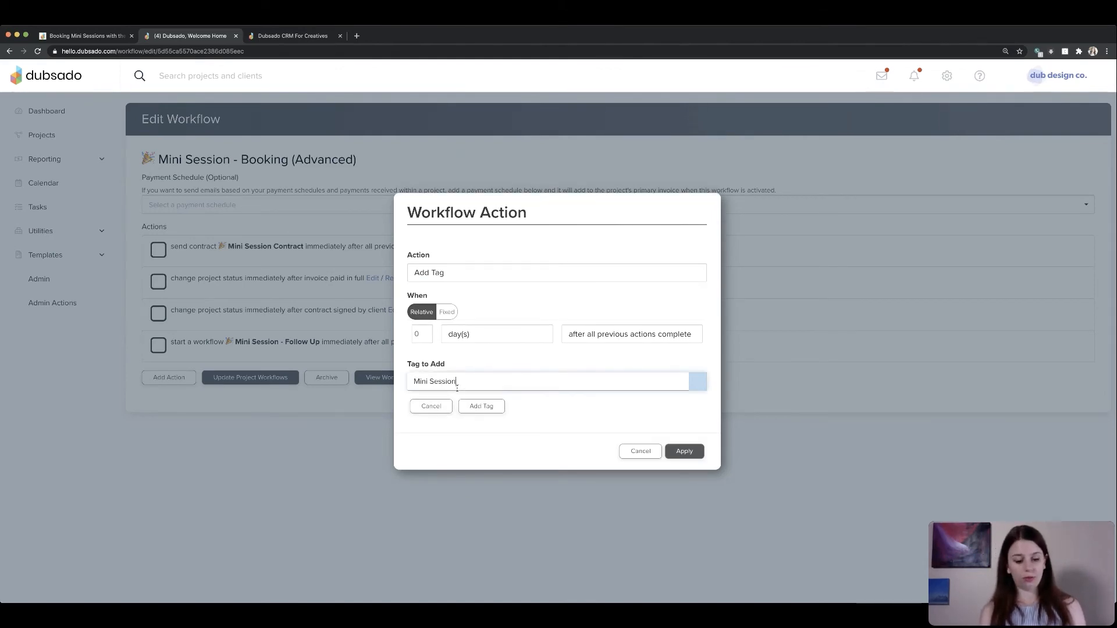
pyautogui.write(' - July ')
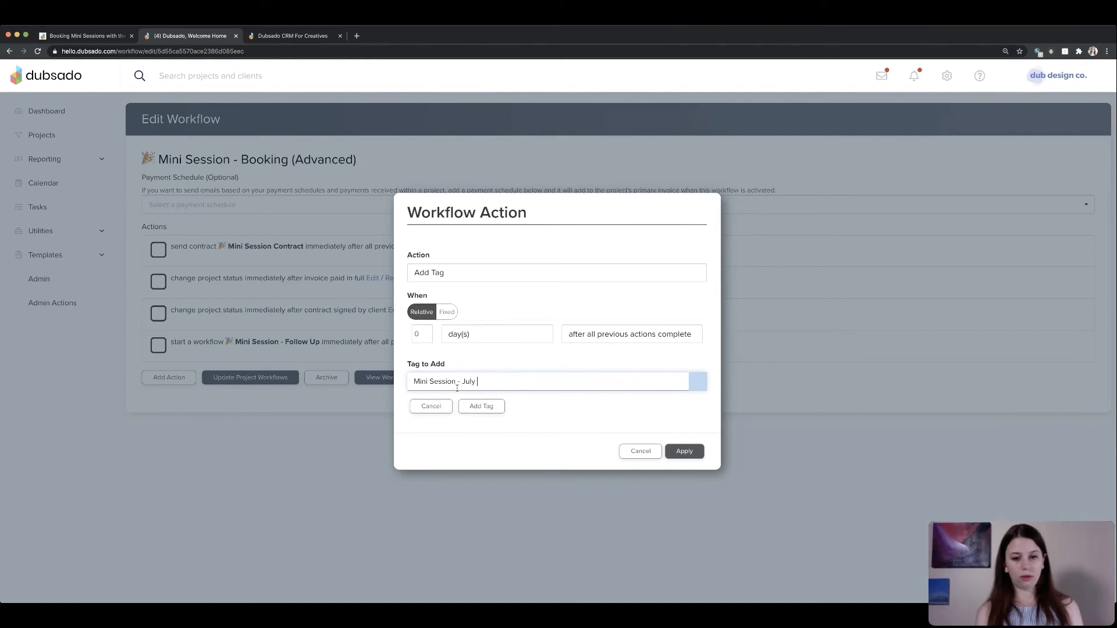
pyautogui.write('2020')
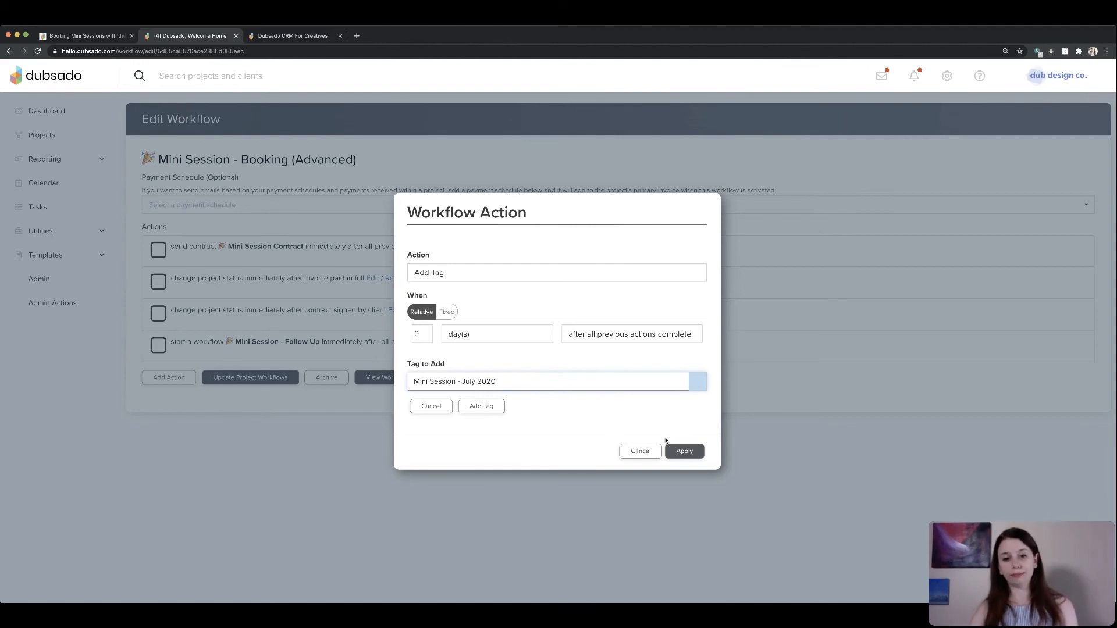
pyautogui.click(684, 452)
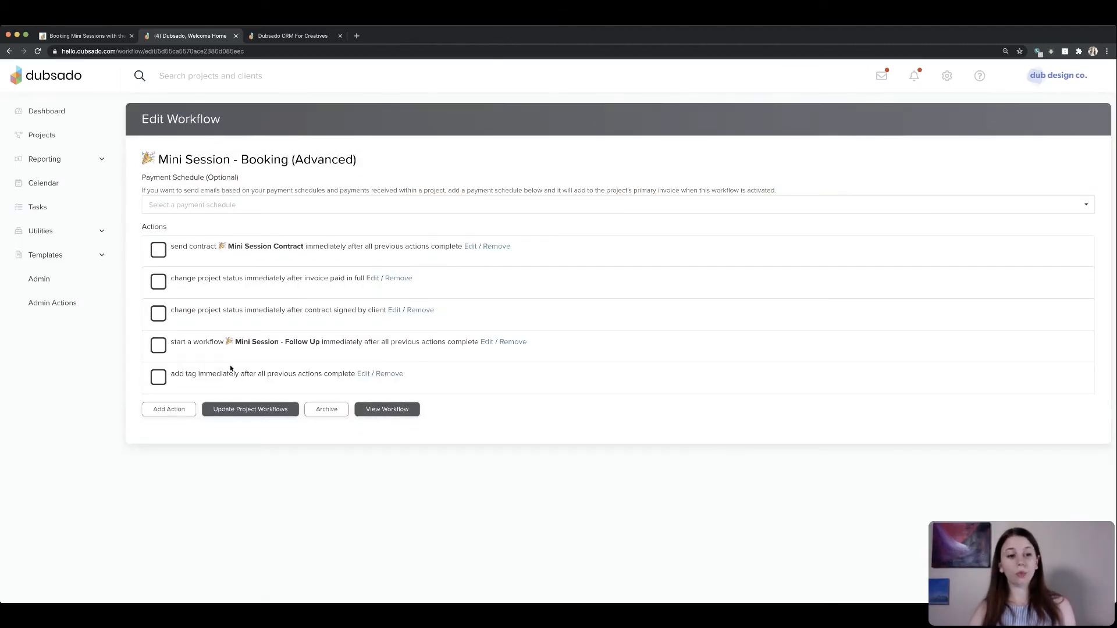
# - Move the add tag action to the top and give it a new tag named Mini Sessions
pyautogui.moveTo(239, 368); pyautogui.dragTo(414, 232)
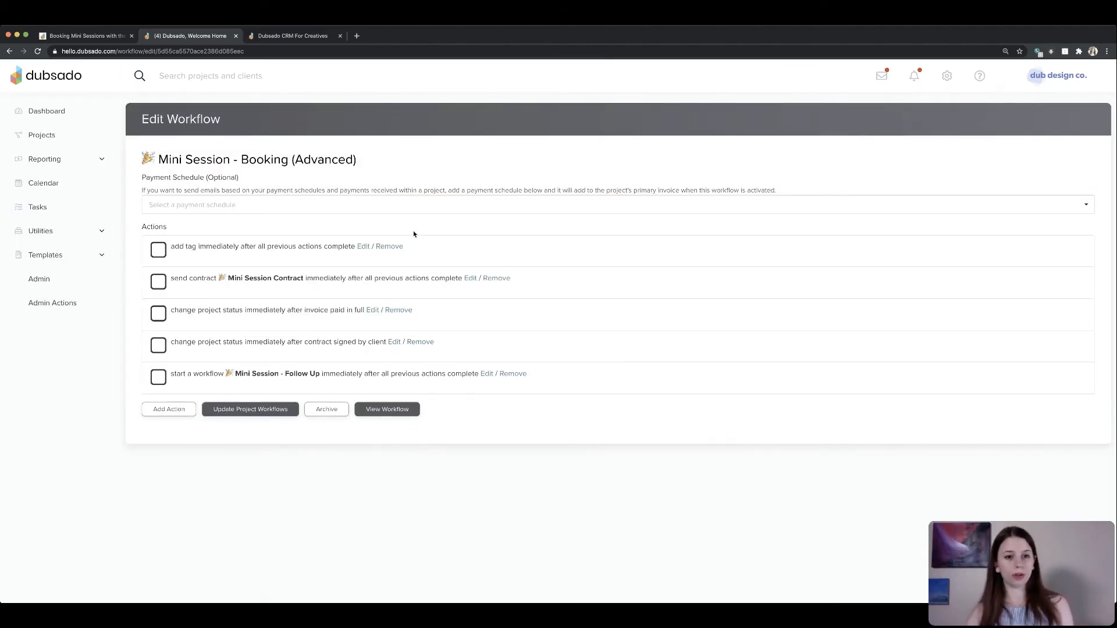
pyautogui.click(382, 249)
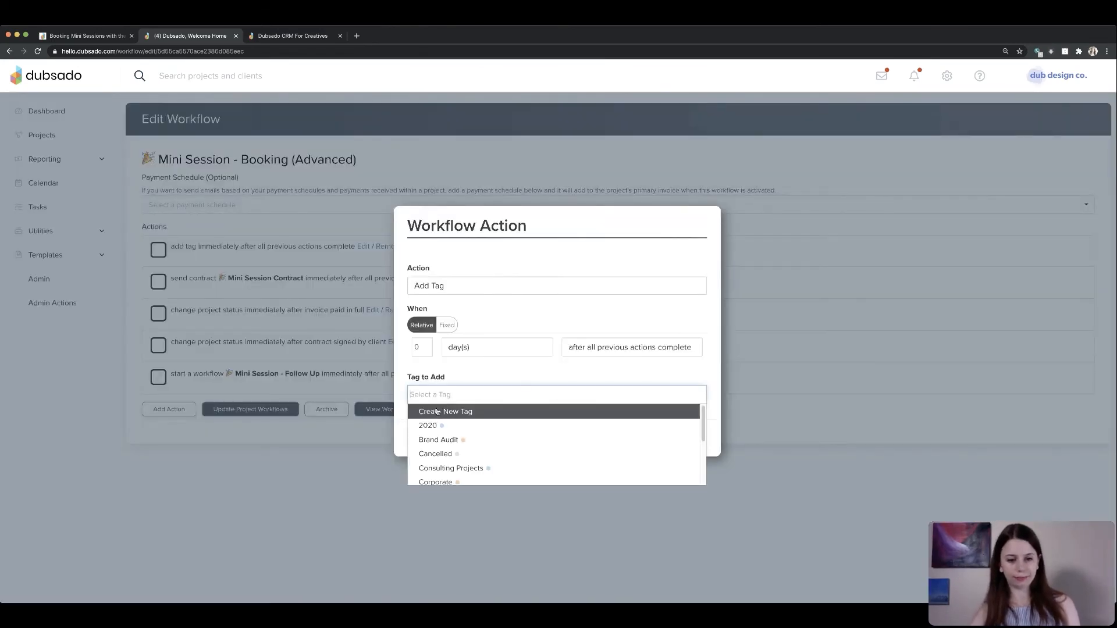
pyautogui.scroll(-5, 471, 456)
pyautogui.scroll(5, 471, 456)
pyautogui.click(438, 409)
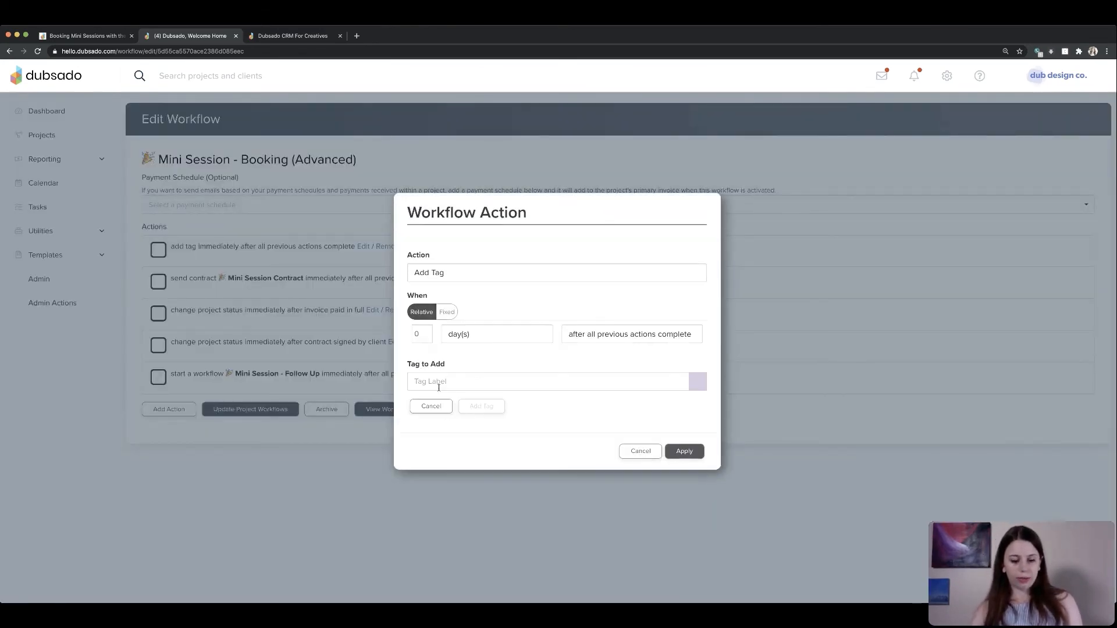
pyautogui.click(440, 382)
pyautogui.write('Mini Sessions')
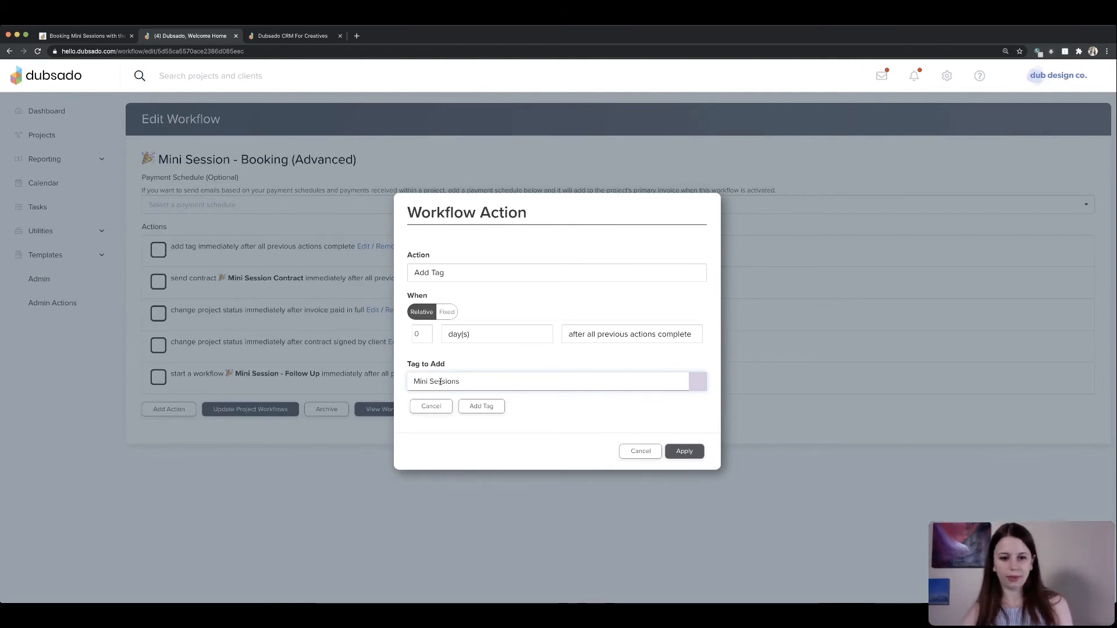
pyautogui.click(480, 406)
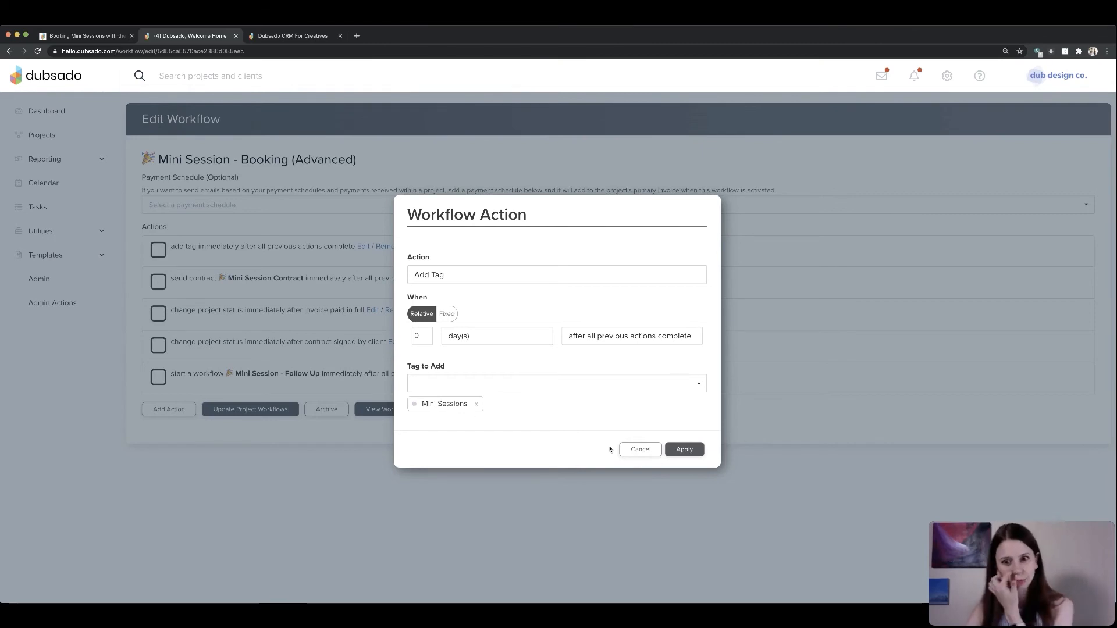
pyautogui.click(687, 450)
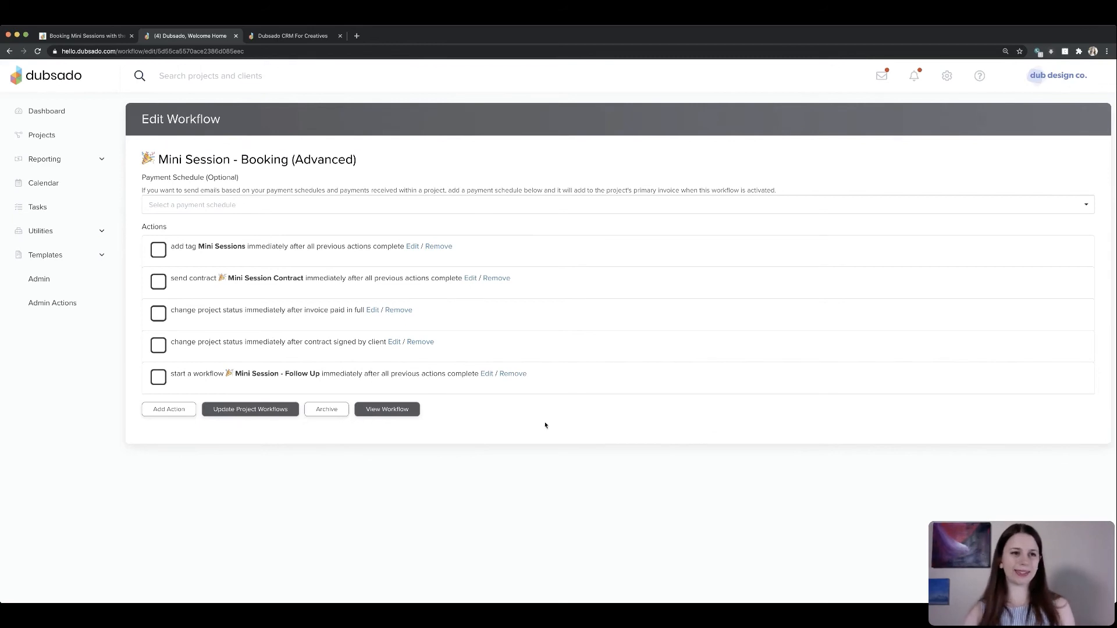
# - Read the follow-up workflow section of the webinar notes
pyautogui.click(107, 33)
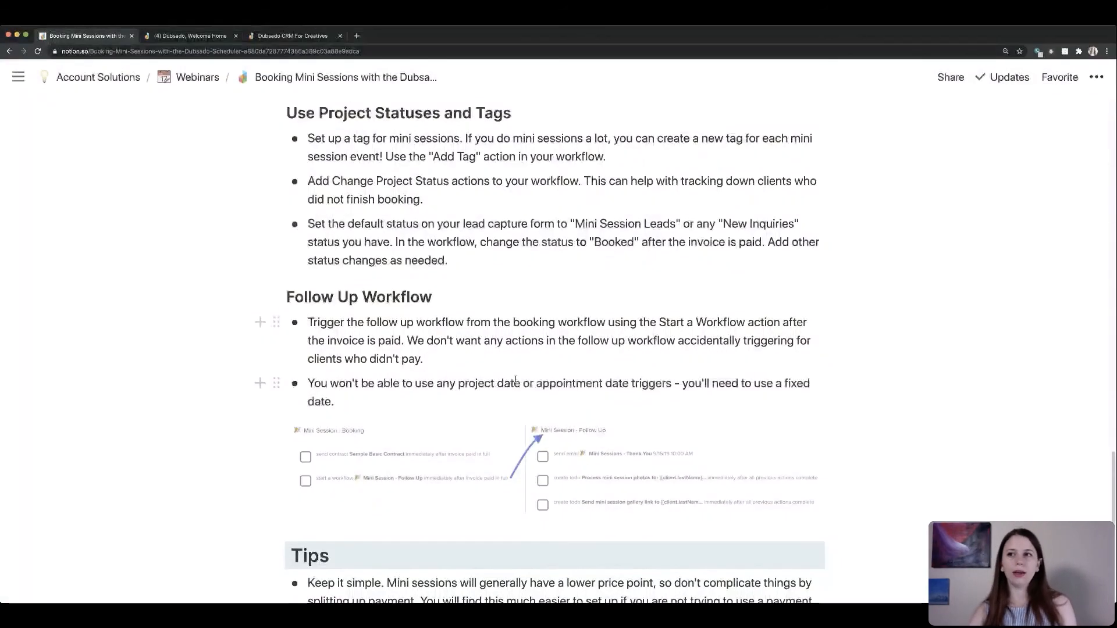
pyautogui.scroll(-5, 512, 374)
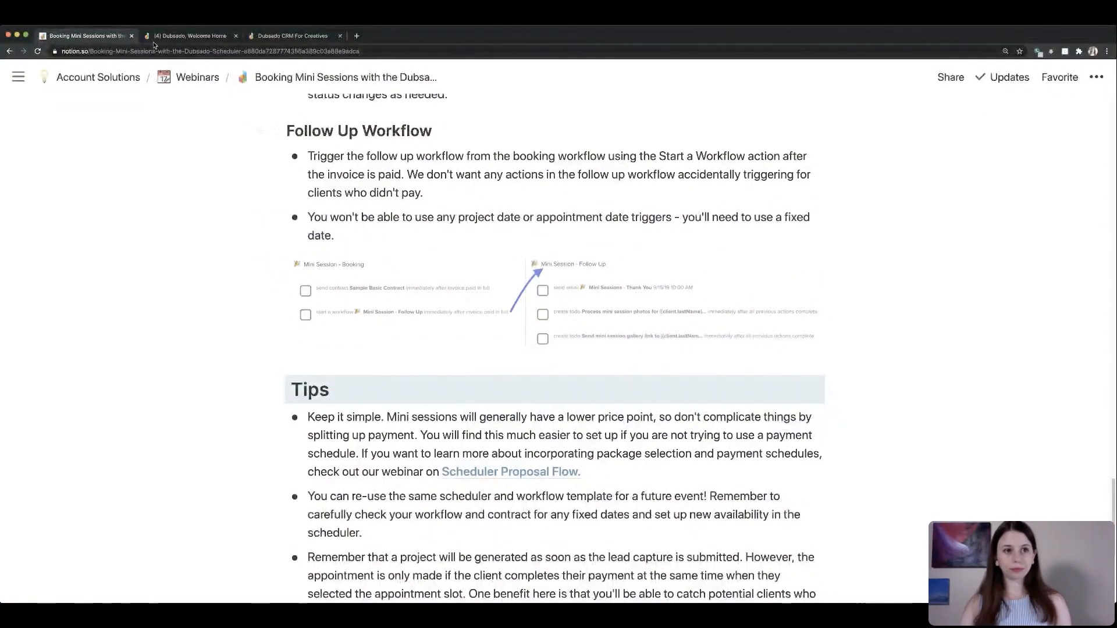
# - Open the Mini Session - Follow Up workflow template for editing
pyautogui.click(190, 36)
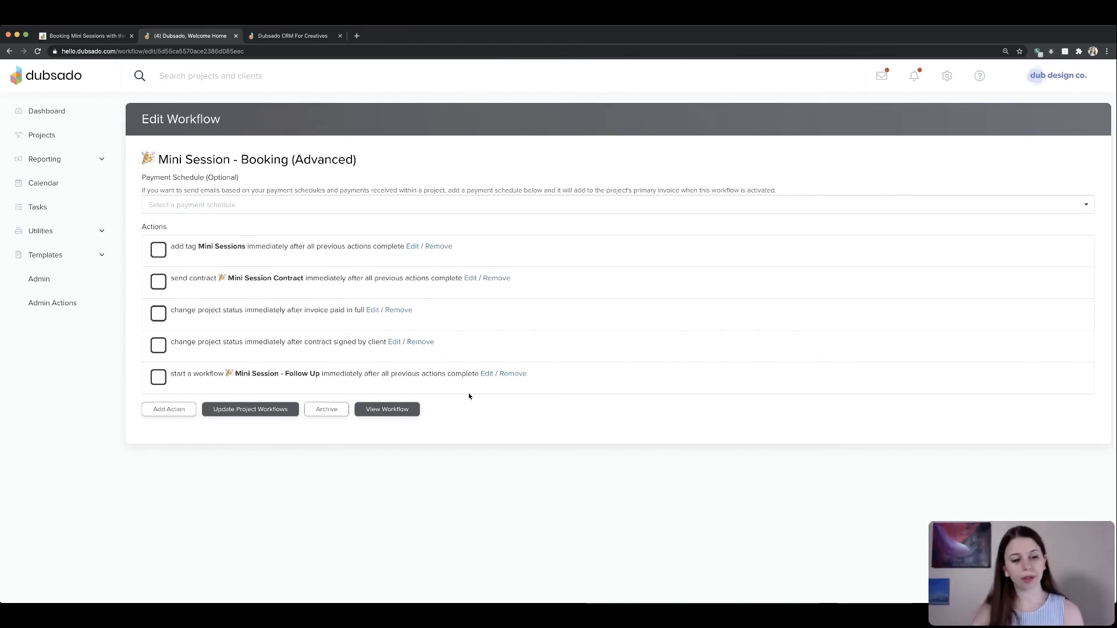
pyautogui.click(87, 36)
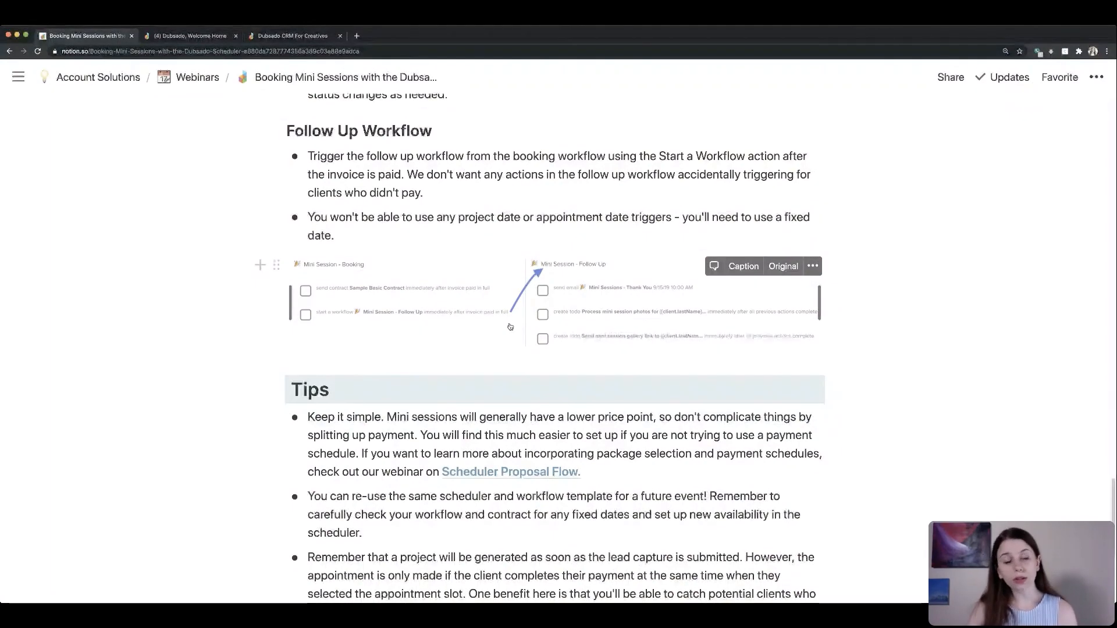
pyautogui.click(190, 36)
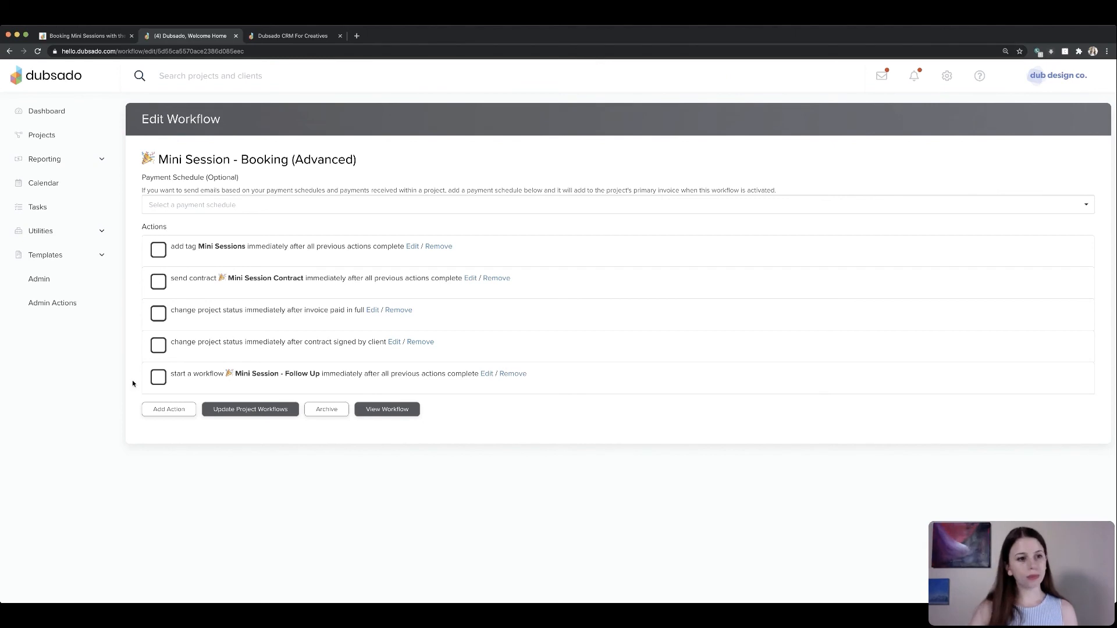
pyautogui.click(51, 255)
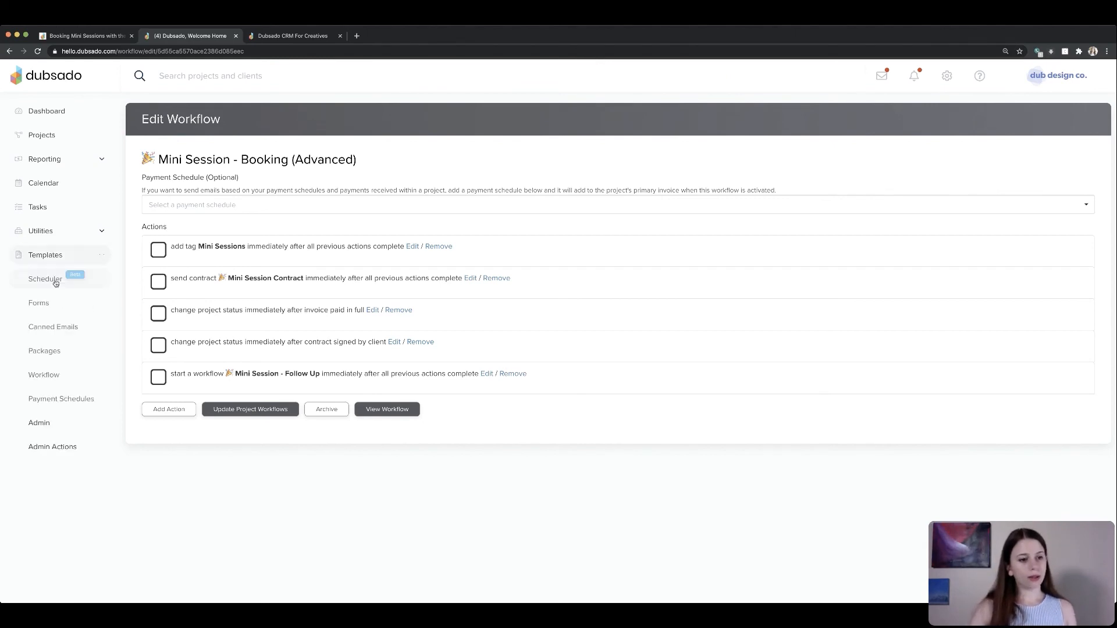
pyautogui.click(44, 375)
pyautogui.click(251, 207)
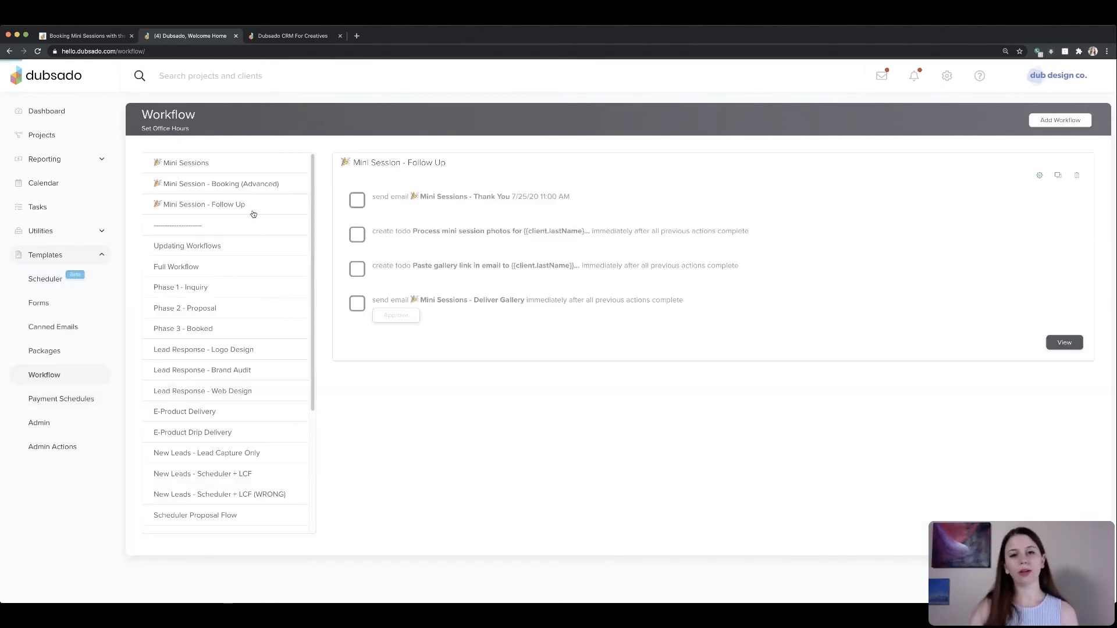
pyautogui.click(1039, 176)
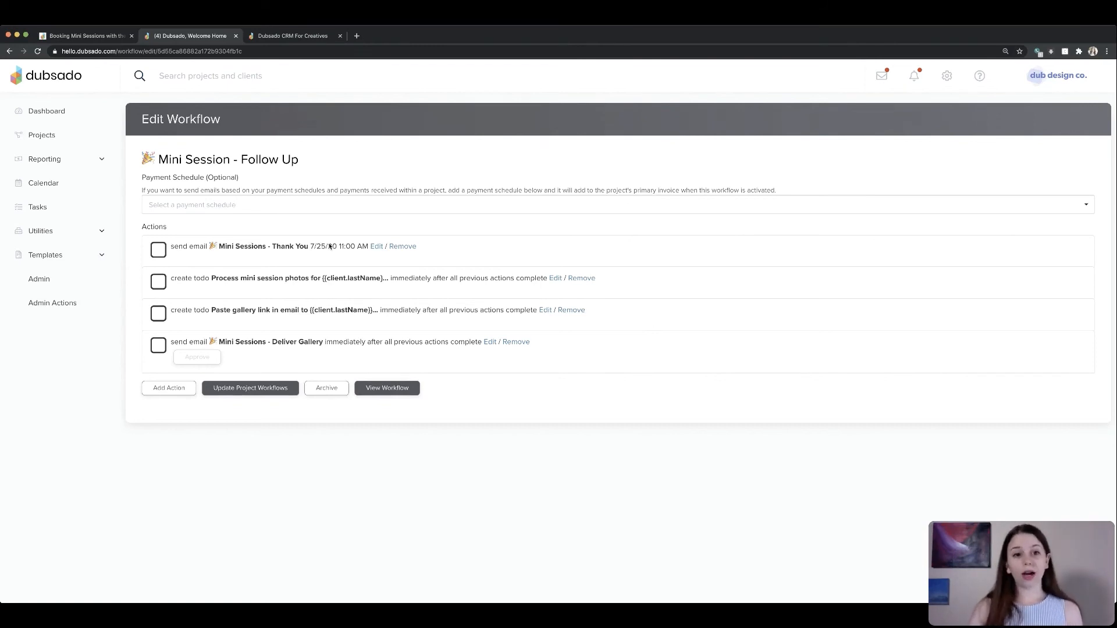
# - Switch the thank-you email action's timing to a fixed date of 07/24/2020 at 11:00 AM
pyautogui.click(376, 246)
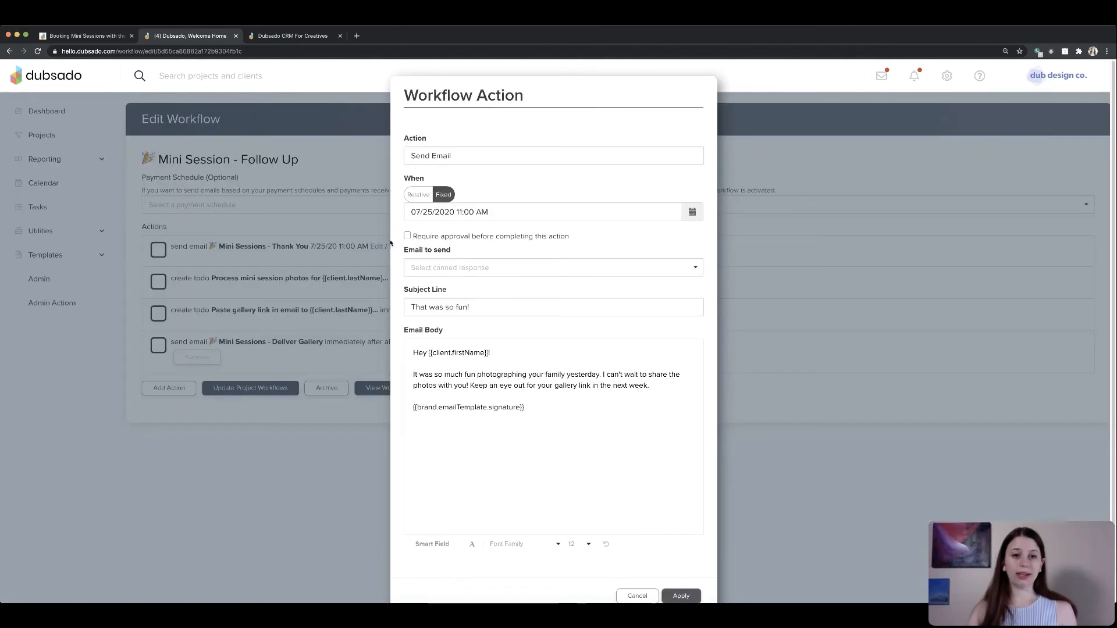
pyautogui.click(419, 195)
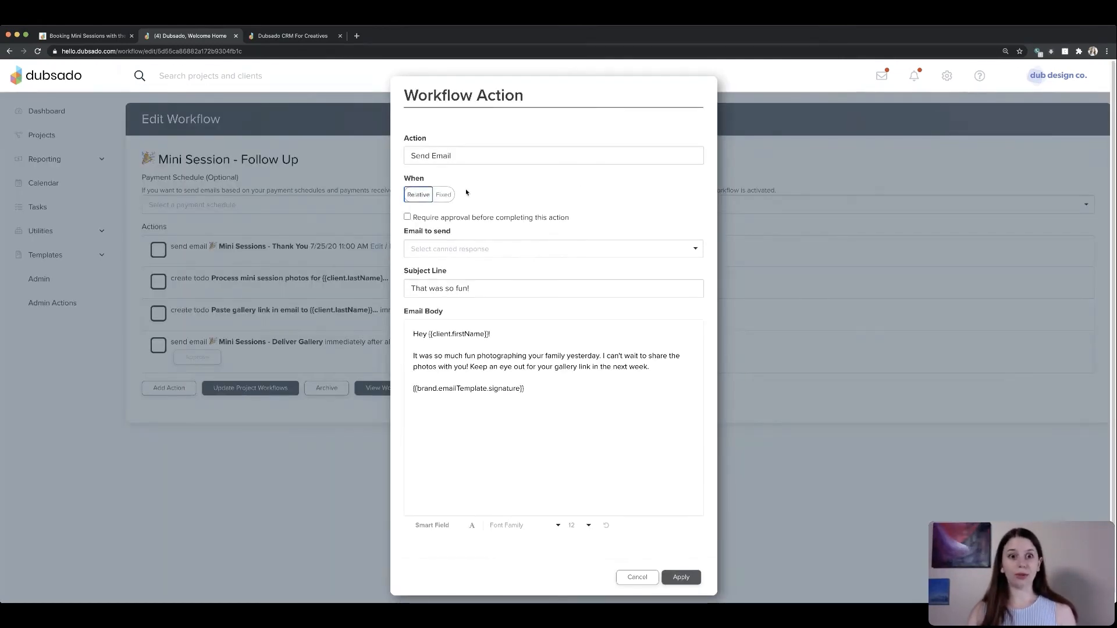
pyautogui.click(446, 197)
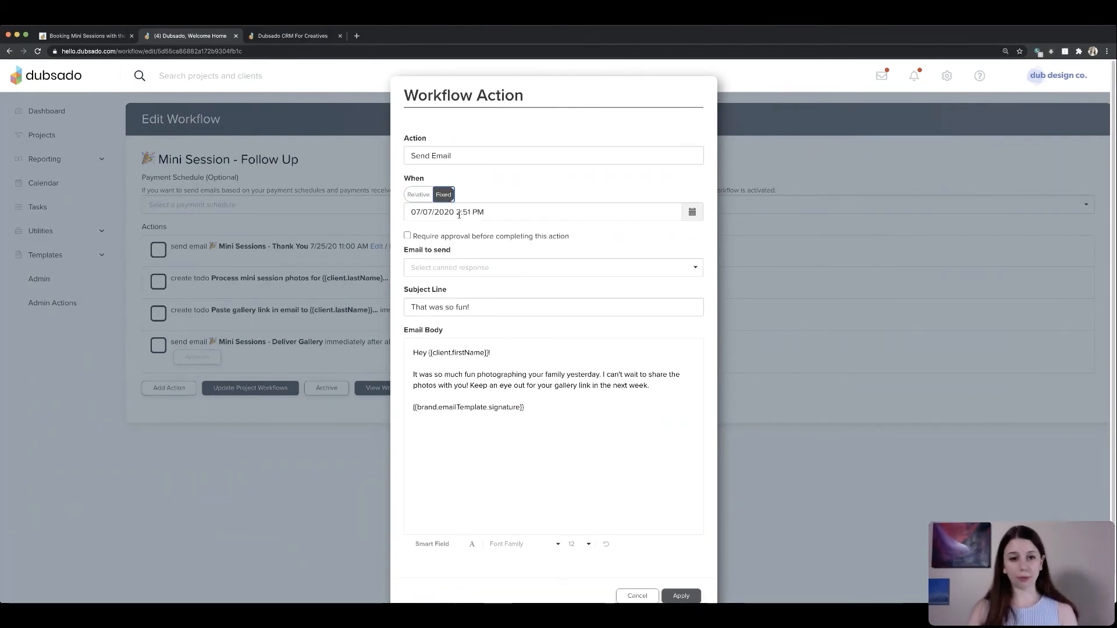
pyautogui.click(493, 211)
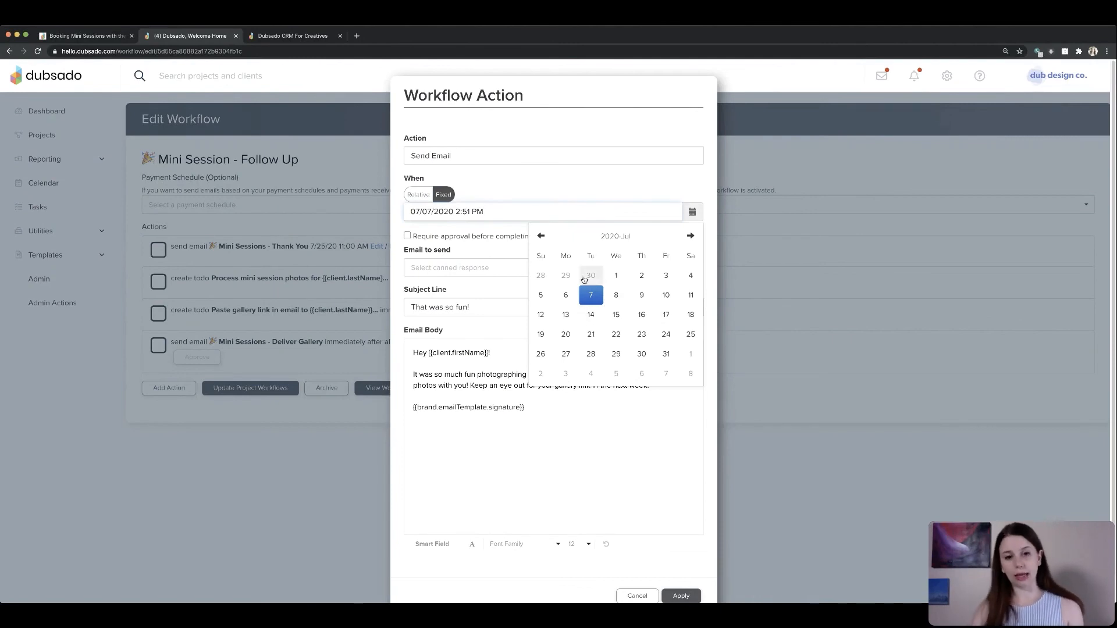
pyautogui.click(479, 194)
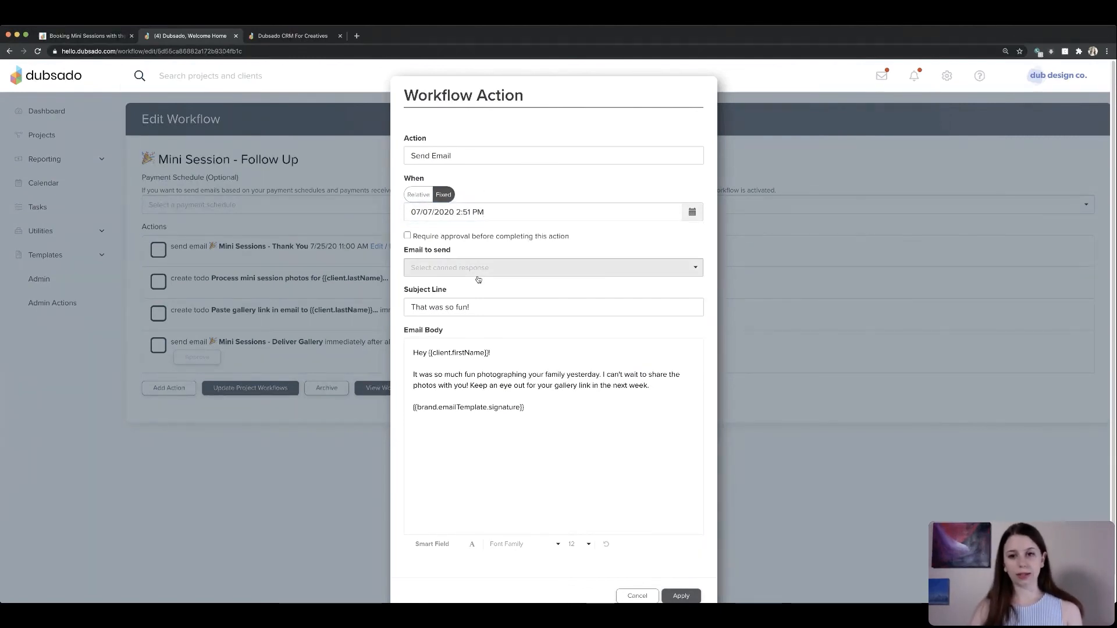
pyautogui.click(692, 212)
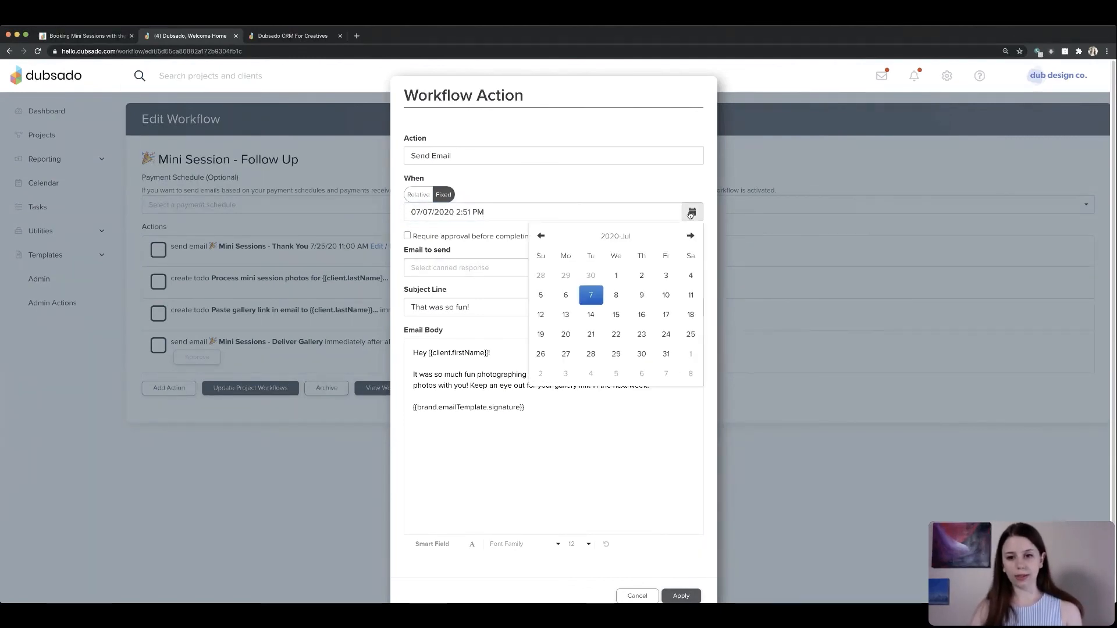
pyautogui.click(665, 334)
pyautogui.click(678, 295)
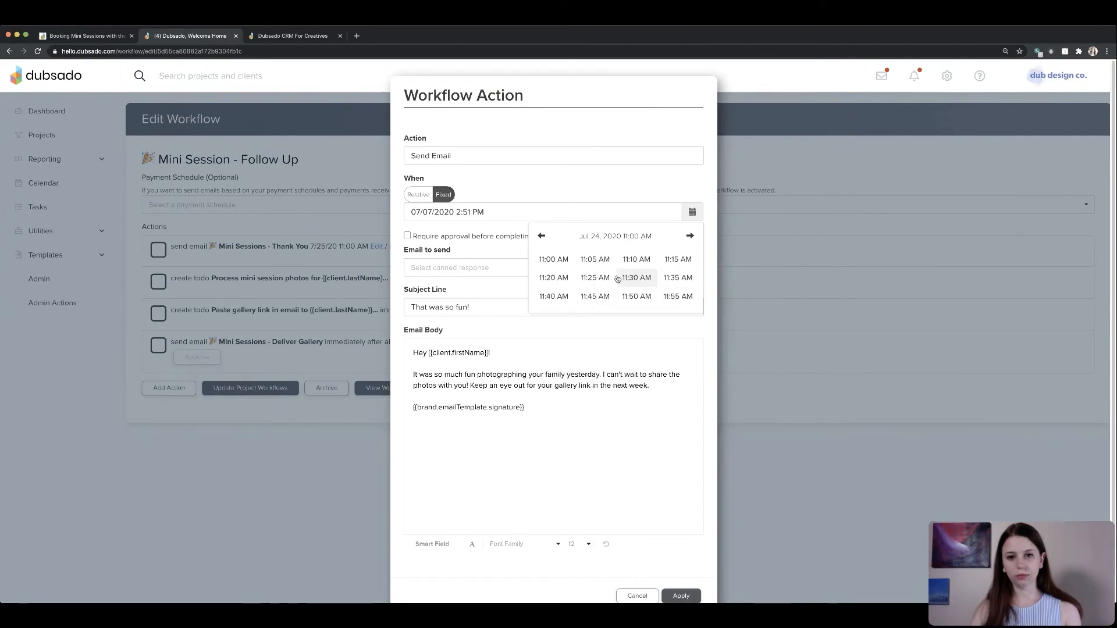
pyautogui.click(555, 260)
# - Change the thank-you email's fixed send date to 07/25/2020 at 11:00 AM and apply the action
pyautogui.click(571, 182)
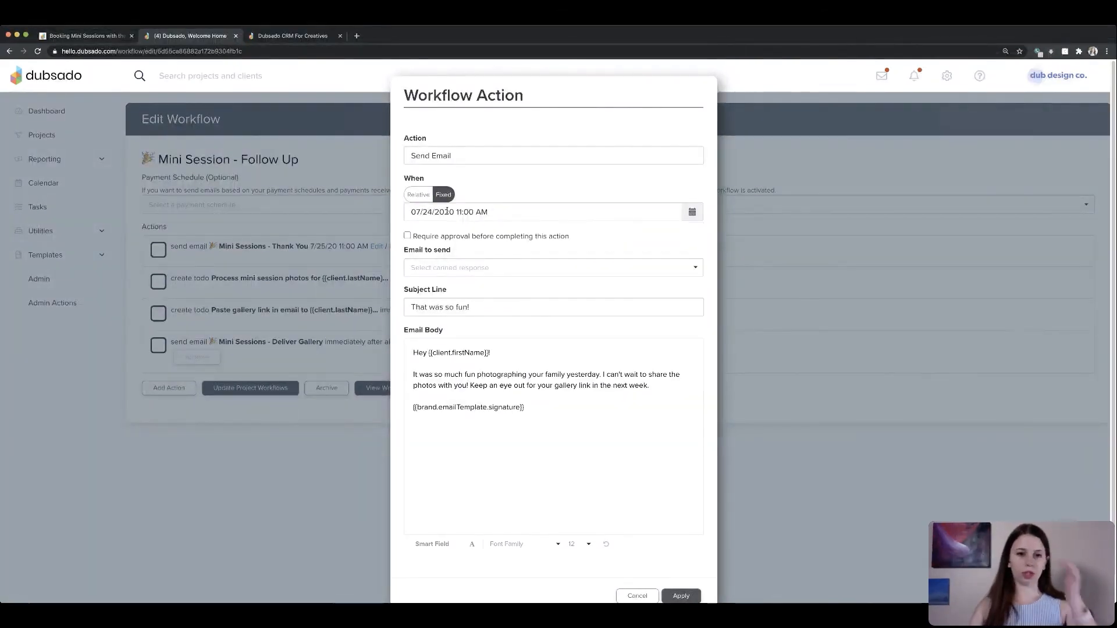
pyautogui.click(692, 212)
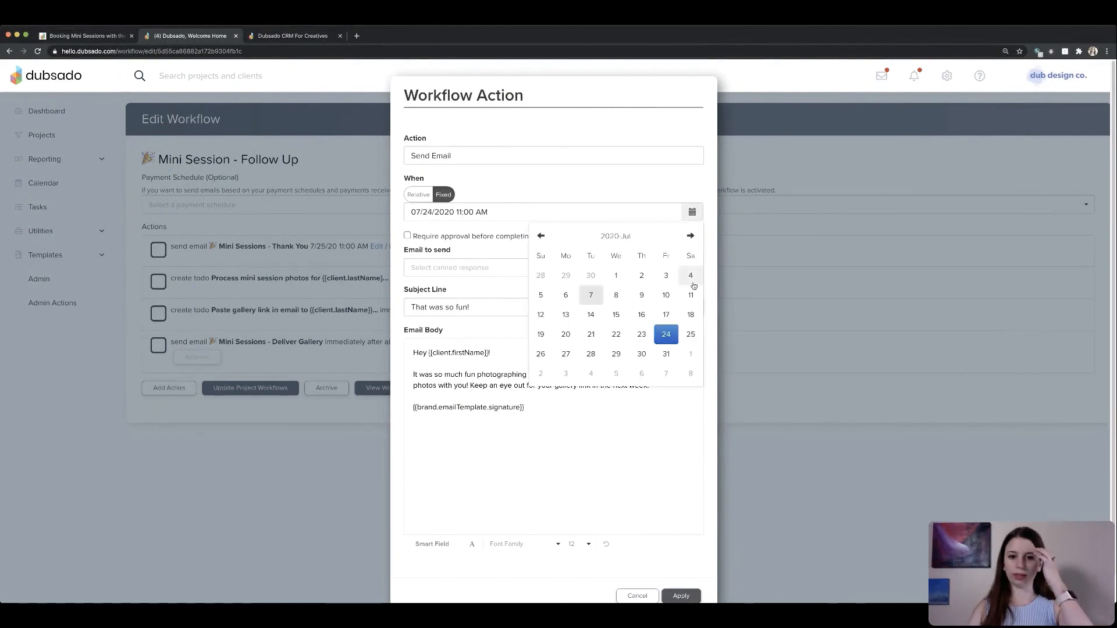
pyautogui.click(691, 334)
pyautogui.click(678, 295)
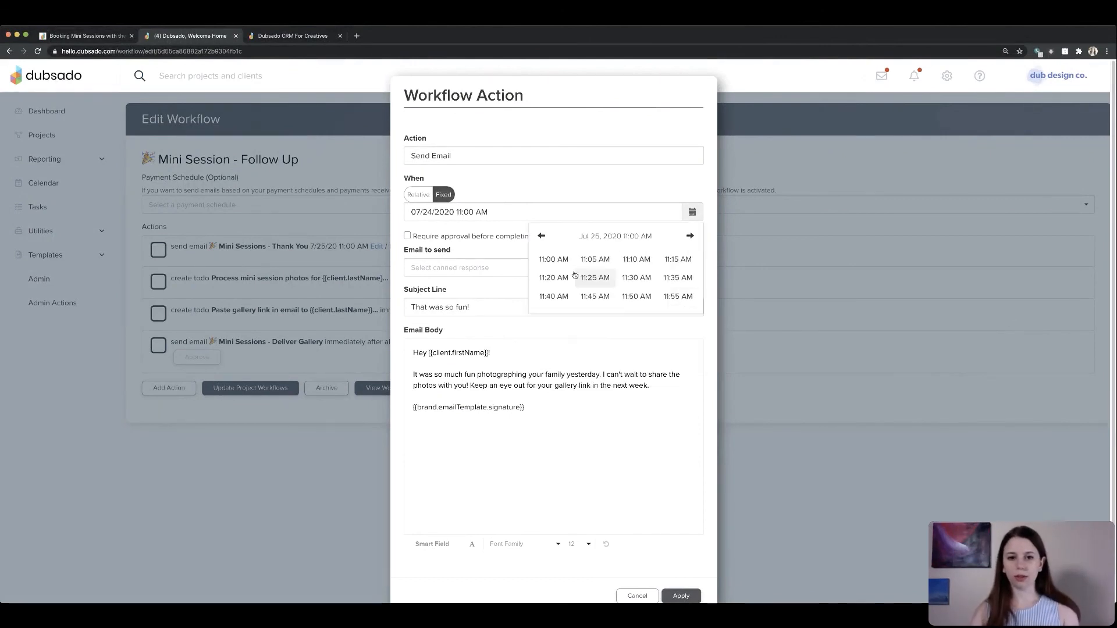
pyautogui.click(553, 260)
pyautogui.click(496, 194)
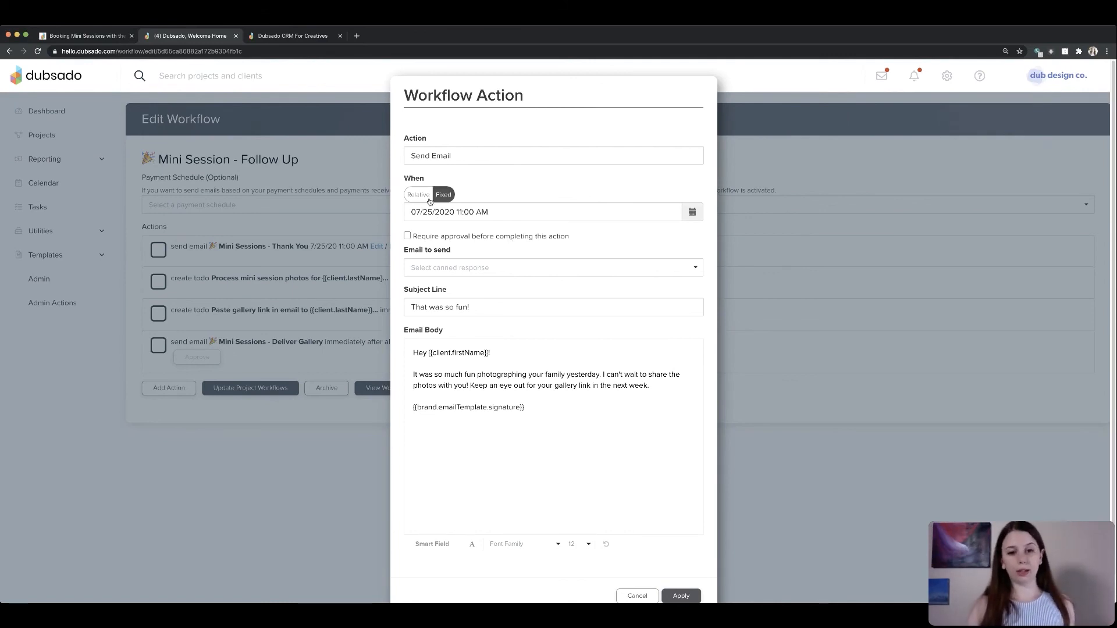
pyautogui.scroll(-2, 687, 547)
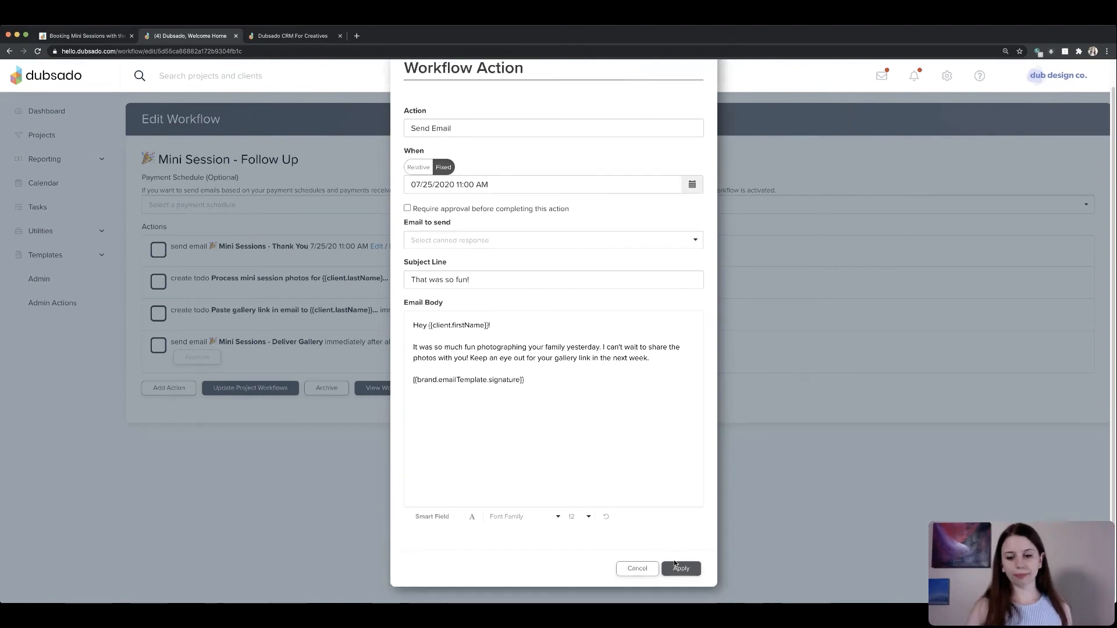
pyautogui.click(679, 570)
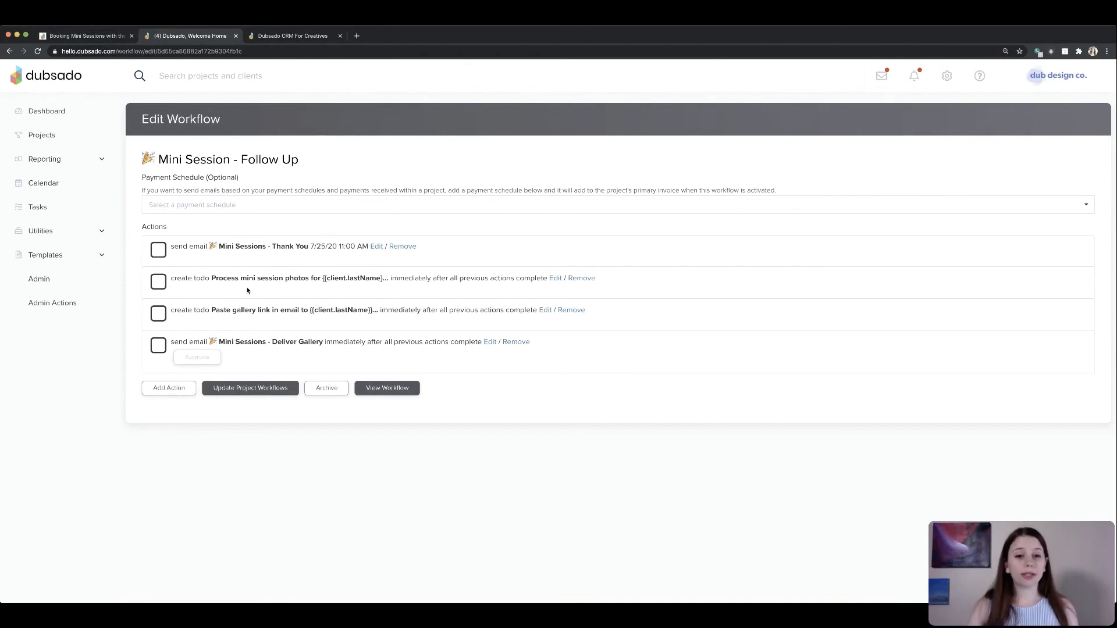
# - Review the photo-processing to-do action and the Deliver Gallery email's gallery button link settings without changing them
pyautogui.click(554, 279)
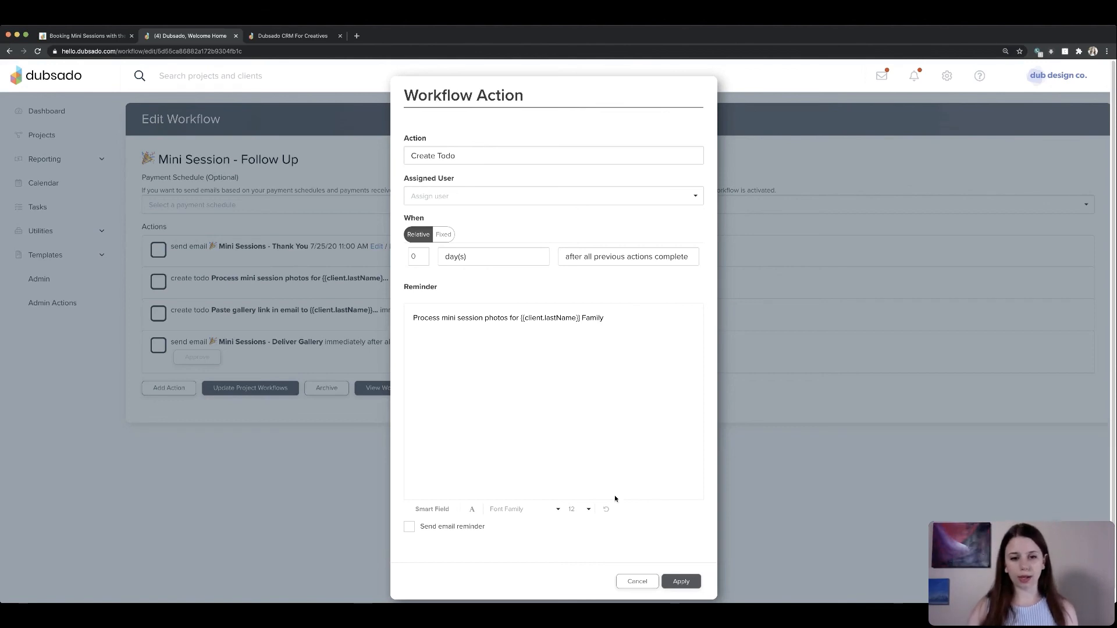
pyautogui.click(678, 582)
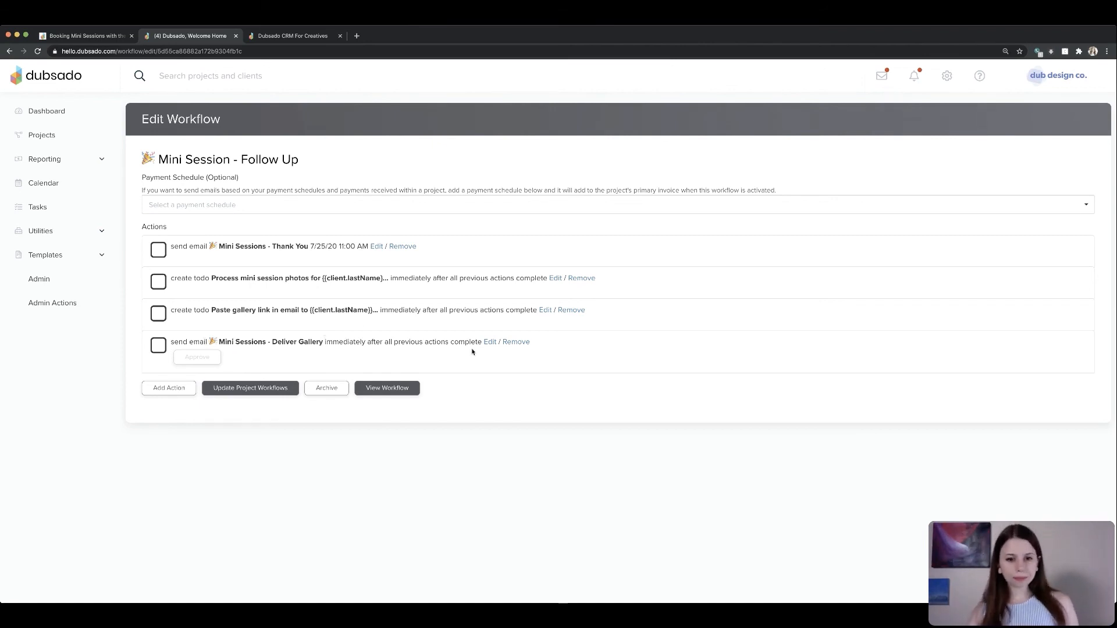
pyautogui.click(489, 342)
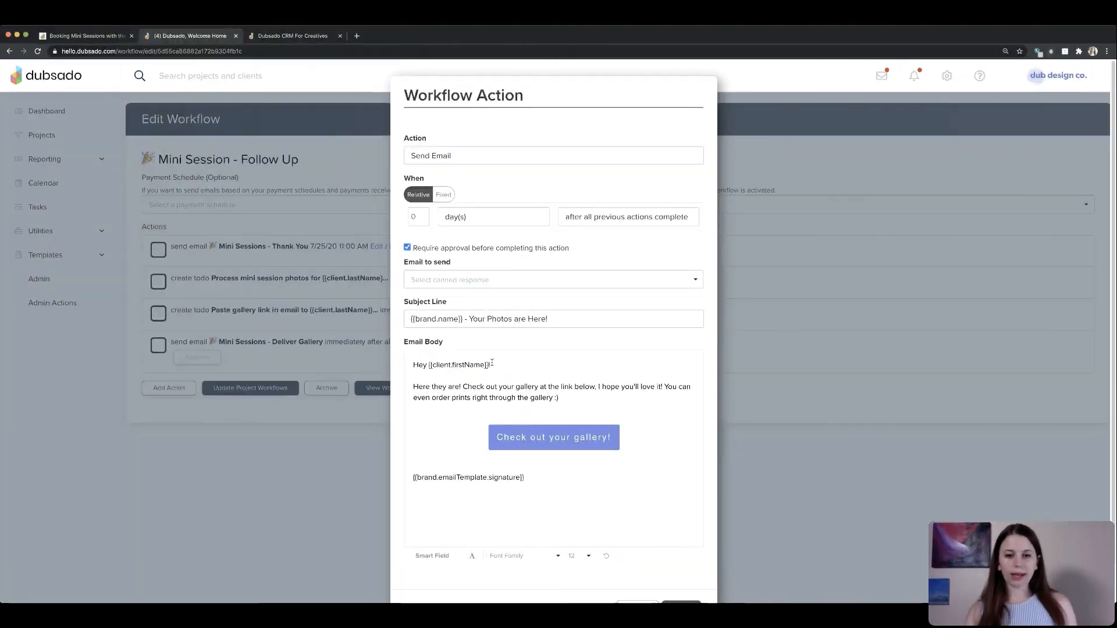
pyautogui.scroll(-1, 549, 442)
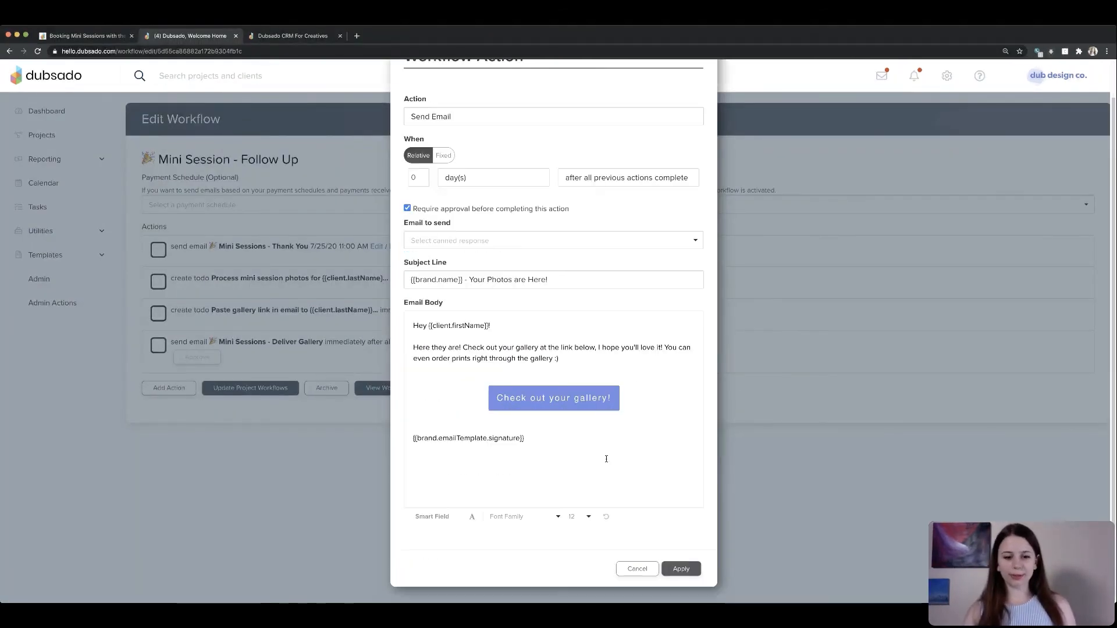
pyautogui.click(471, 517)
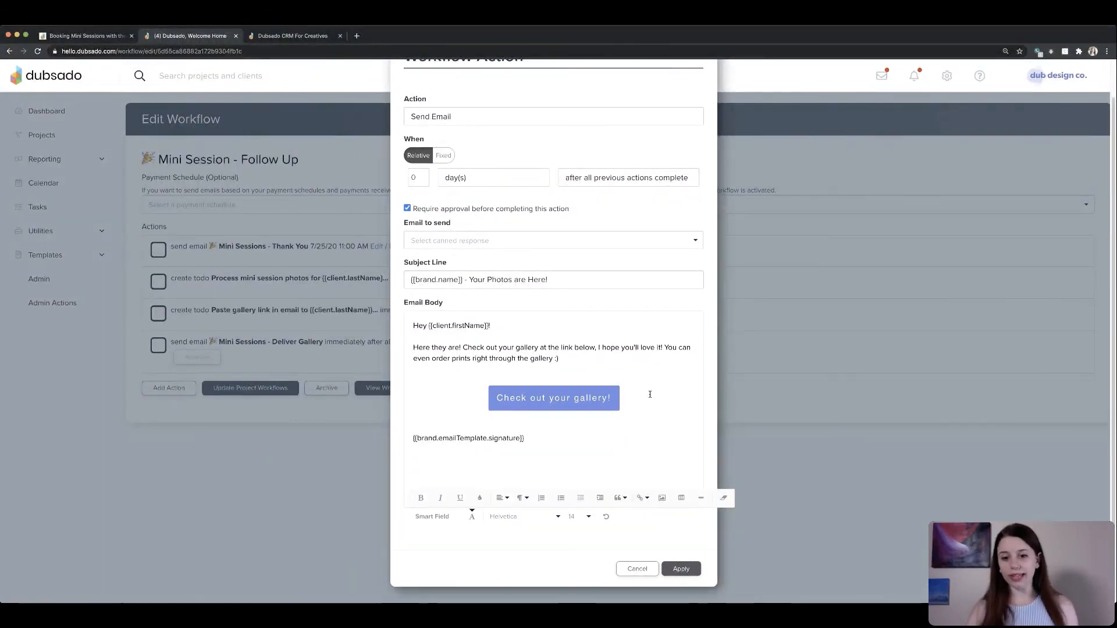
pyautogui.click(641, 501)
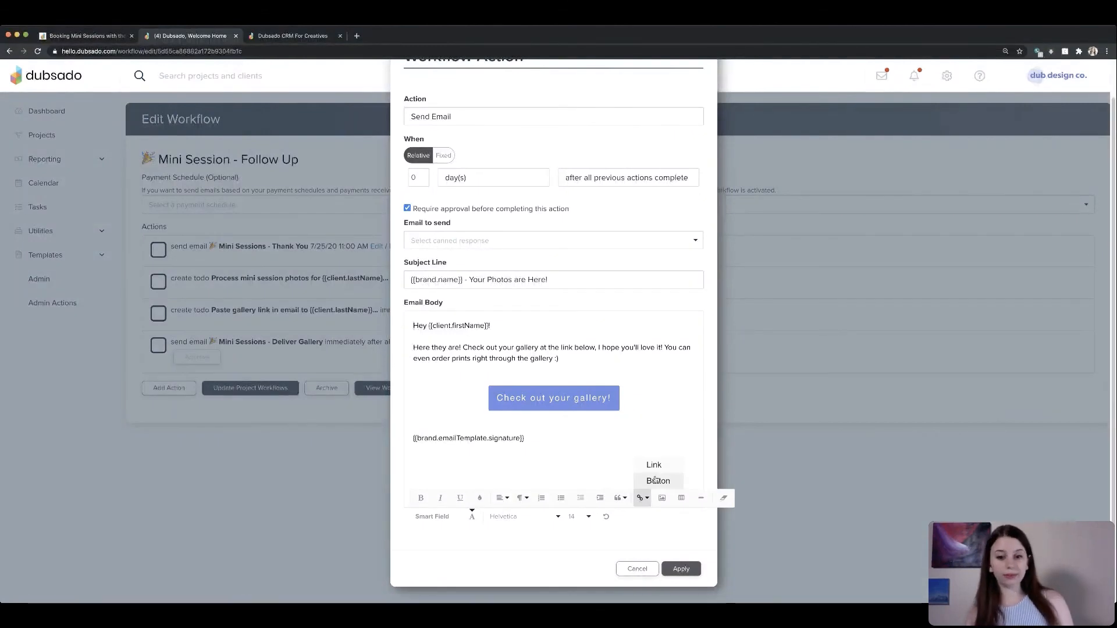
pyautogui.click(656, 479)
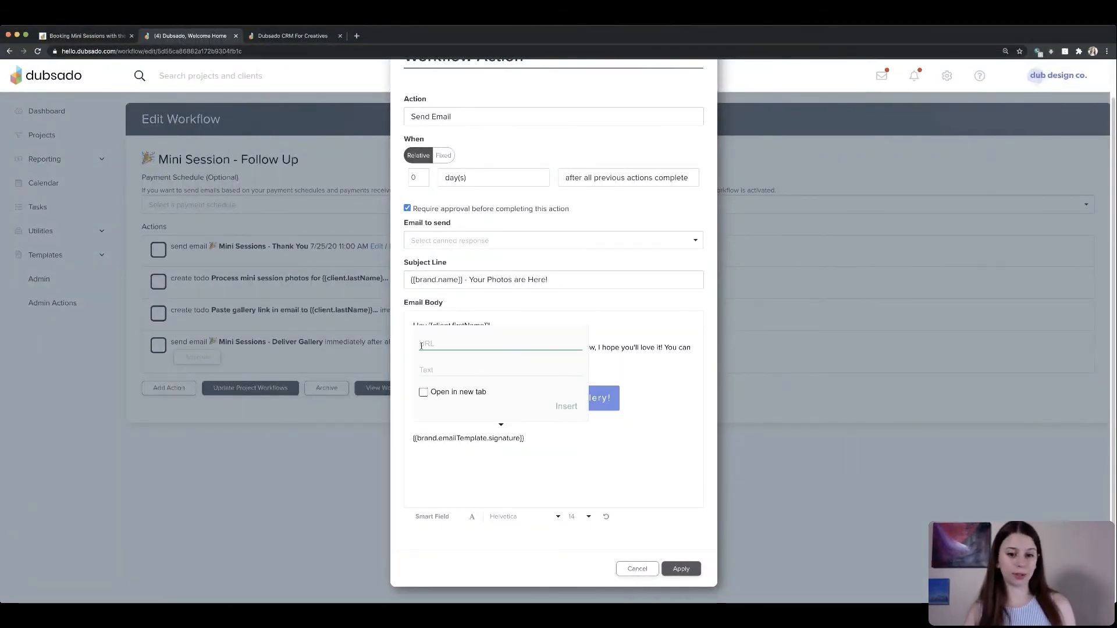
pyautogui.click(637, 349)
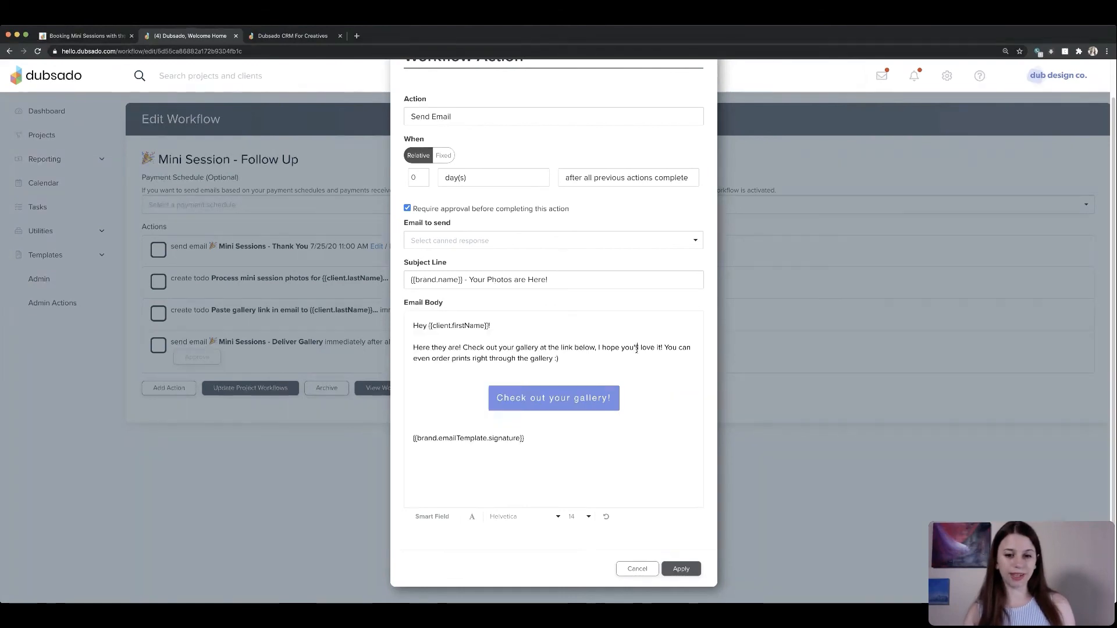
pyautogui.click(553, 400)
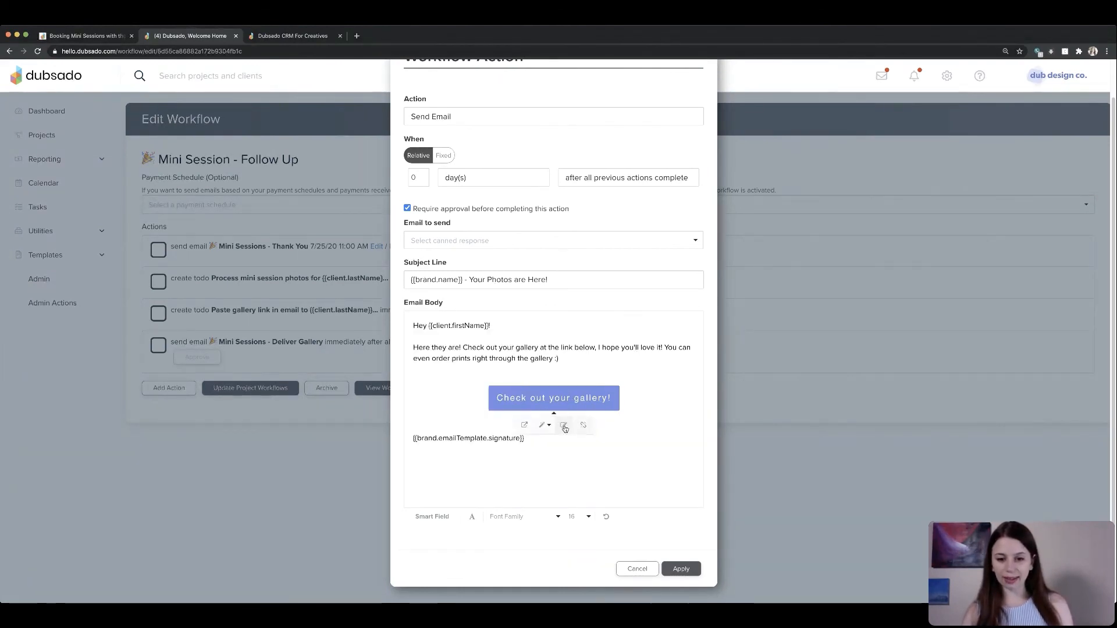
pyautogui.click(564, 426)
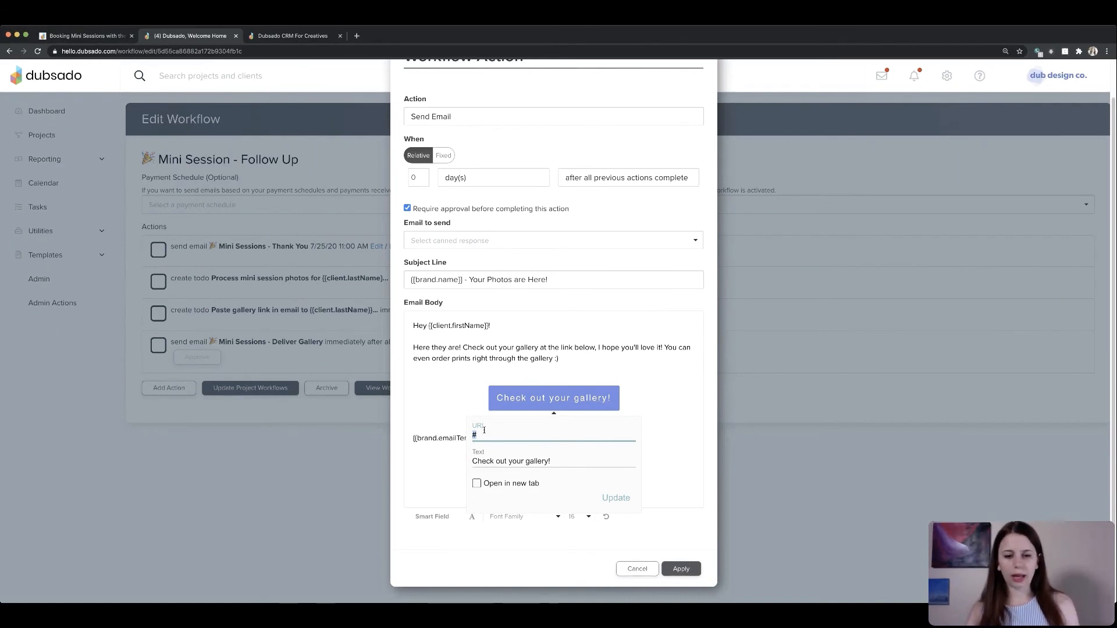
pyautogui.press('Tab')
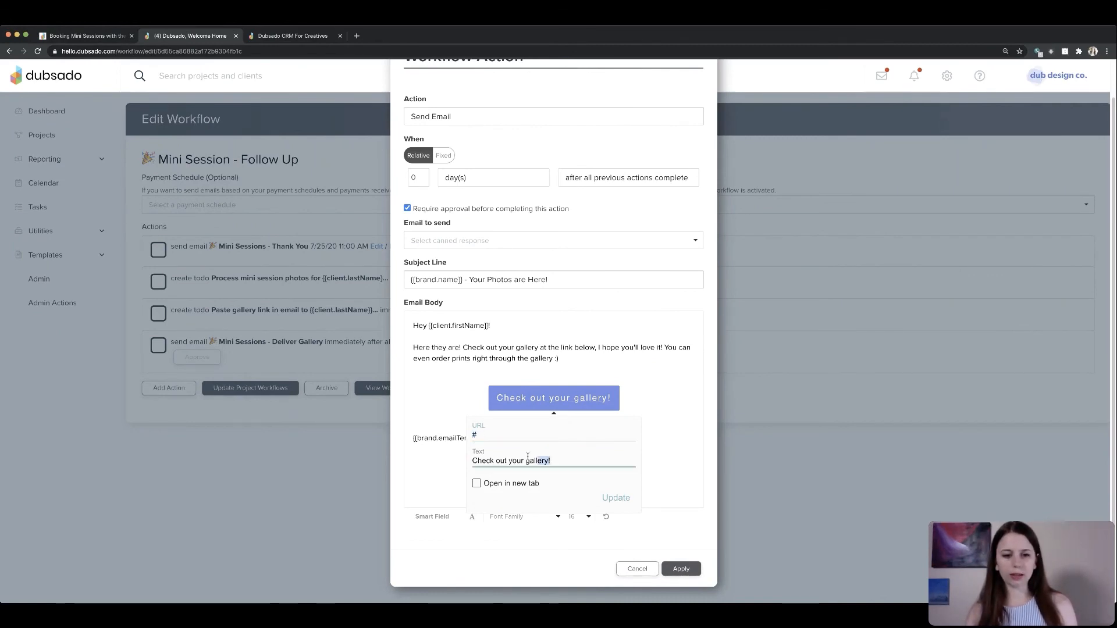
pyautogui.click(473, 434)
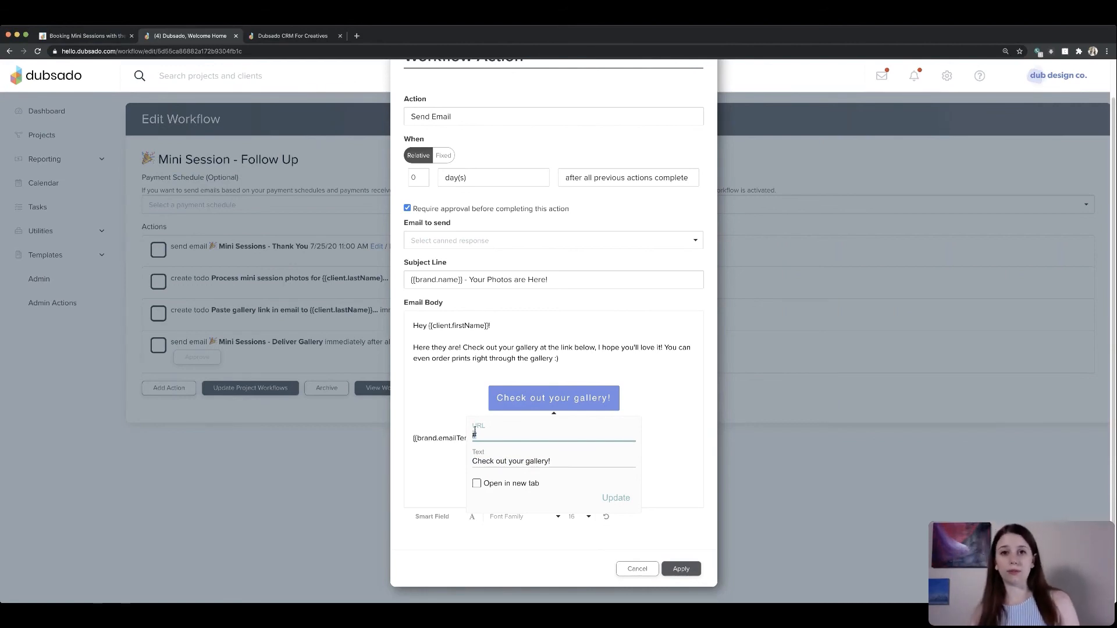
pyautogui.click(668, 495)
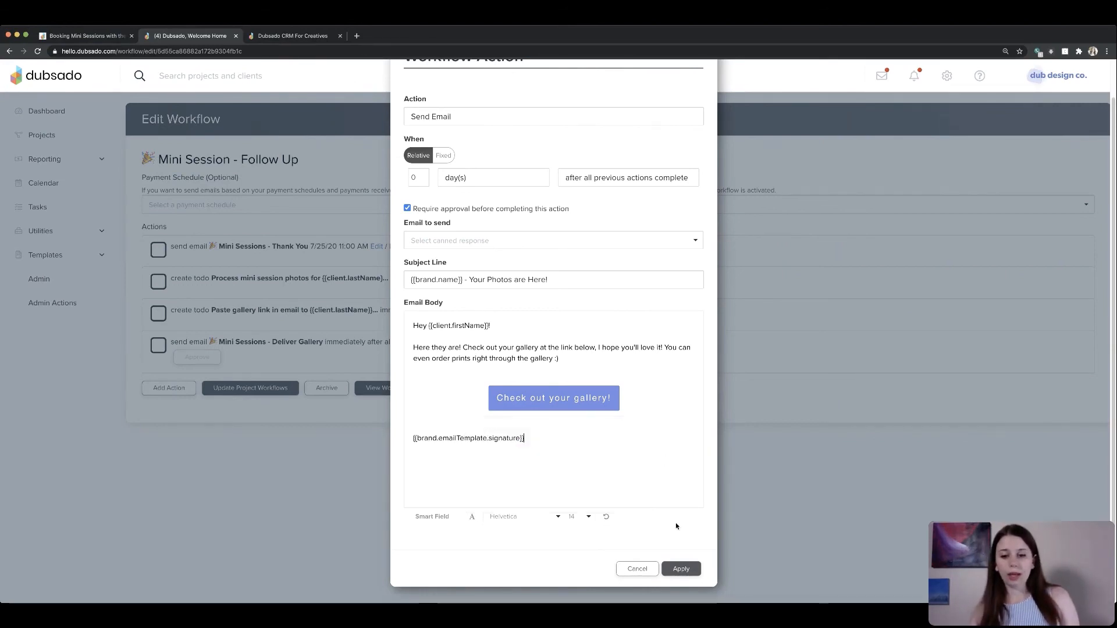
pyautogui.click(654, 569)
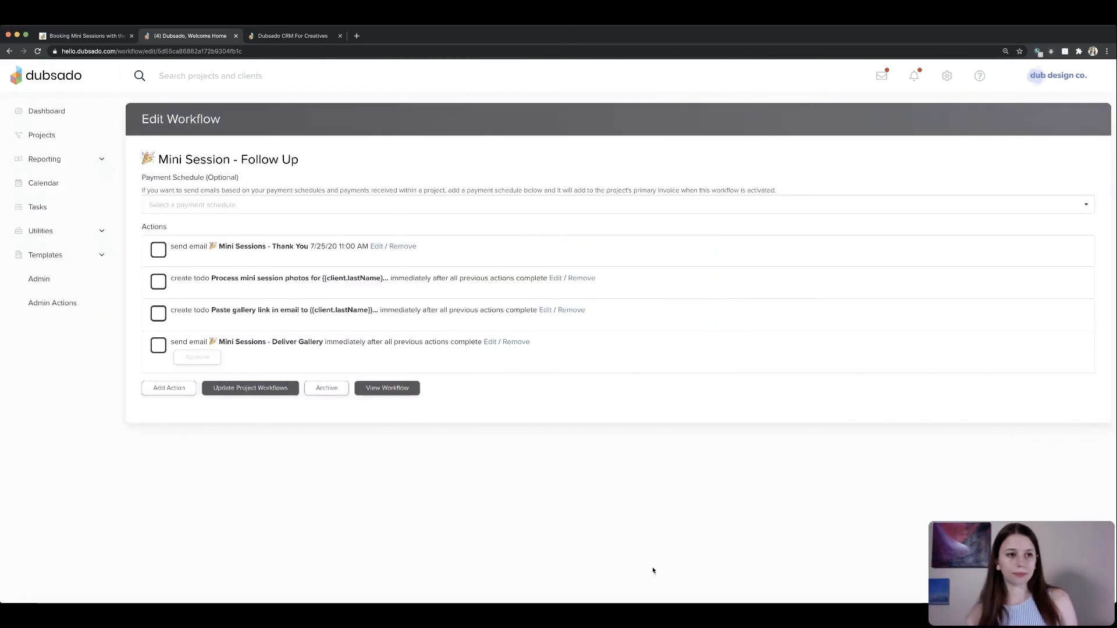
# - Open the mini session project from the projects list
pyautogui.click(42, 134)
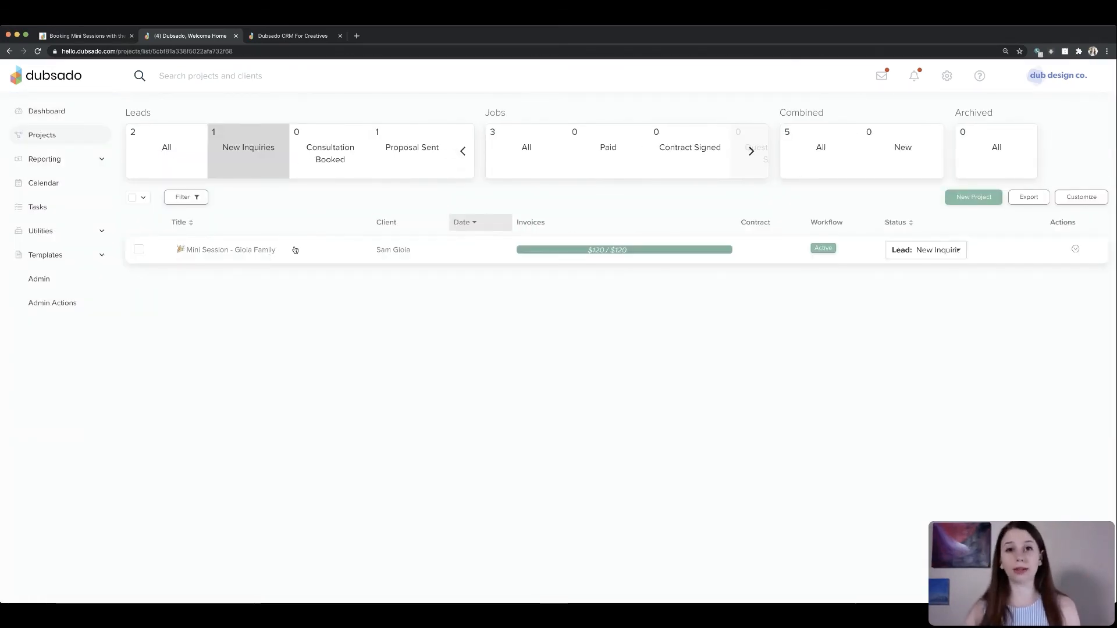
pyautogui.click(271, 251)
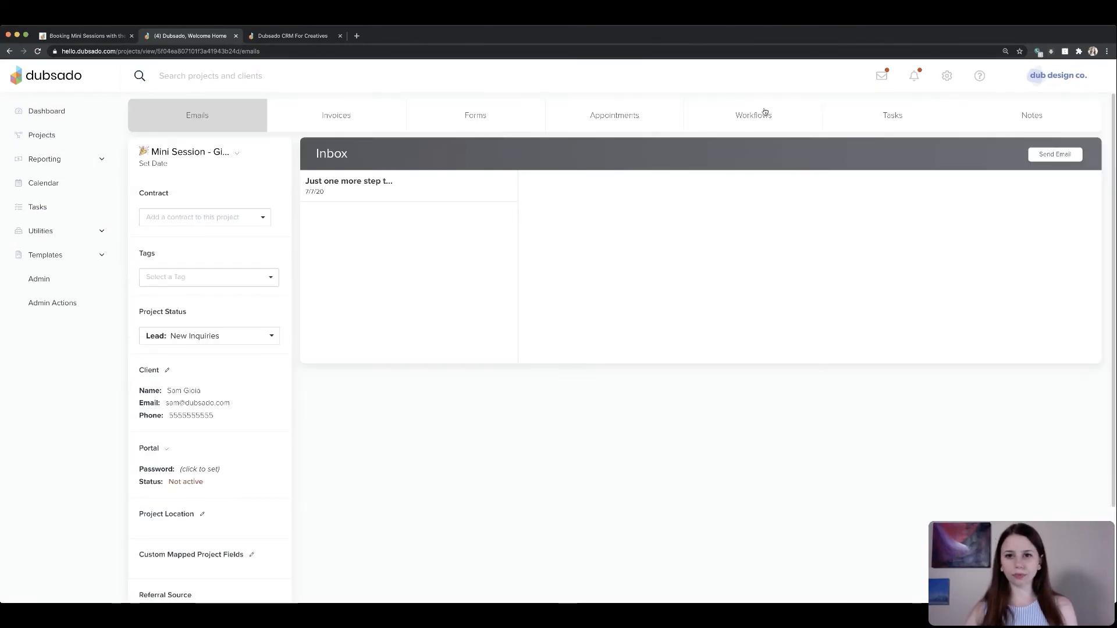
# - Apply the Mini Session - Follow Up workflow to the mini session project
pyautogui.click(759, 112)
pyautogui.click(594, 186)
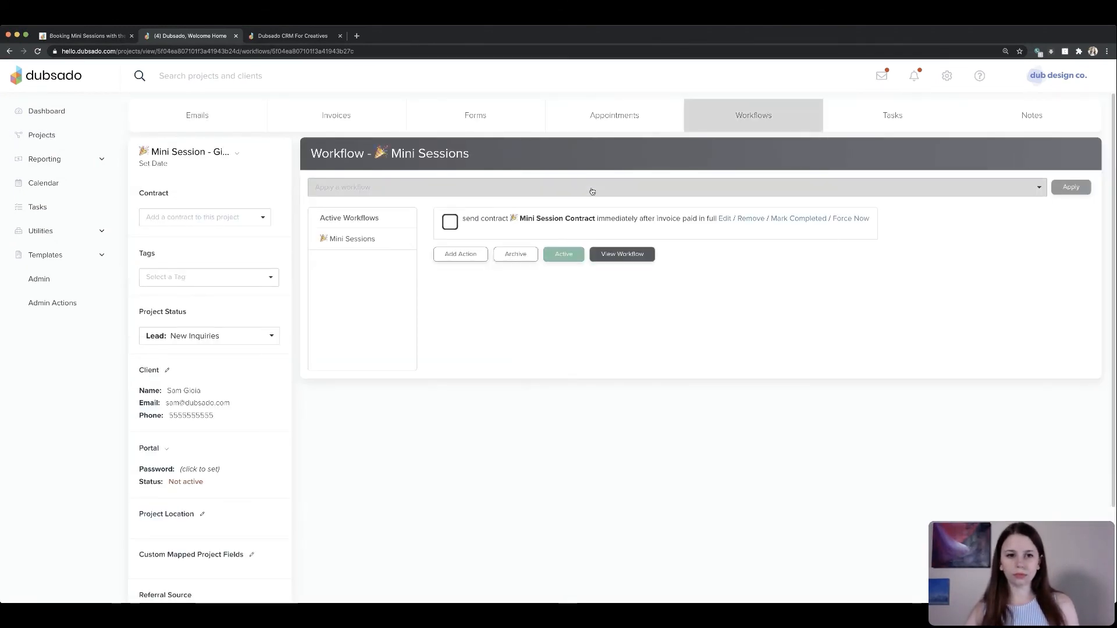
pyautogui.click(433, 221)
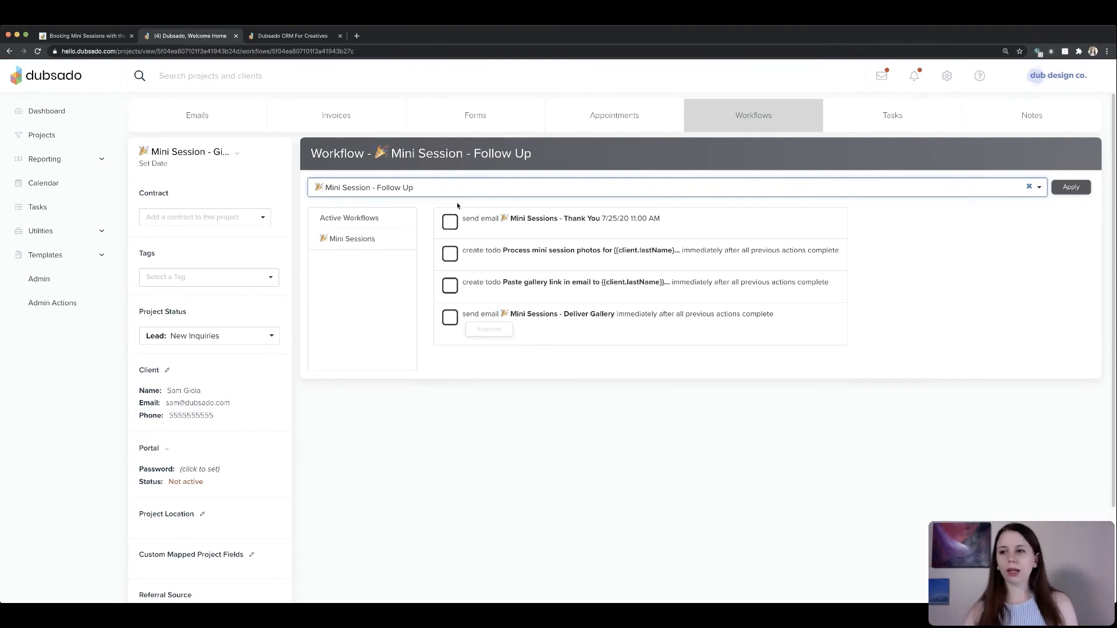
pyautogui.click(1083, 188)
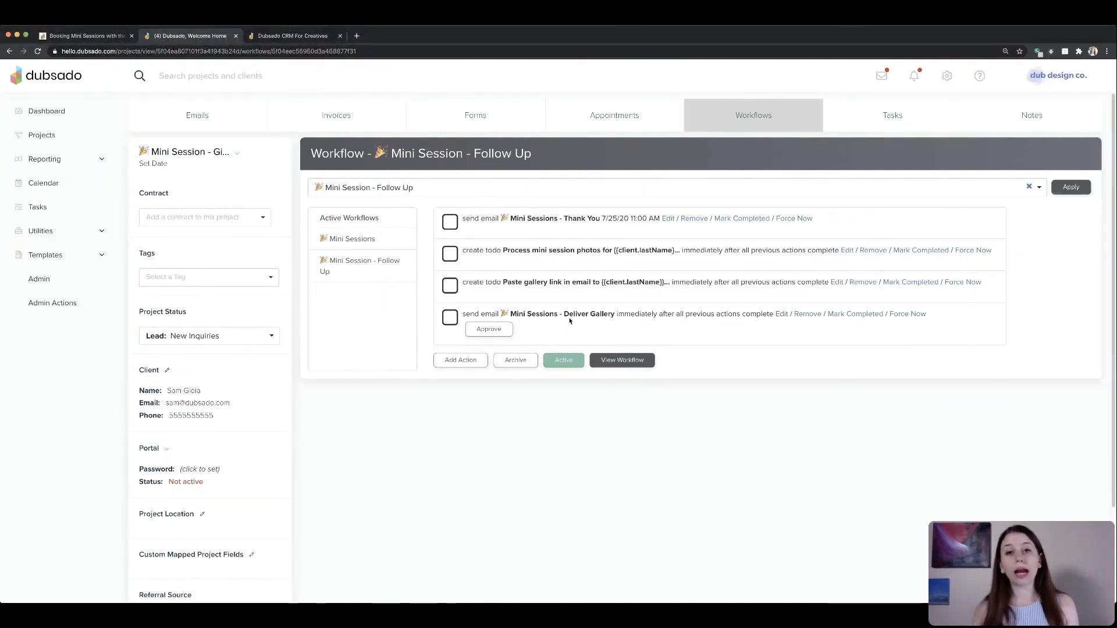
# - Open the Deliver Gallery email action, edit and update the gallery button's link, and apply the action
pyautogui.click(780, 316)
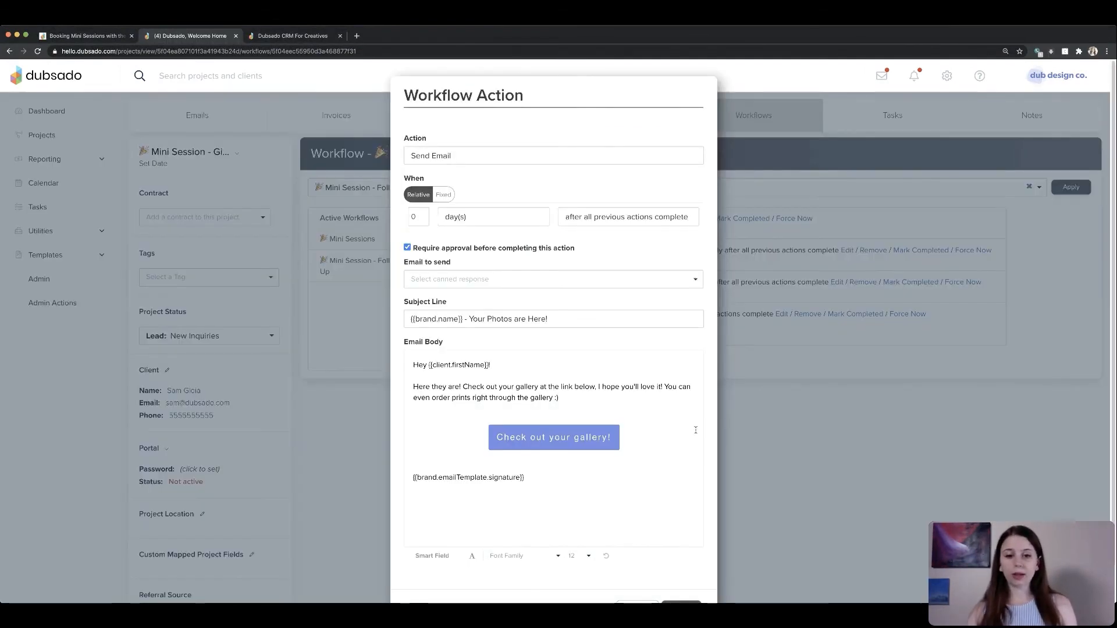
pyautogui.click(562, 437)
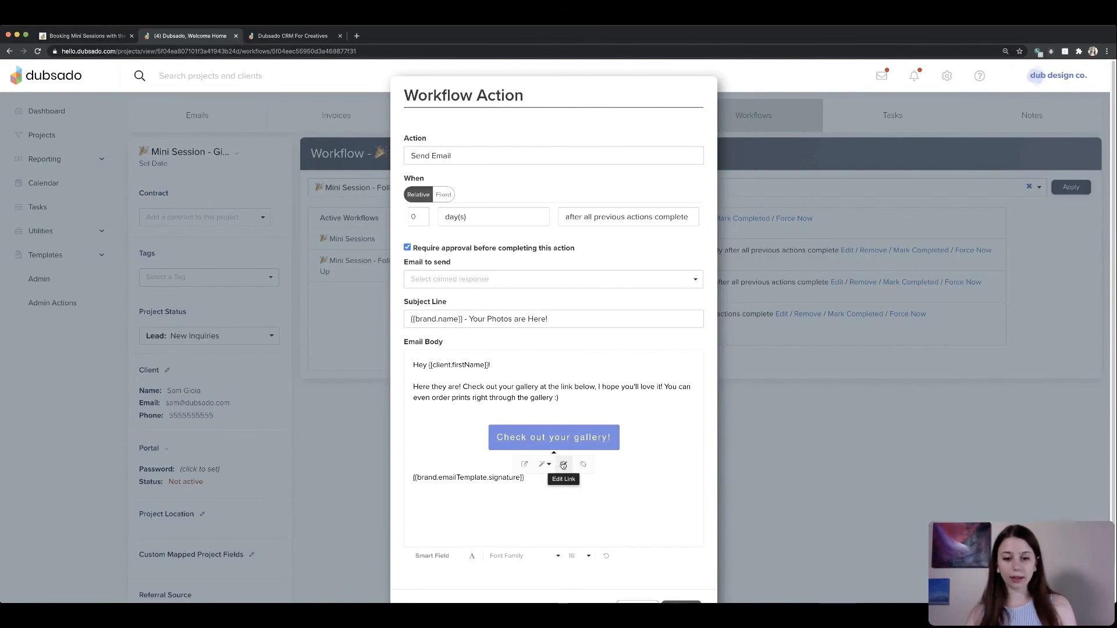
pyautogui.click(563, 465)
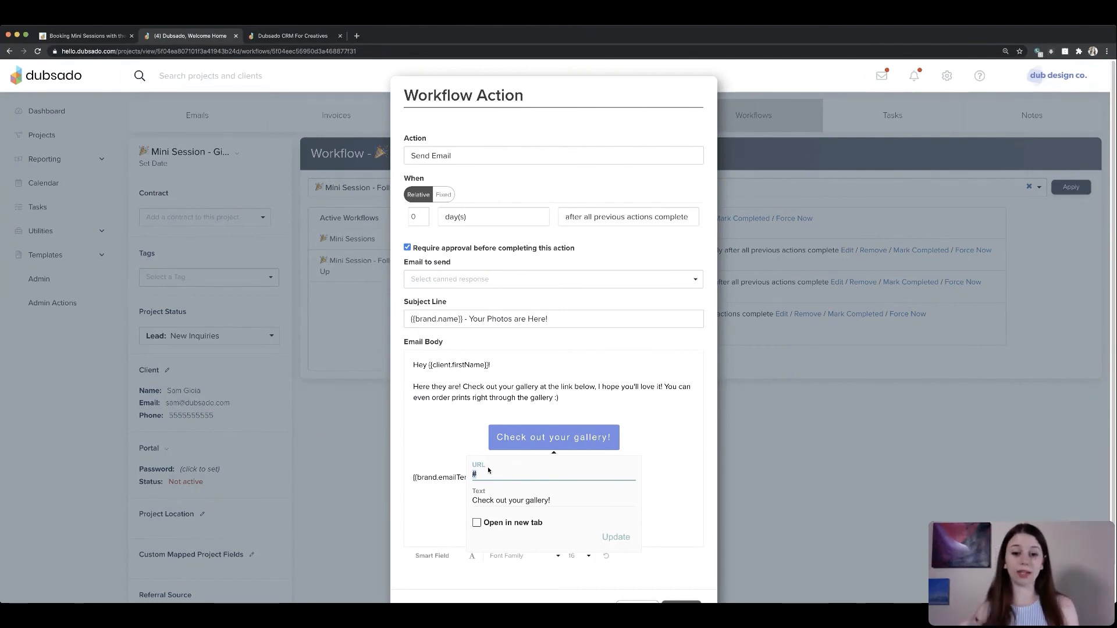
pyautogui.click(609, 535)
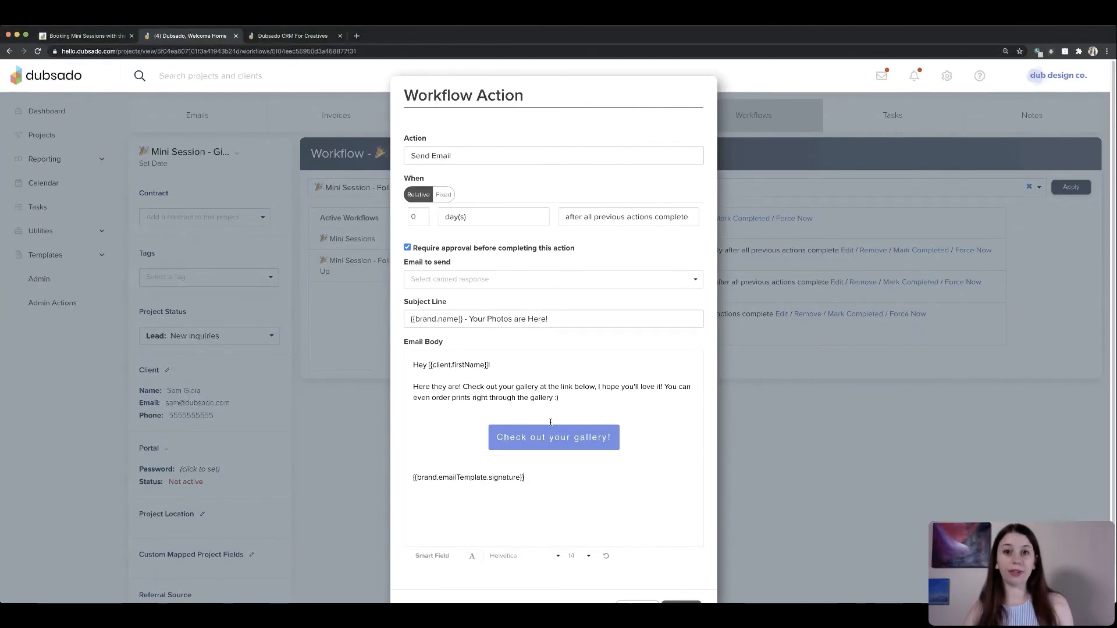
pyautogui.scroll(-2, 618, 481)
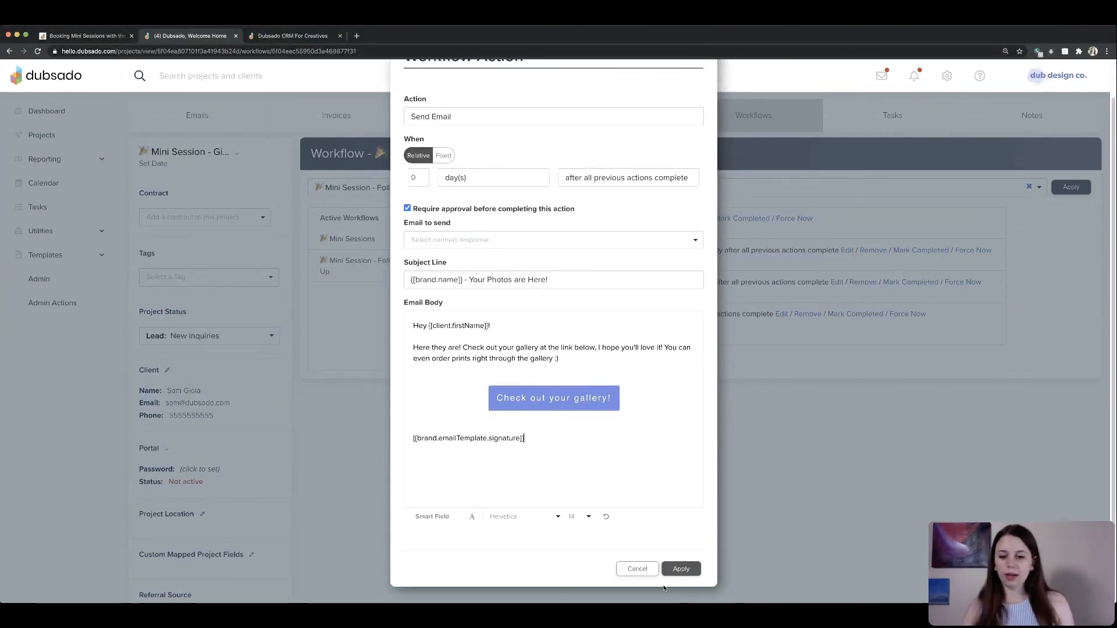
pyautogui.click(683, 569)
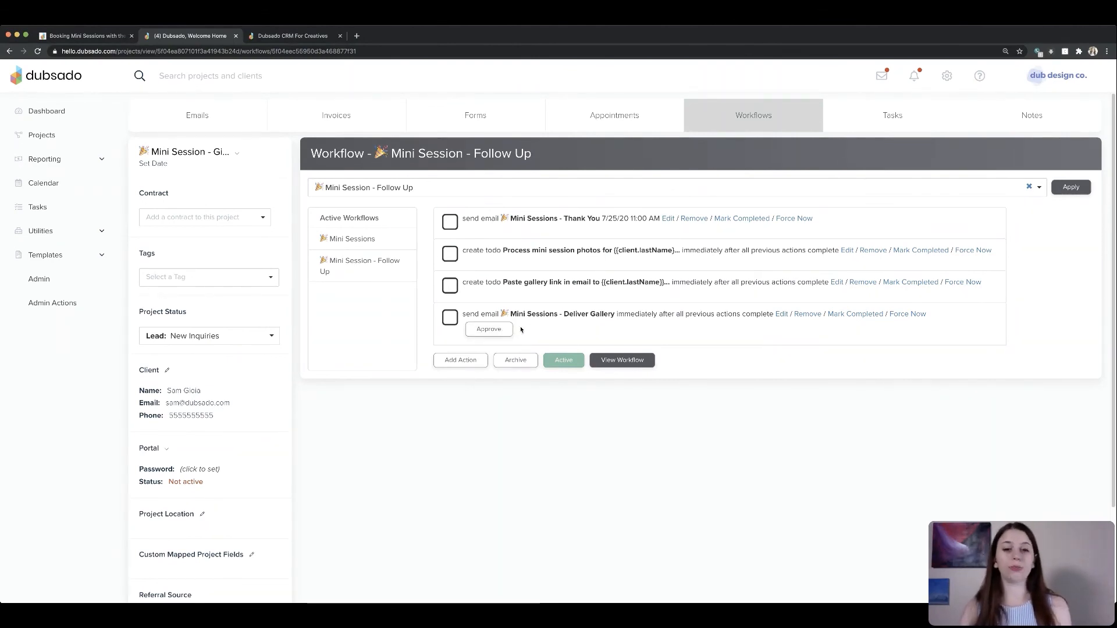
# - Reopen the Deliver Gallery email action to review its require-approval option, then cancel without changes
pyautogui.click(781, 314)
pyautogui.moveTo(571, 248); pyautogui.dragTo(410, 251)
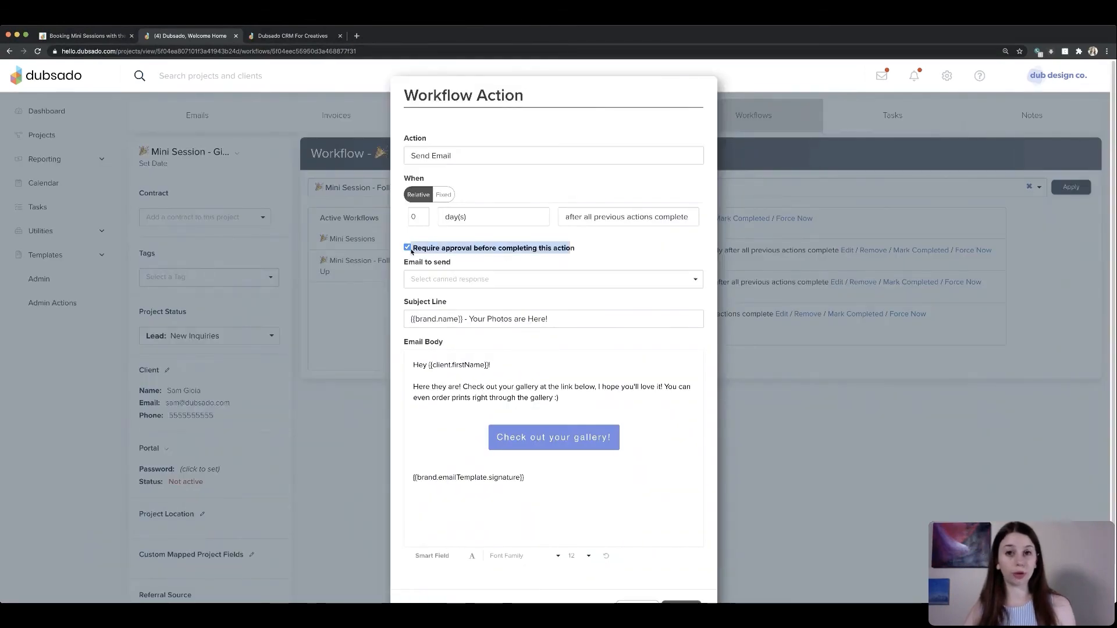
pyautogui.scroll(-1, 698, 494)
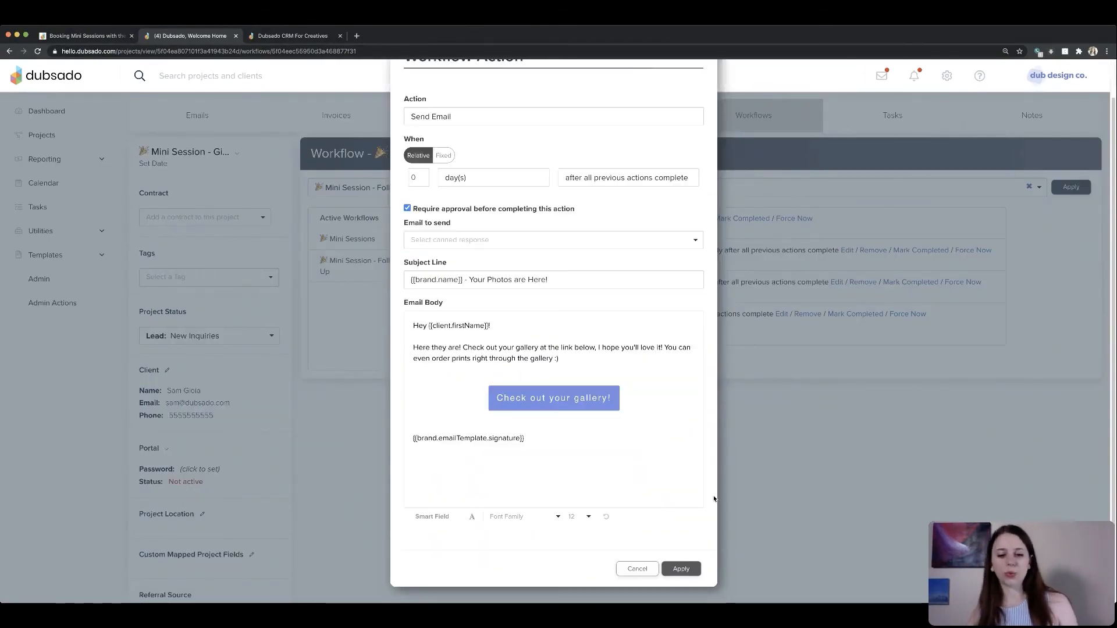
pyautogui.click(643, 574)
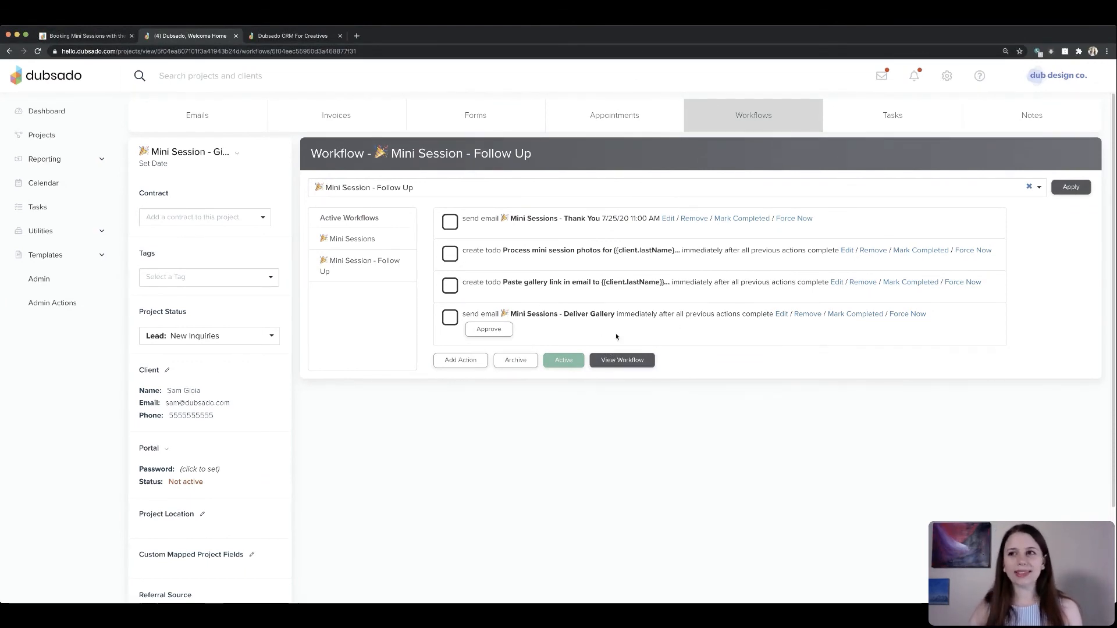
# - Switch to the Notion notes page and read through the follow-up workflow section and tips
pyautogui.click(87, 36)
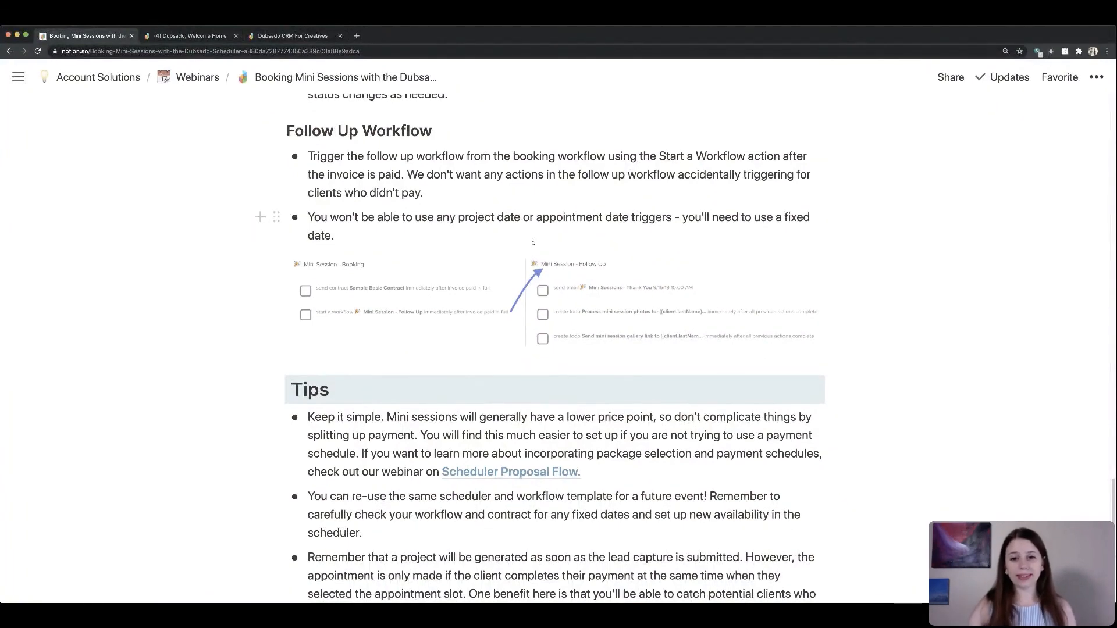
pyautogui.scroll(-1, 693, 404)
pyautogui.scroll(-1, 693, 404)
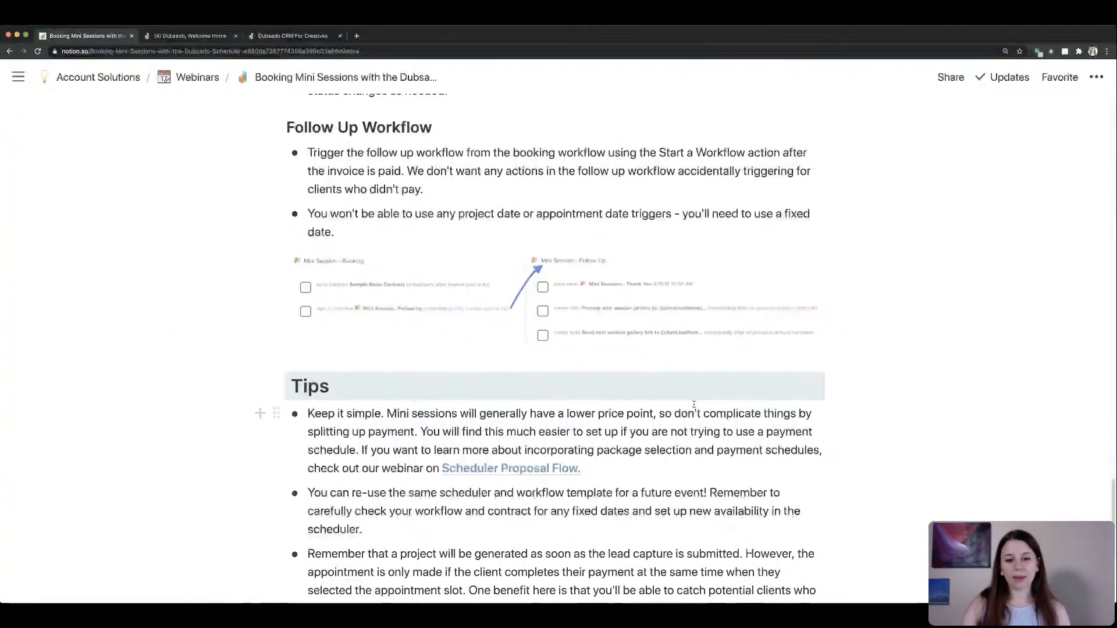
pyautogui.scroll(-5, 694, 404)
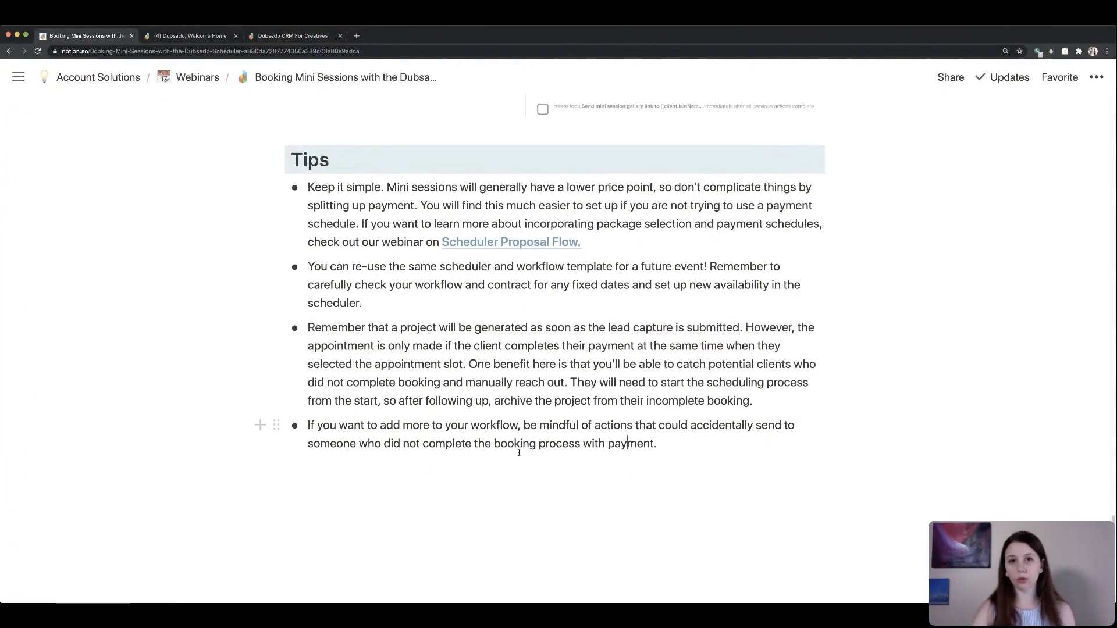
pyautogui.scroll(3, 656, 448)
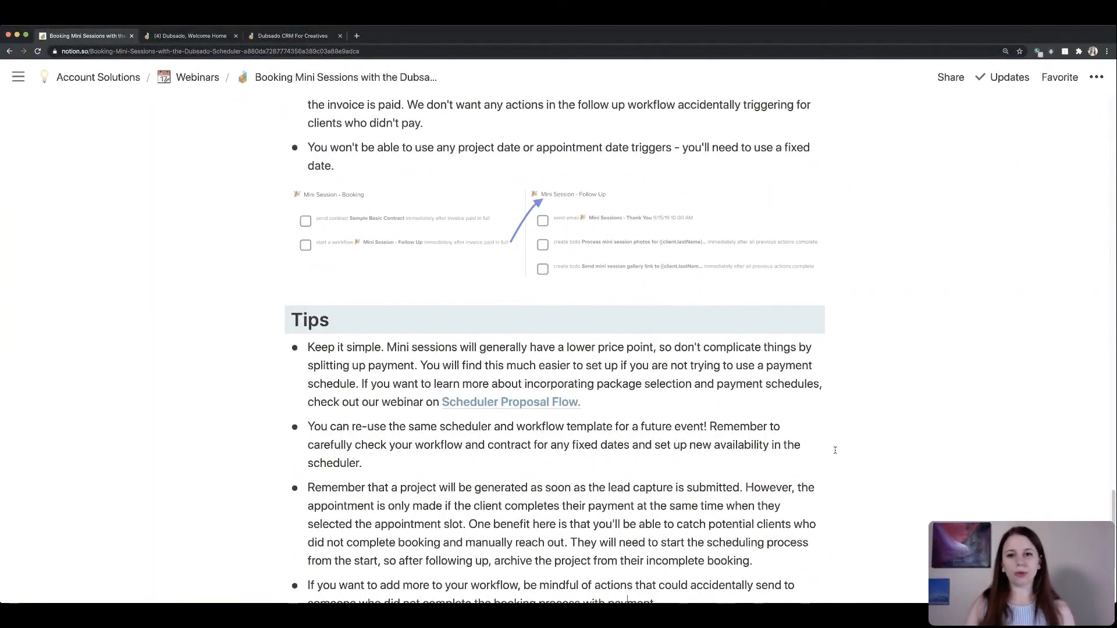
pyautogui.scroll(-1, 835, 449)
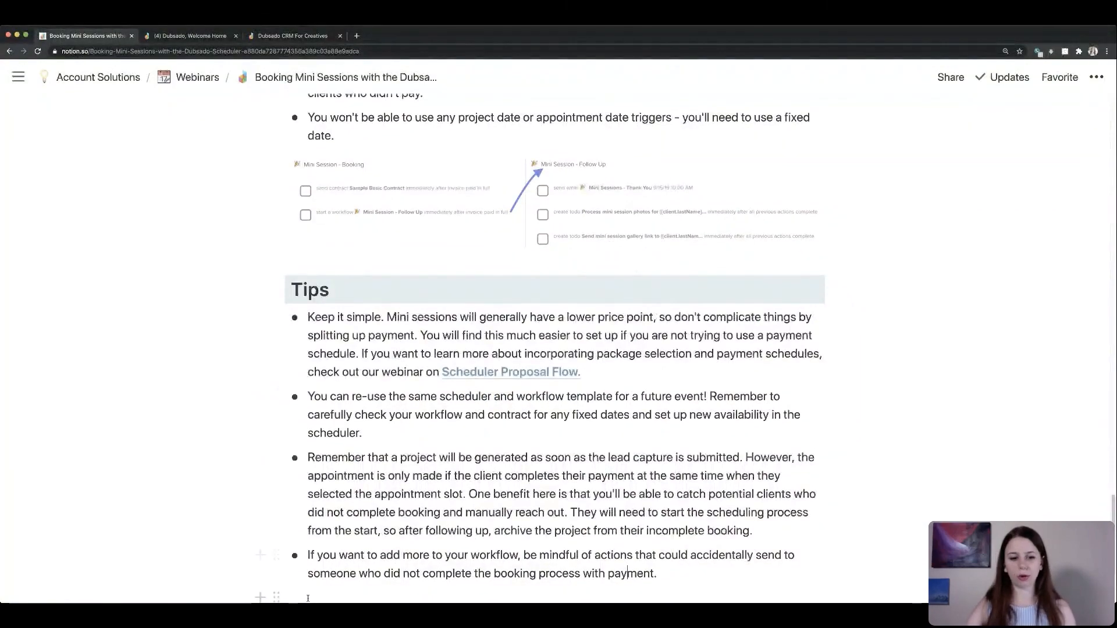